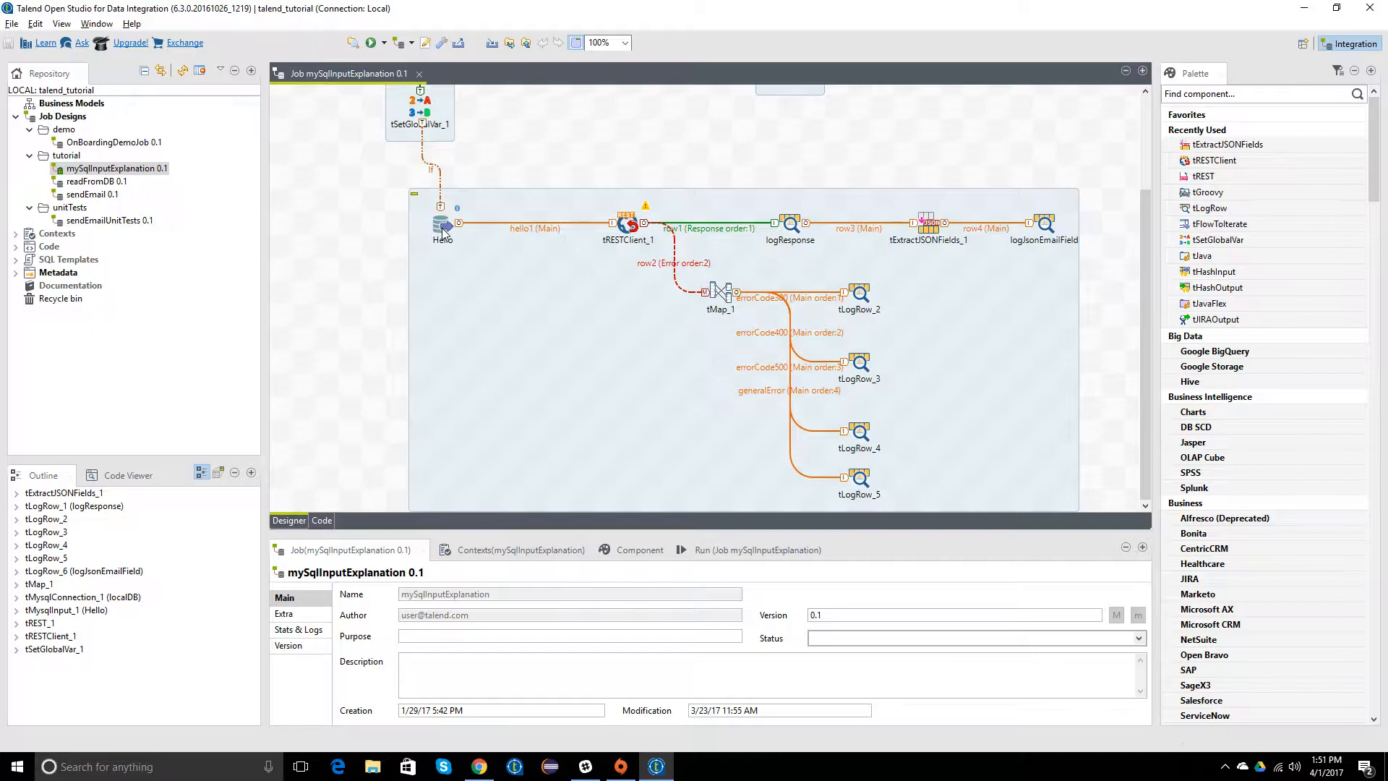
Step: Open the tRESTClient_1 component's settings and examine its URL and query parameters
double_click(629, 228)
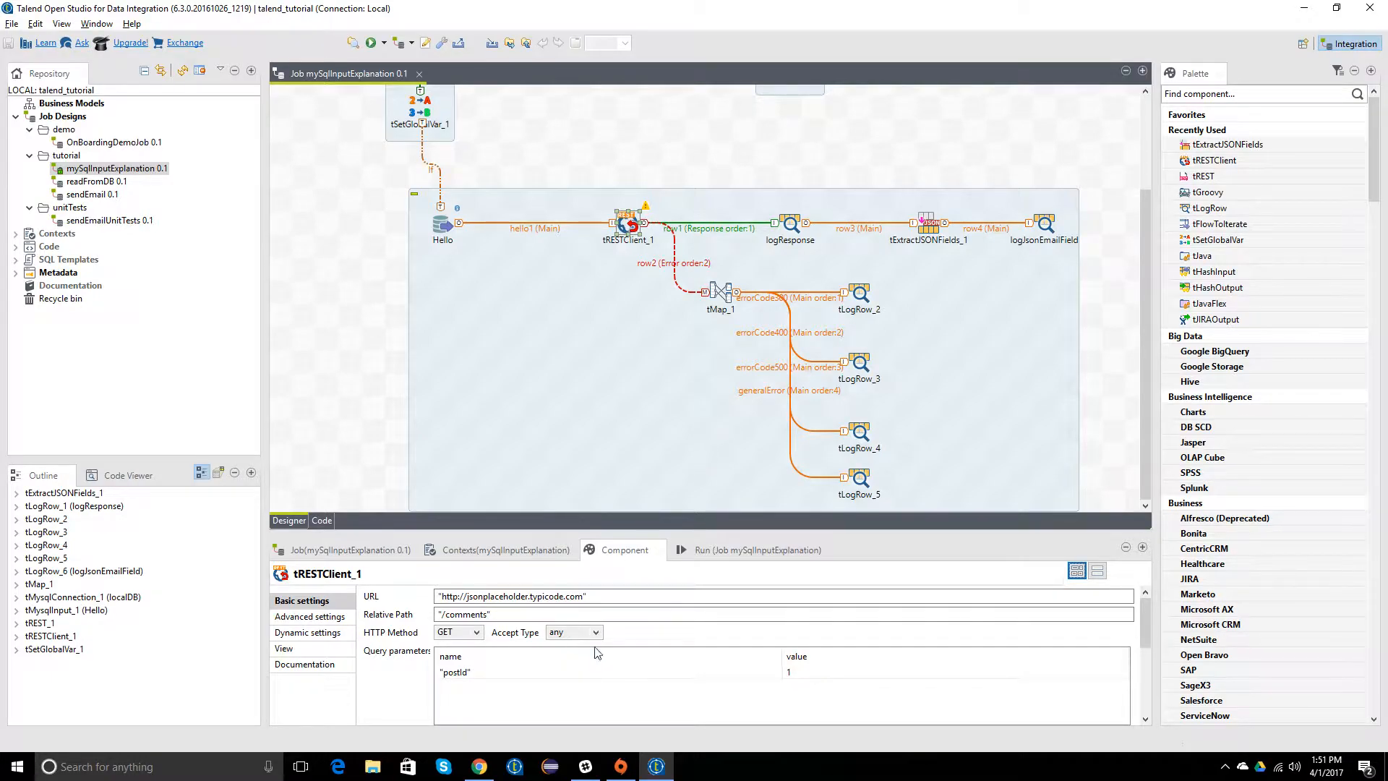
click(799, 673)
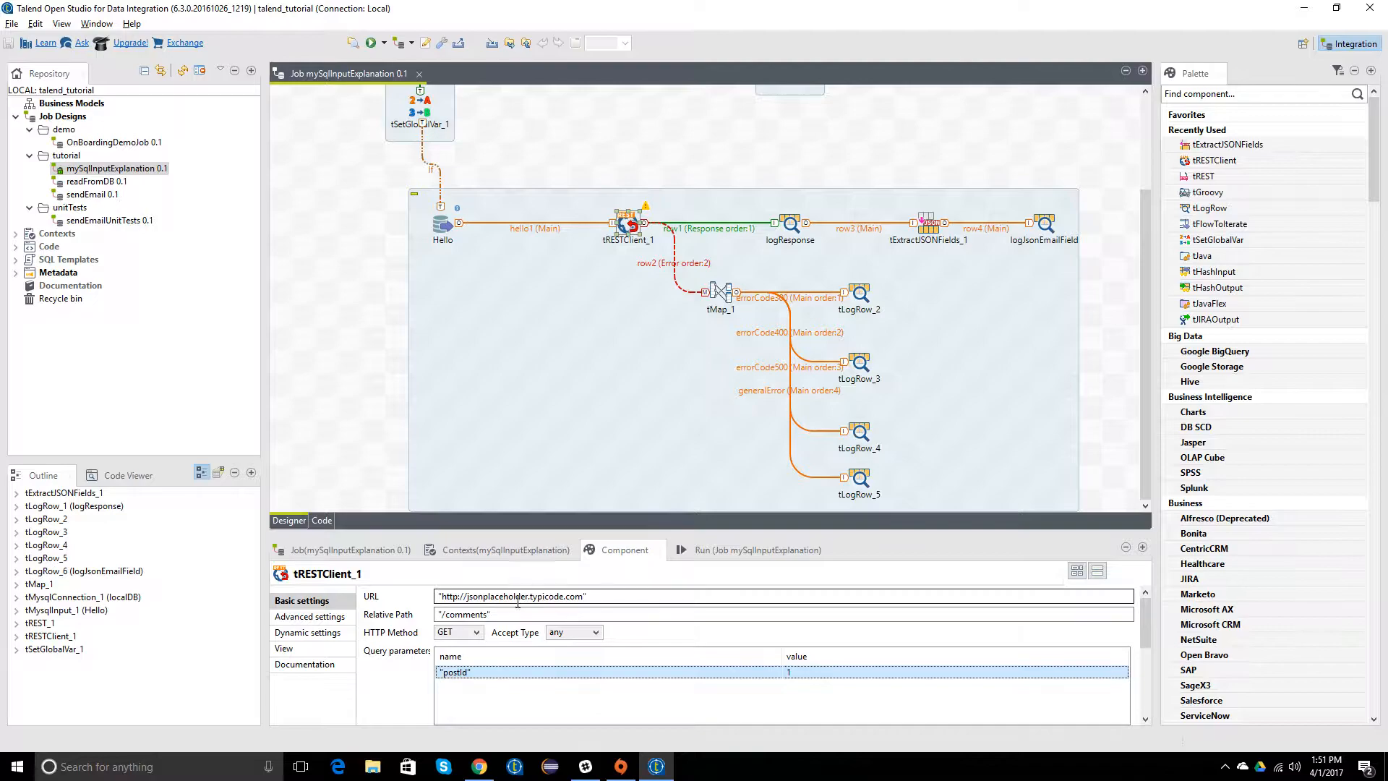
drag(587, 596, 446, 597)
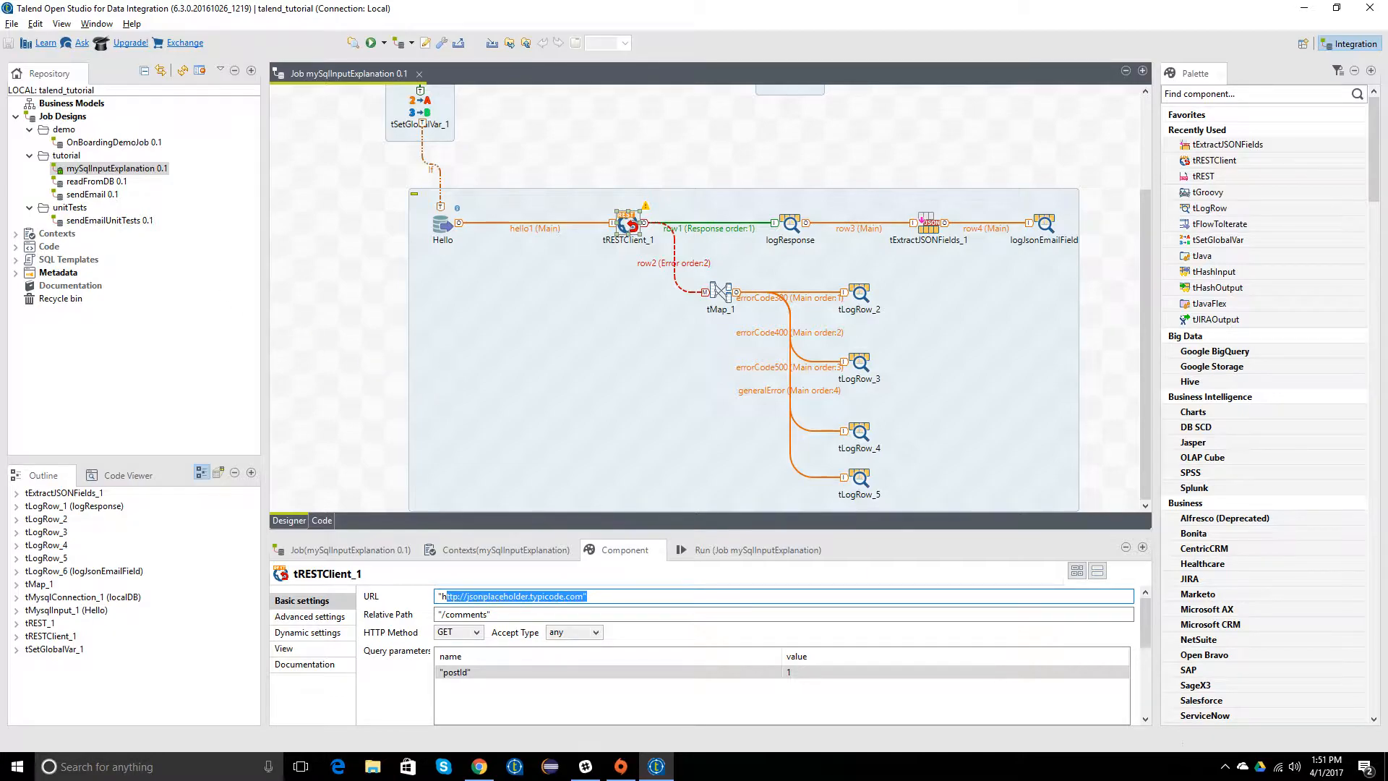
Step: Switch to Chrome and review the POST request example under Creating a resource, including its data object
key(alt+Tab)
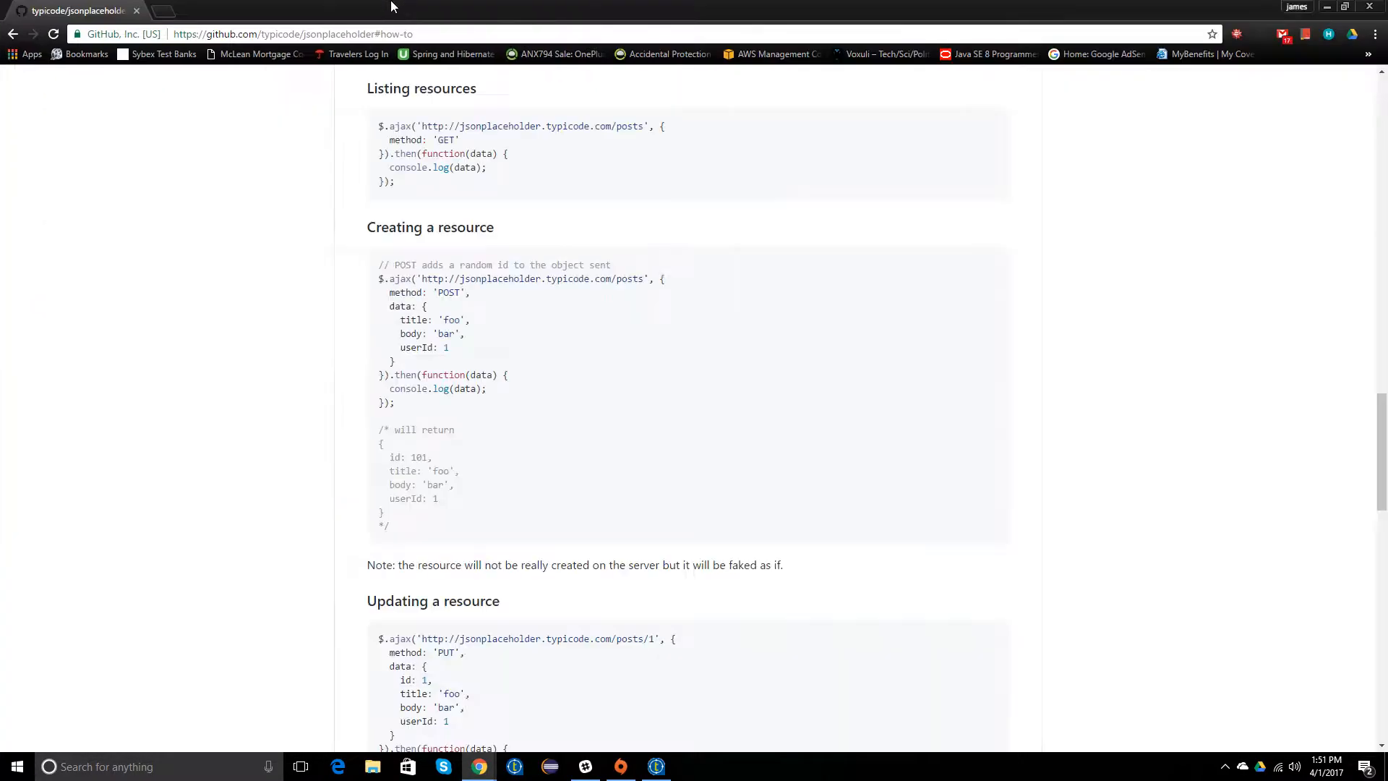
scroll(514, 361, up, 1)
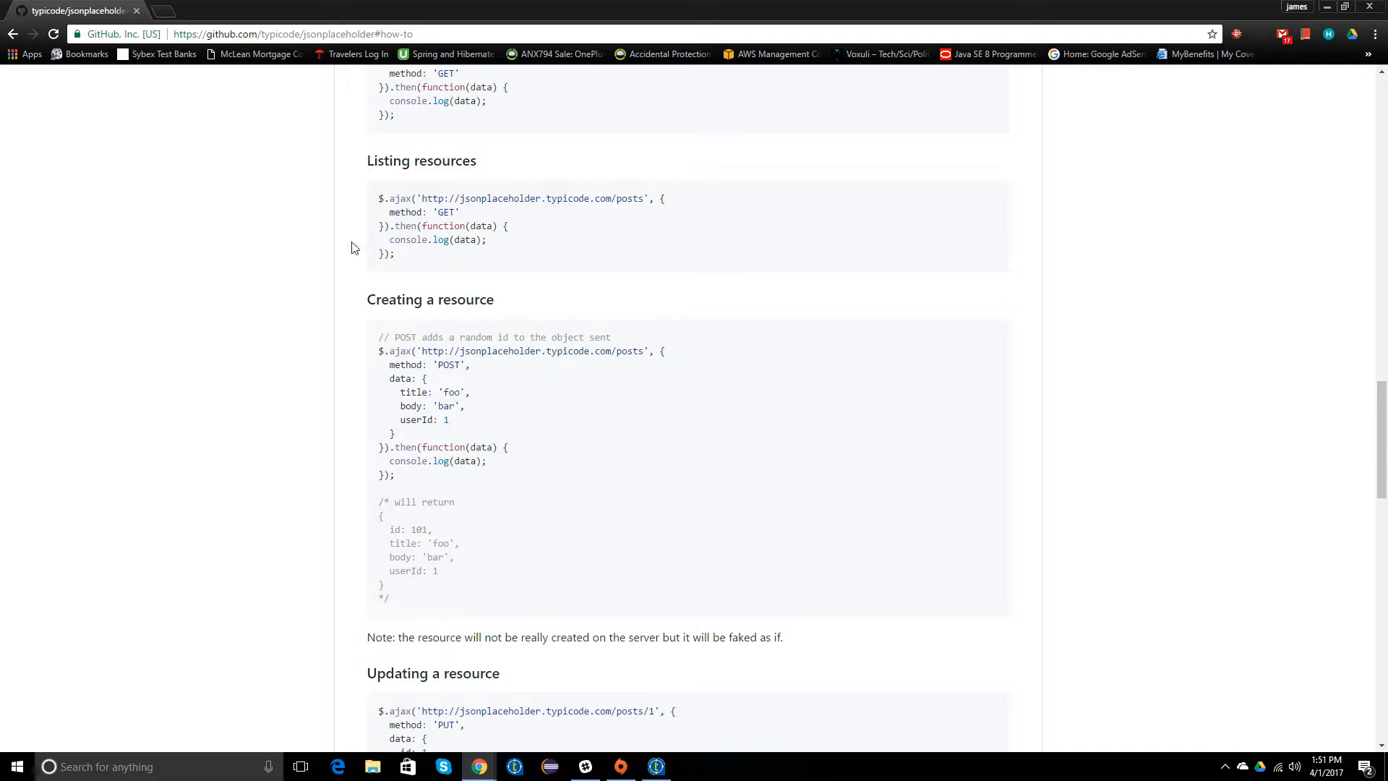
click(233, 30)
click(545, 427)
drag(477, 347, 567, 371)
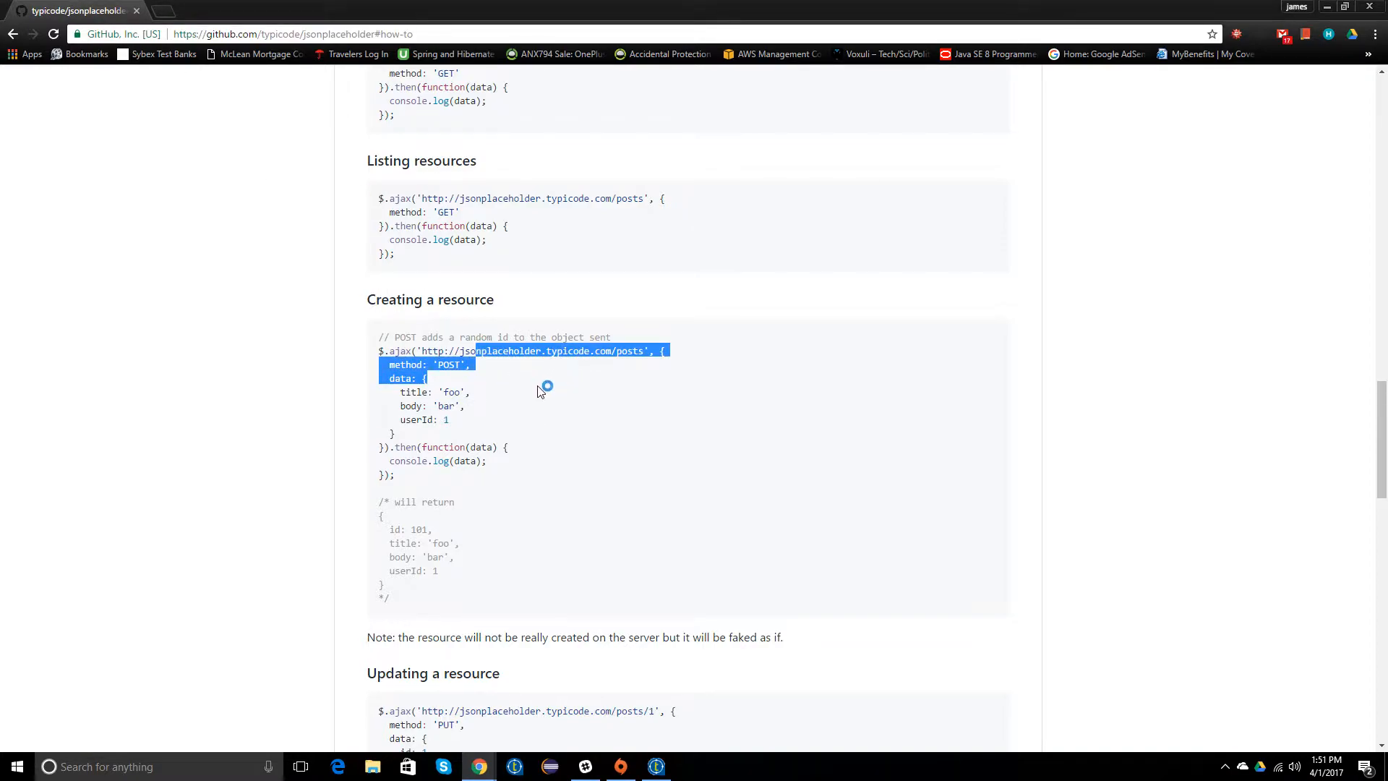
click(545, 387)
drag(385, 379, 435, 438)
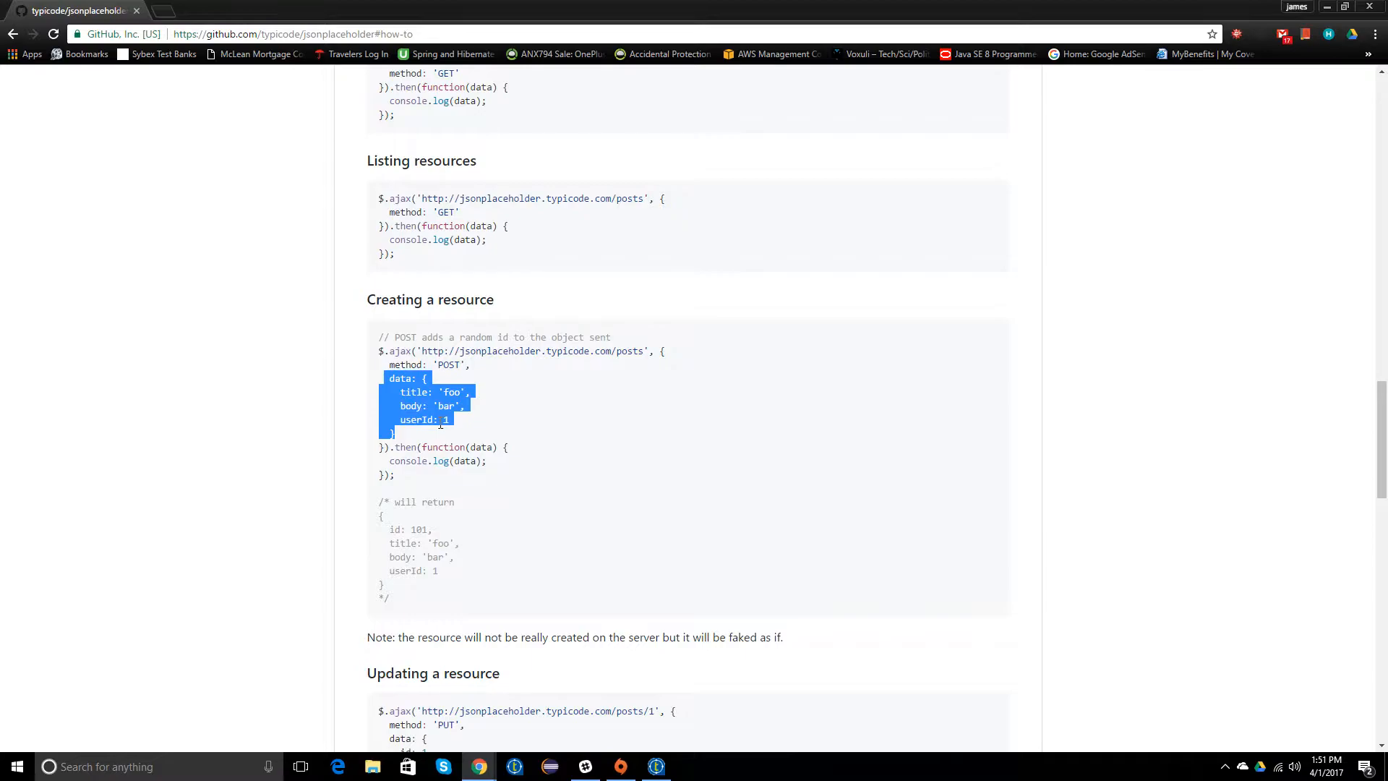
Step: Switch back to Talend Open Studio and review the Hello component's query and the tRESTClient_1 settings
drag(281, 16, 0, 57)
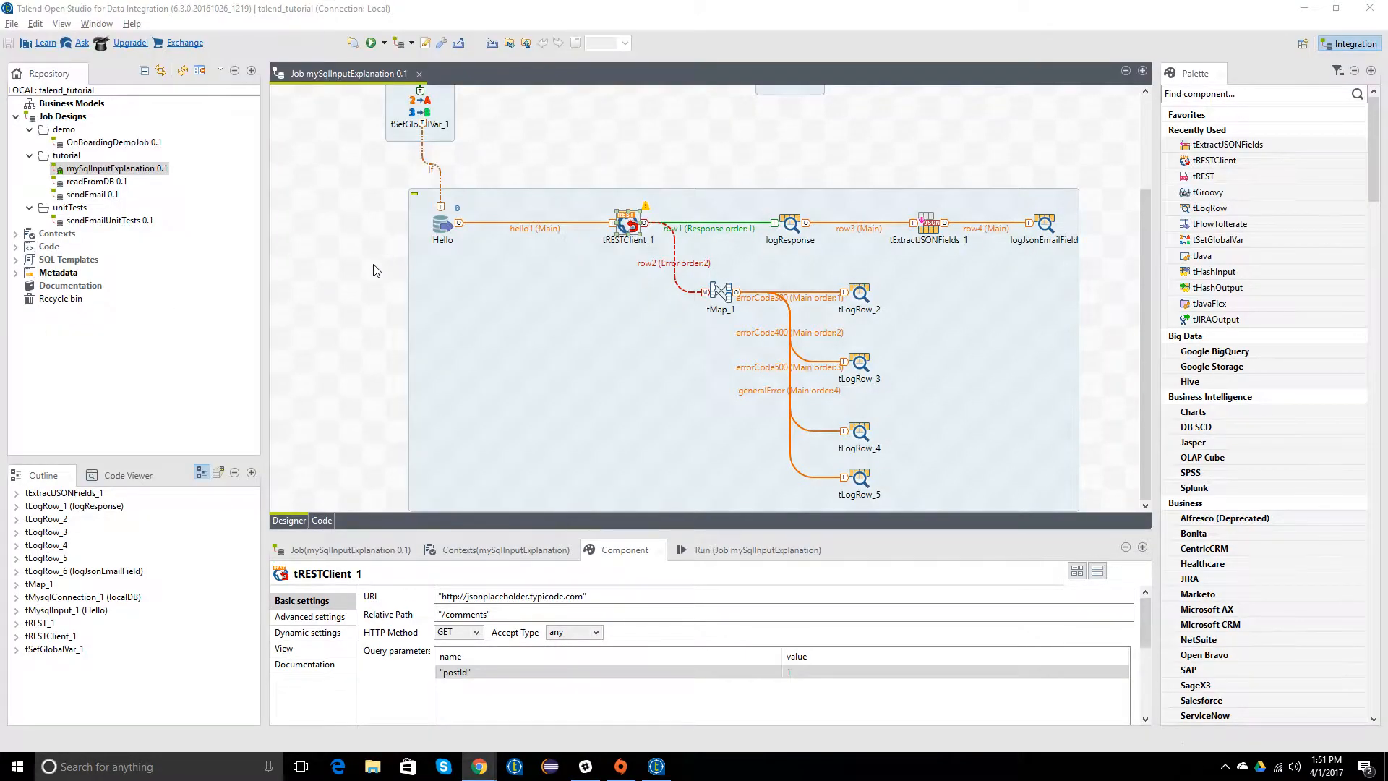
click(373, 265)
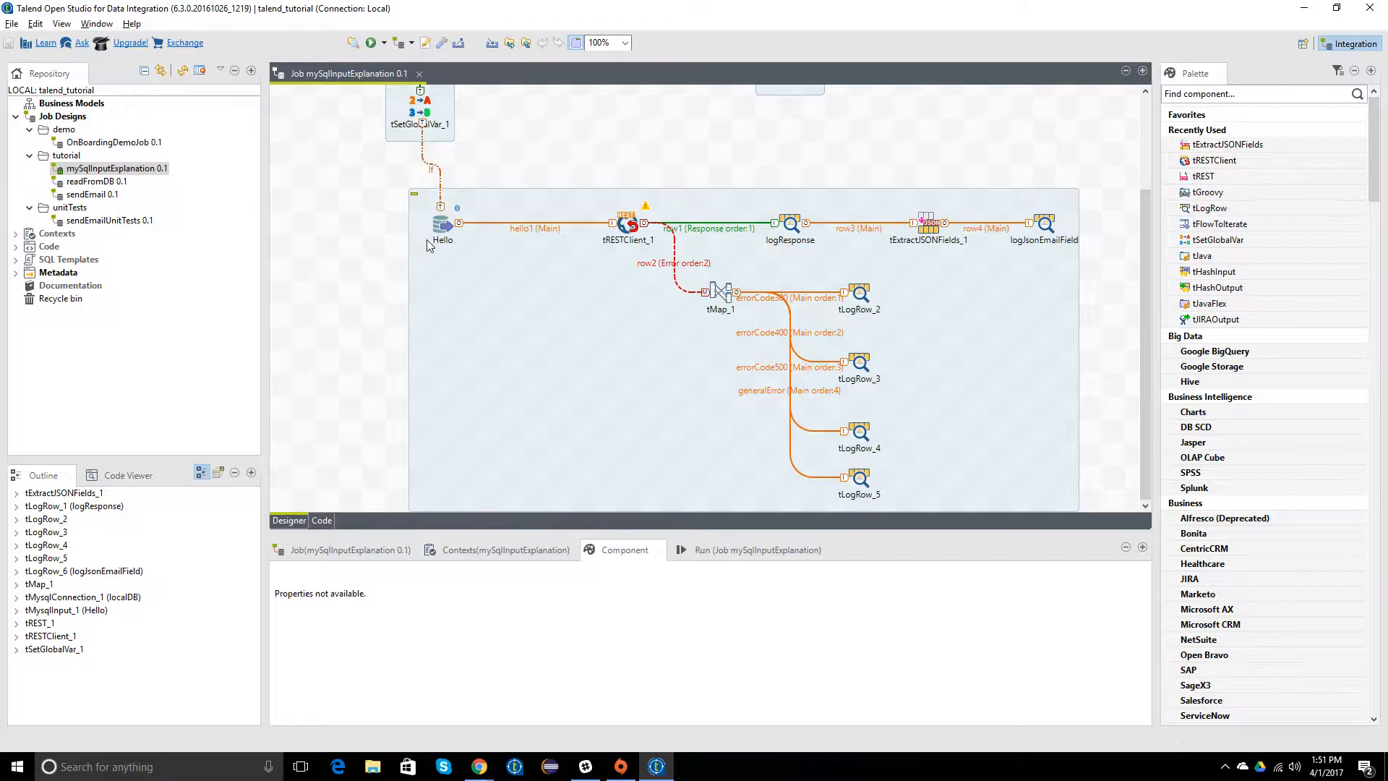
click(442, 226)
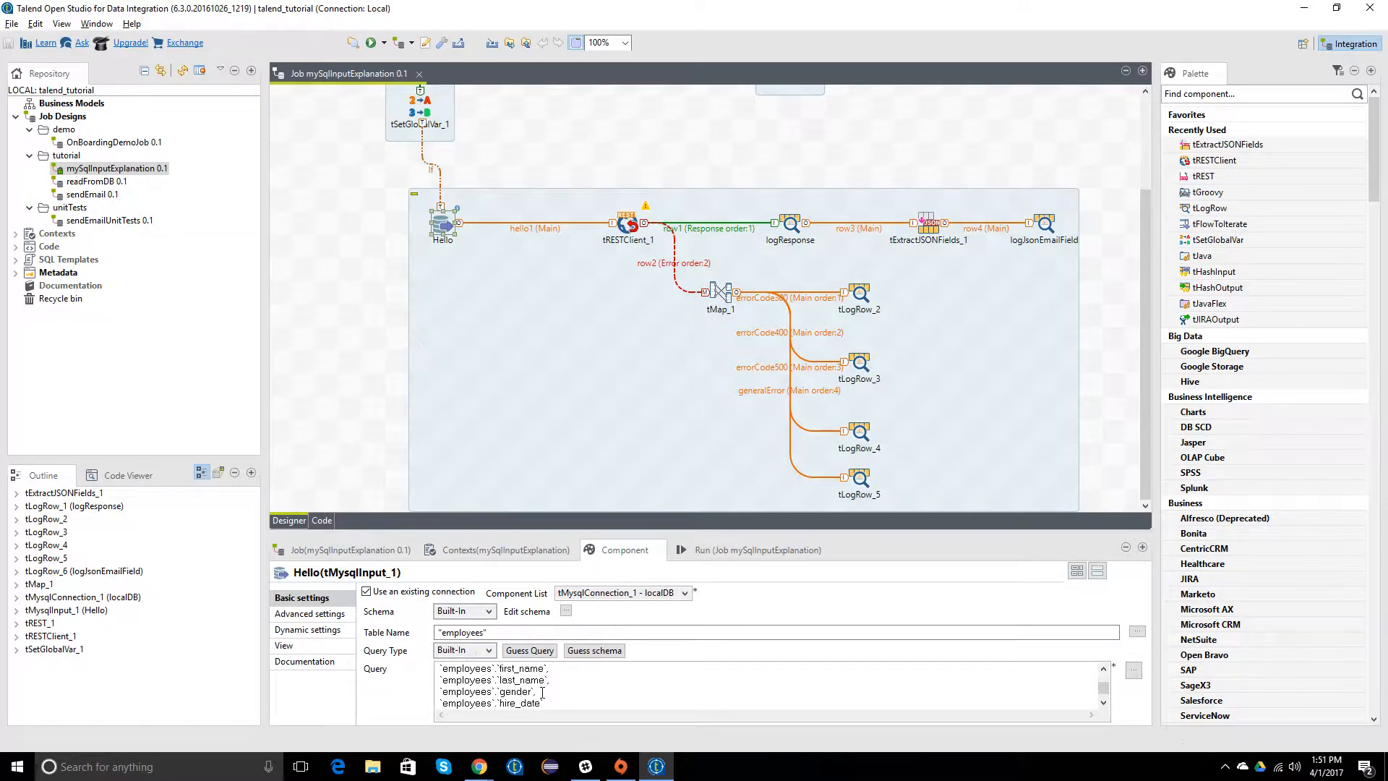
scroll(640, 705, down, 1)
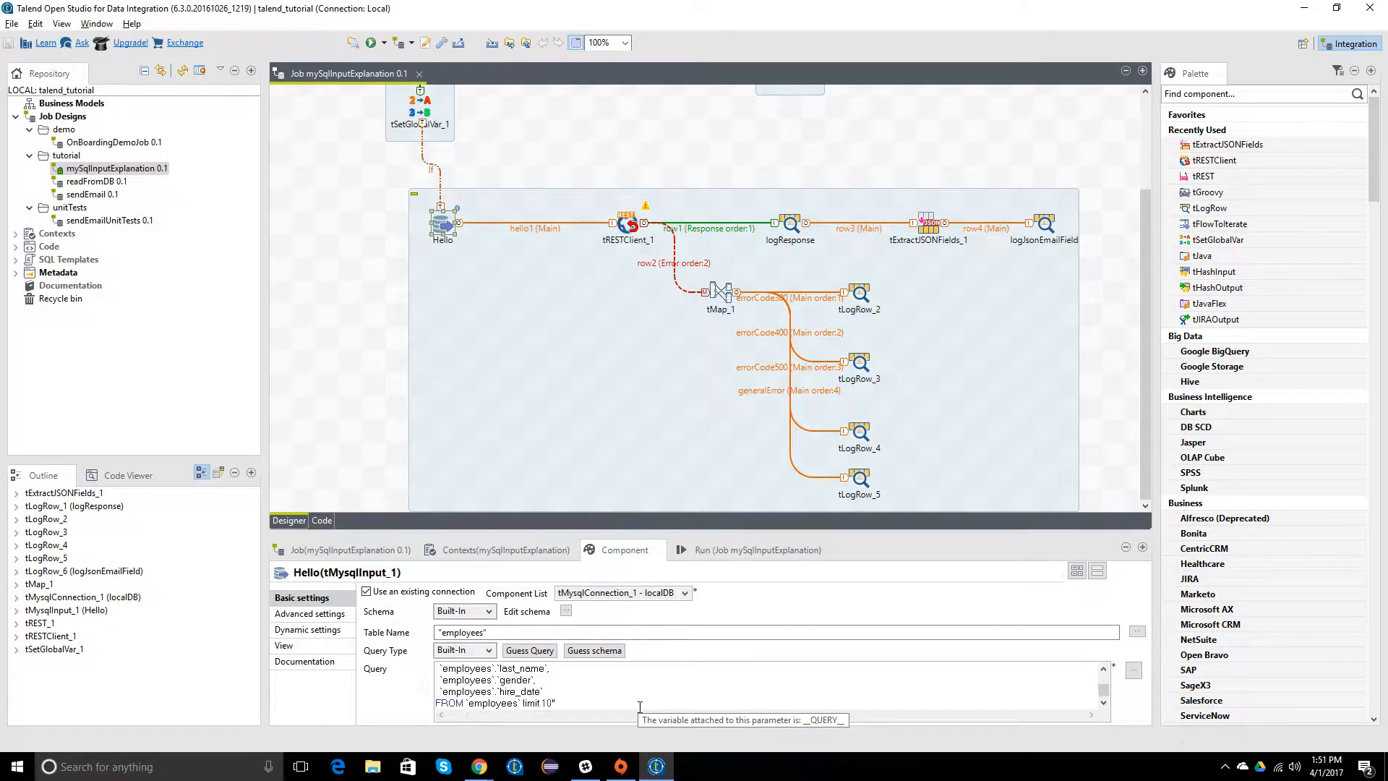
click(630, 243)
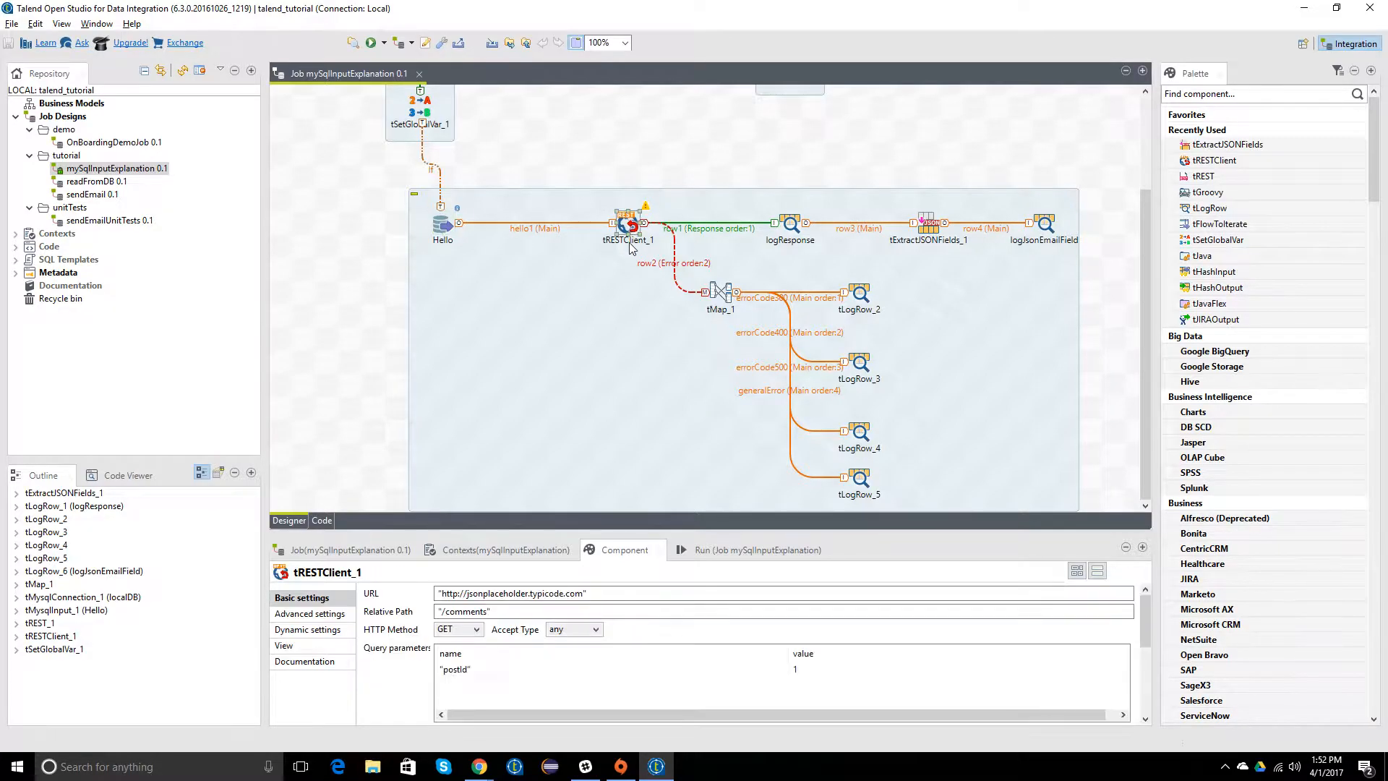
click(379, 255)
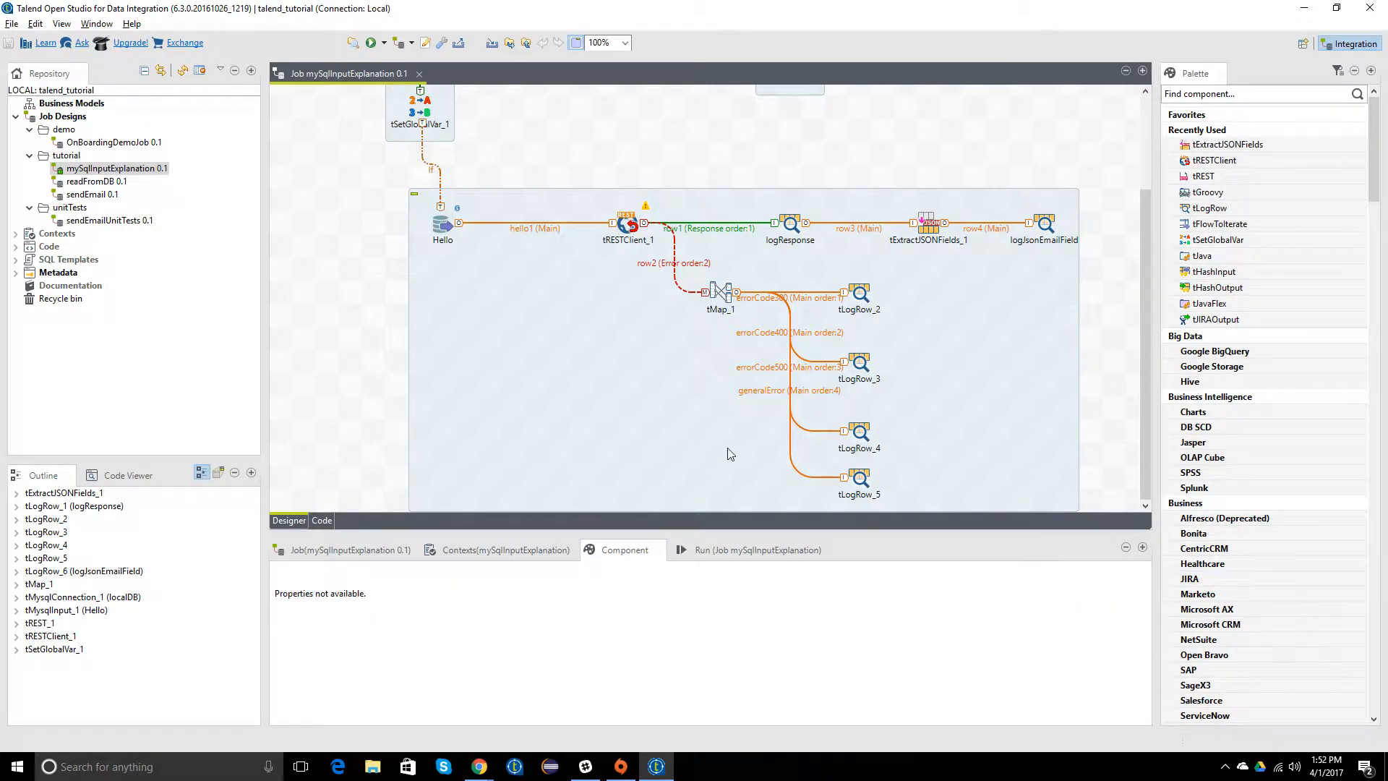
Step: Shift the whole subjob containing Hello and tRESTClient_1 slightly to the right on the design canvas
click(553, 334)
drag(494, 340, 575, 332)
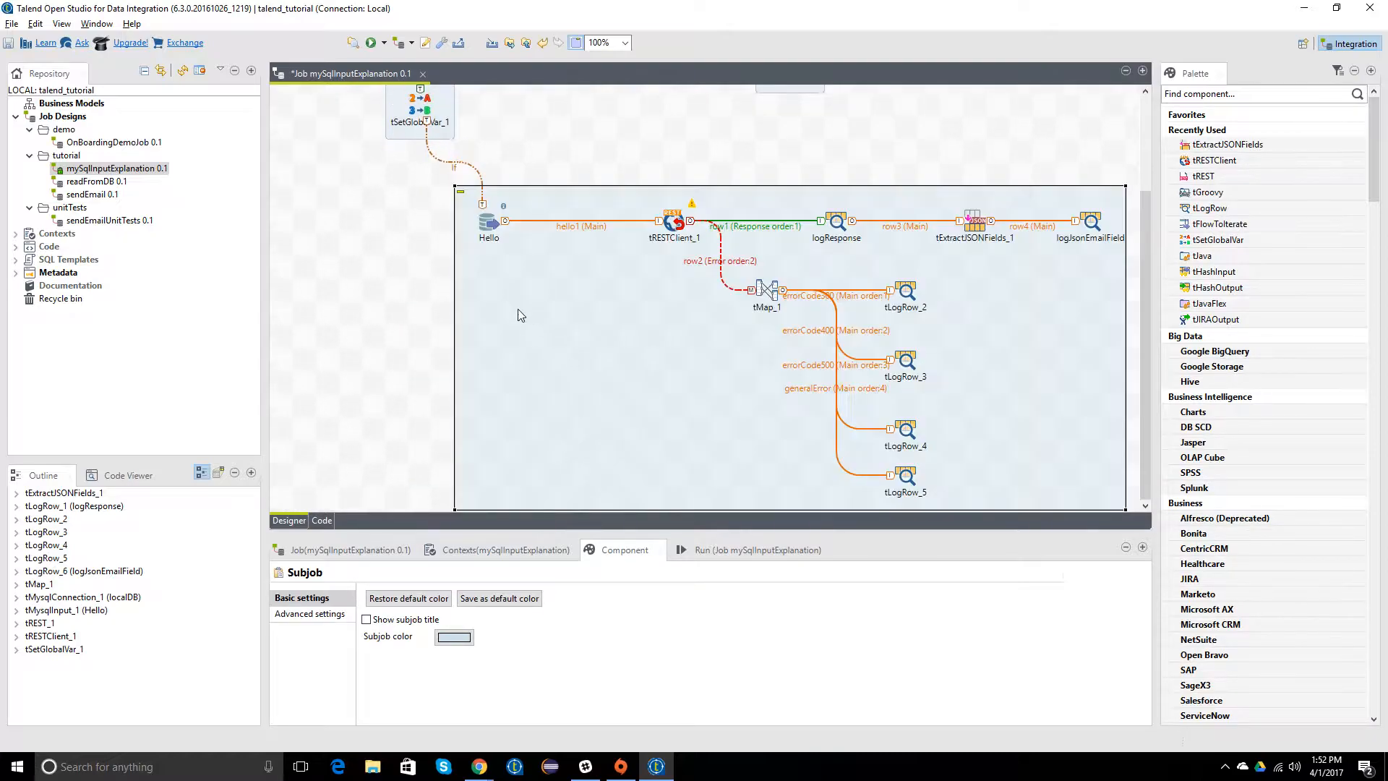
click(486, 219)
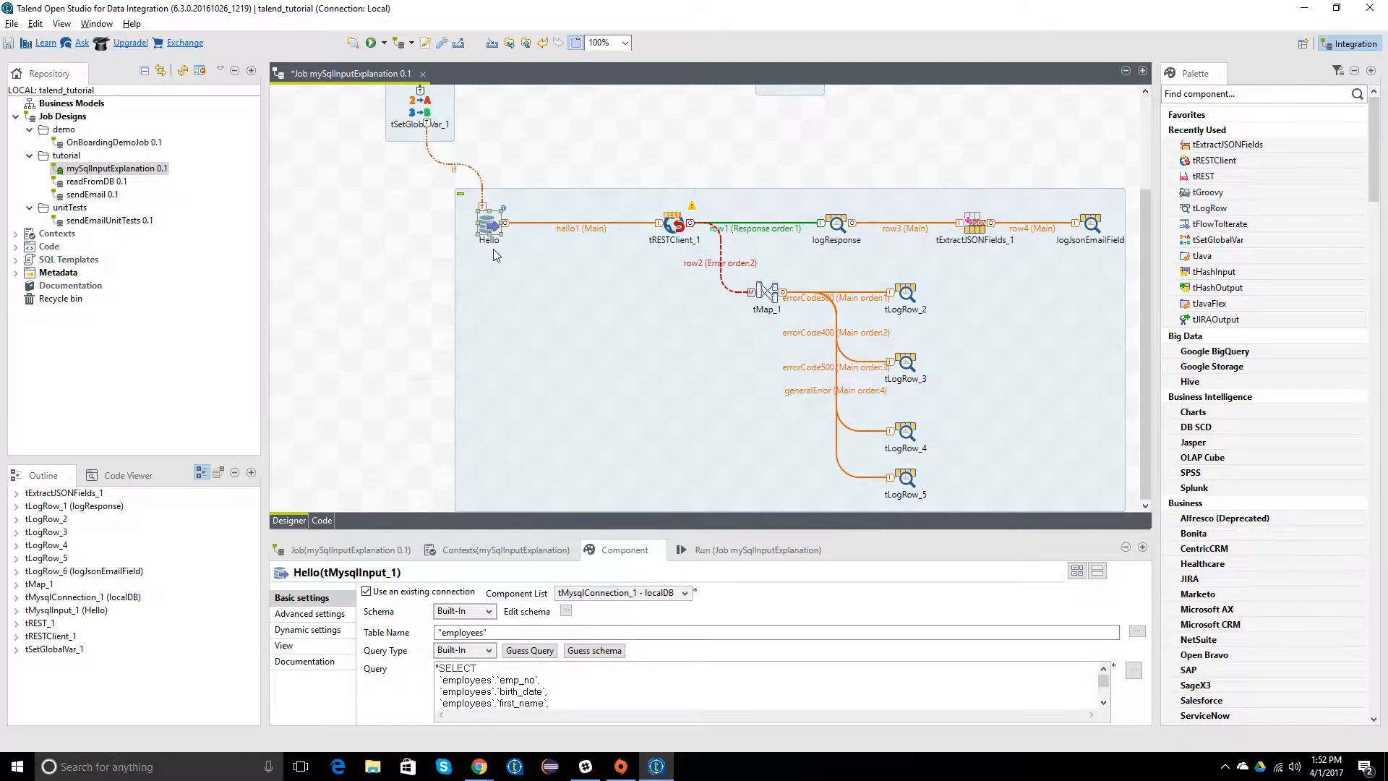
Step: Find the tMap component and place one on the canvas above the hello1 link
click(1194, 96)
text(tMap)
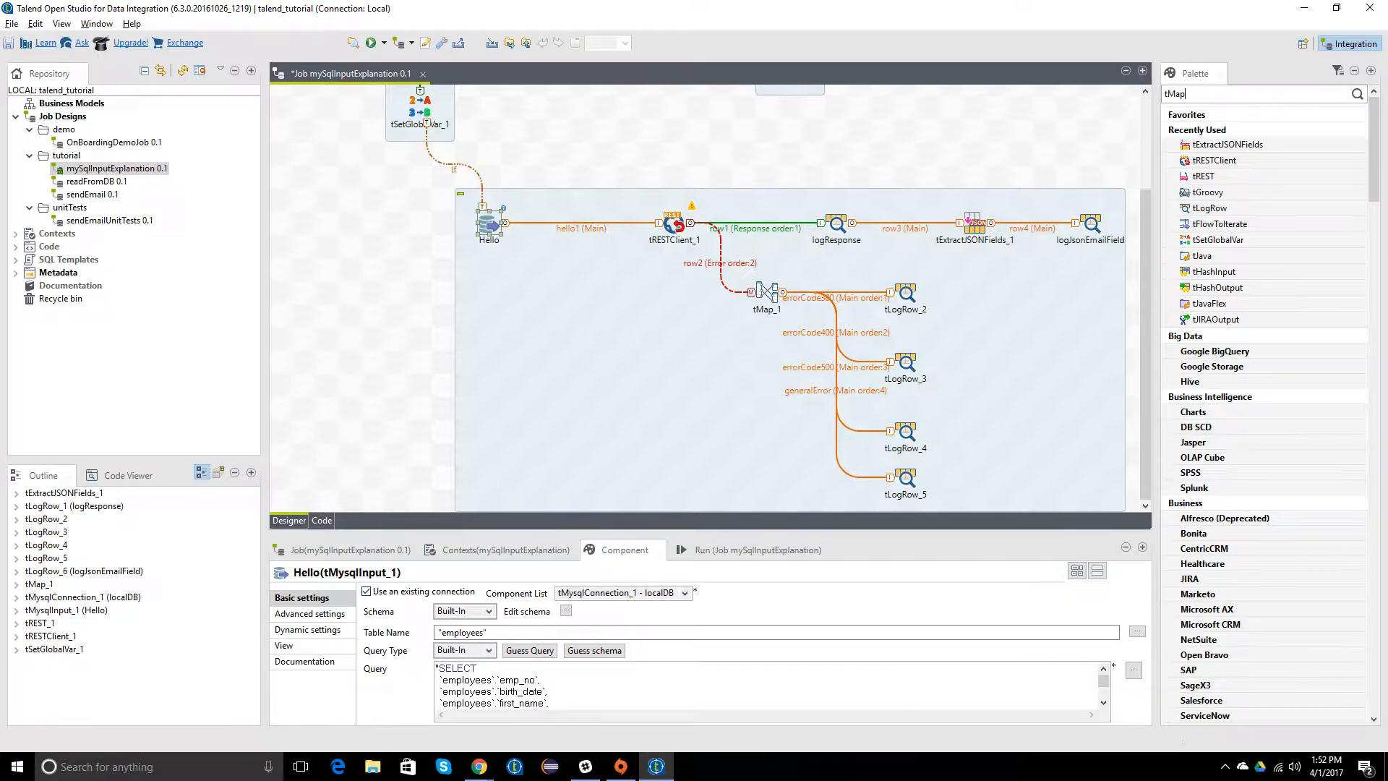
key(Return)
drag(1202, 144, 559, 163)
Step: Replace the hello1 link between Hello and tRESTClient_1 with a Main connection from Hello to the new tMap
click(555, 223)
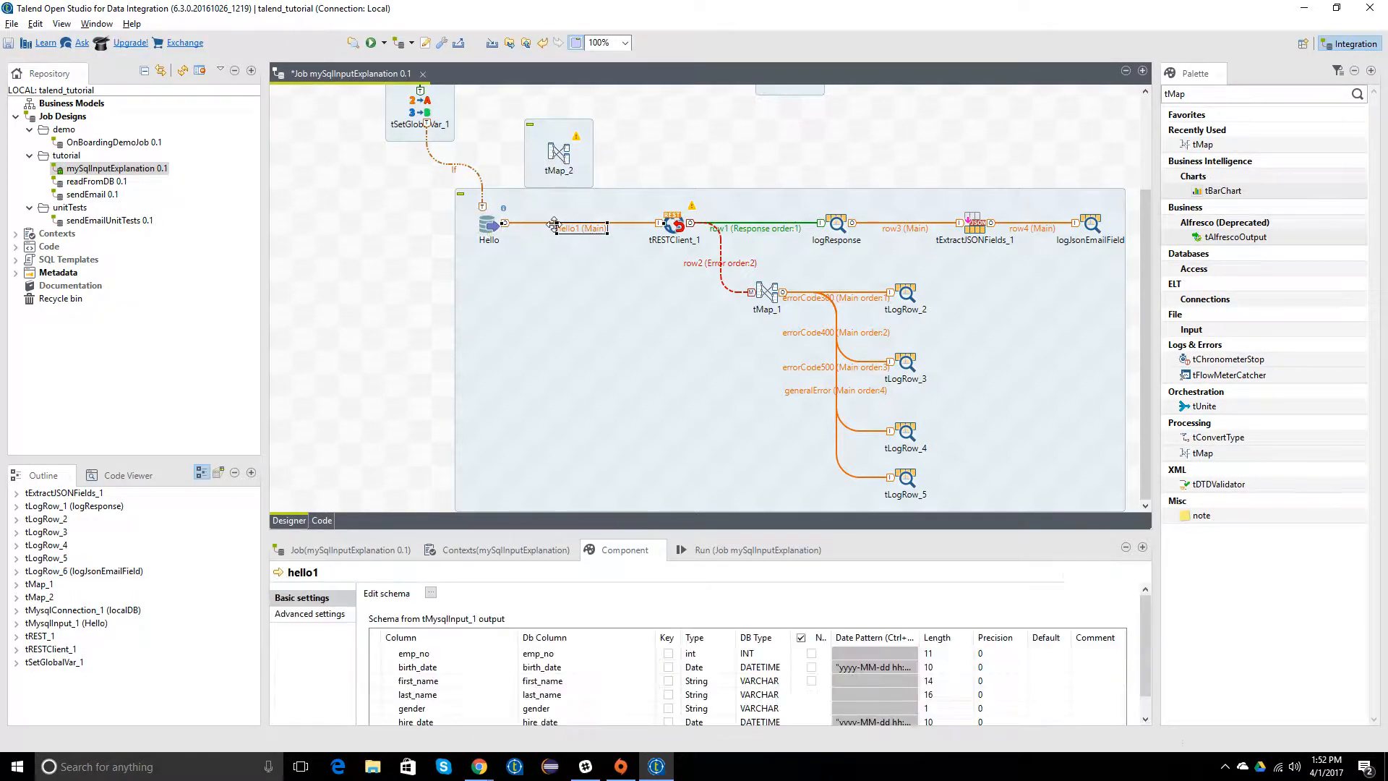
key(Delete)
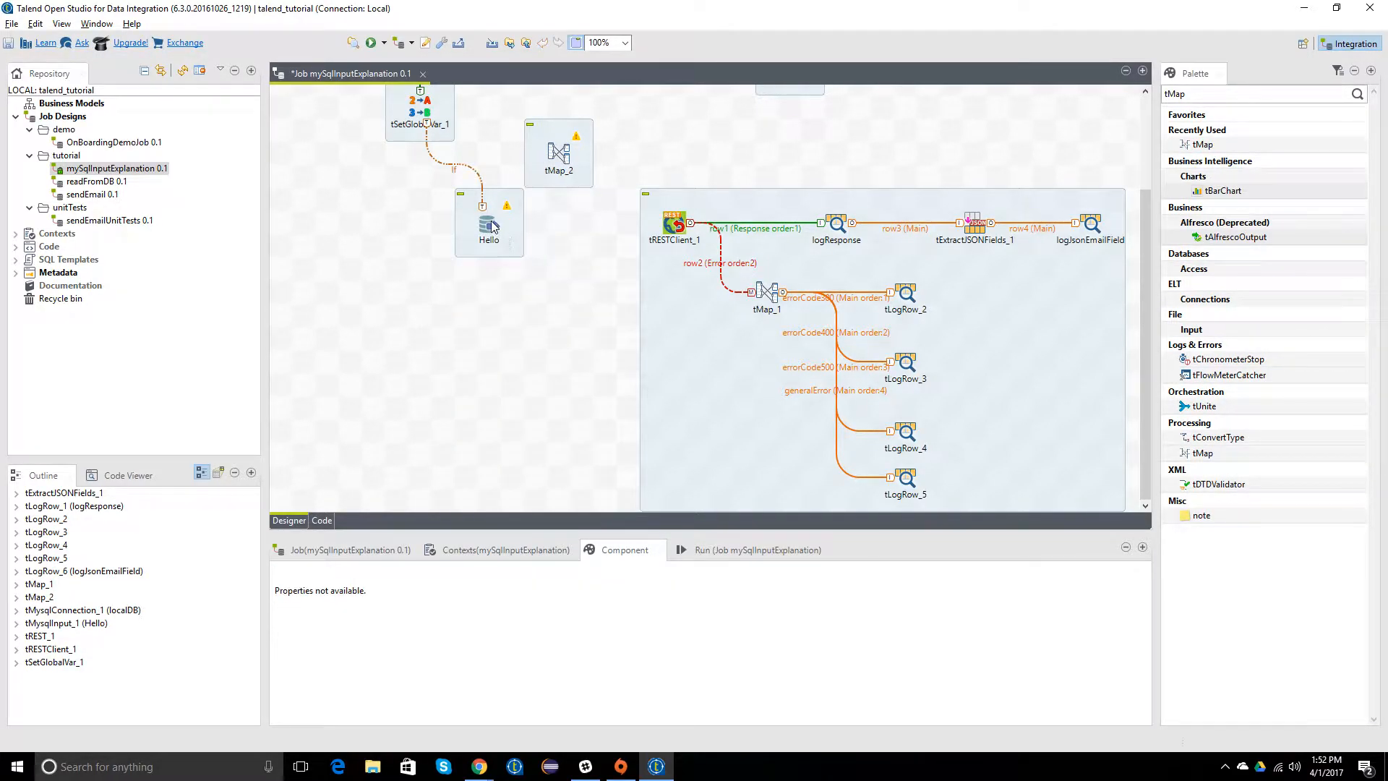
click(495, 230)
right_click(484, 224)
click(666, 229)
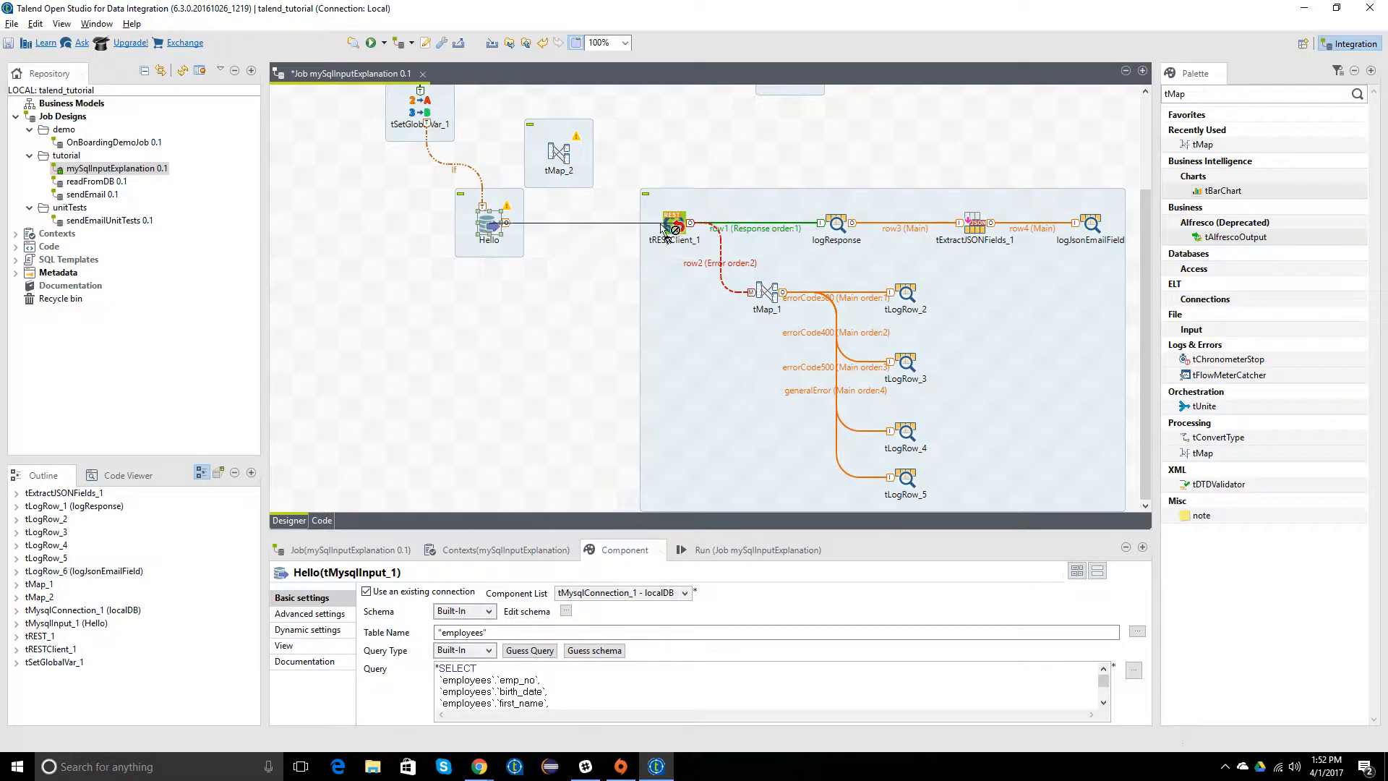
click(561, 153)
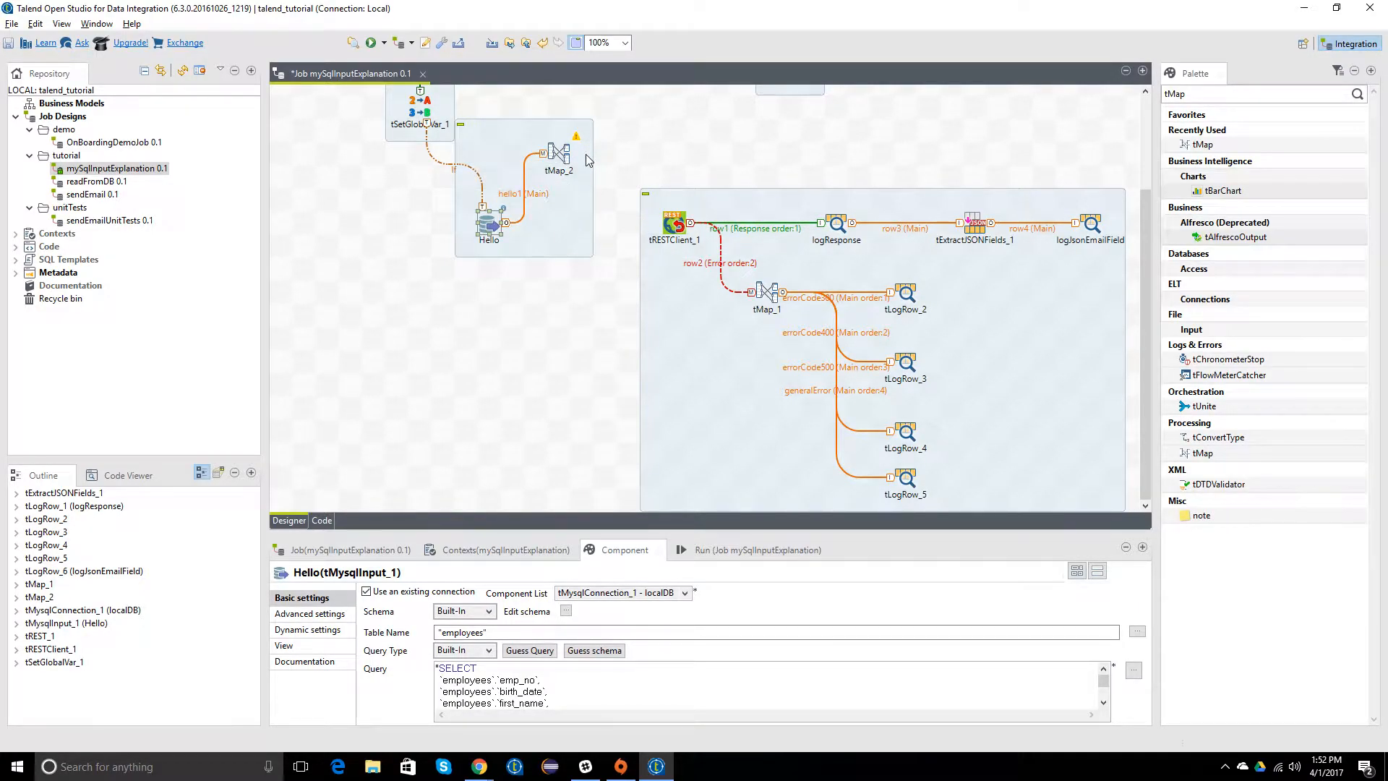
Step: Line up tMap_2 horizontally between Hello and tRESTClient_1, and move Hello slightly left to widen the gap
drag(558, 153, 558, 223)
click(573, 137)
click(490, 230)
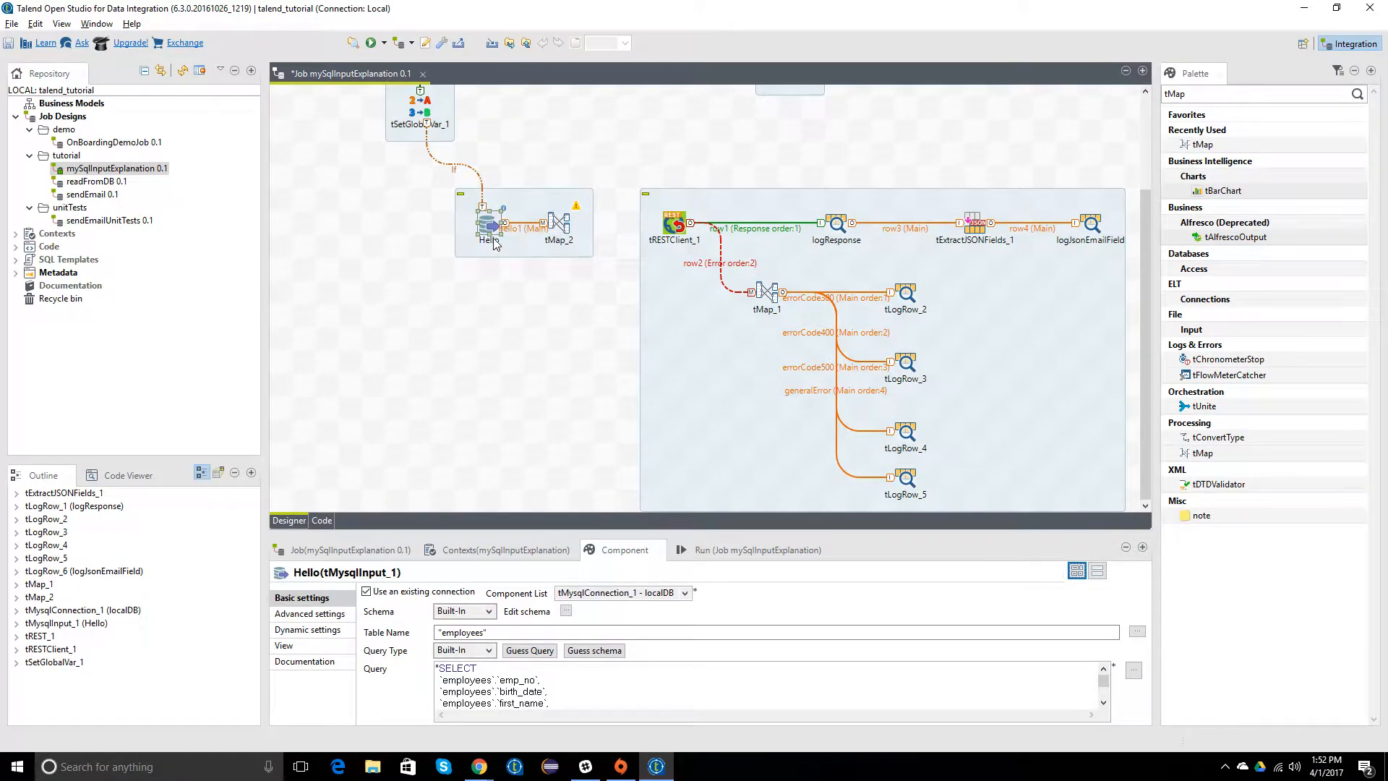
drag(494, 230, 472, 229)
Step: Connect tMap_2 to tRESTClient_1 with a new output named apiArgs, adopting the target component's schema
click(562, 224)
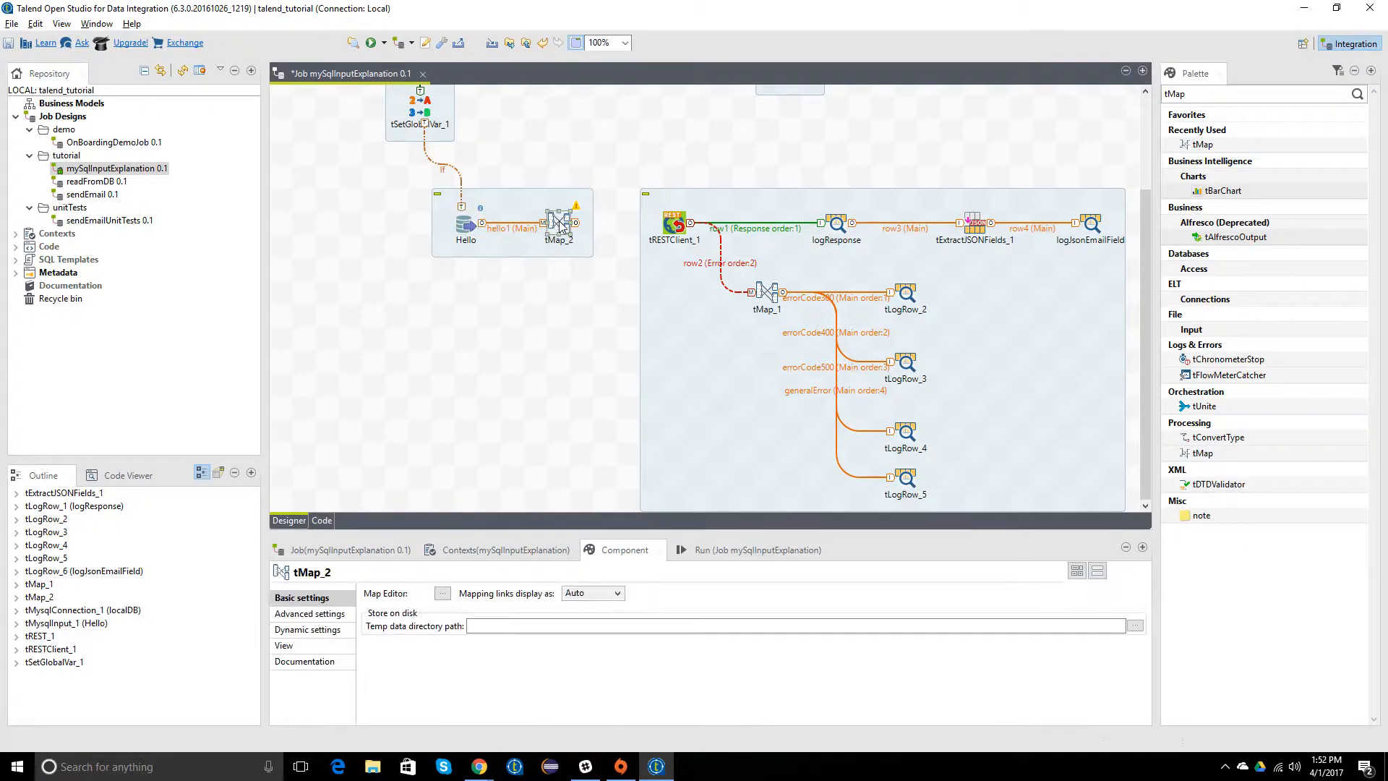
right_click(562, 225)
mouse_move(590, 232)
click(777, 232)
click(674, 226)
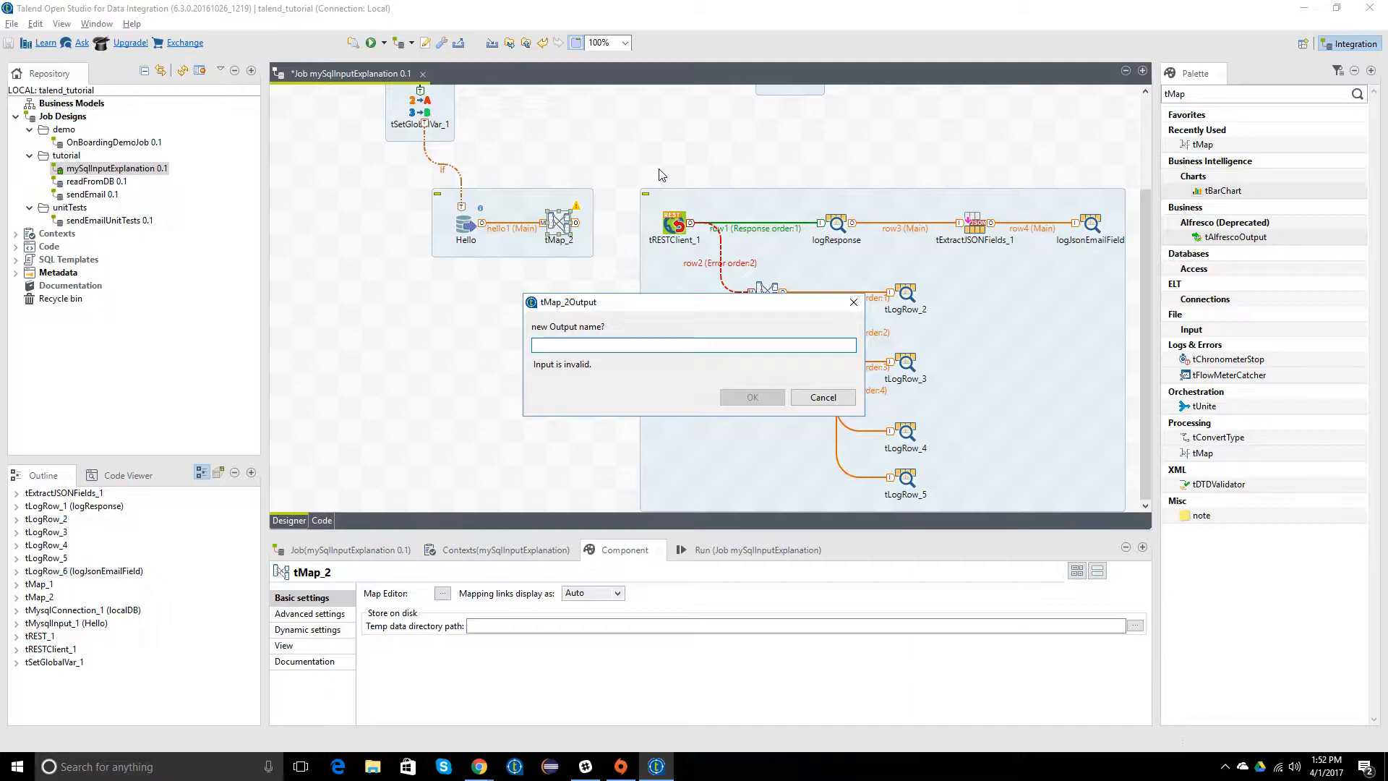
text(api)
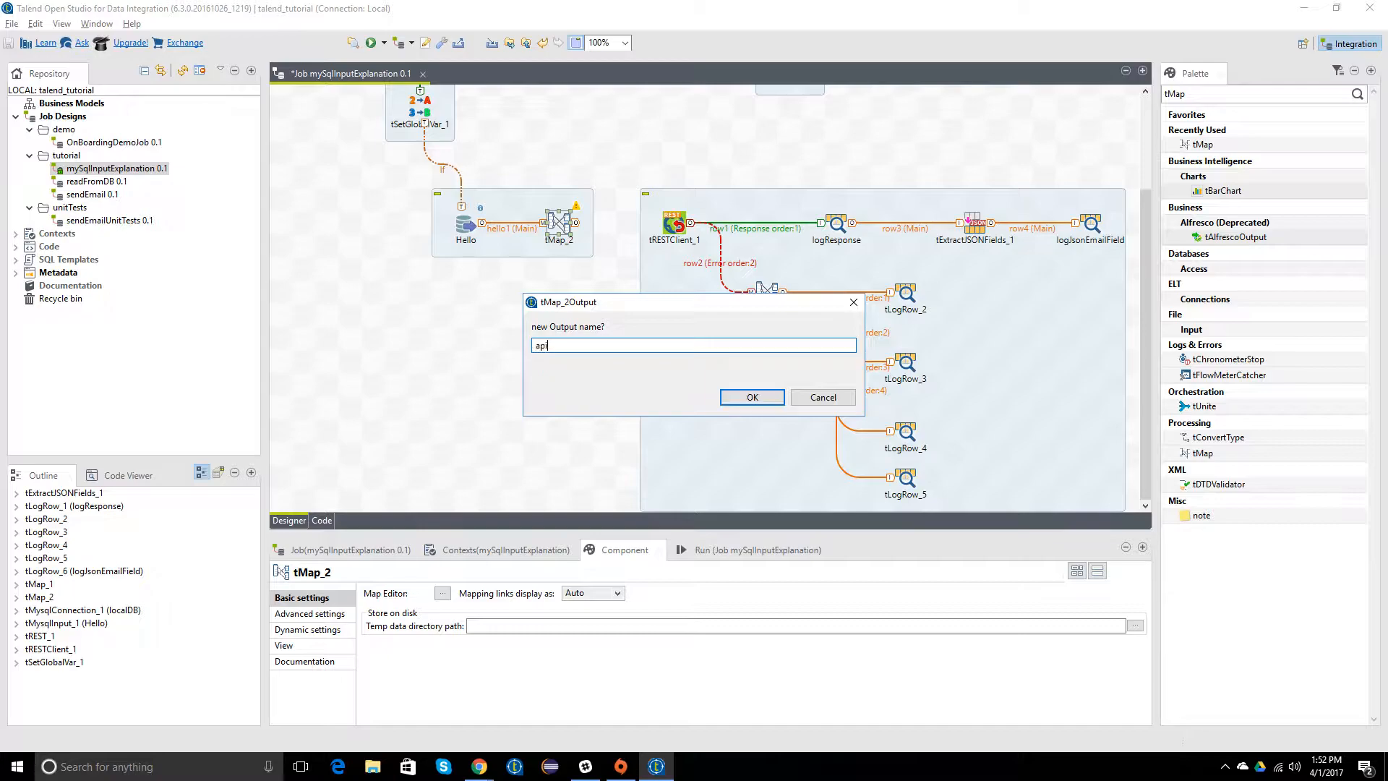
text(Args)
key(Return)
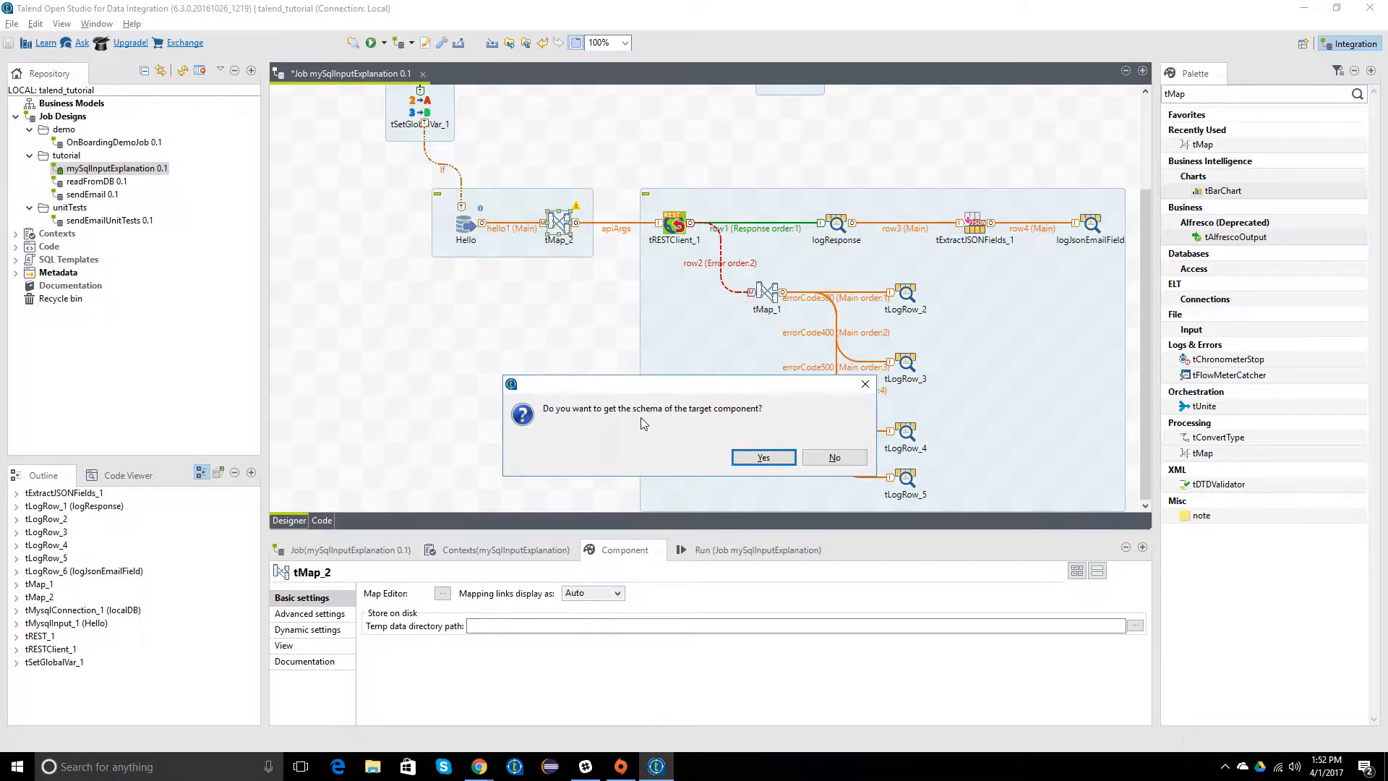
click(754, 457)
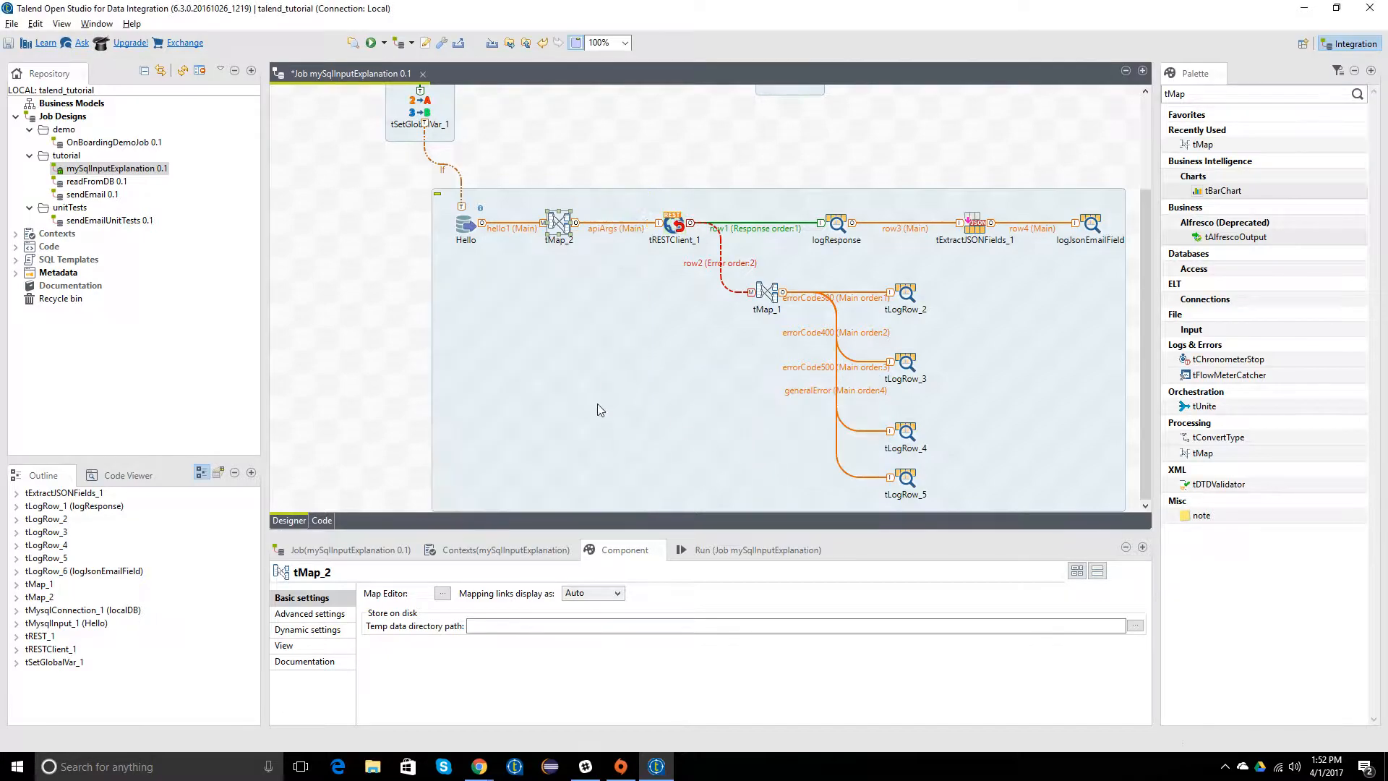
Step: Open tMap_2's map editor and examine the body and string columns of the apiArgs output
double_click(561, 225)
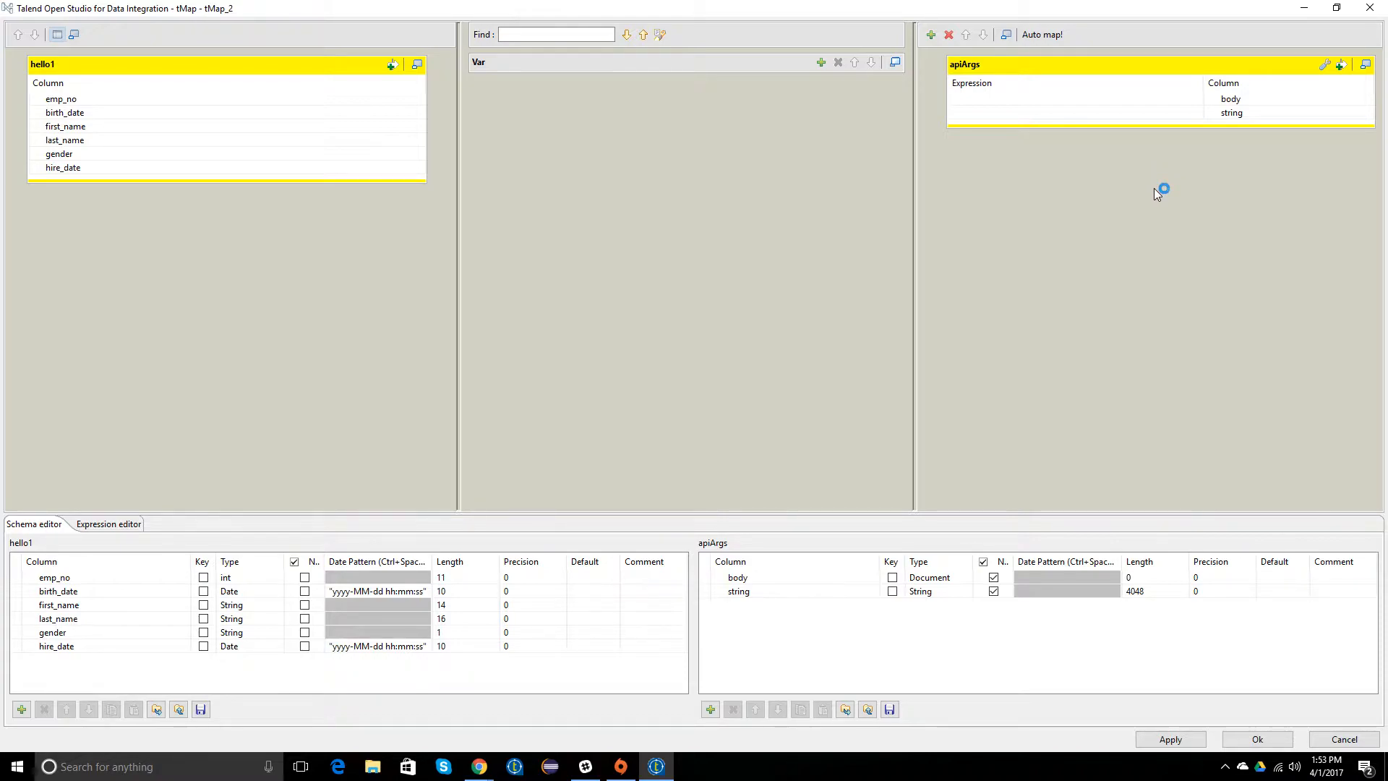
click(1230, 100)
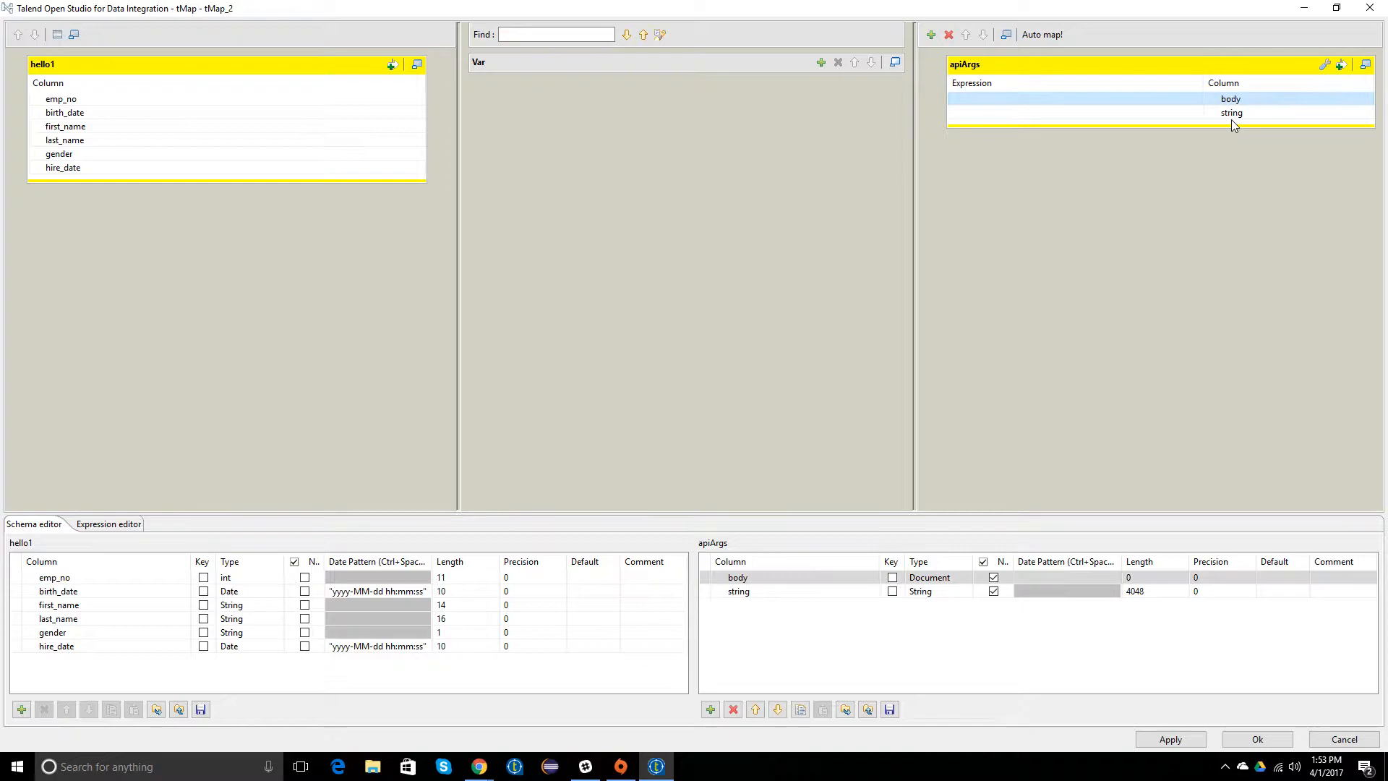
click(1232, 113)
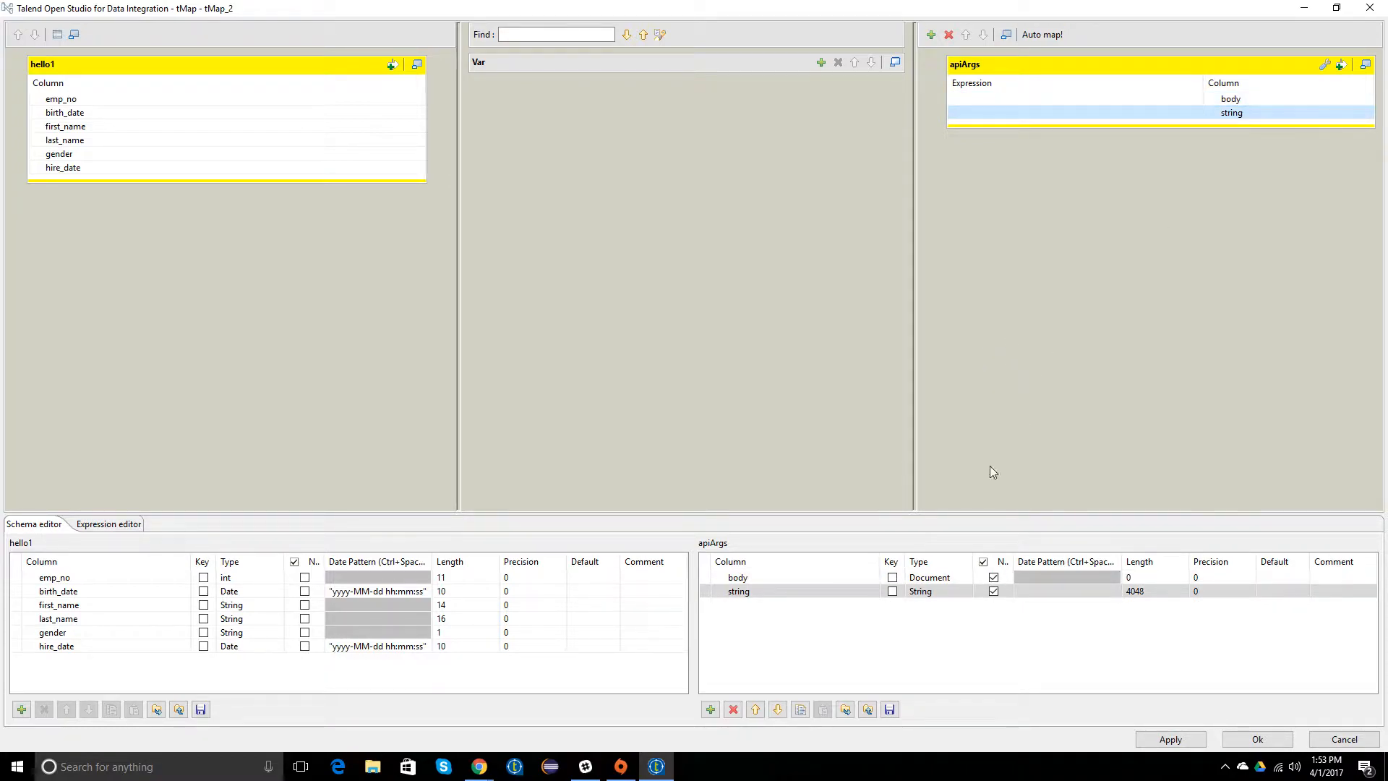
click(814, 577)
click(814, 577)
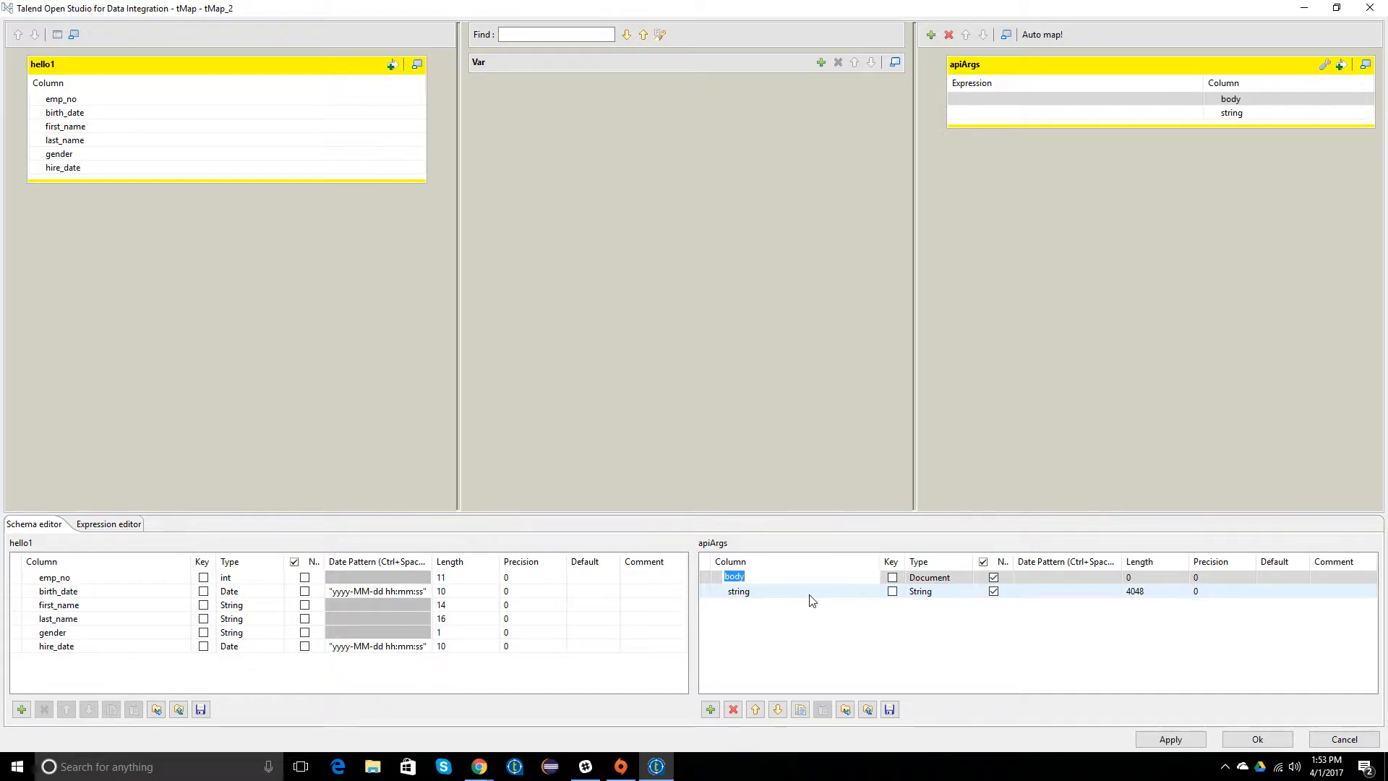
click(810, 592)
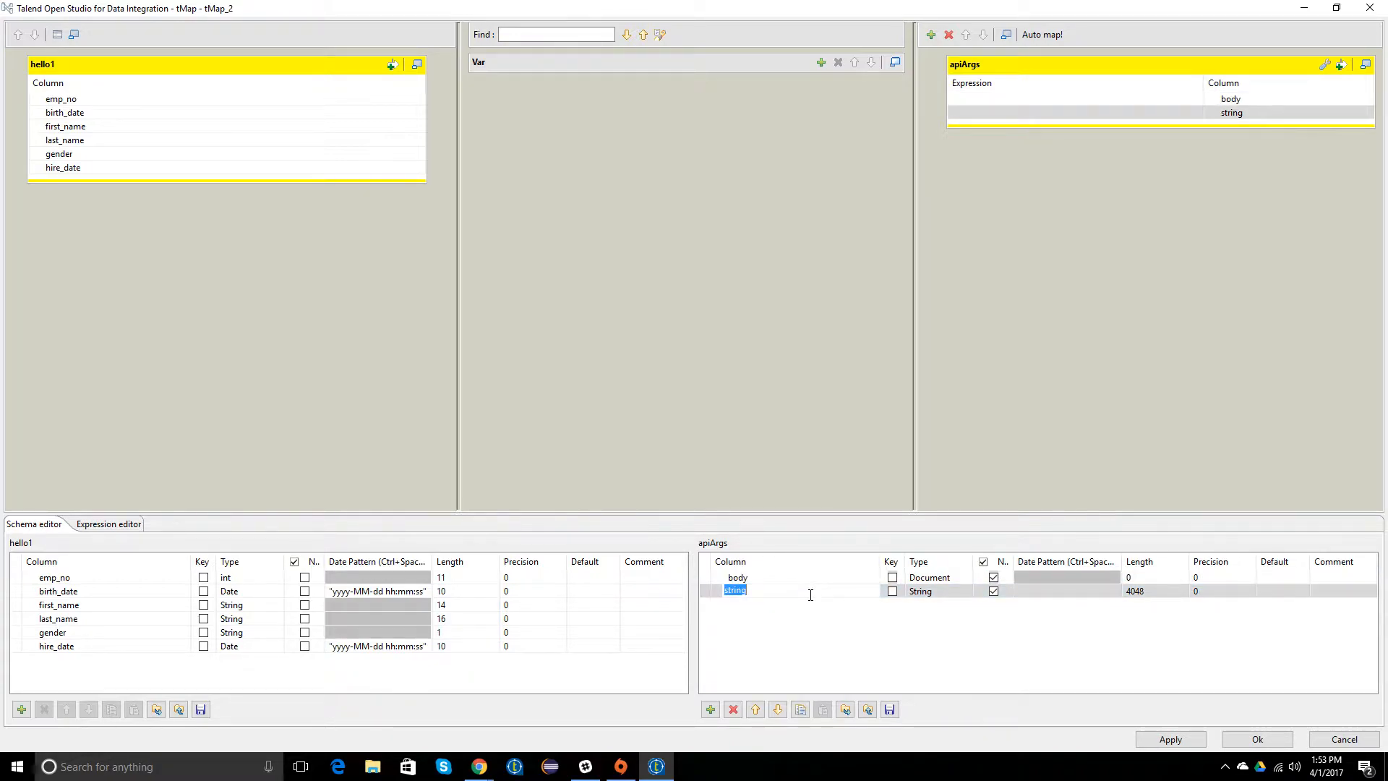
click(791, 626)
click(769, 594)
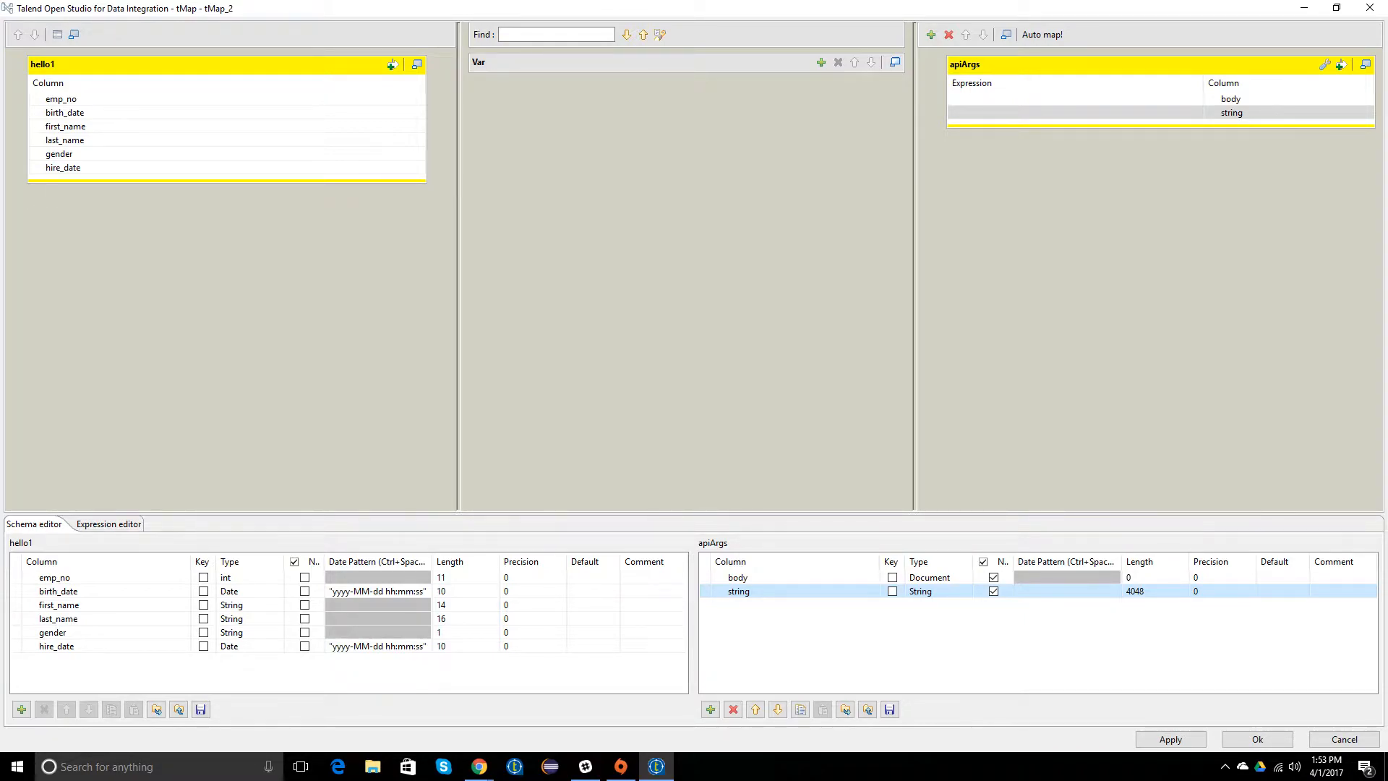
Step: Switch to Chrome and copy the data object with title, body and userId from the Creating a resource example
key(alt+Tab)
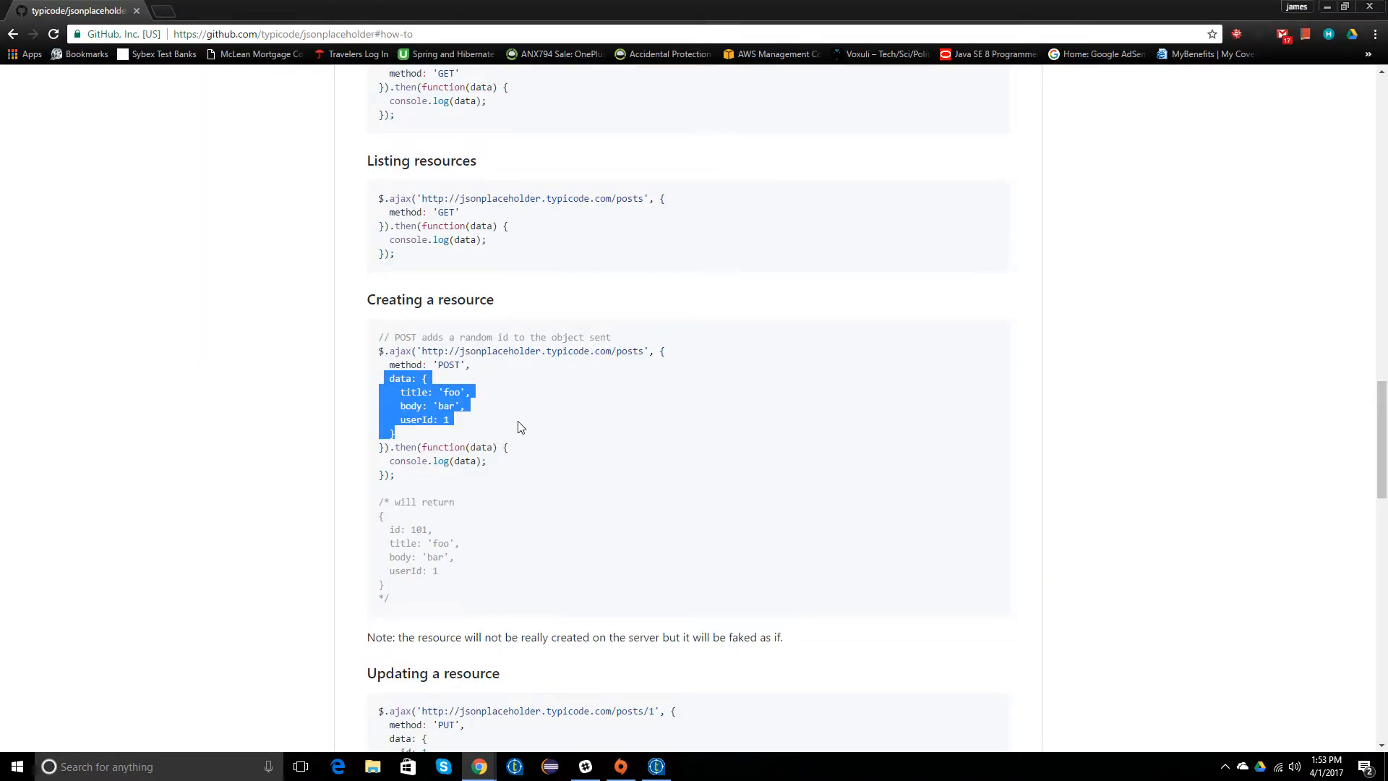
click(522, 419)
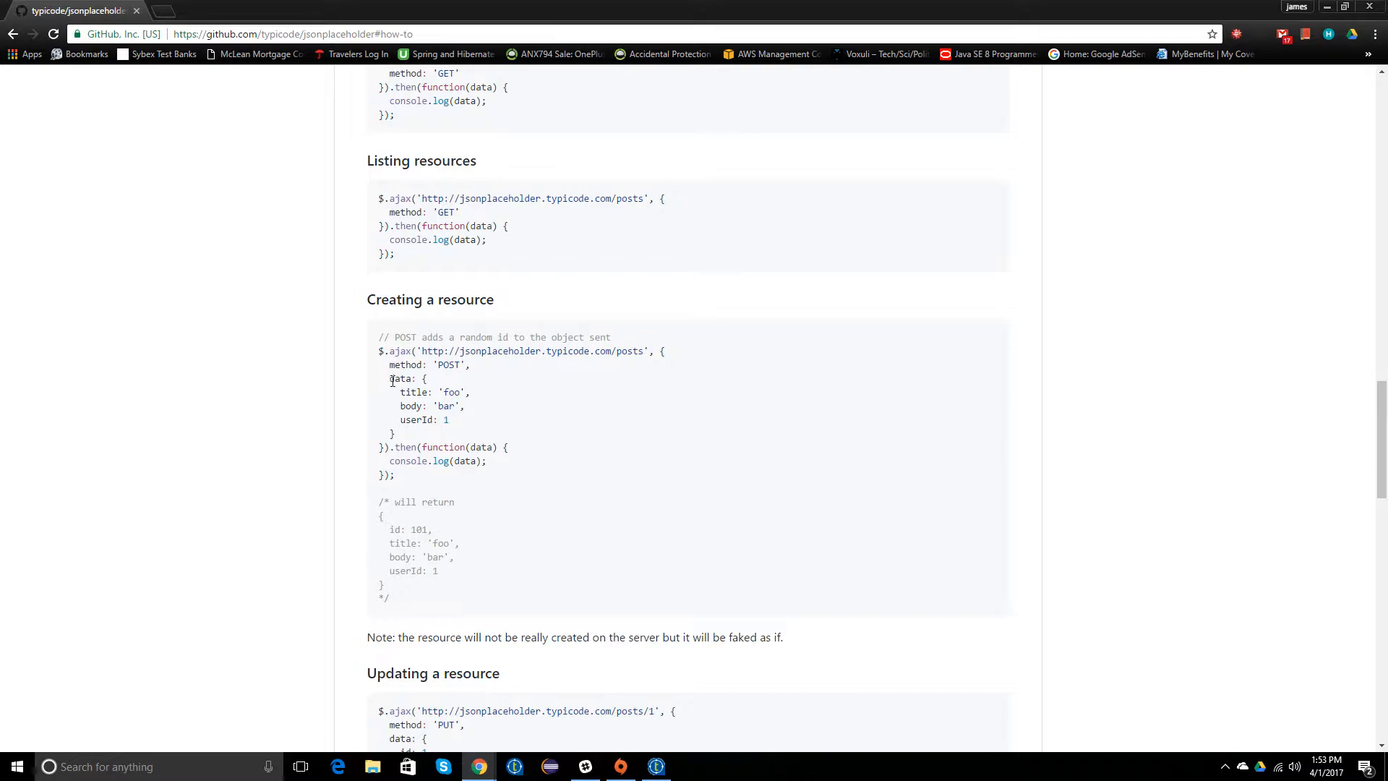
drag(424, 377, 467, 434)
right_click(424, 420)
click(458, 425)
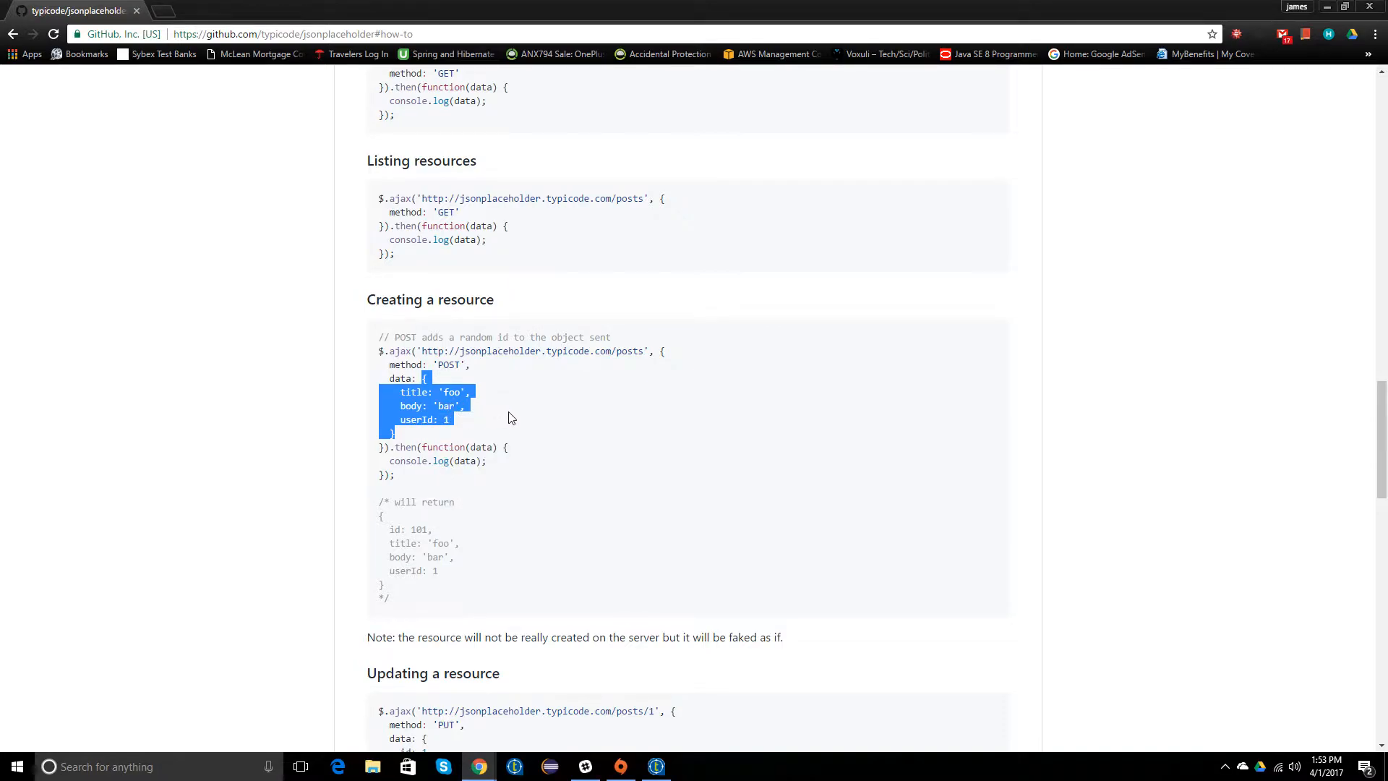
Step: Switch back to the tMap_2 map editor in Talend and add a String variable named apiArgs
double_click(596, 7)
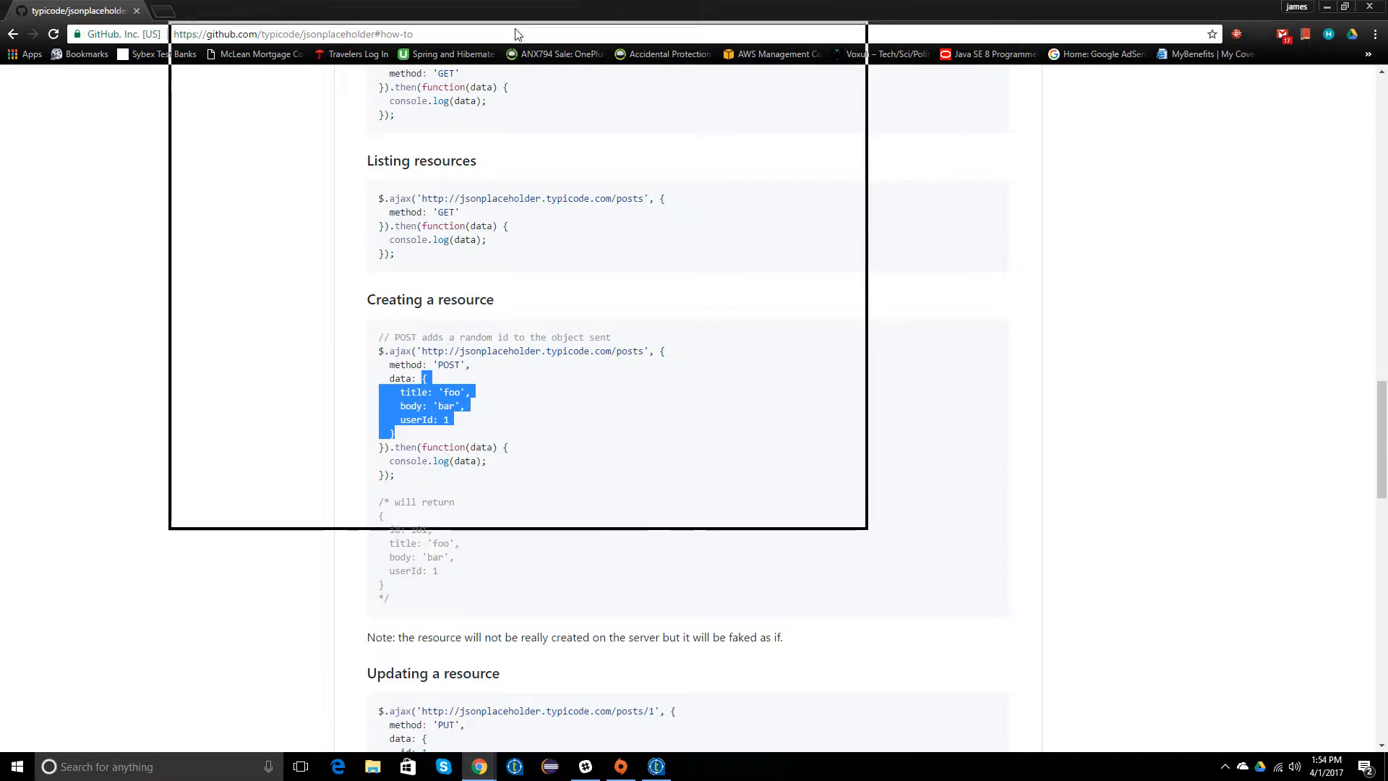
click(632, 7)
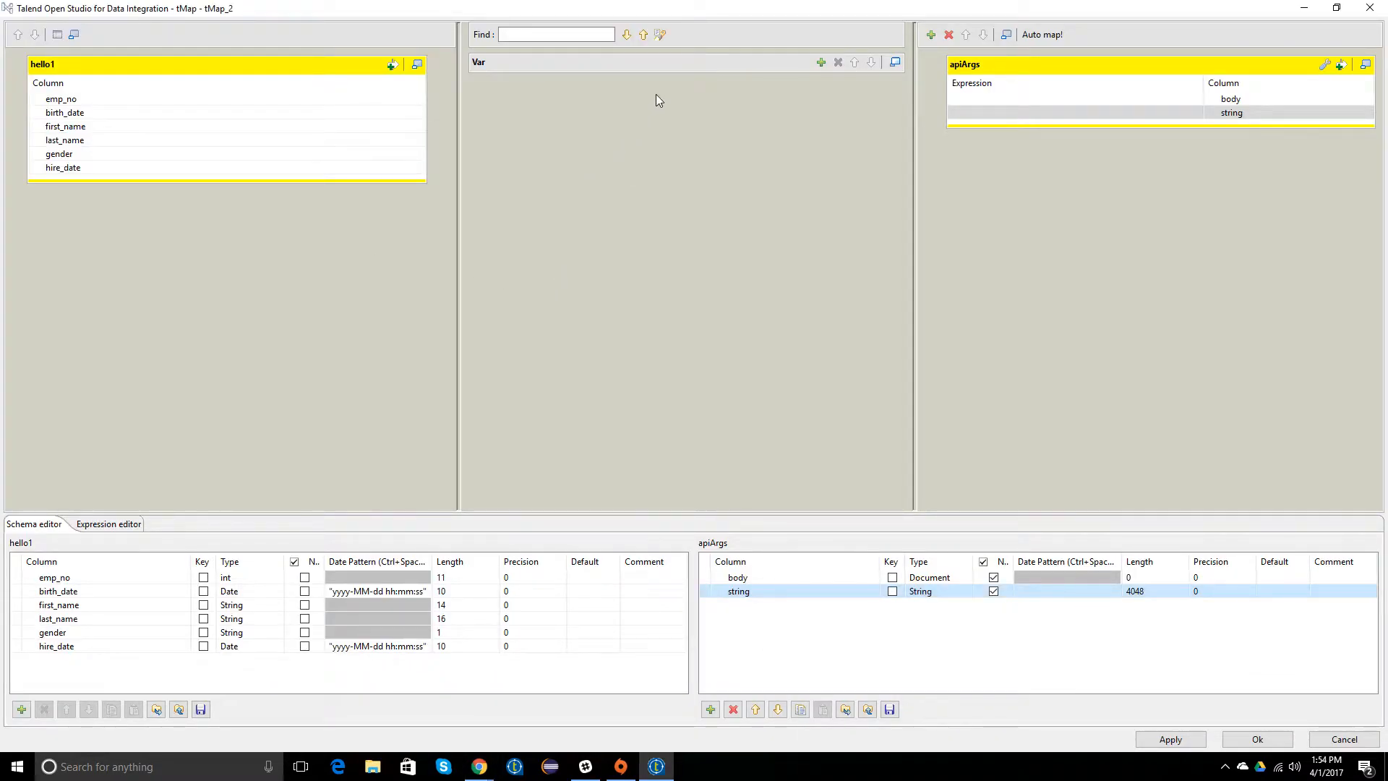
click(825, 65)
click(601, 99)
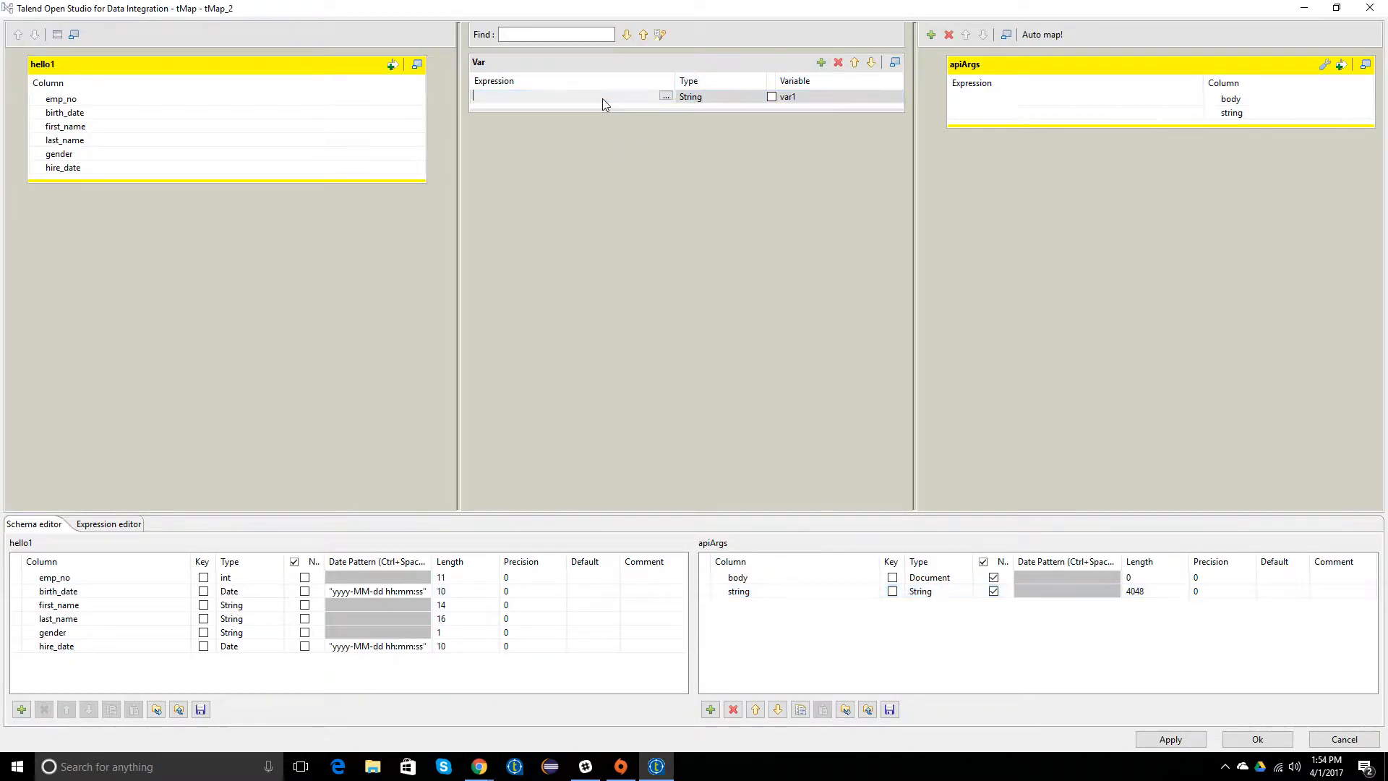
text(ap)
key(BackSpace)
key(BackSpace)
text(new)
click(796, 97)
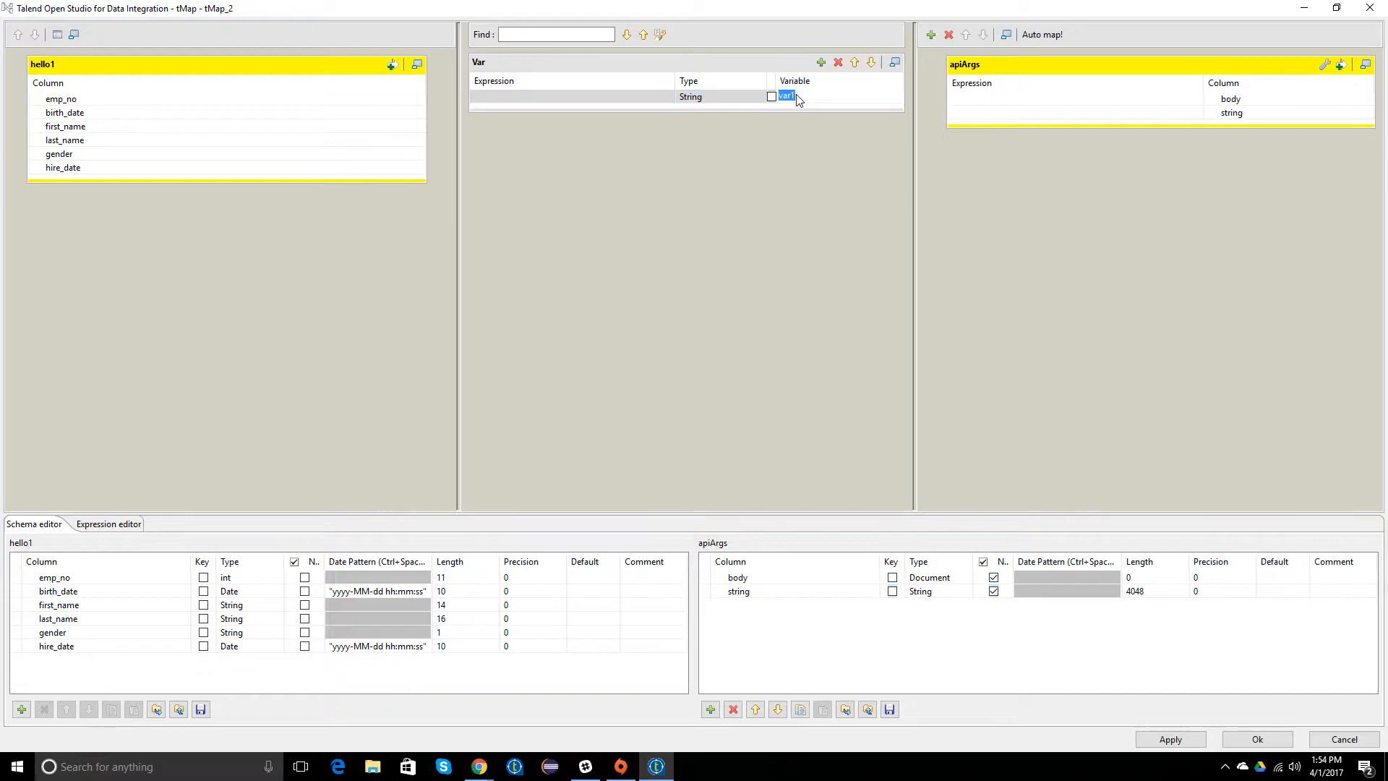
text(apiArgs)
key(Return)
Step: Build the apiArgs variable's expression as new String("") with the copied title, body and userId object pasted between the quotes
click(651, 98)
click(665, 97)
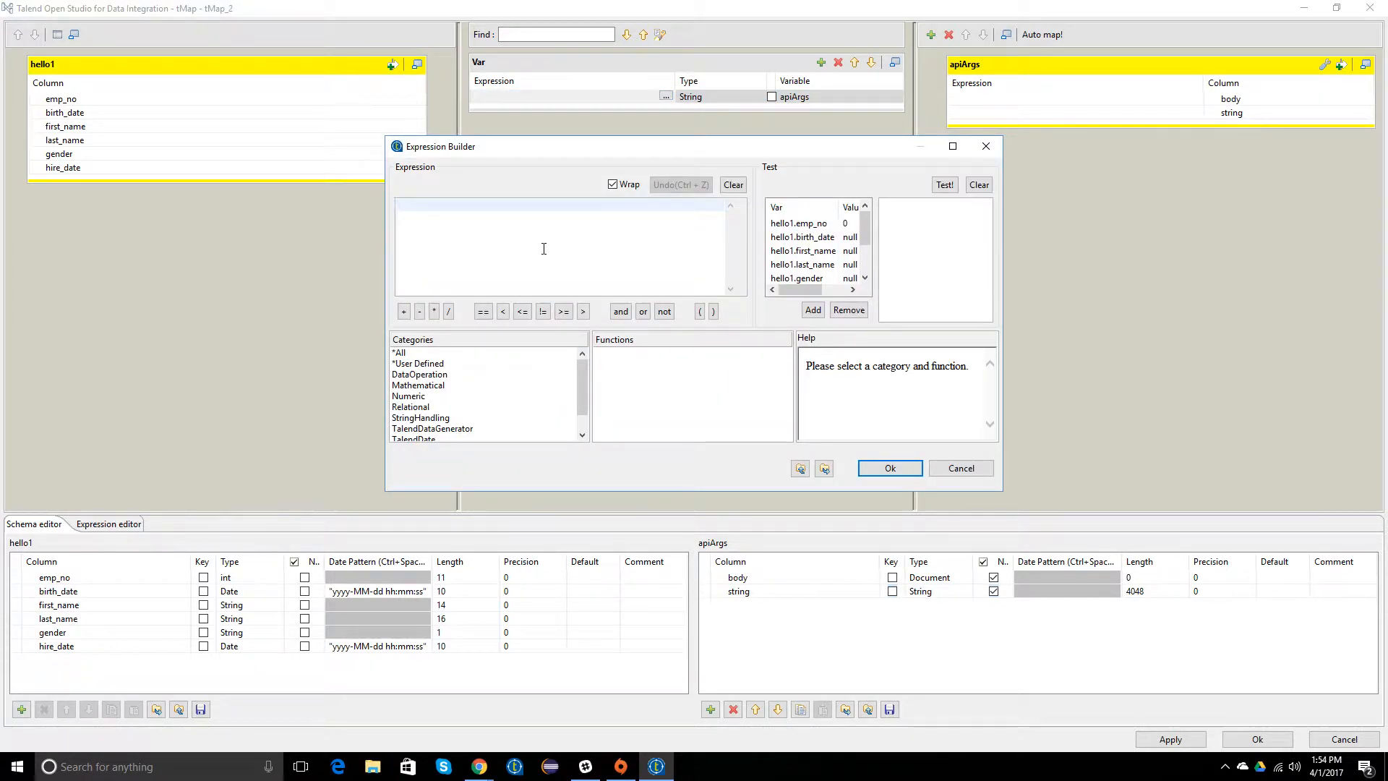
text(new String("")
key(ctrl+v)
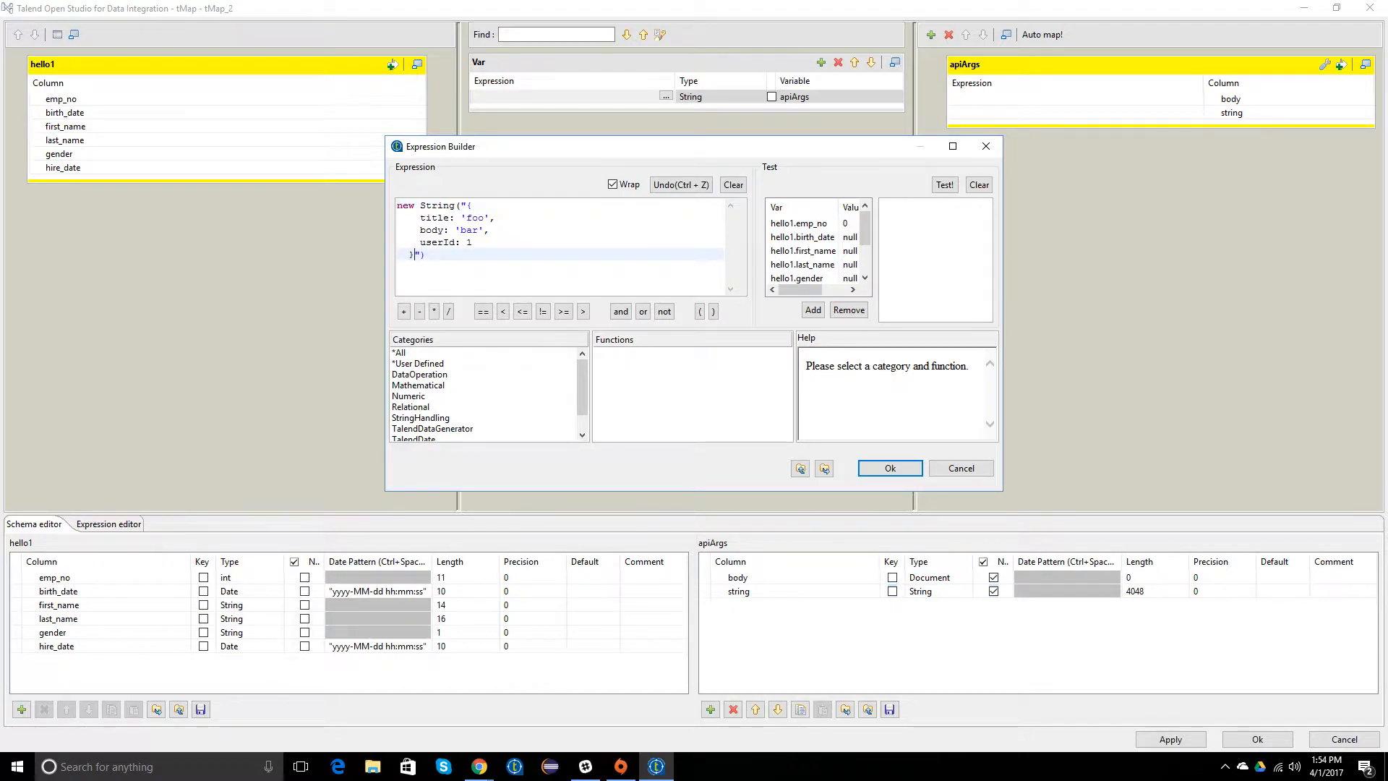
Step: Examine the title, body and userId lines of the pasted object in the apiArgs expression
key(Up)
key(Up)
key(Up)
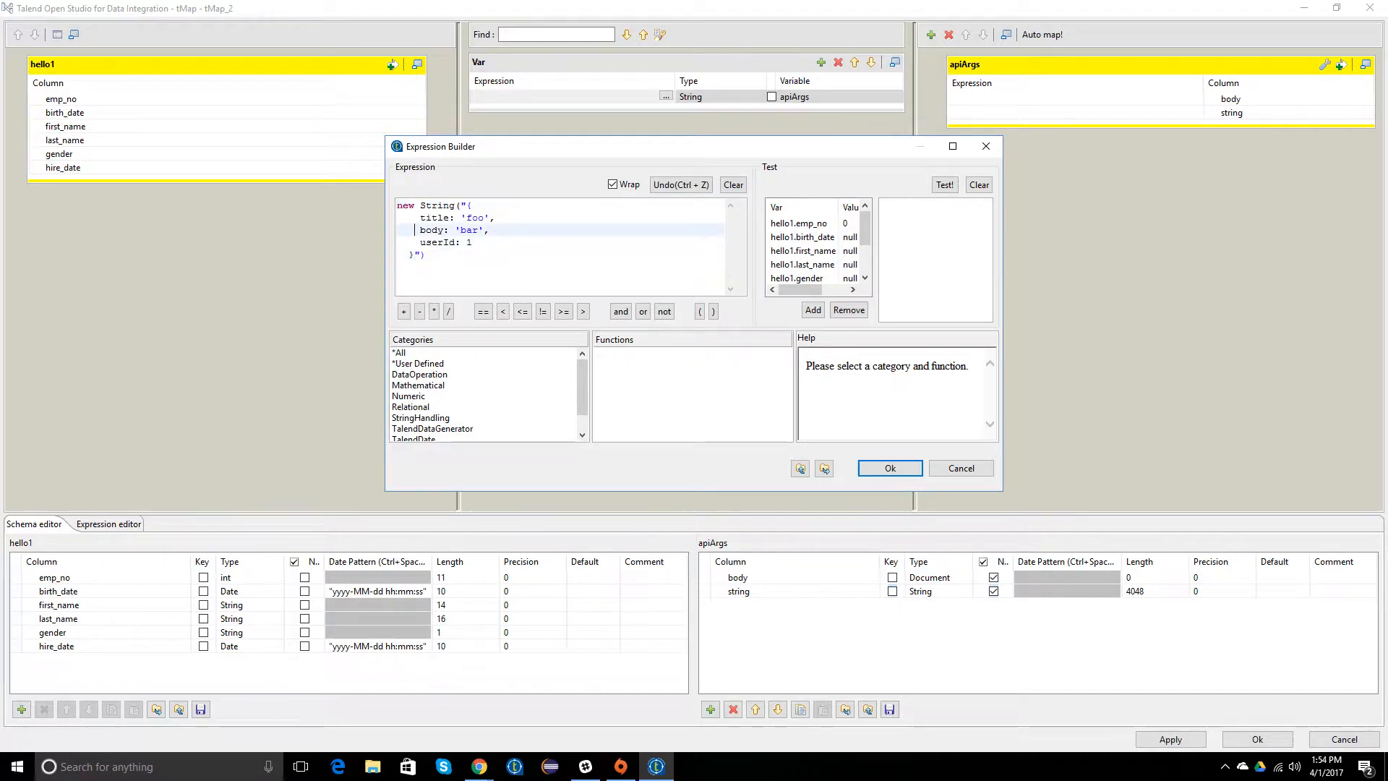
click(452, 217)
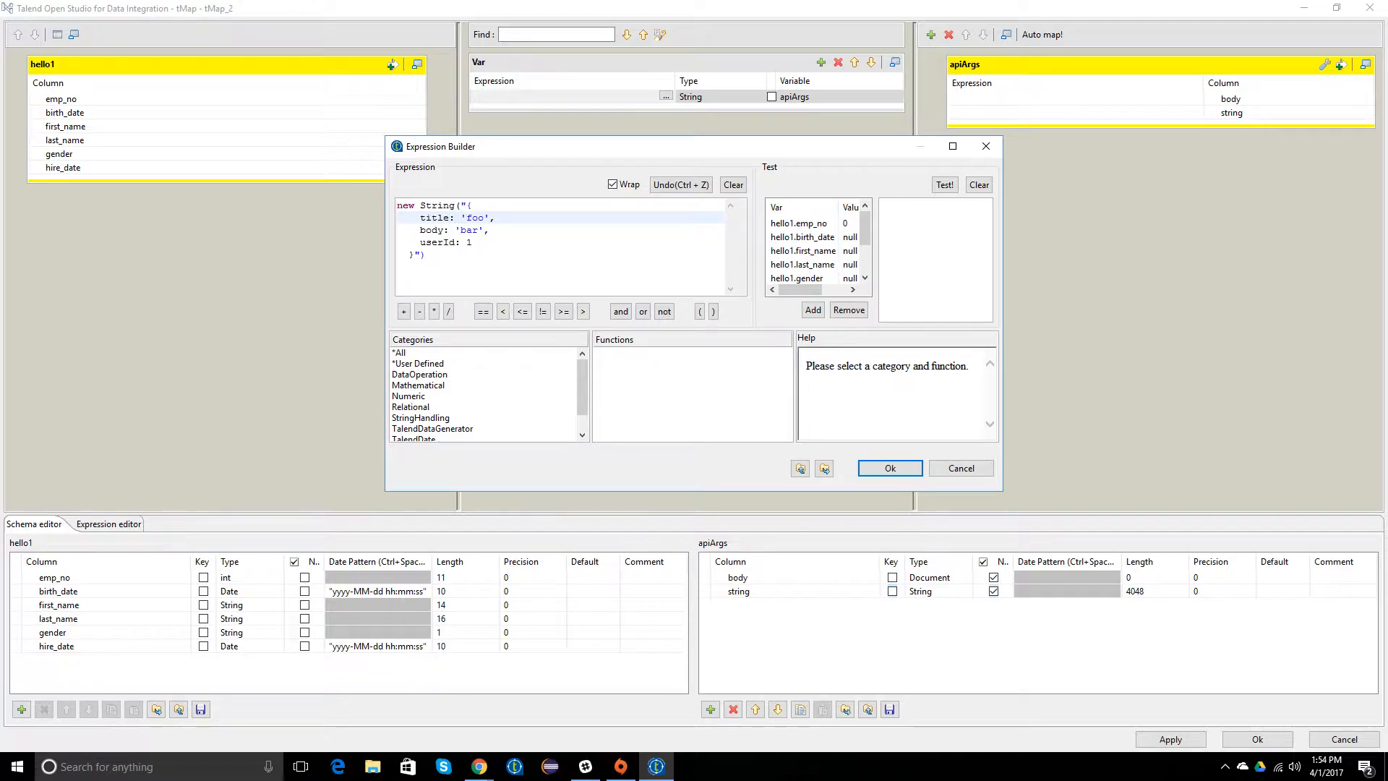
key(Down)
key(Down)
key(Down)
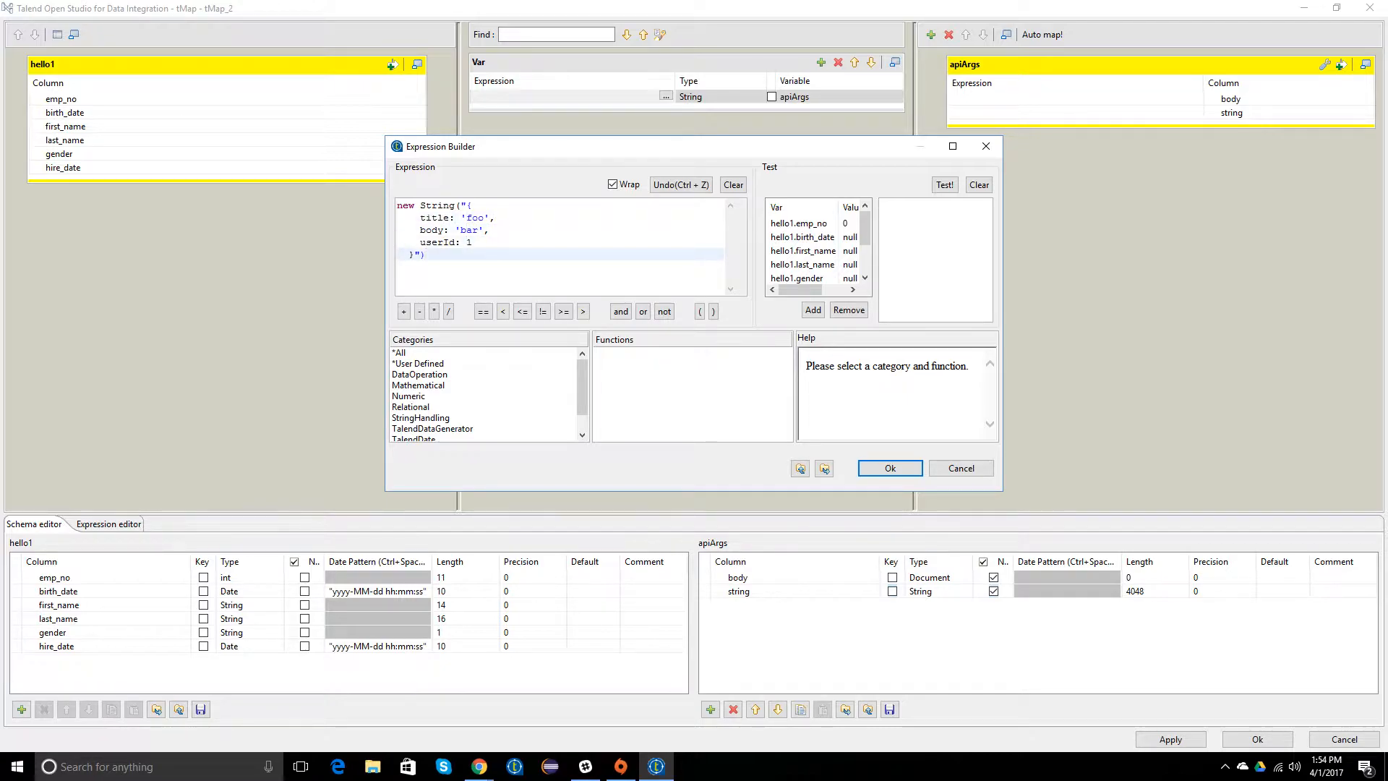
key(Up)
key(Up)
key(Up)
key(Up)
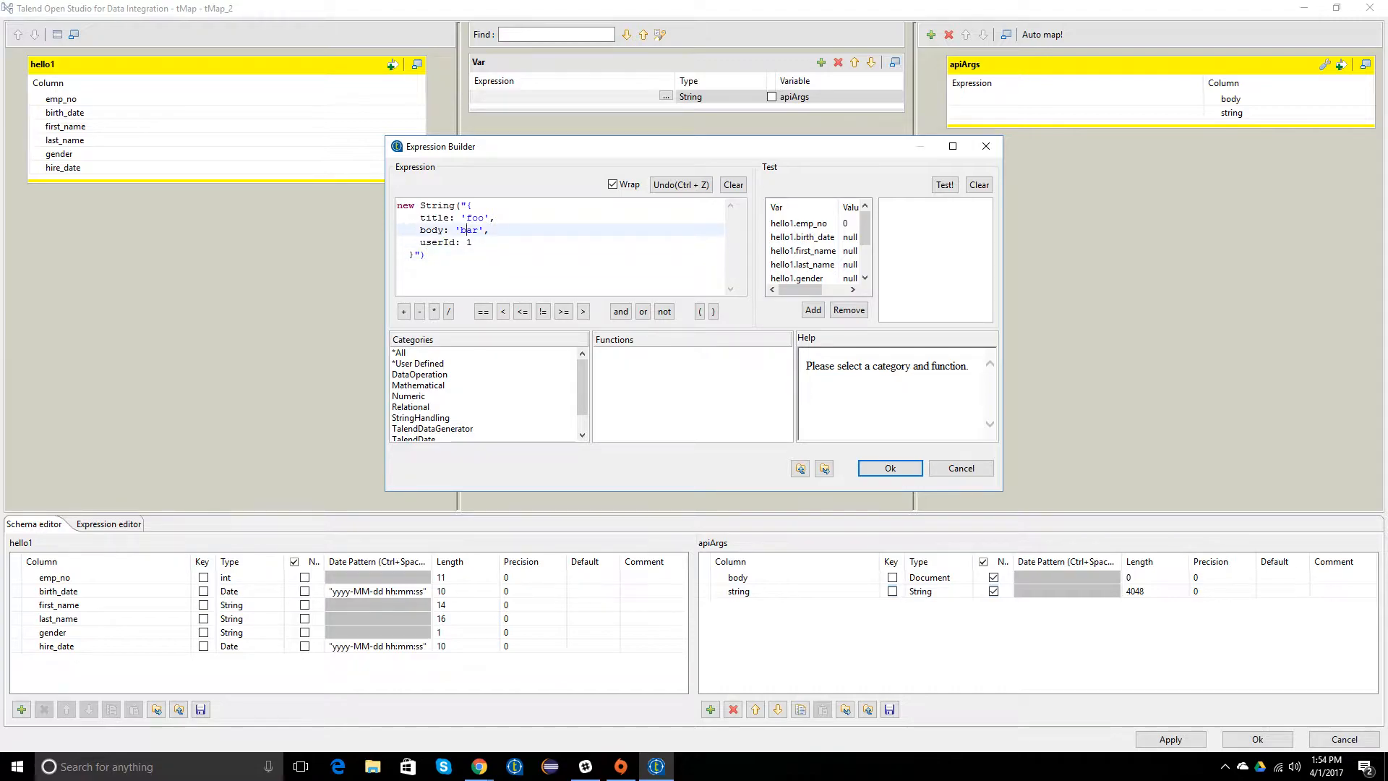
key(Down)
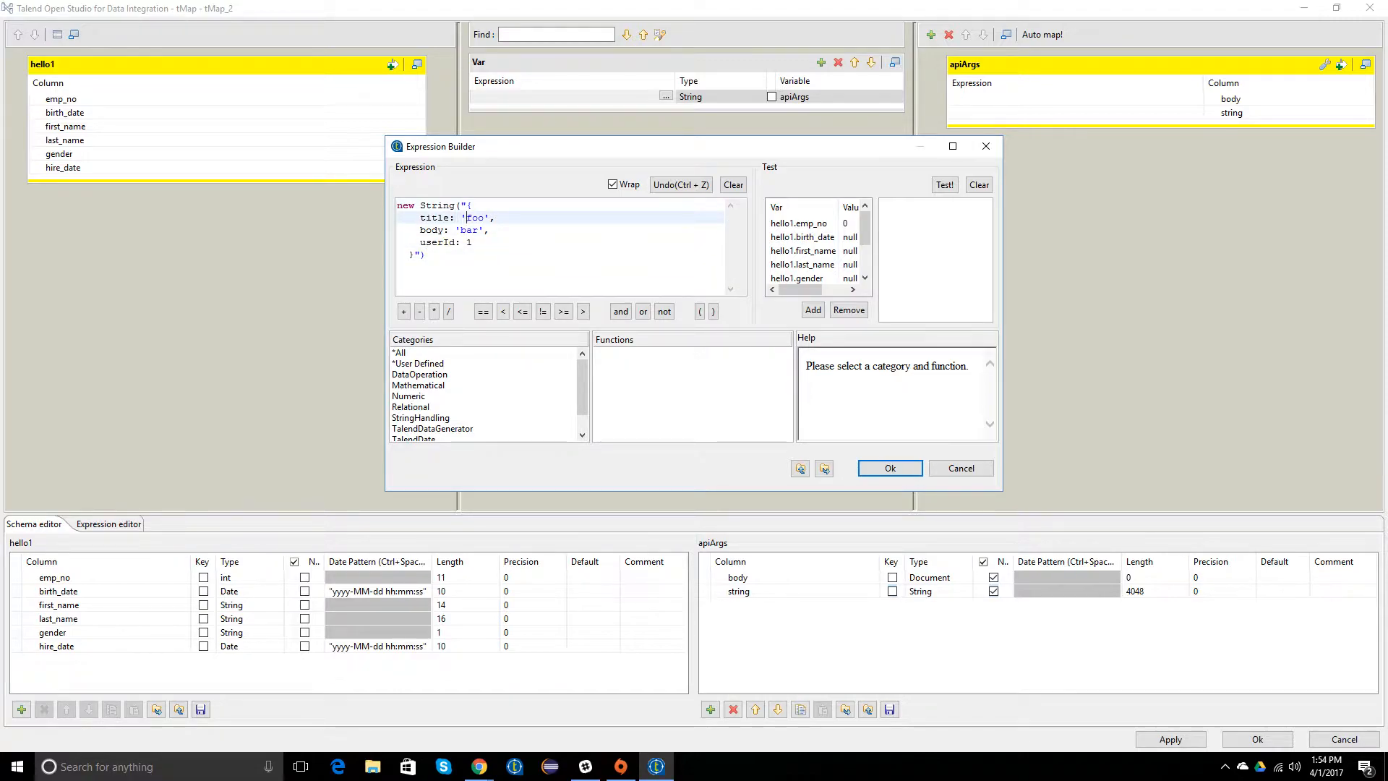
key(Down)
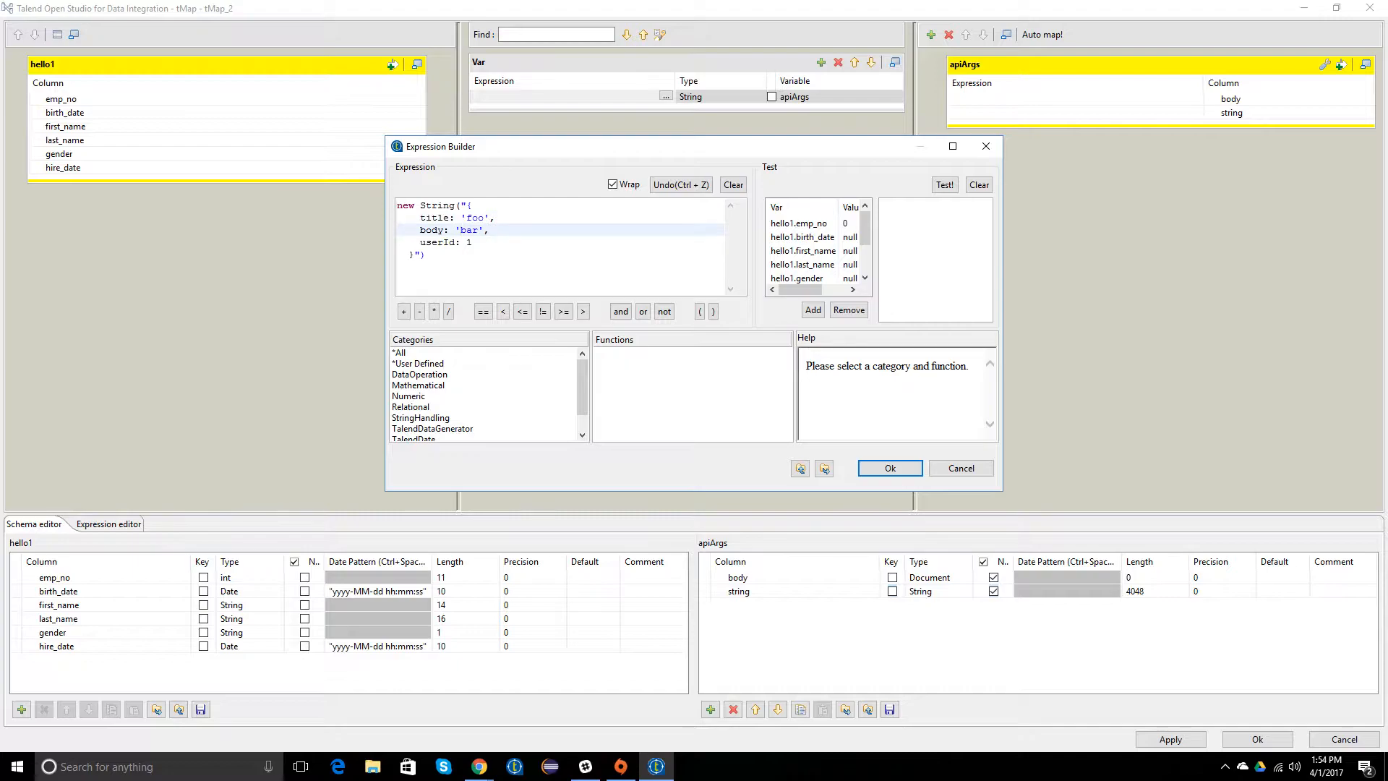
key(Down)
key(Down)
key(Left)
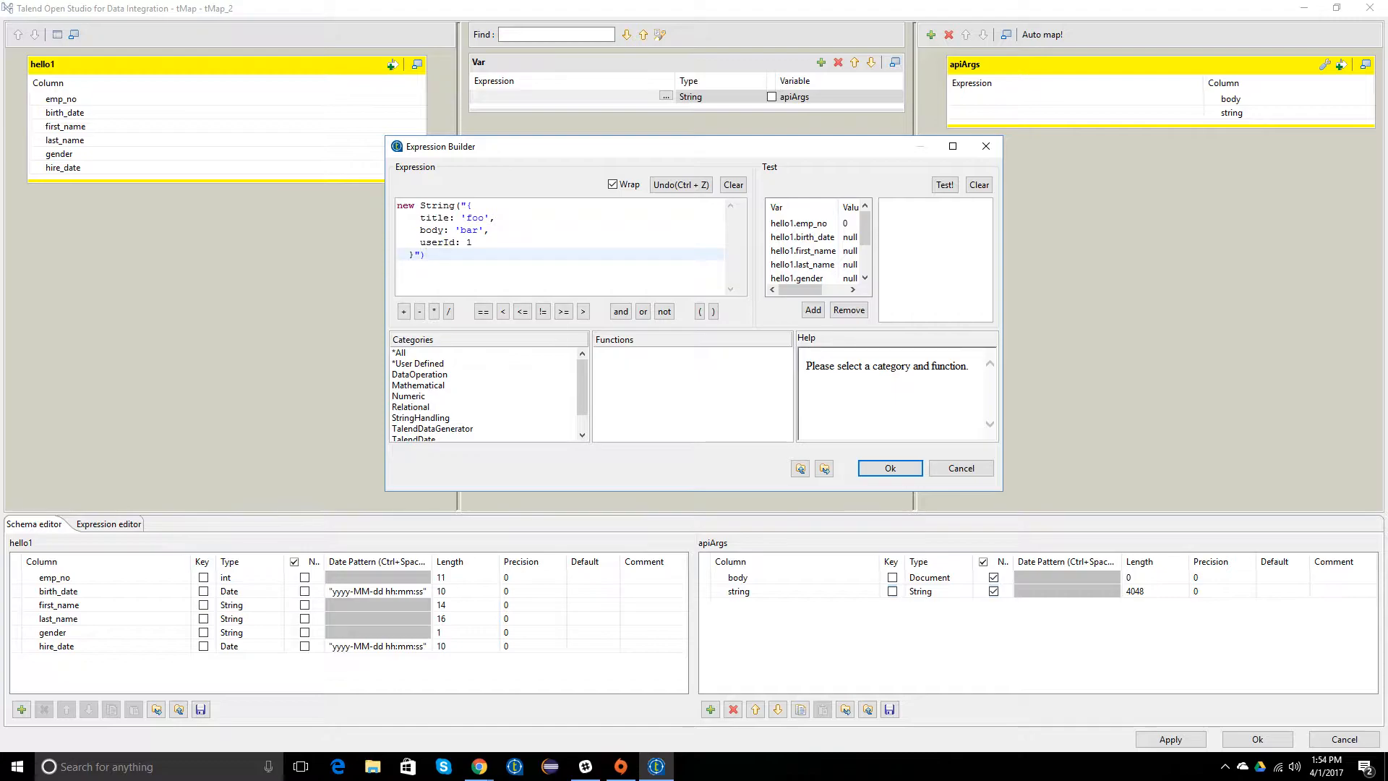
key(Up)
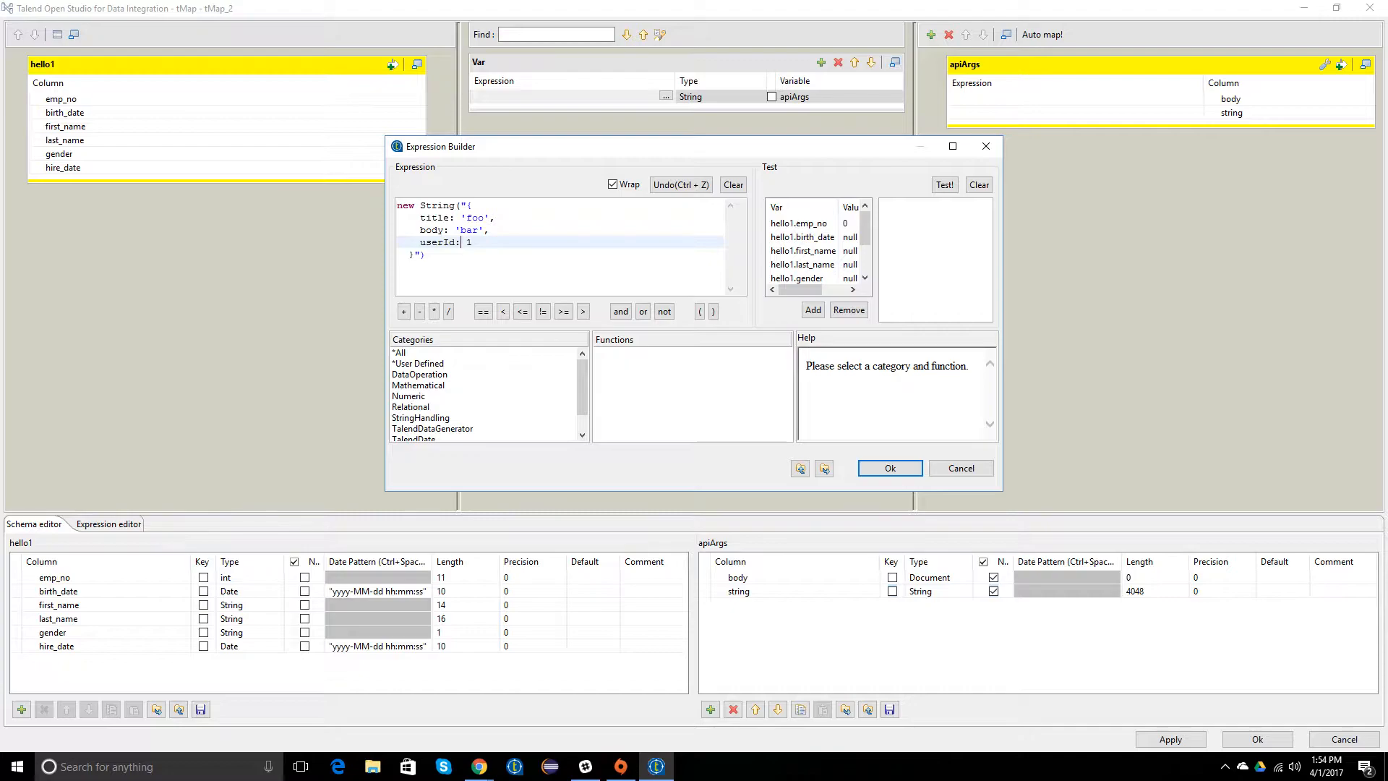
Step: Accept the expression, map the apiArgs variable to the string column of the apiArgs output, and save the mapping
click(890, 467)
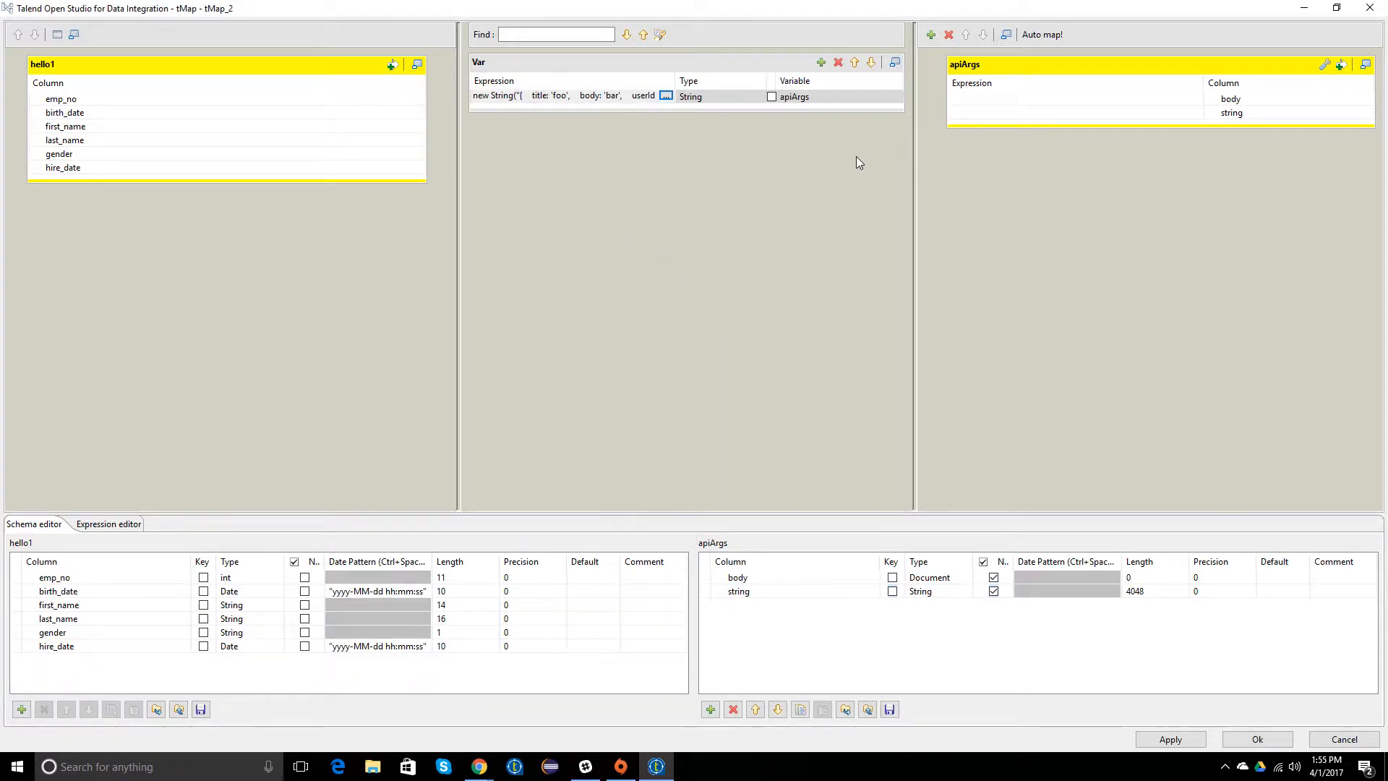
mouse_move(889, 100)
mouse_down()
mouse_move(998, 134)
mouse_move(1018, 121)
mouse_up()
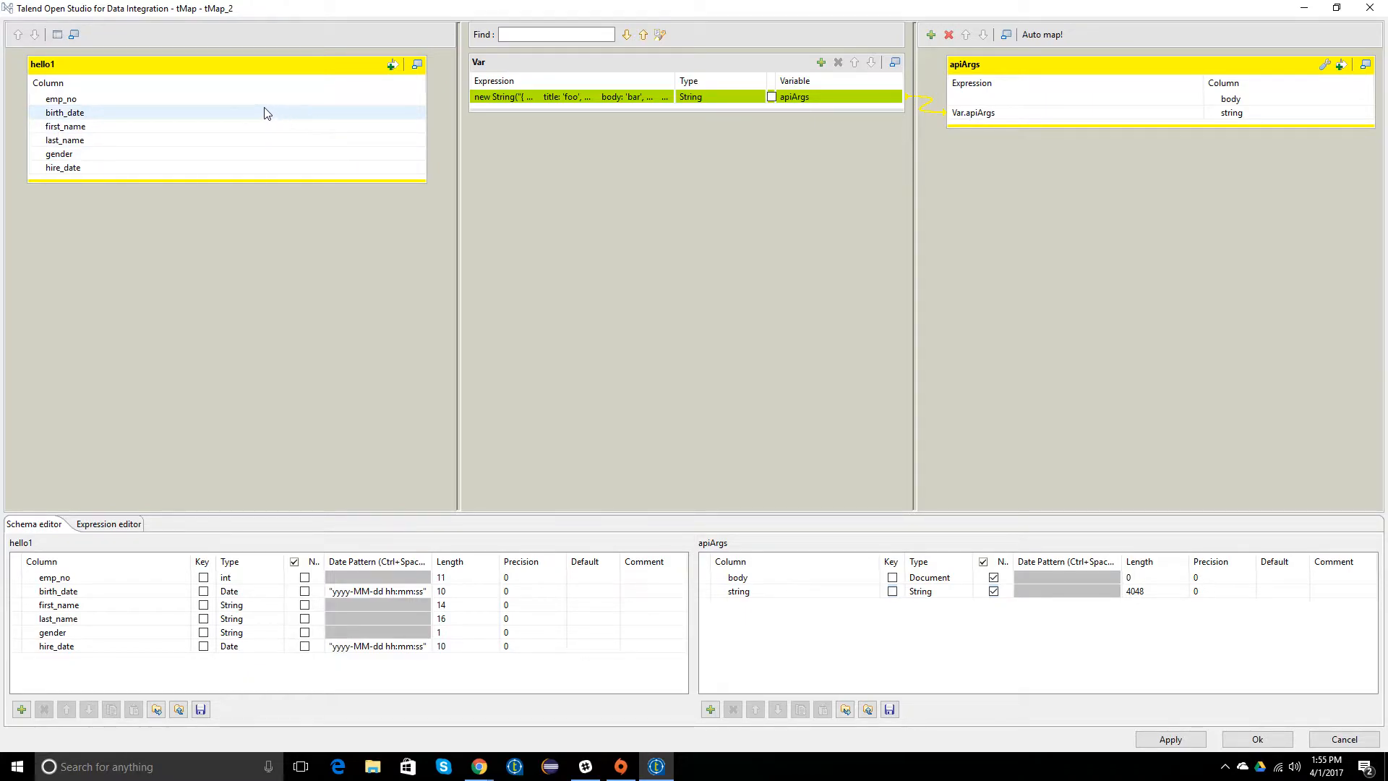
drag(277, 101, 382, 102)
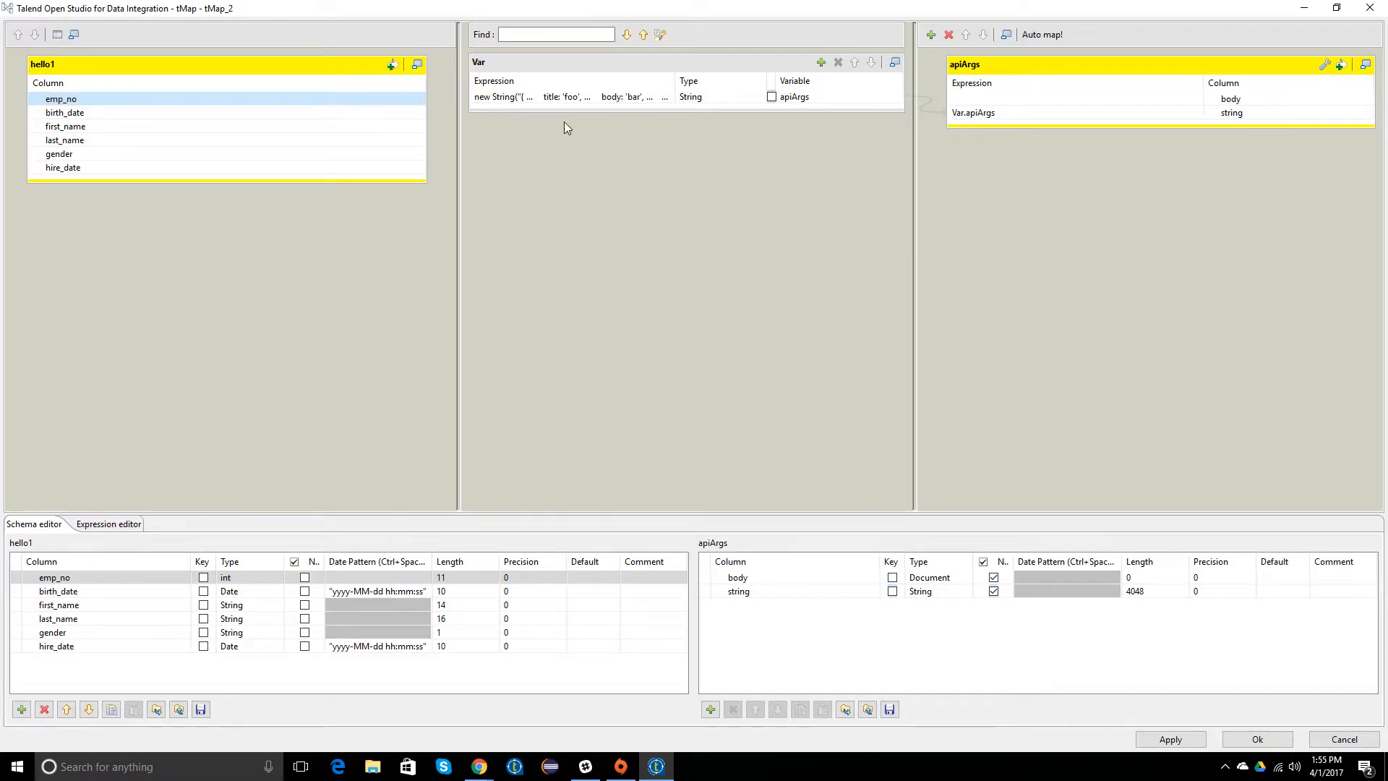
click(568, 102)
click(1165, 740)
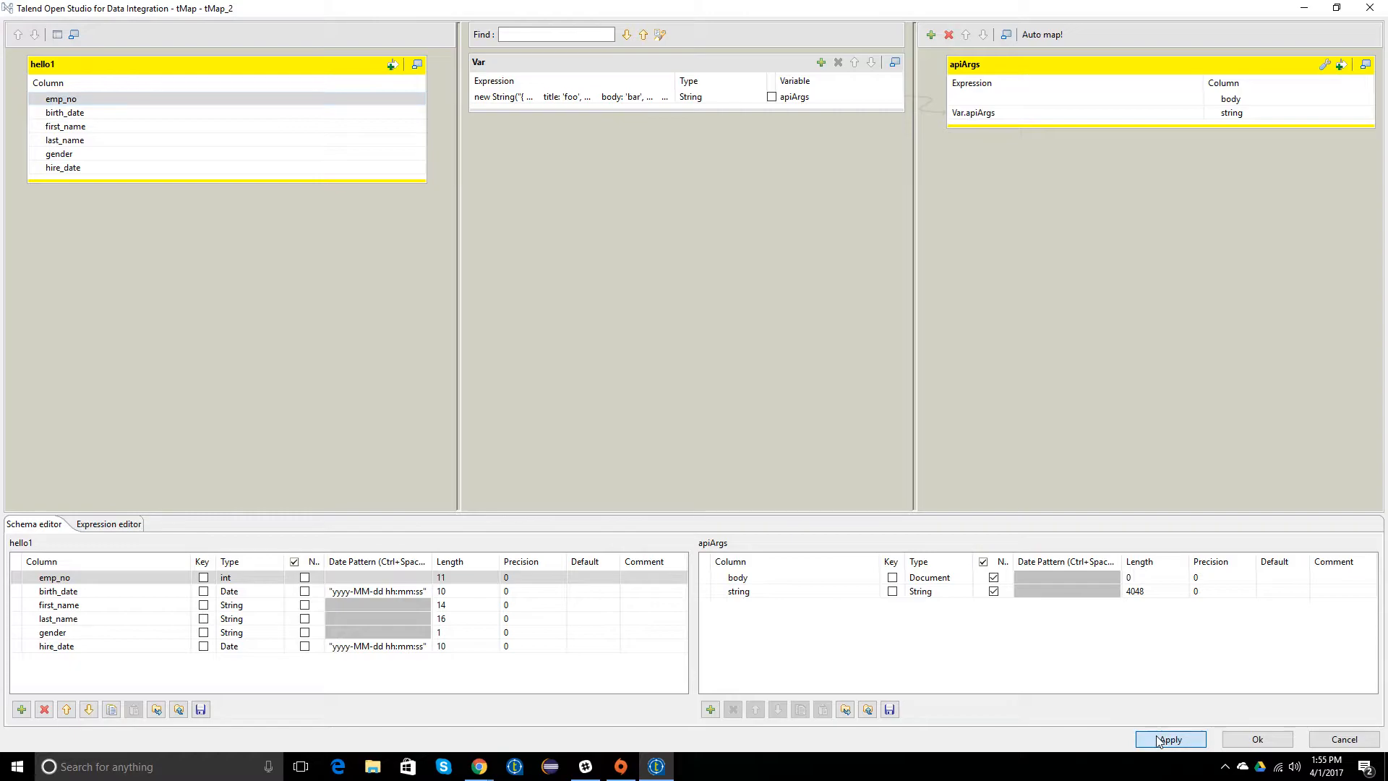
click(1256, 740)
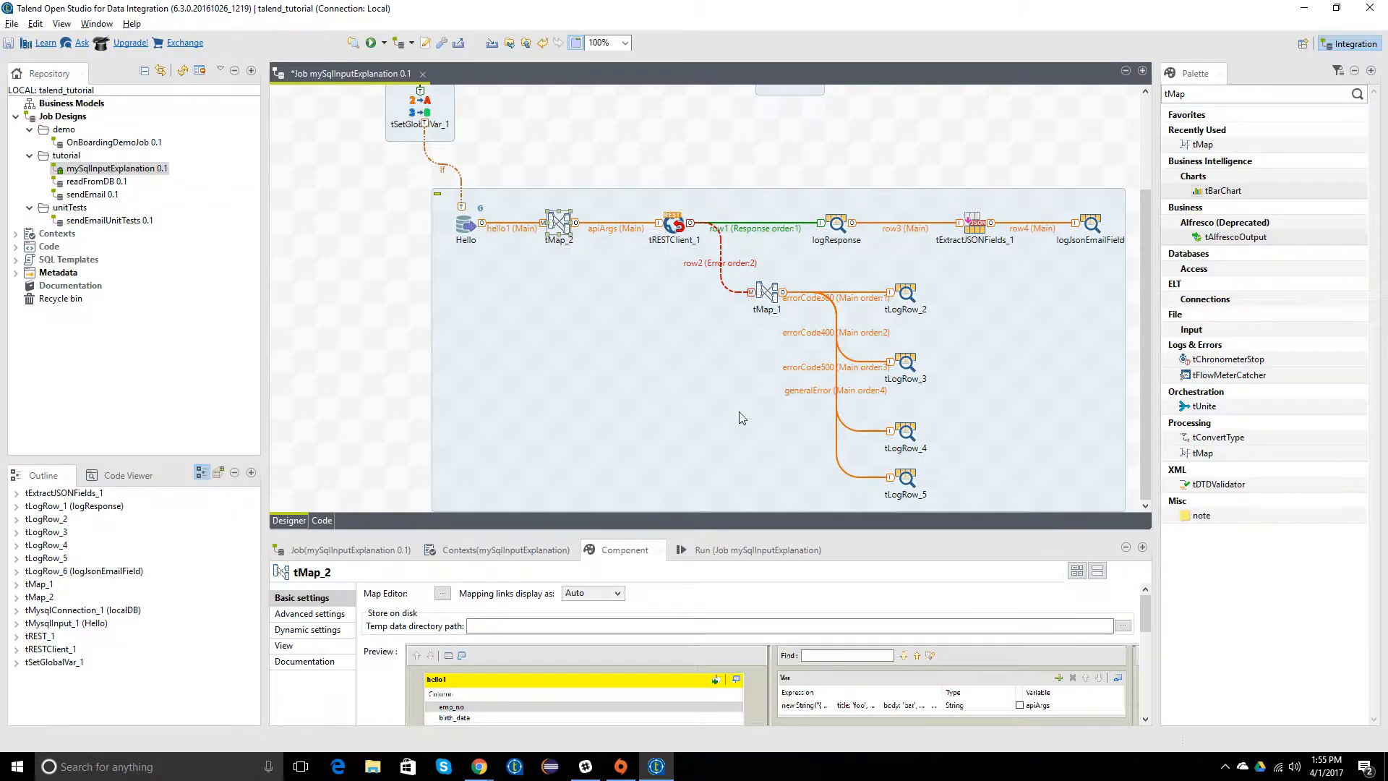
click(651, 143)
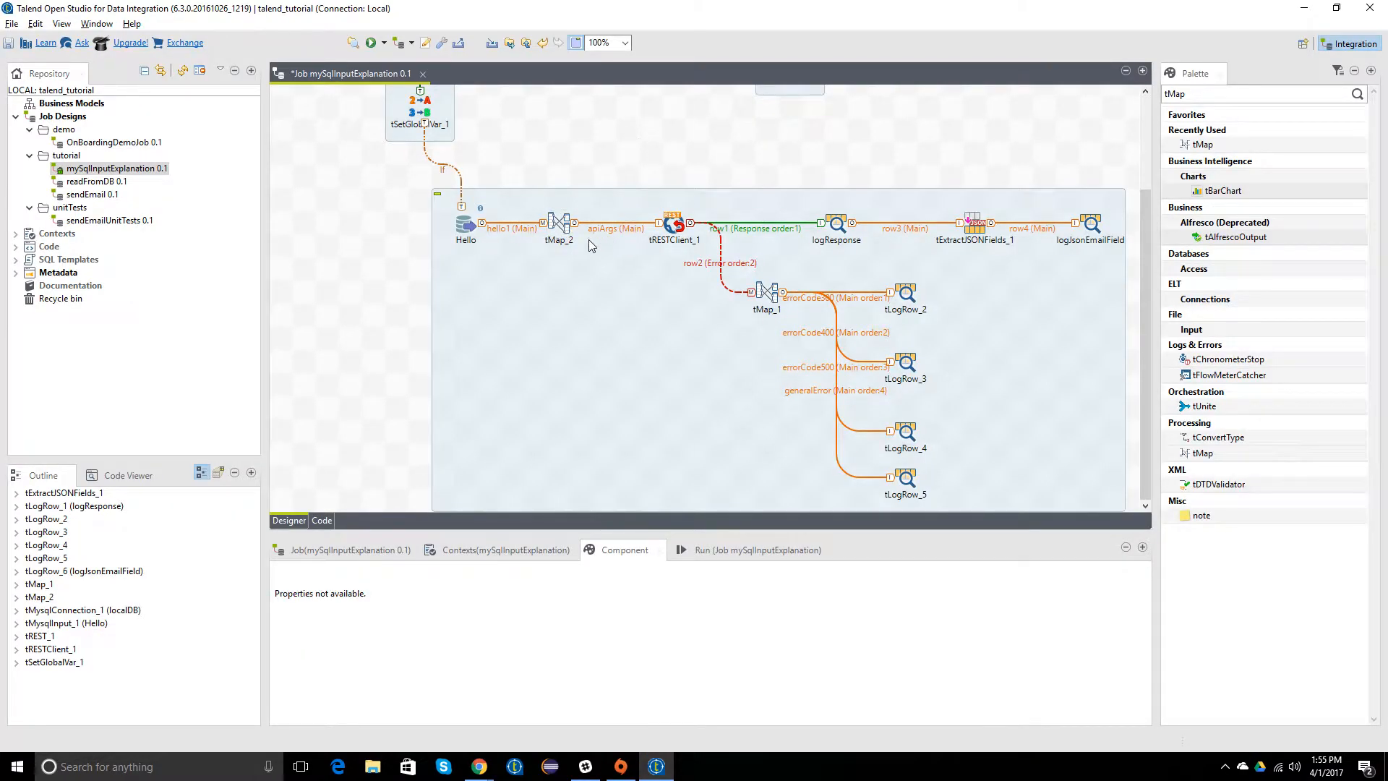
click(674, 226)
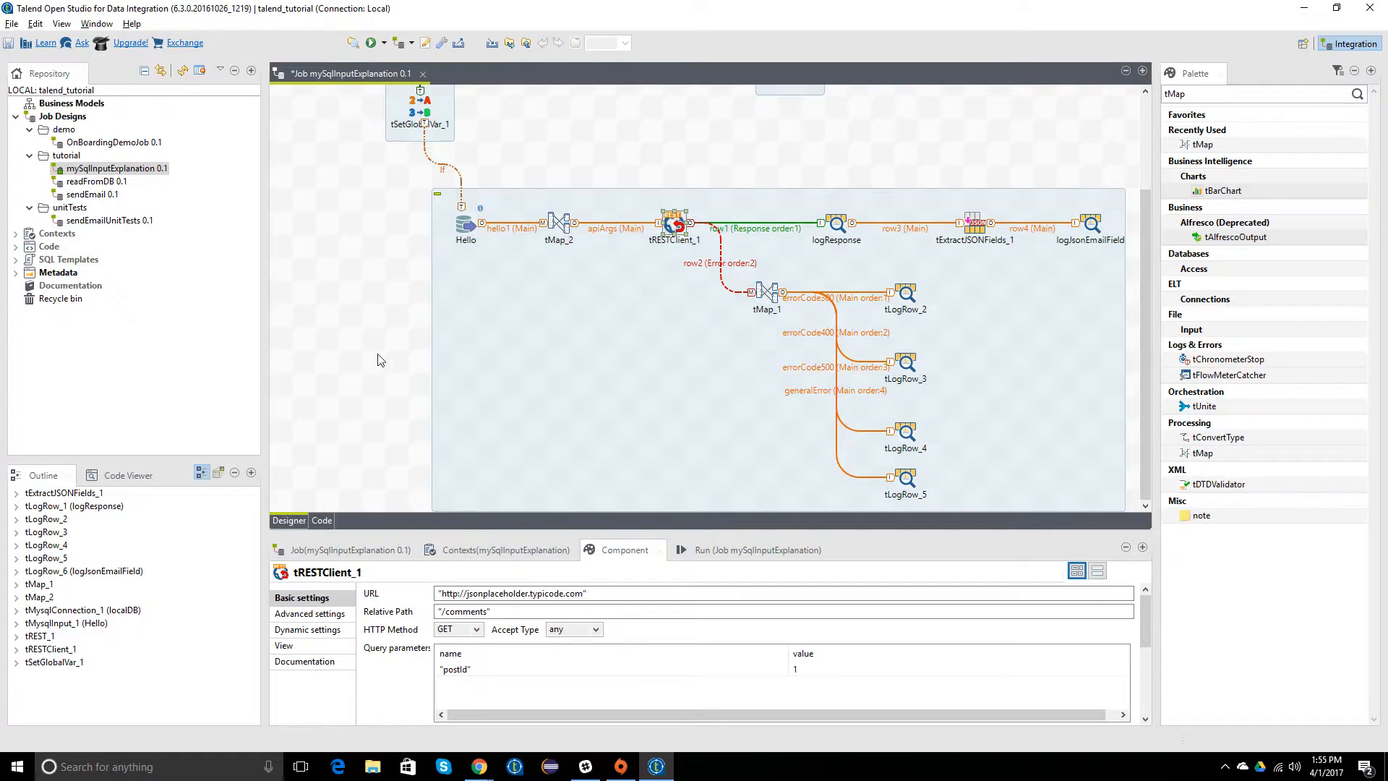
click(479, 767)
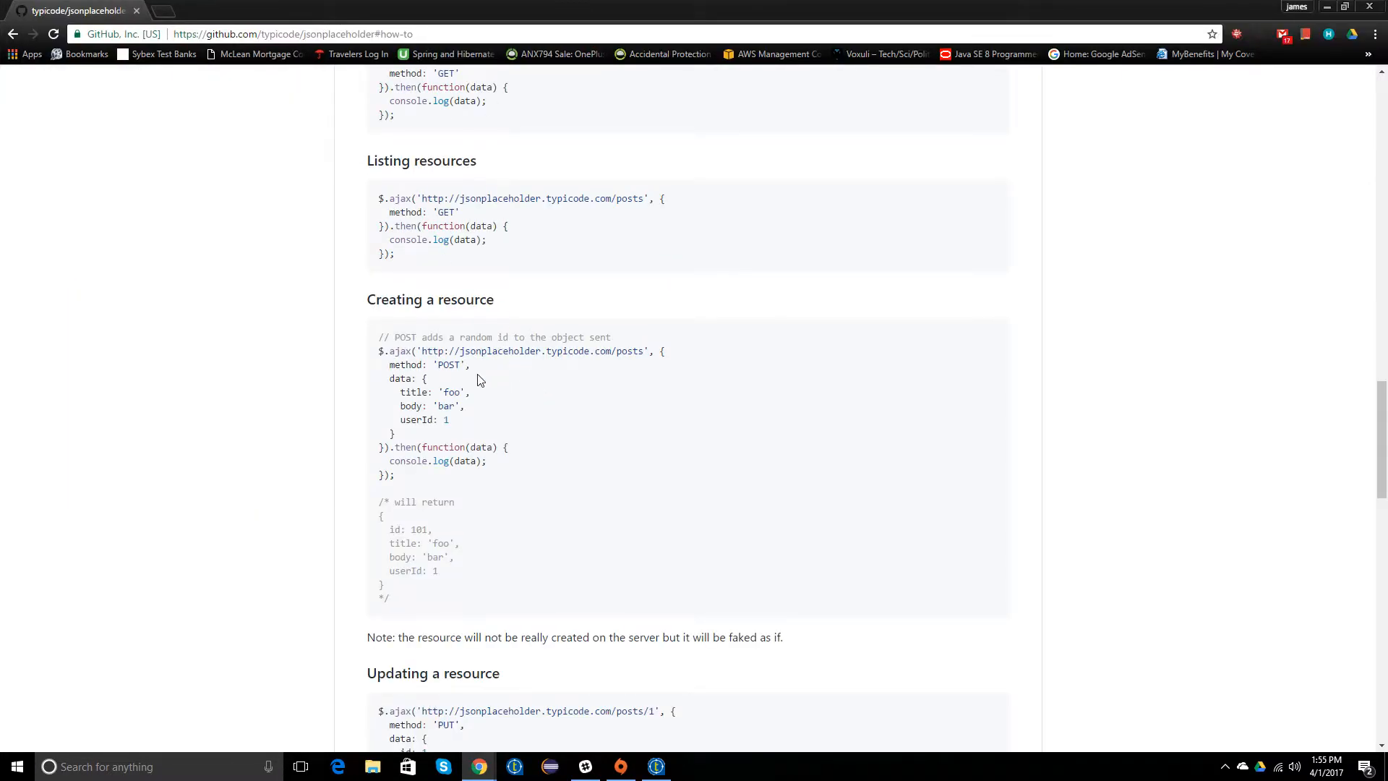
drag(424, 355, 646, 354)
key(ctrl+c)
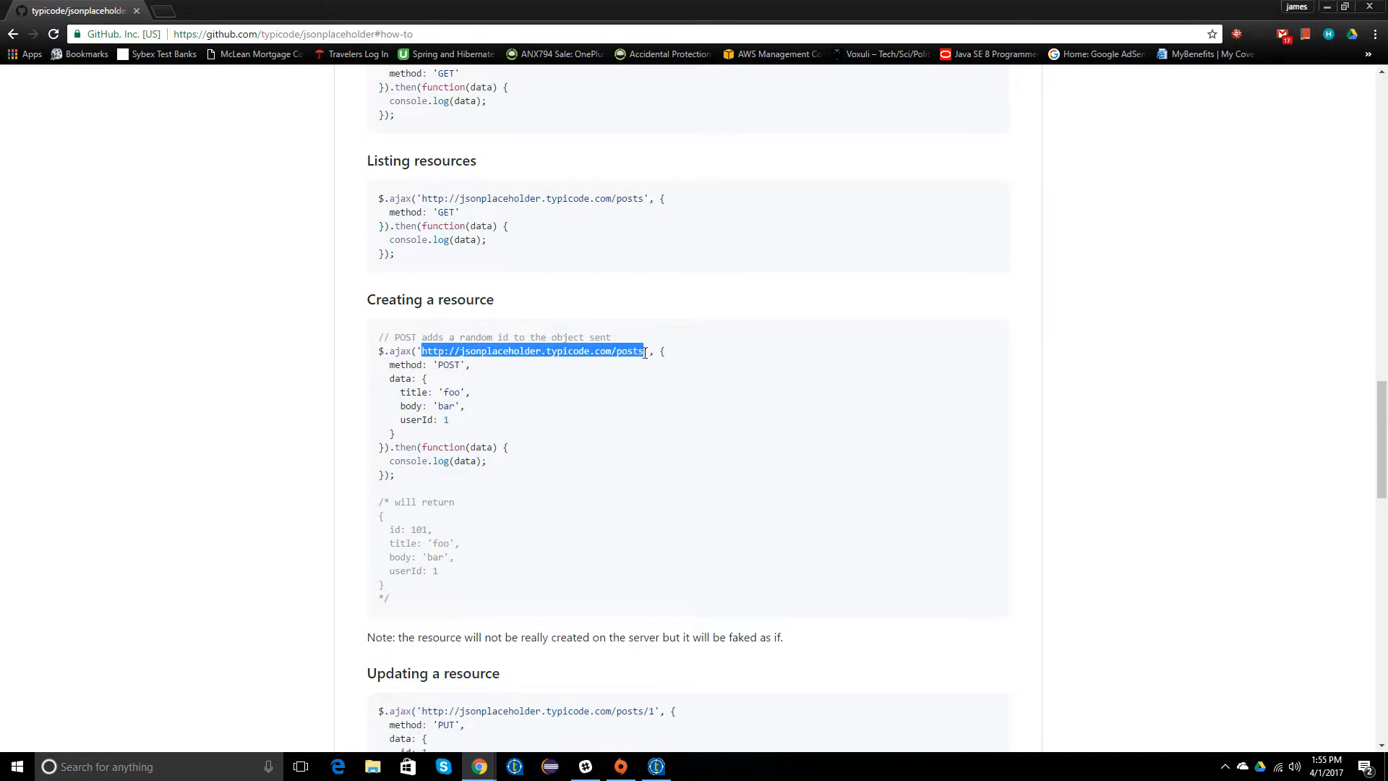
click(593, 380)
drag(454, 12, 0, 114)
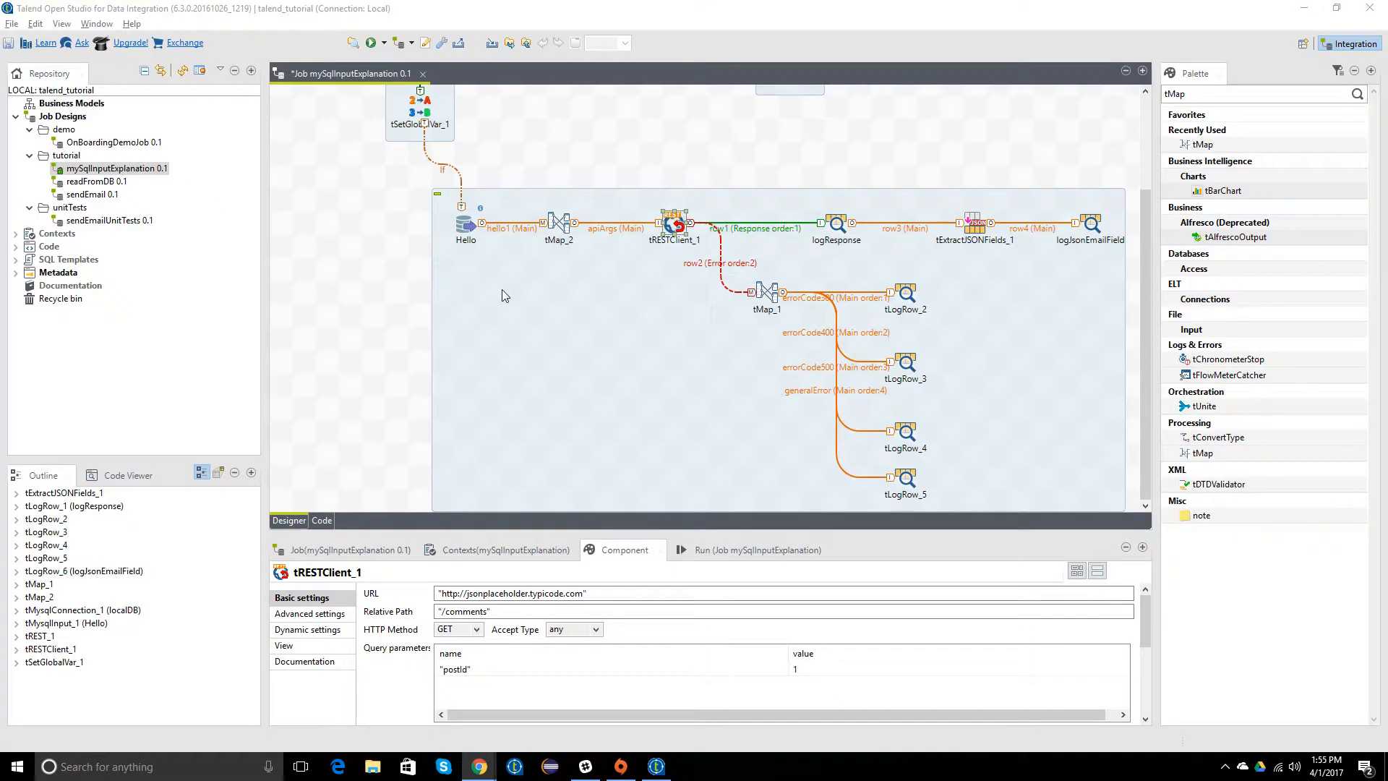
click(606, 596)
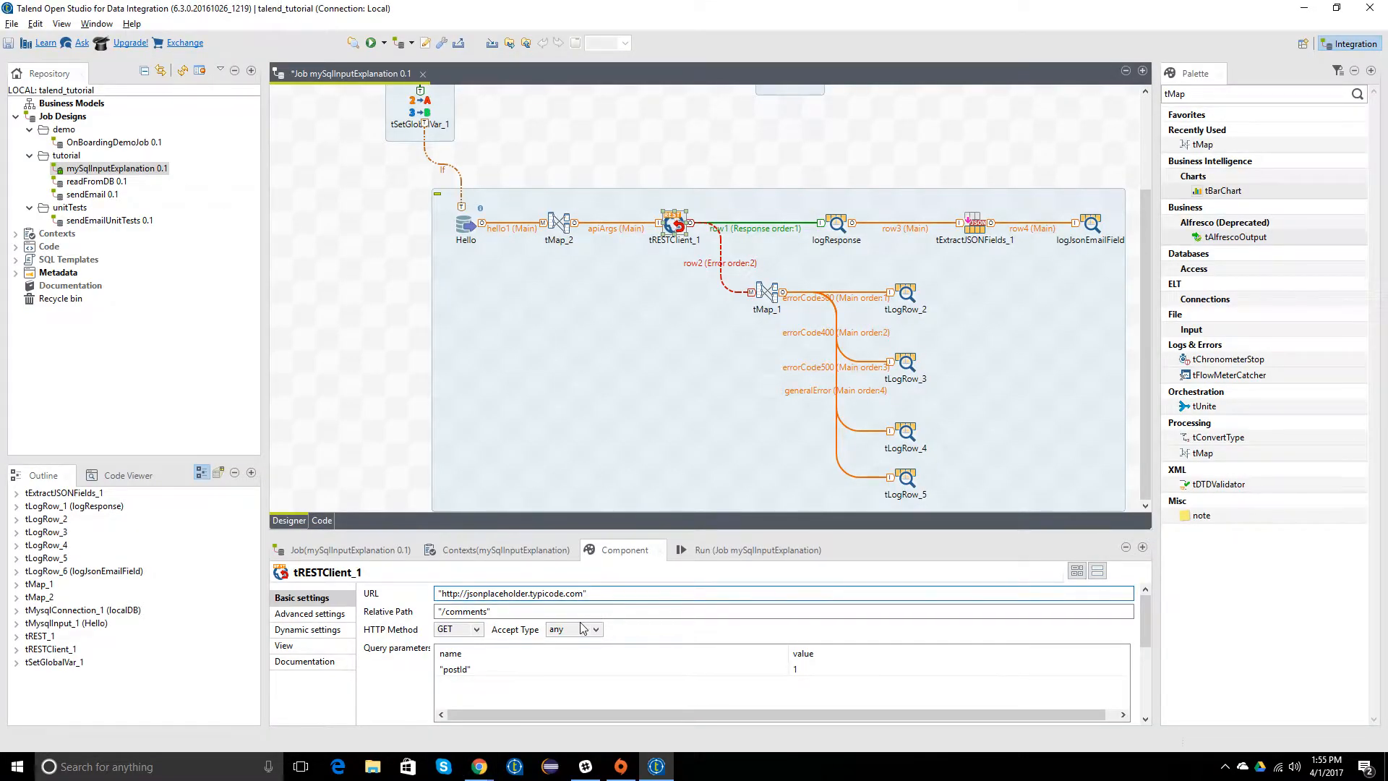
key(shift+Left)
key(shift+Left)
key(shift+Left)
key(shift+Left)
key(shift+Left)
key(shift+Left)
key(shift+Left)
key(shift+Left)
key(shift+Left)
key(shift+Left)
key(shift+Left)
key(shift+Left)
key(shift+Left)
key(shift+Left)
key(shift+Left)
key(shift+Left)
key(shift+Left)
key(shift+Left)
key(shift+Left)
key(shift+Left)
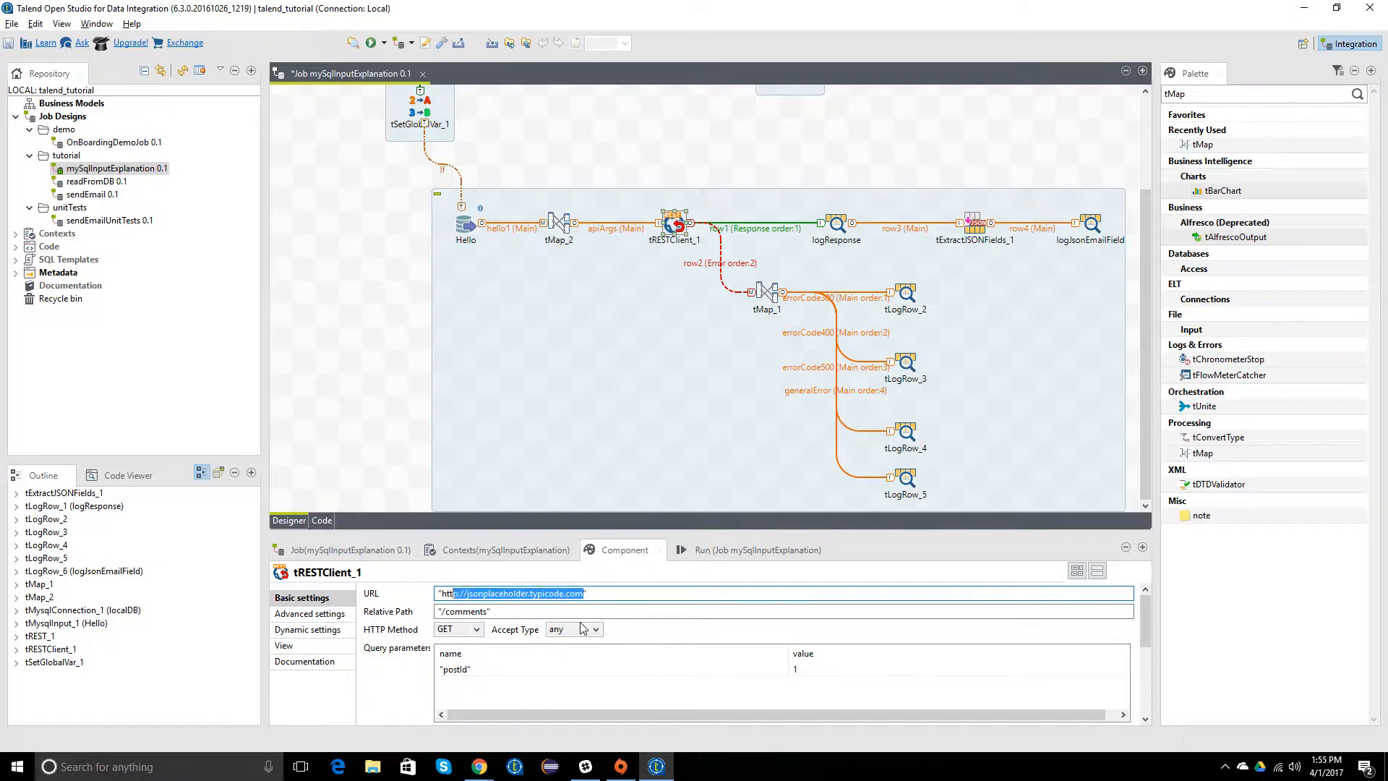
key(ctrl+v)
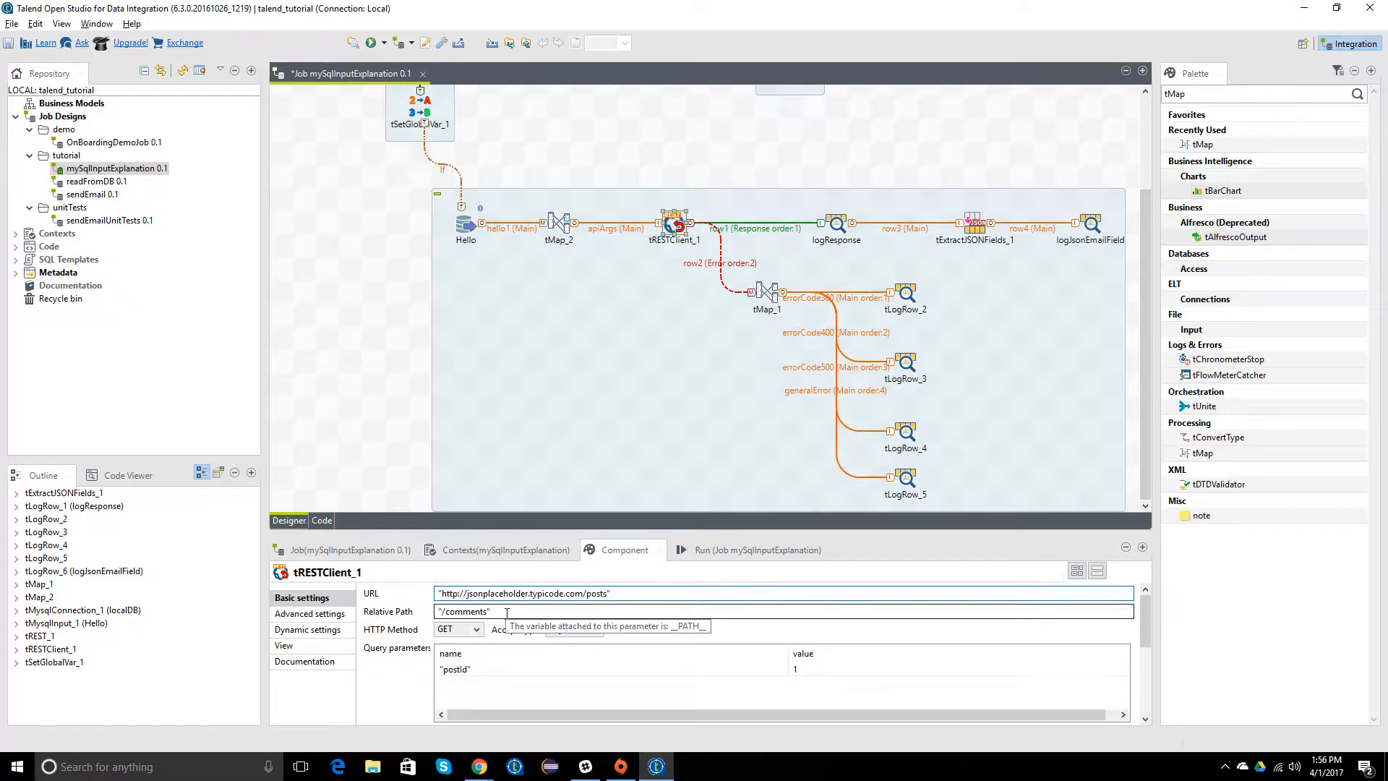
click(534, 613)
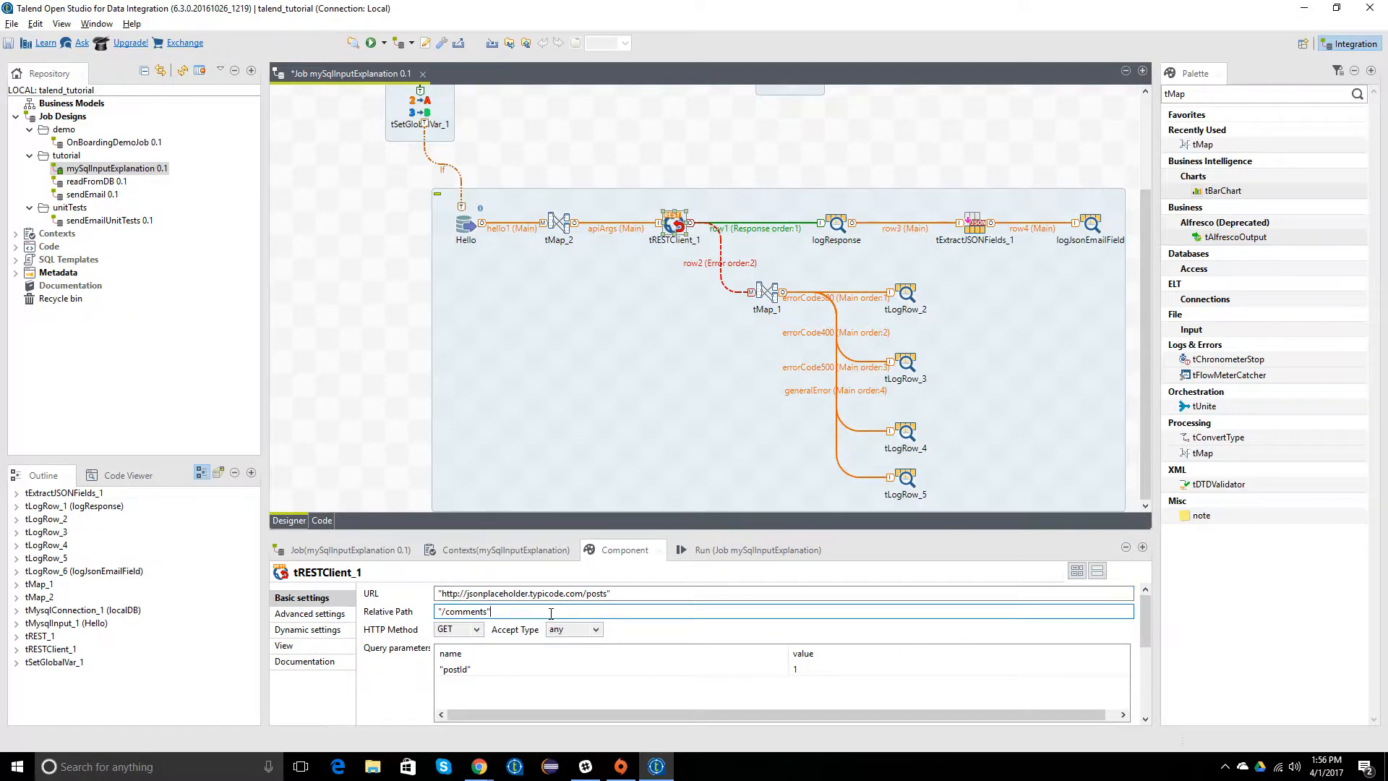
key(BackSpace)
key(BackSpace)
key(BackSpace)
key(BackSpace)
key(BackSpace)
key(BackSpace)
key(BackSpace)
text(pos)
click(611, 592)
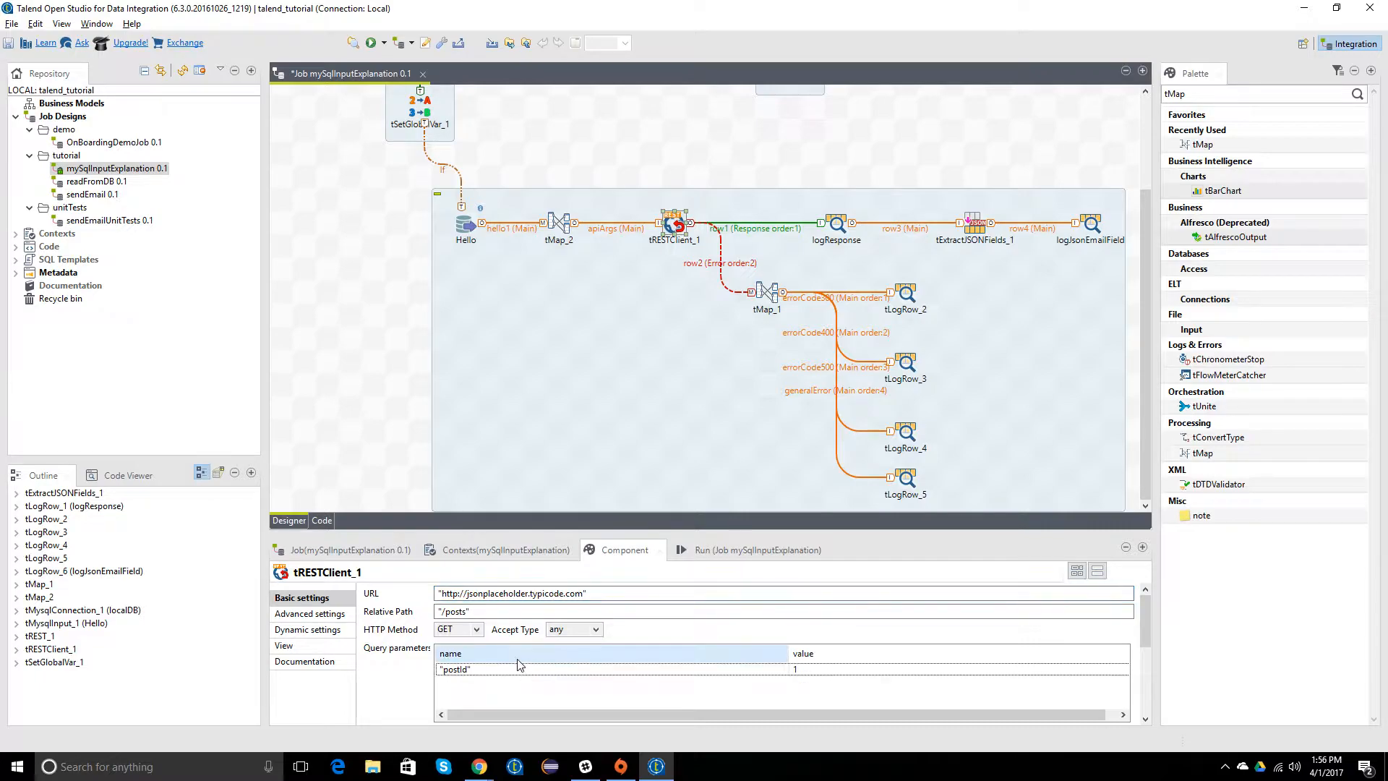
Step: Set tRESTClient_1's HTTP method to POST and content type to JSON, keeping the accept type as any
click(475, 630)
click(456, 654)
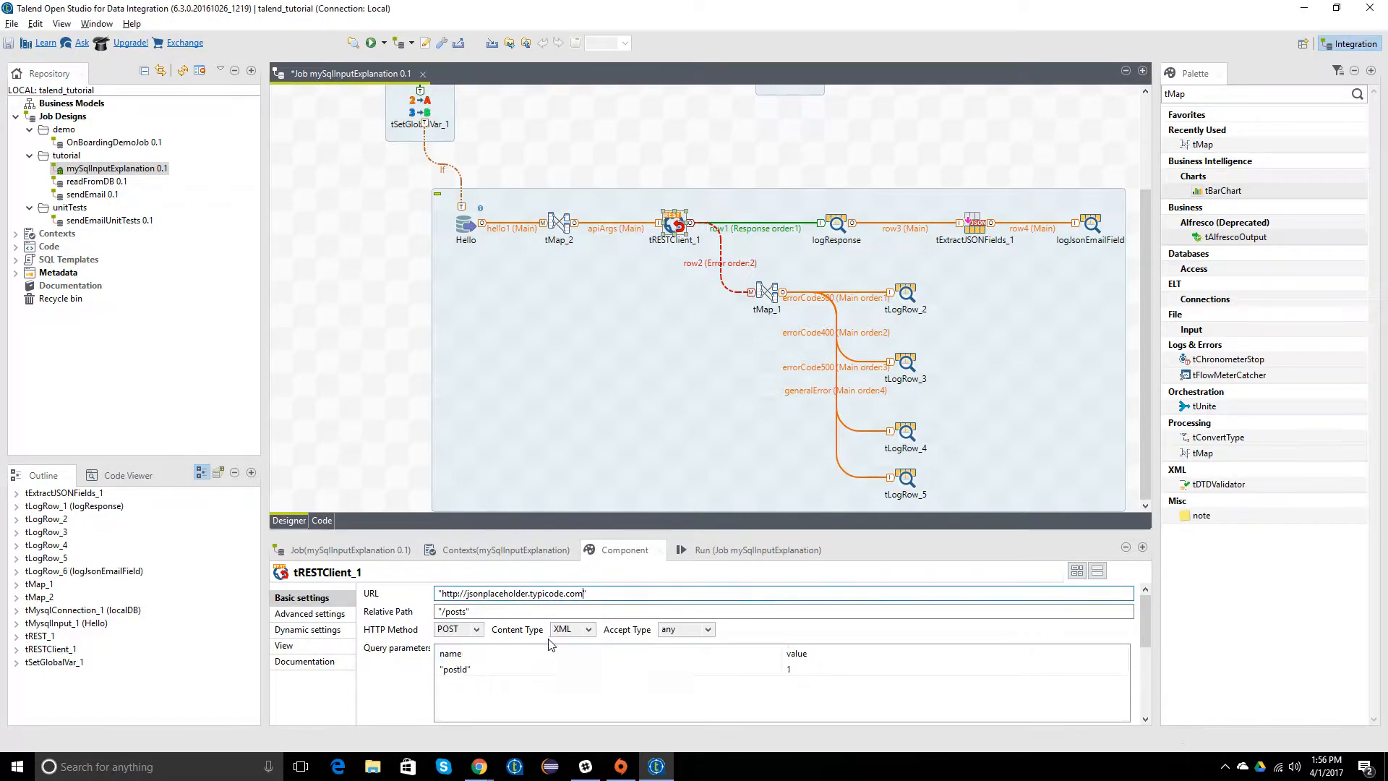
click(589, 630)
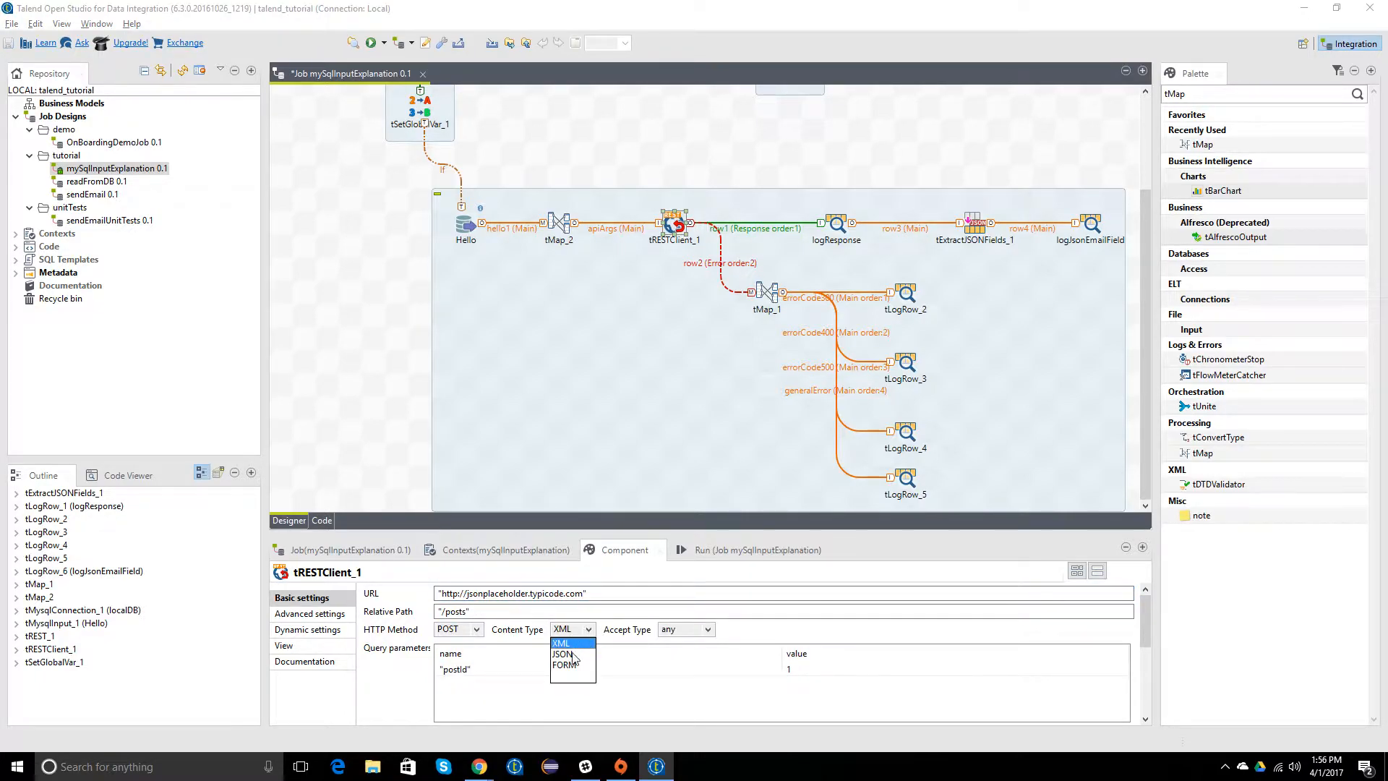
click(571, 655)
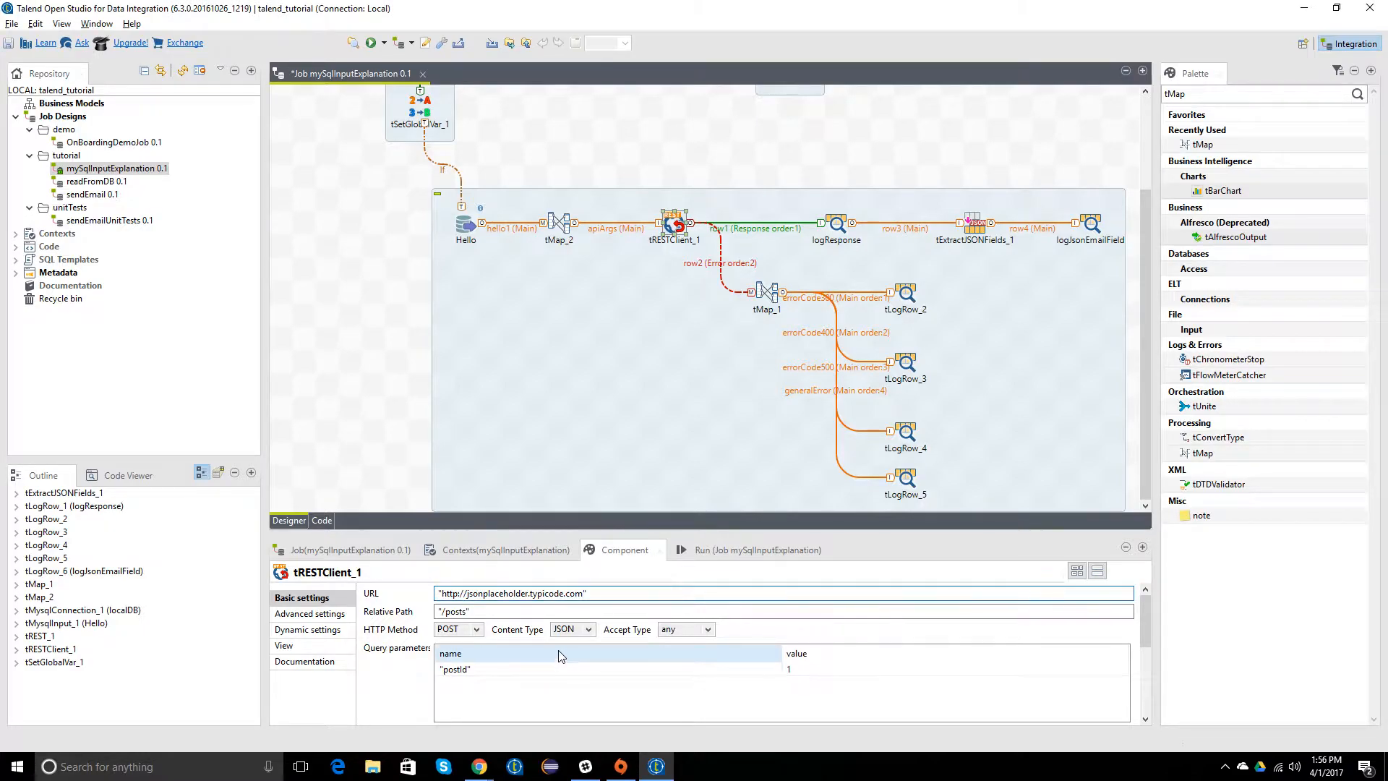
click(694, 634)
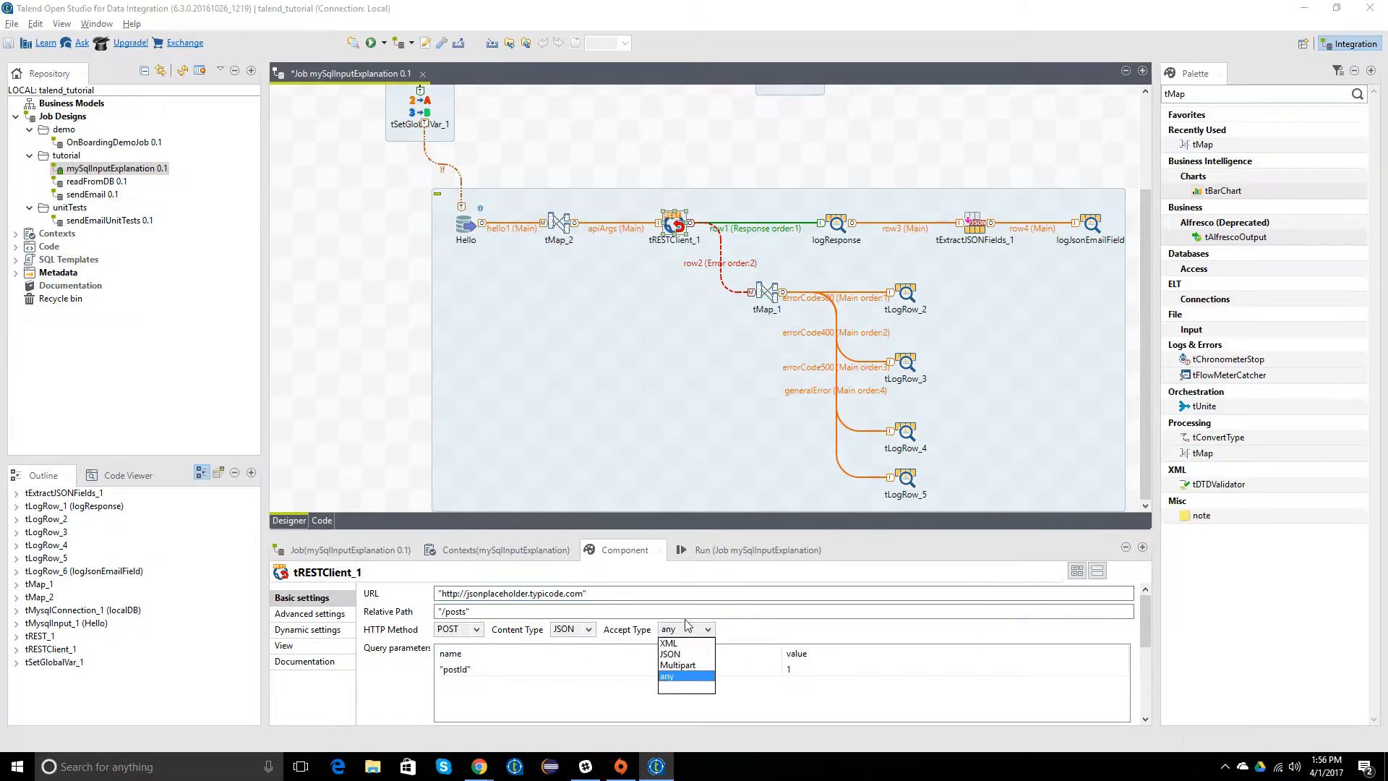
click(749, 636)
Step: Delete the "postId" query parameter from tRESTClient_1
click(520, 671)
click(492, 670)
scroll(412, 669, down, 2)
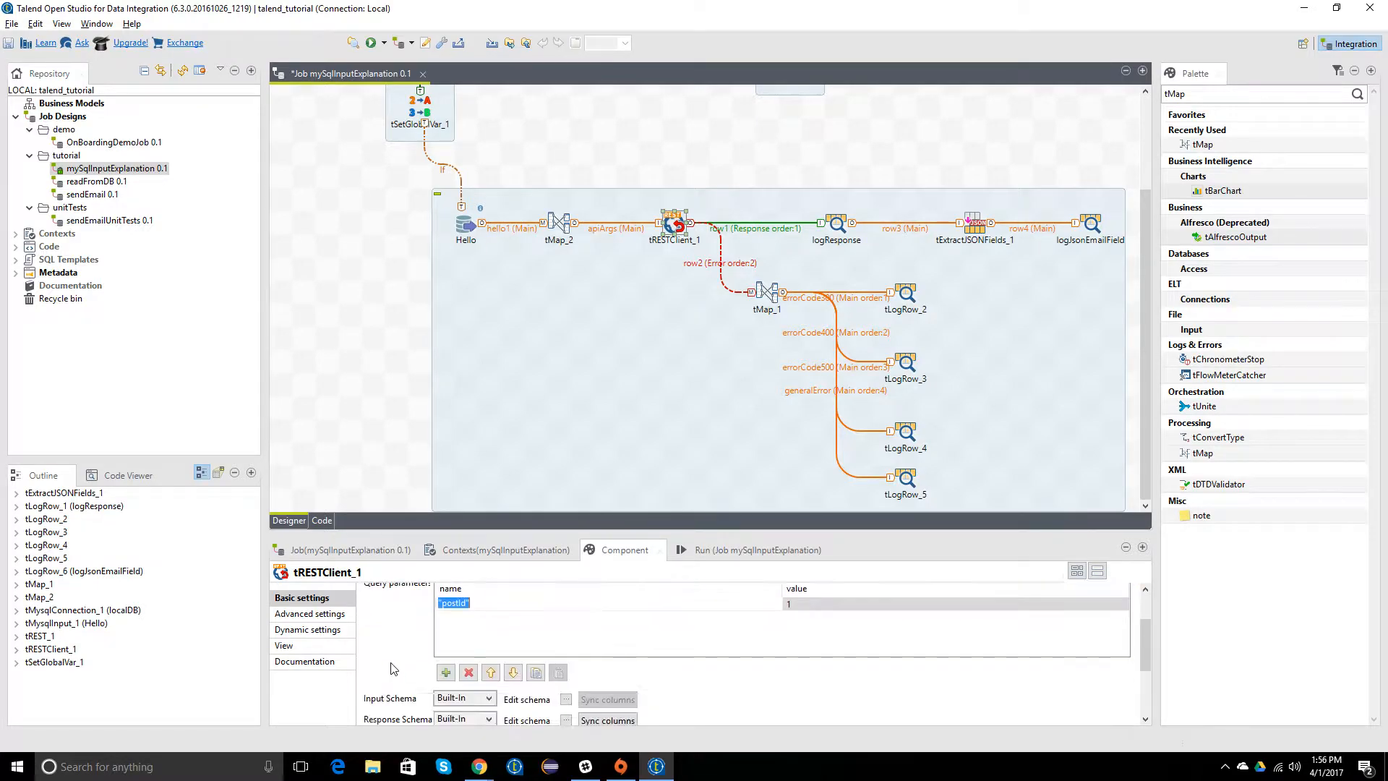
scroll(417, 647, up, 1)
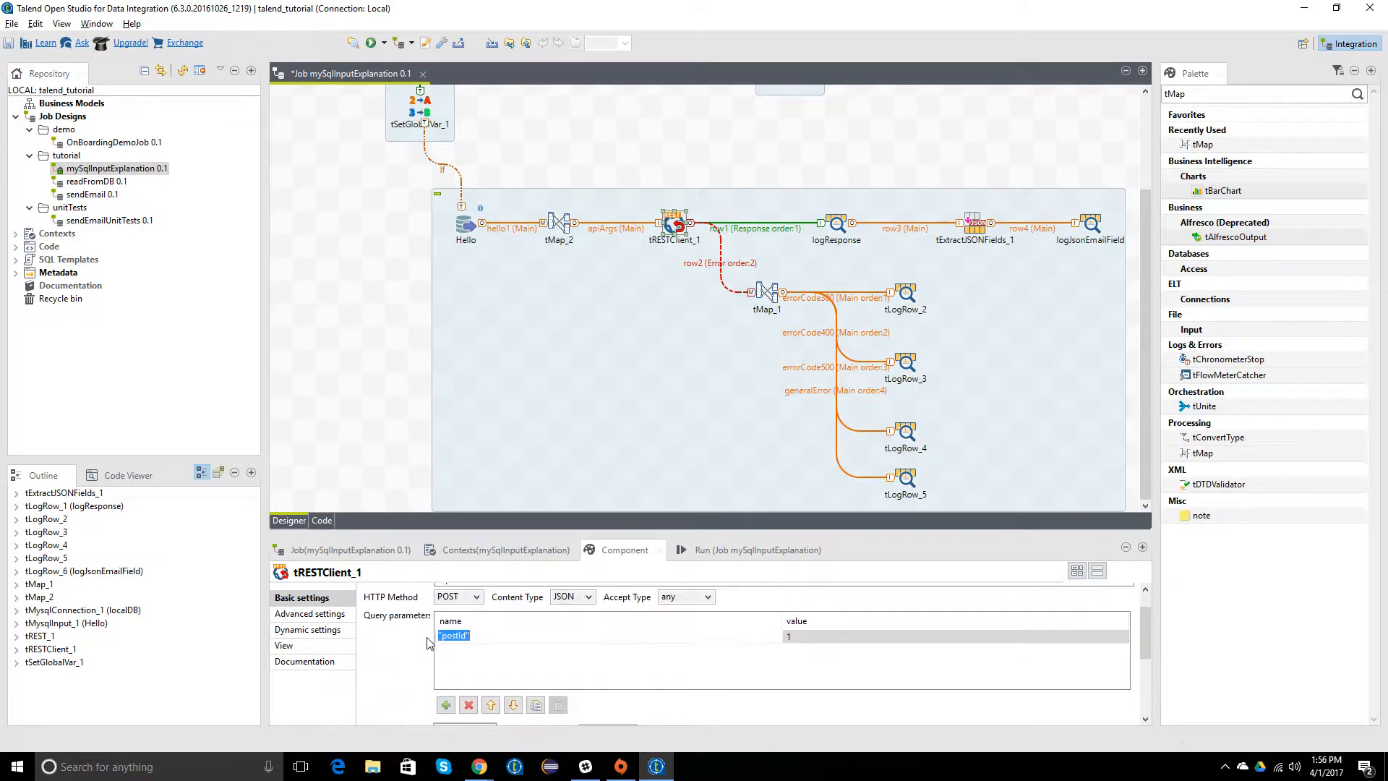
click(468, 705)
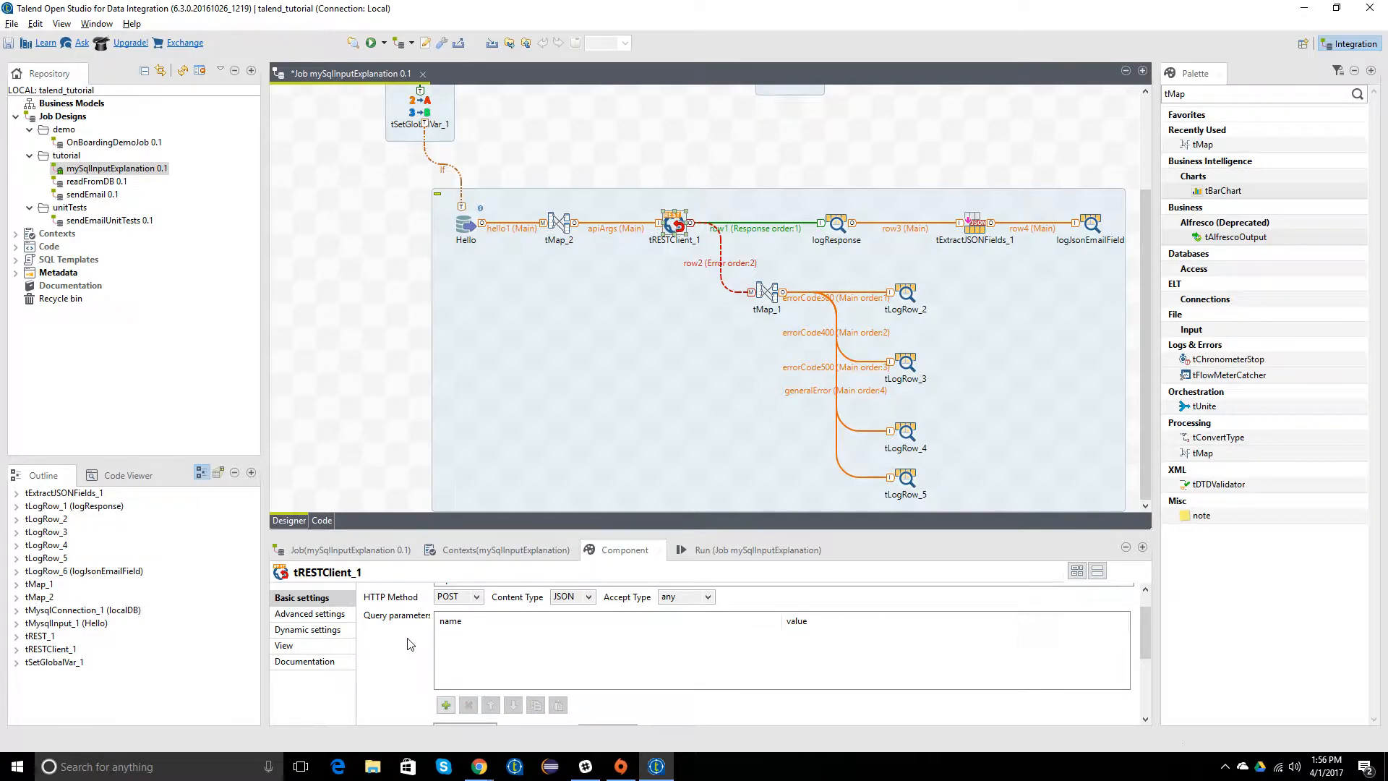
Step: Review tRESTClient_1's schemas and authentication options, HTTP headers and timeouts, and its dynamic, view and documentation settings
scroll(373, 695, down, 2)
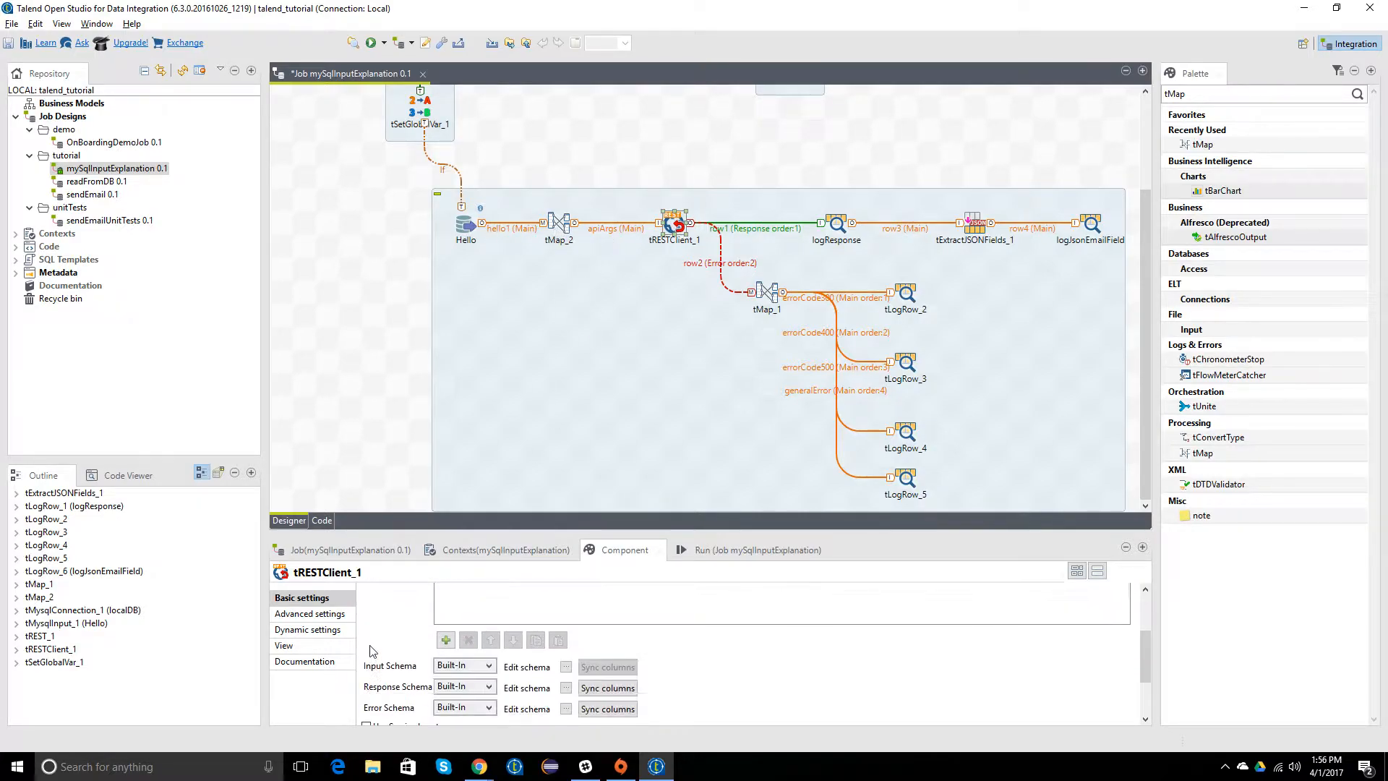
scroll(377, 637, up, 2)
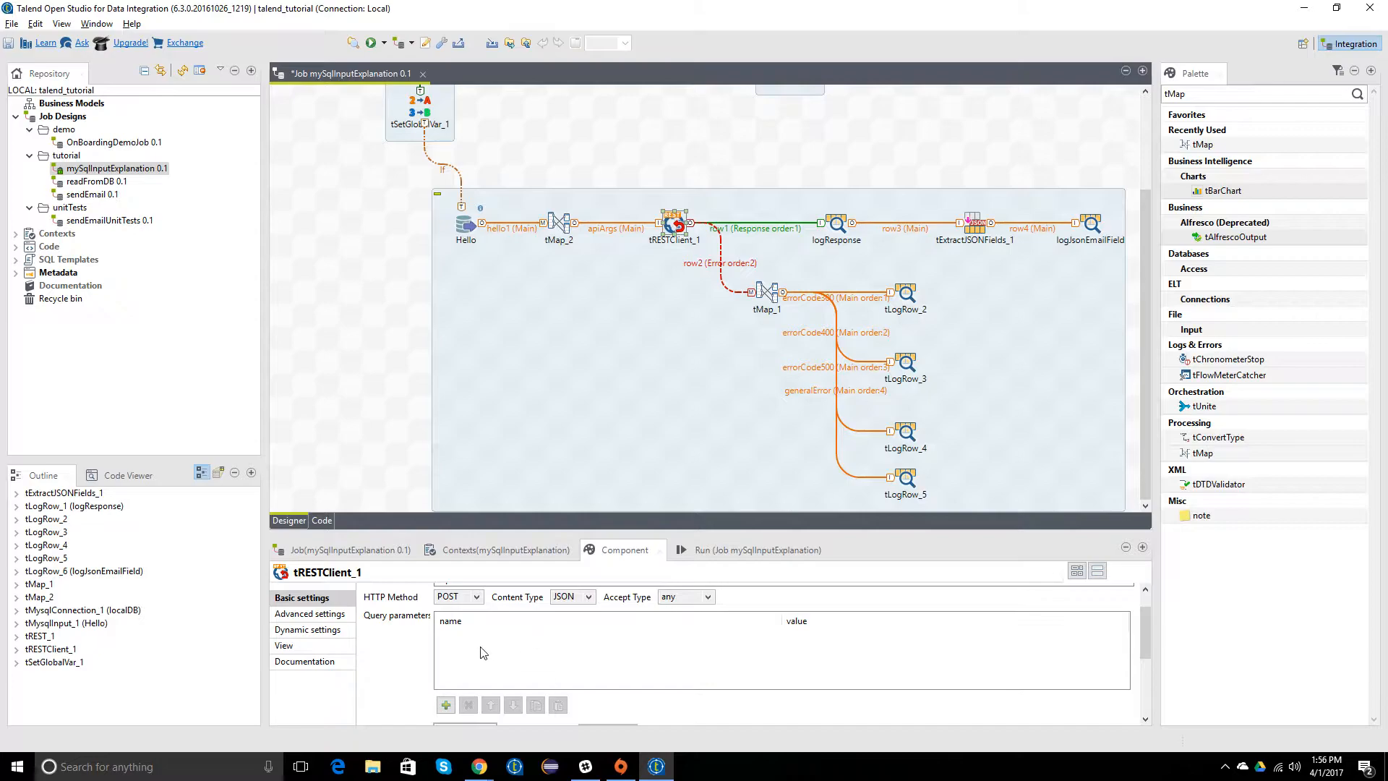
scroll(483, 654, up, 1)
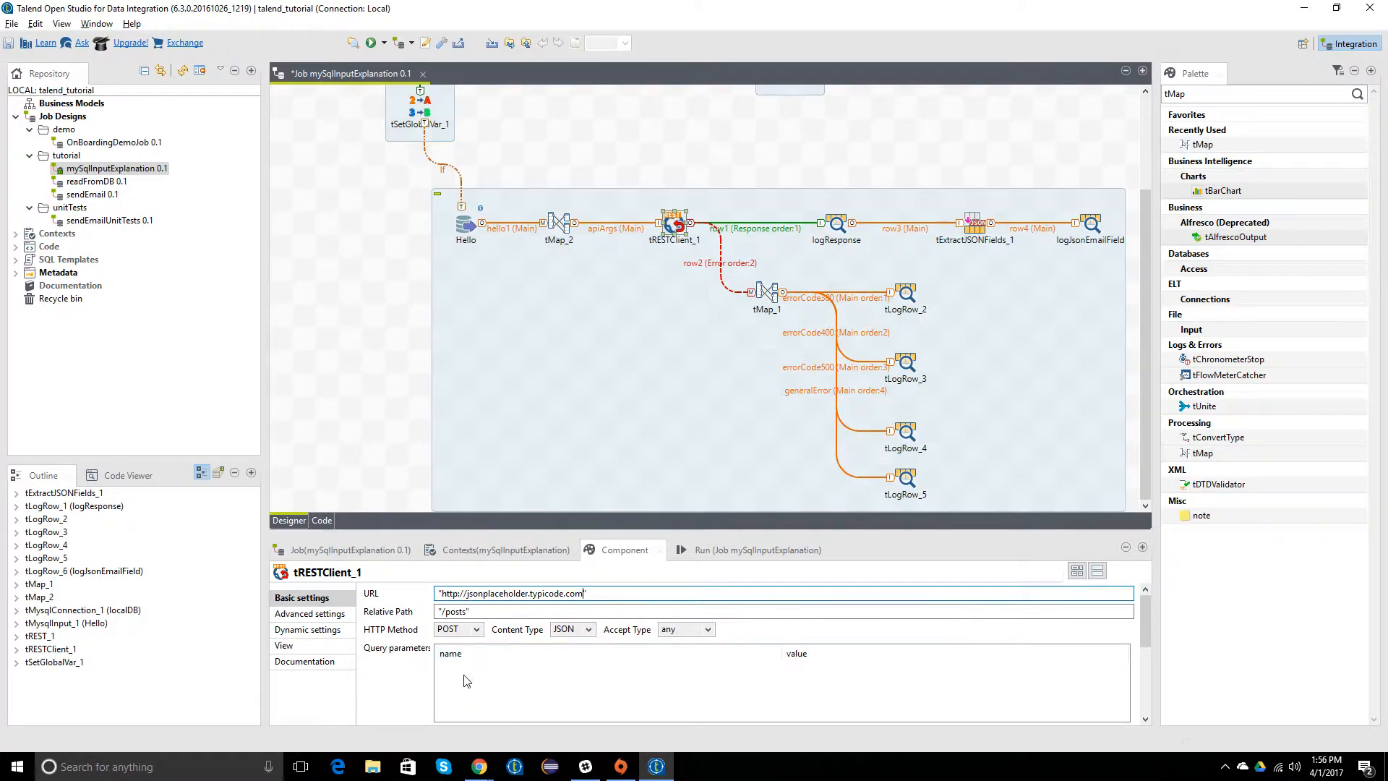
scroll(356, 709, down, 3)
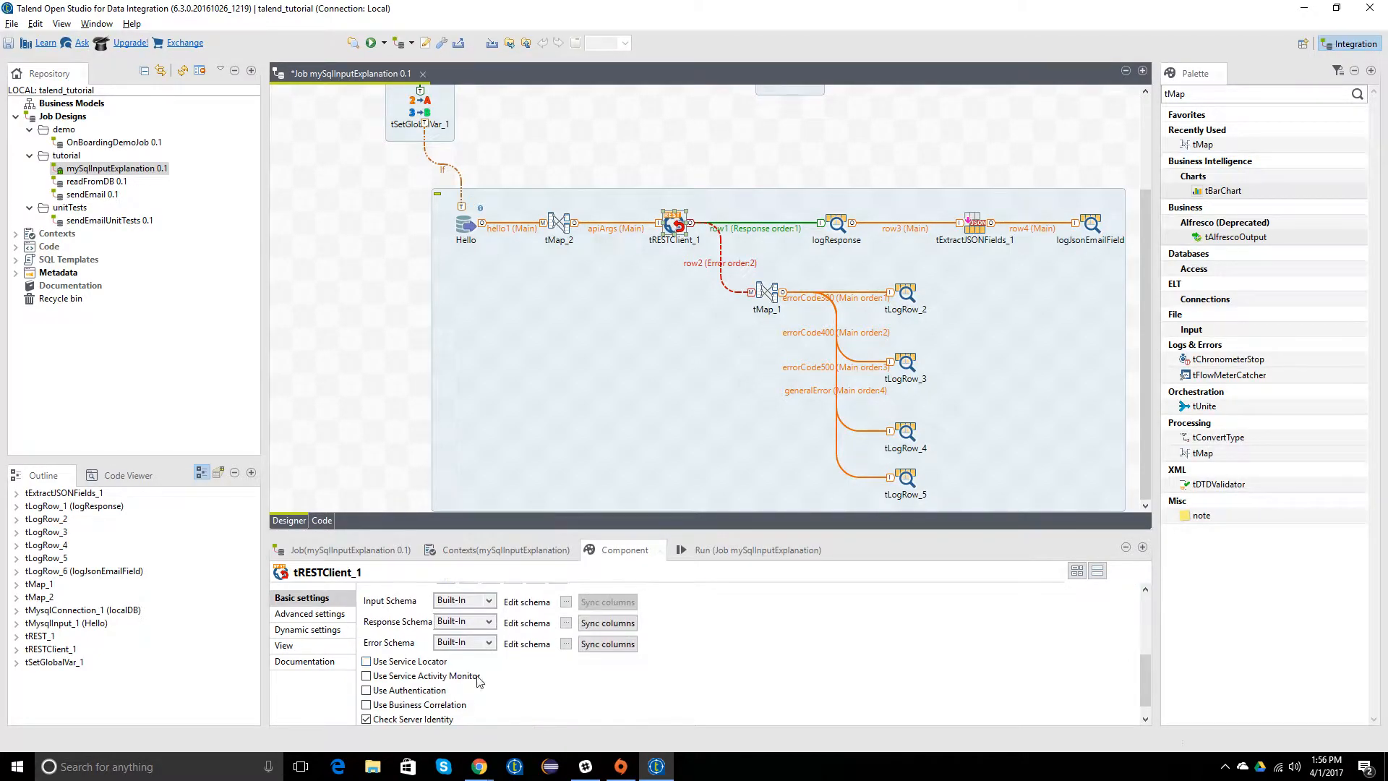
click(296, 613)
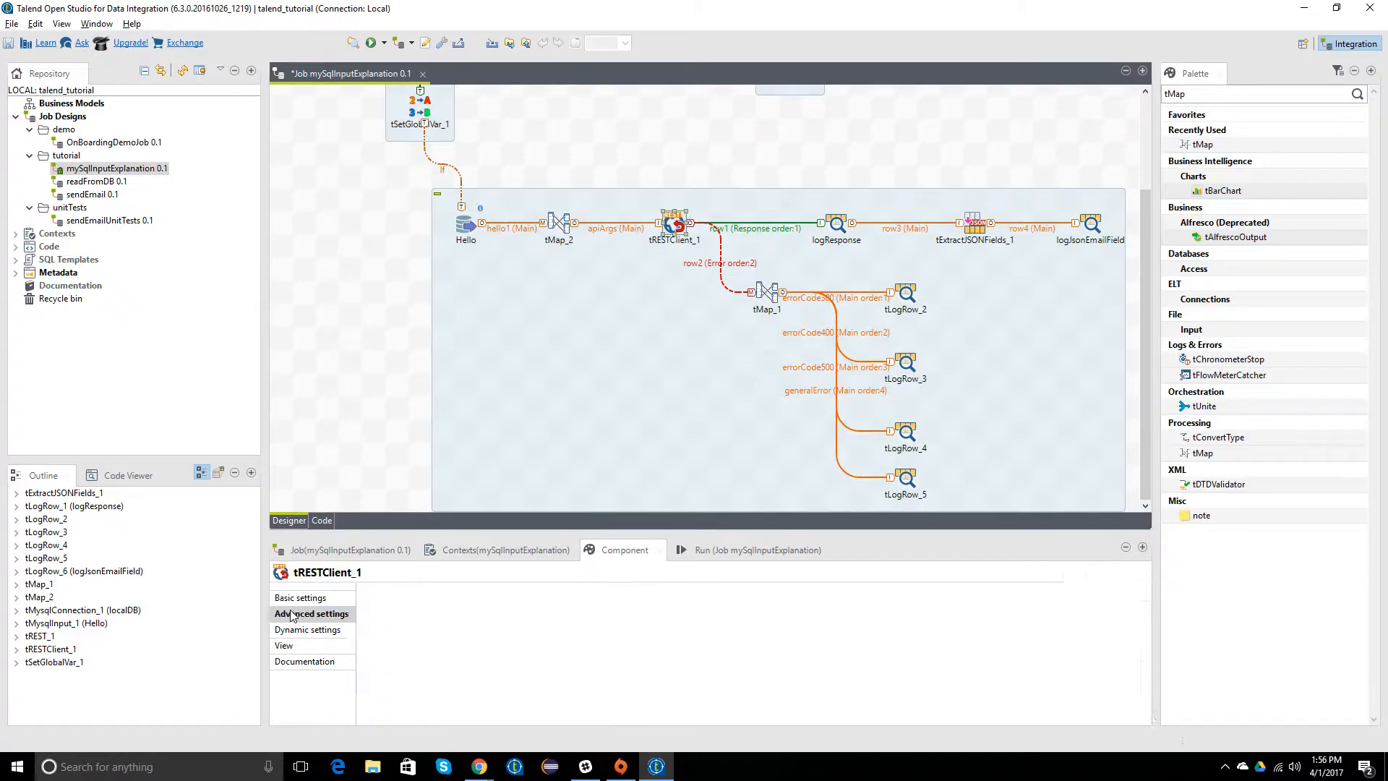
scroll(543, 629, down, 2)
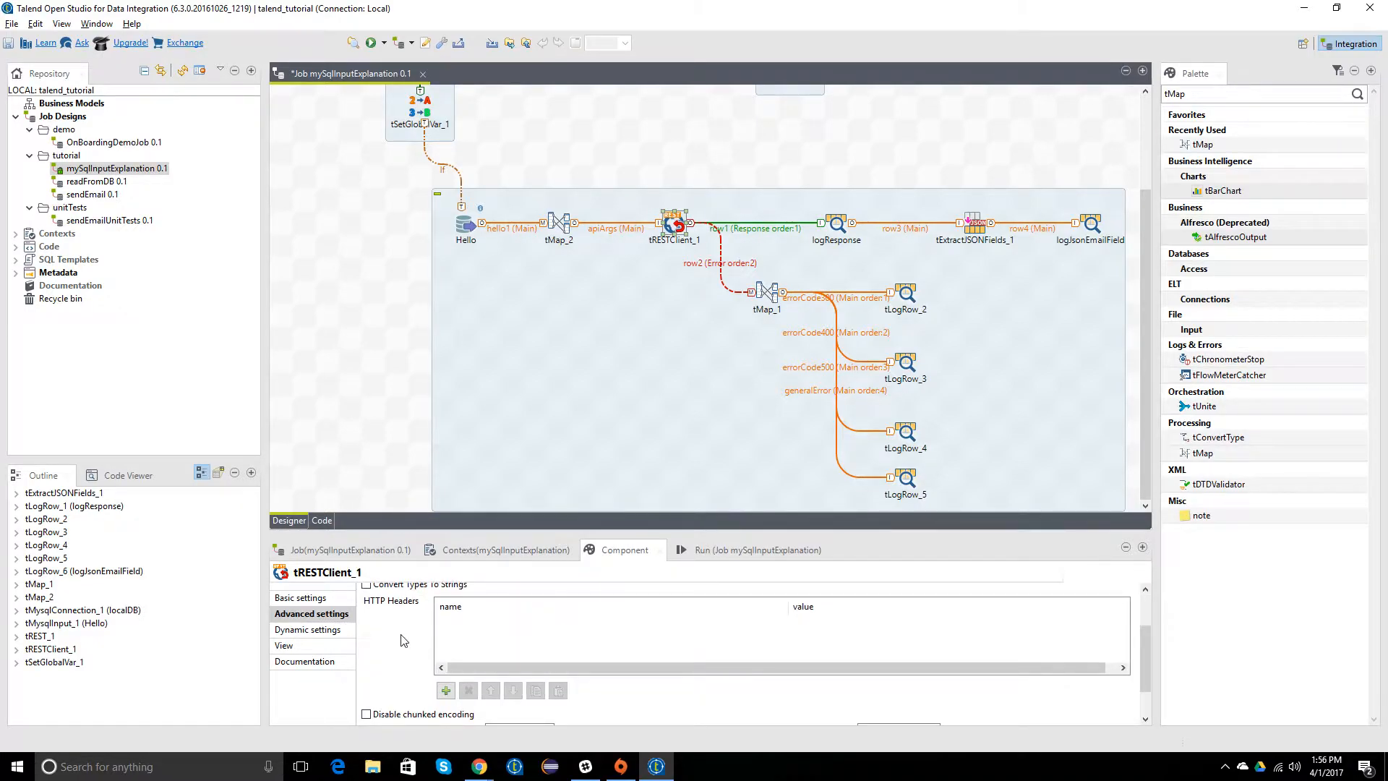
scroll(403, 640, up, 1)
scroll(403, 640, up, 1)
scroll(408, 650, down, 3)
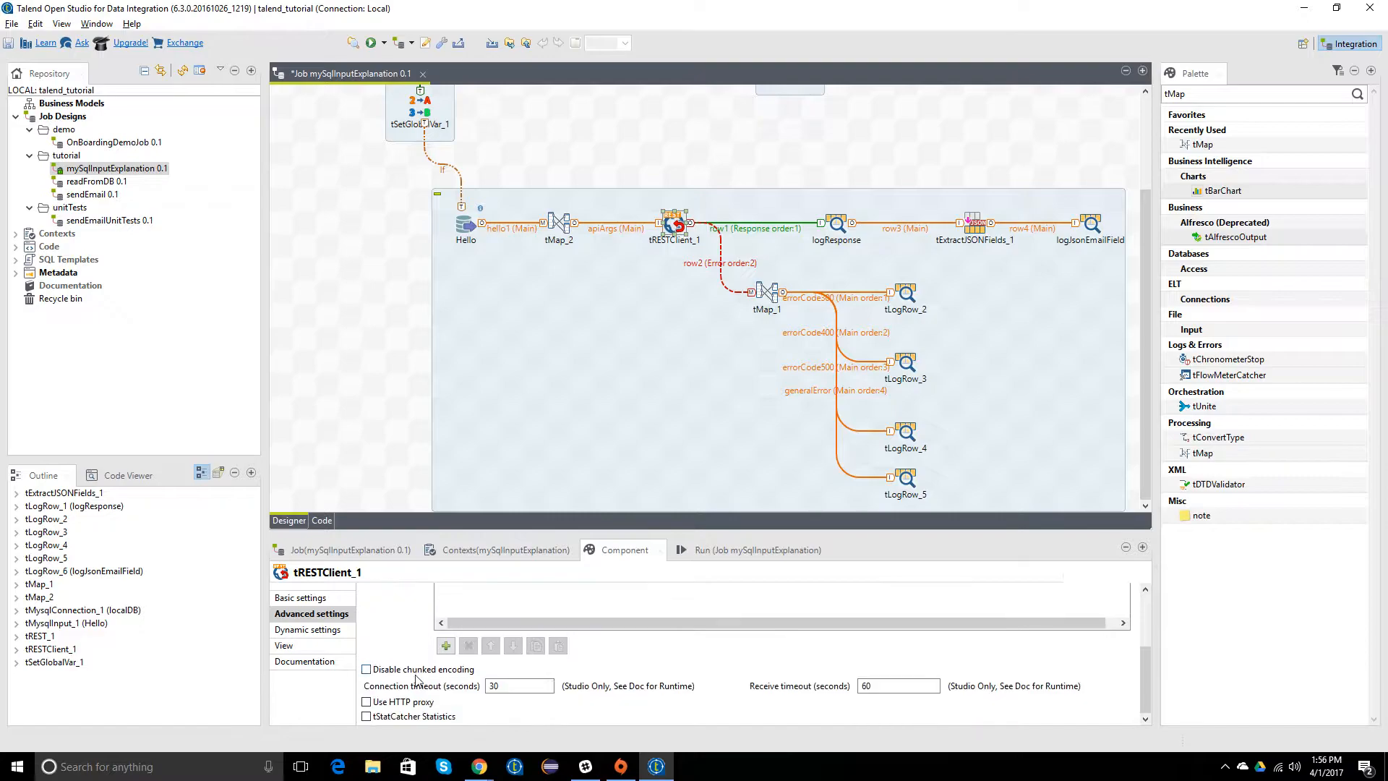
click(308, 630)
click(309, 646)
click(307, 663)
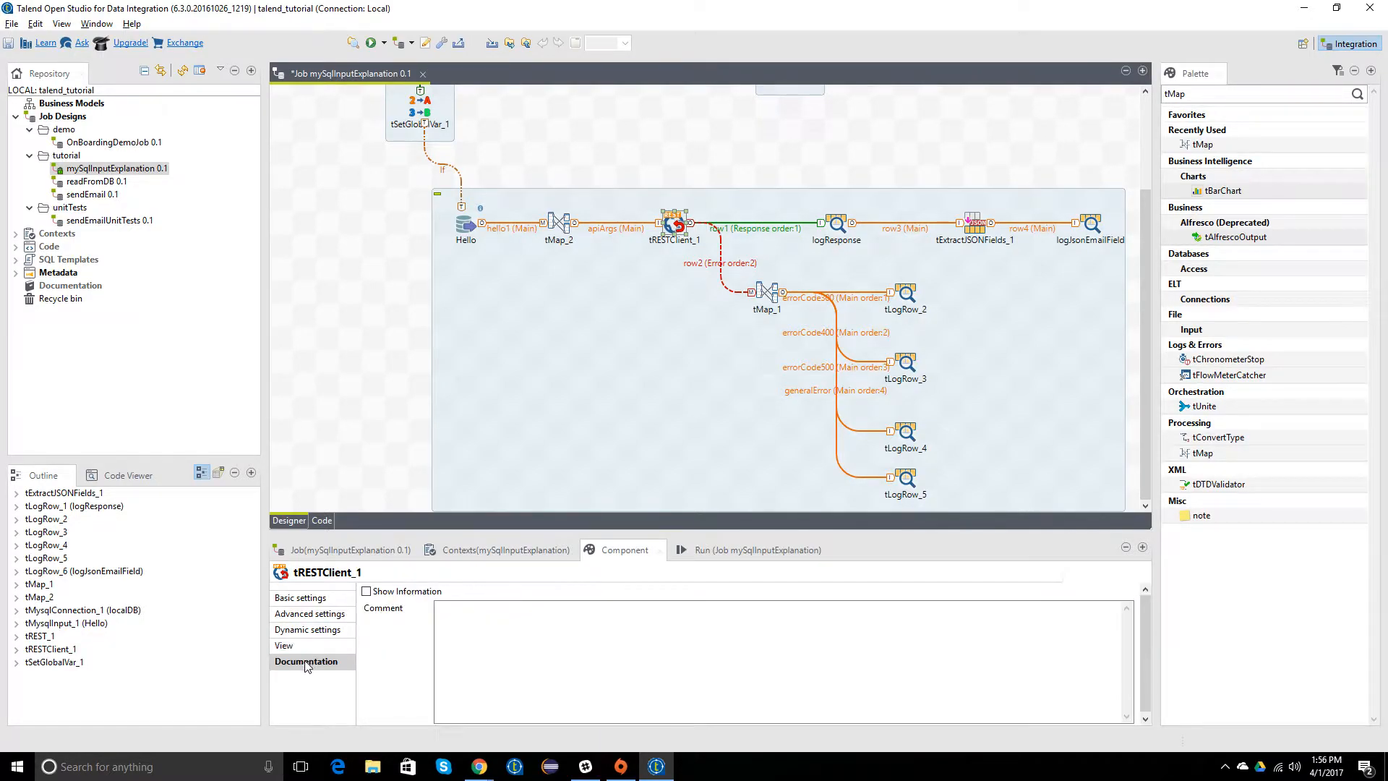
click(303, 598)
click(402, 376)
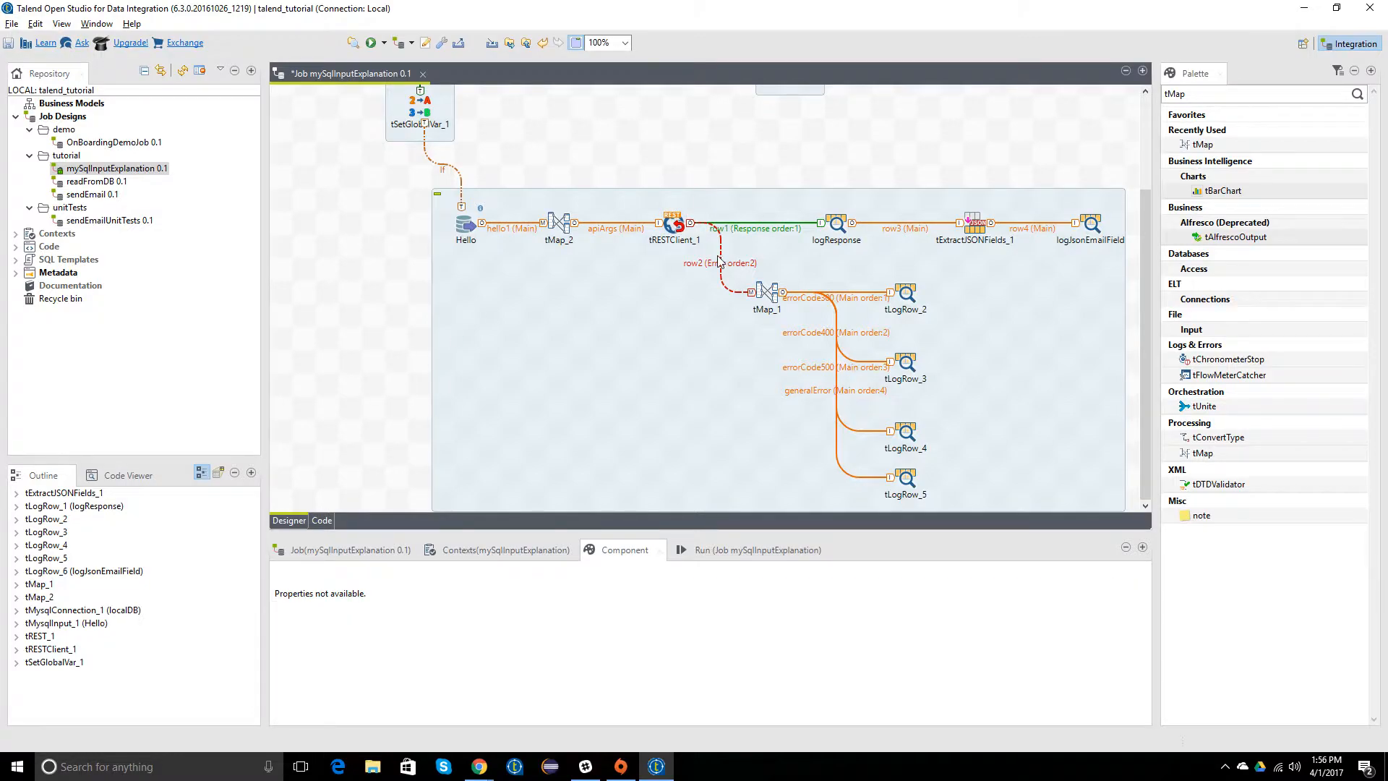
Step: Check logResponse's output mode and the sample return object under Creating a resource in Chrome, and return to Talend
click(841, 227)
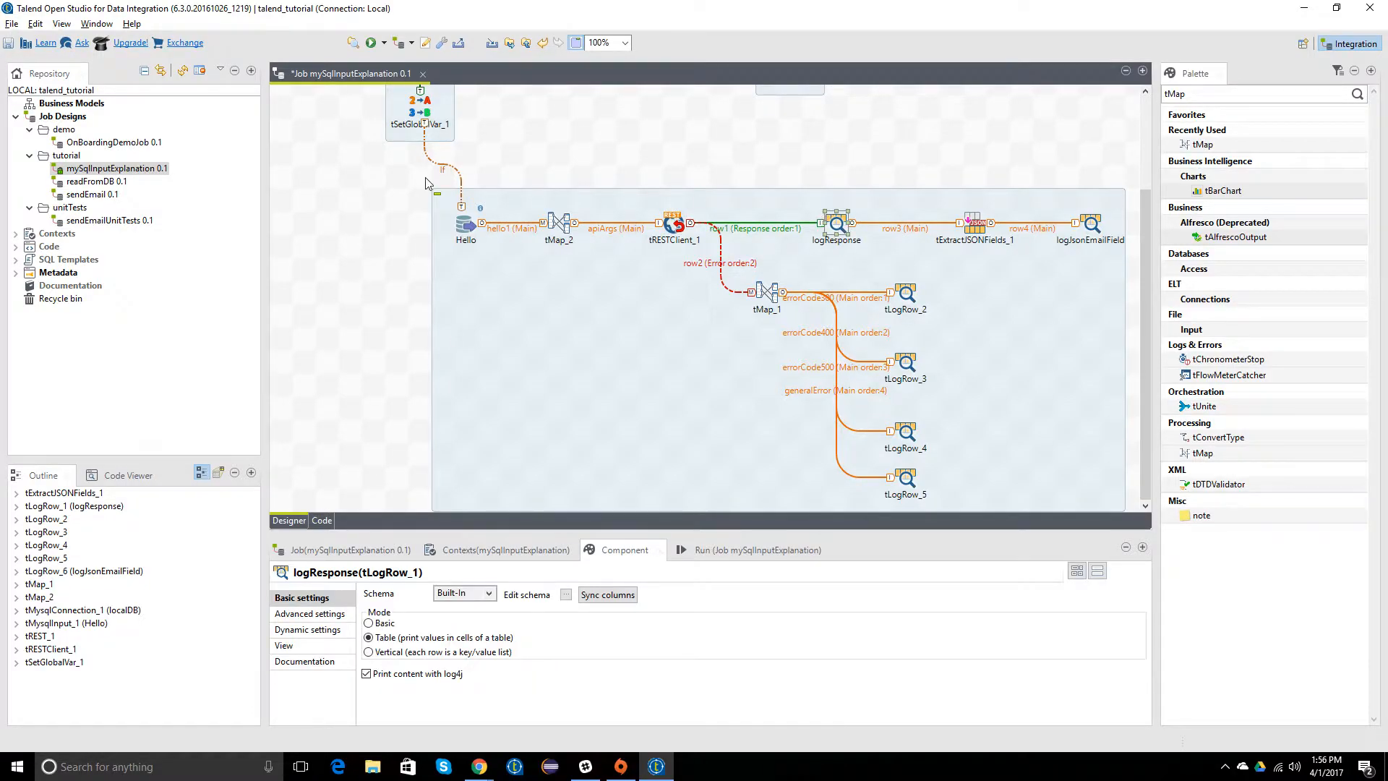
key(alt+Tab)
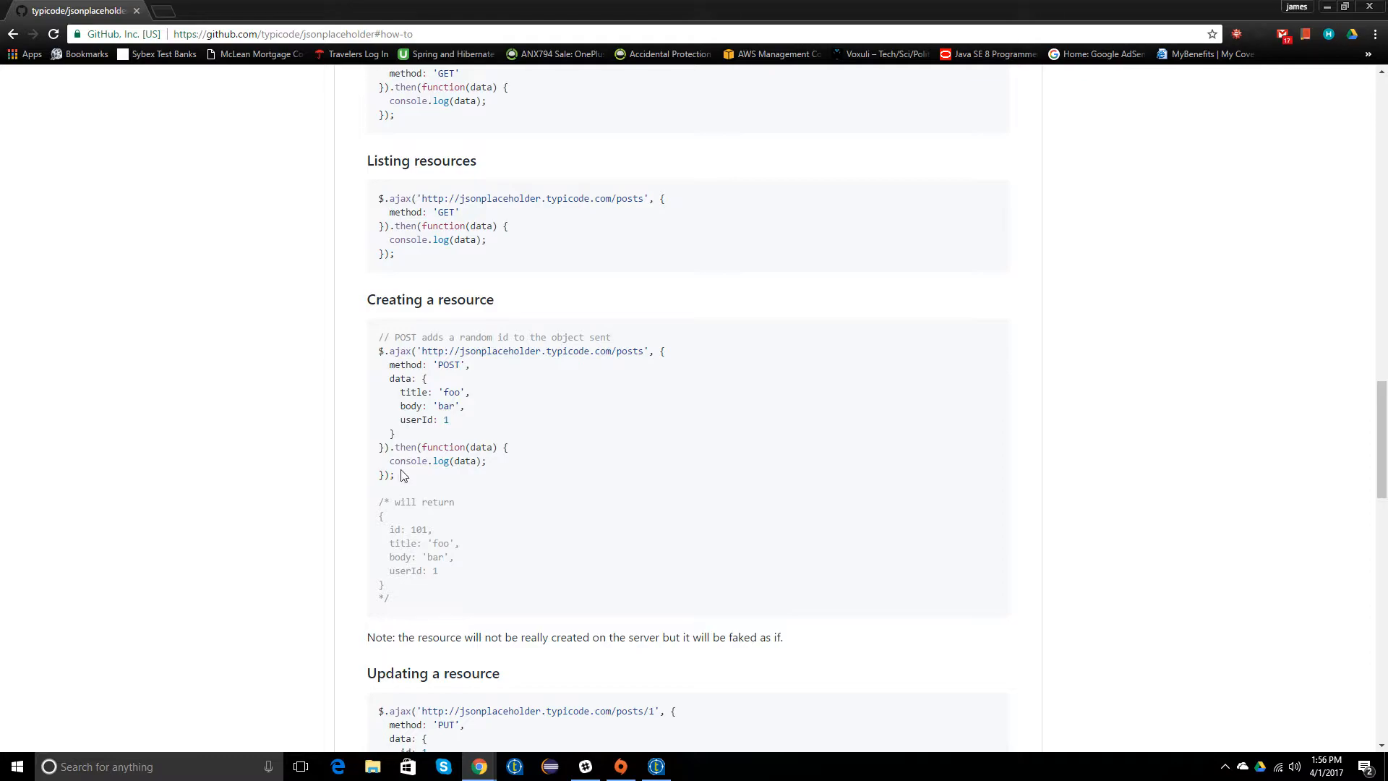
drag(376, 506, 423, 598)
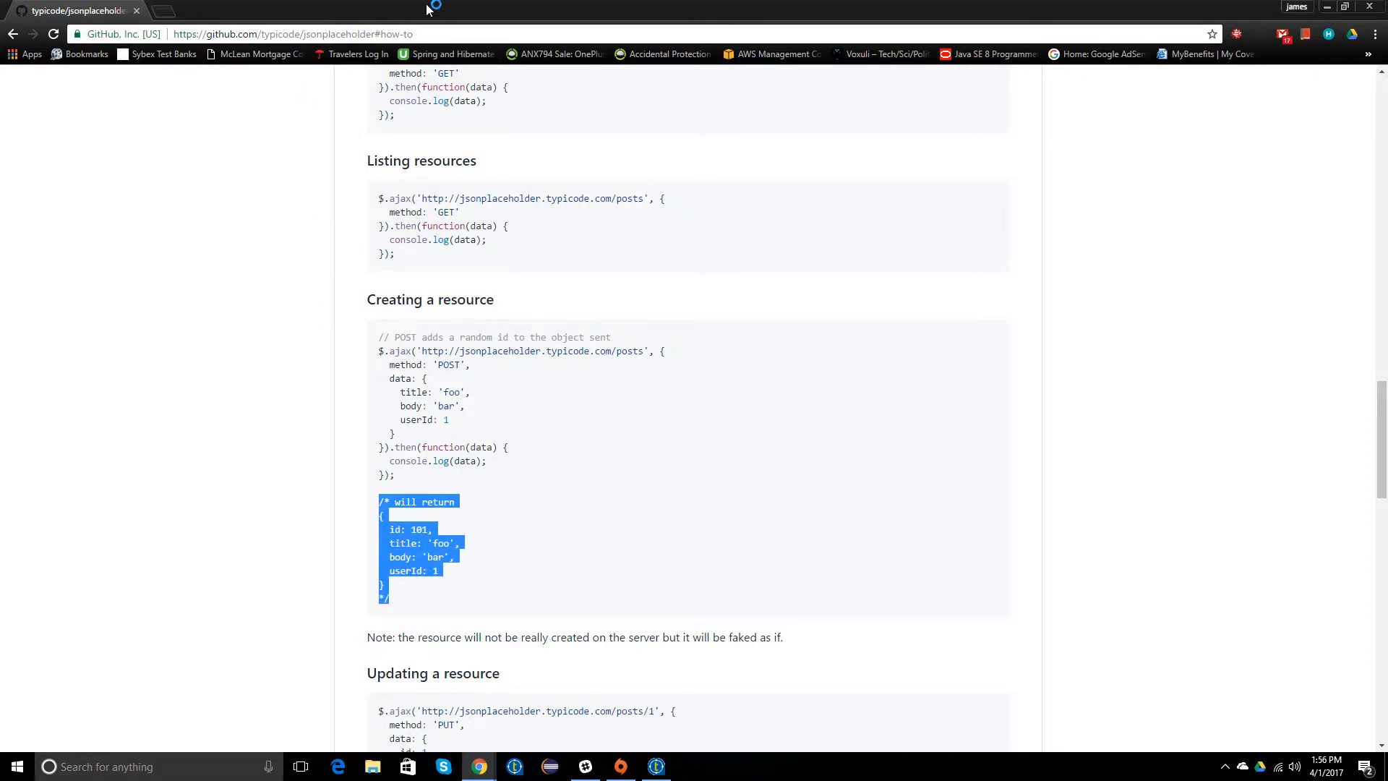
key(alt+Tab)
click(361, 263)
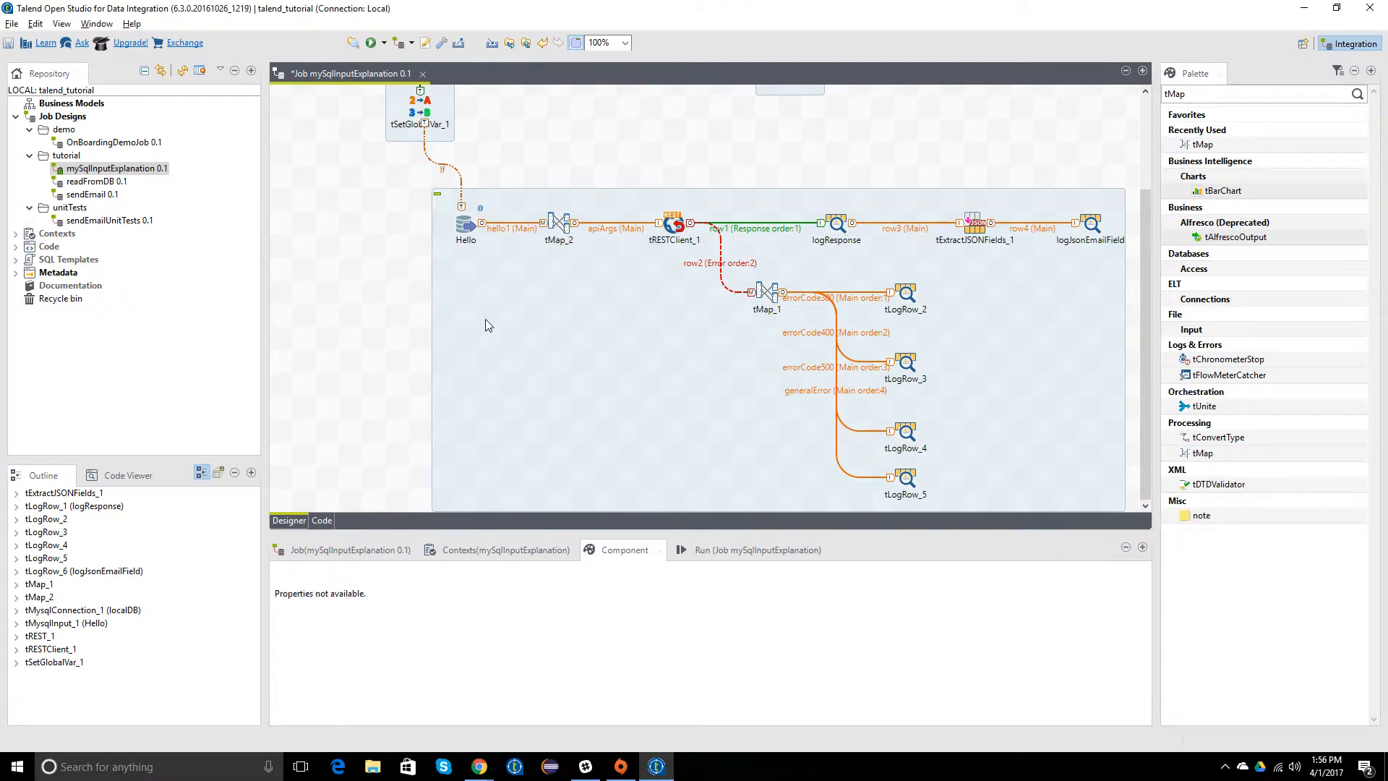
Step: Save the mySqlInputExplanation job and run it, accepting the reload of its modified components
key(ctrl+s)
click(130, 172)
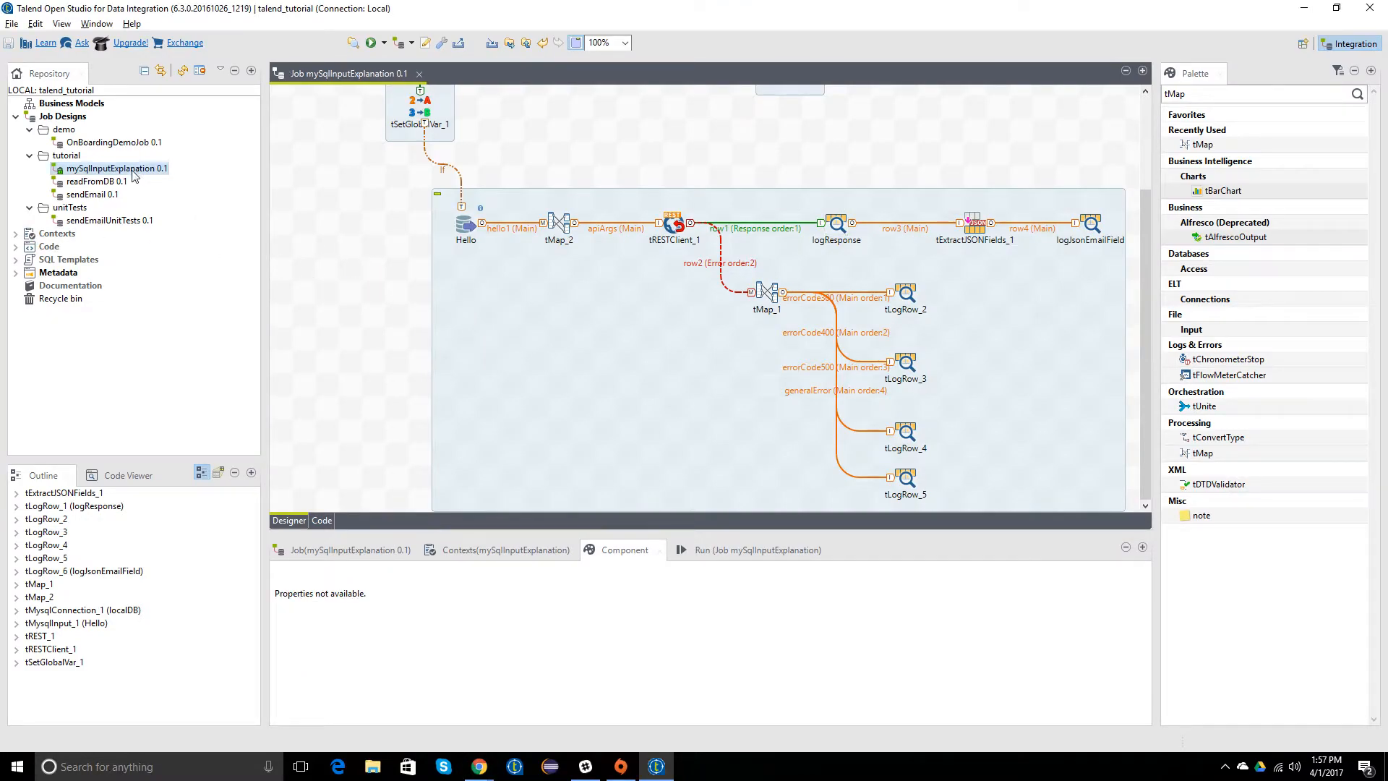
right_click(131, 173)
click(192, 290)
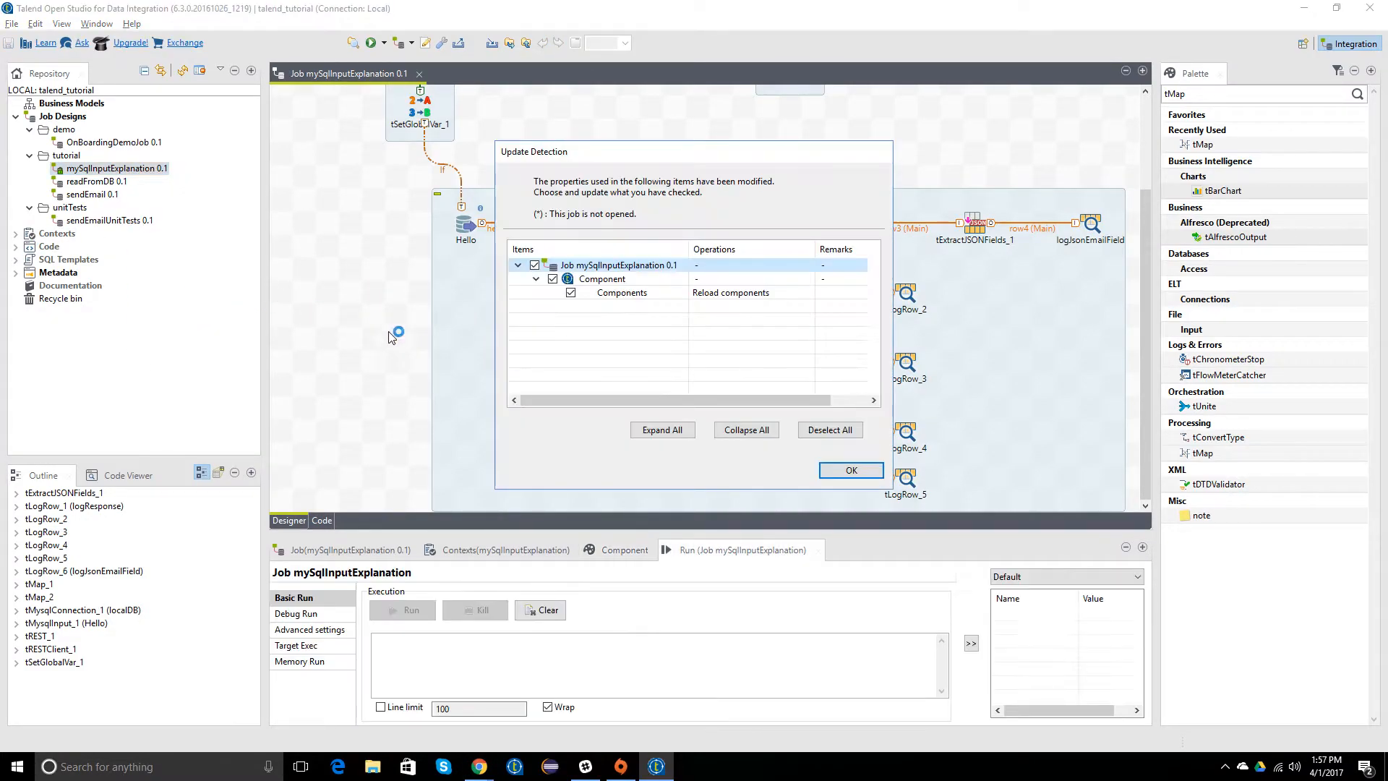
click(839, 470)
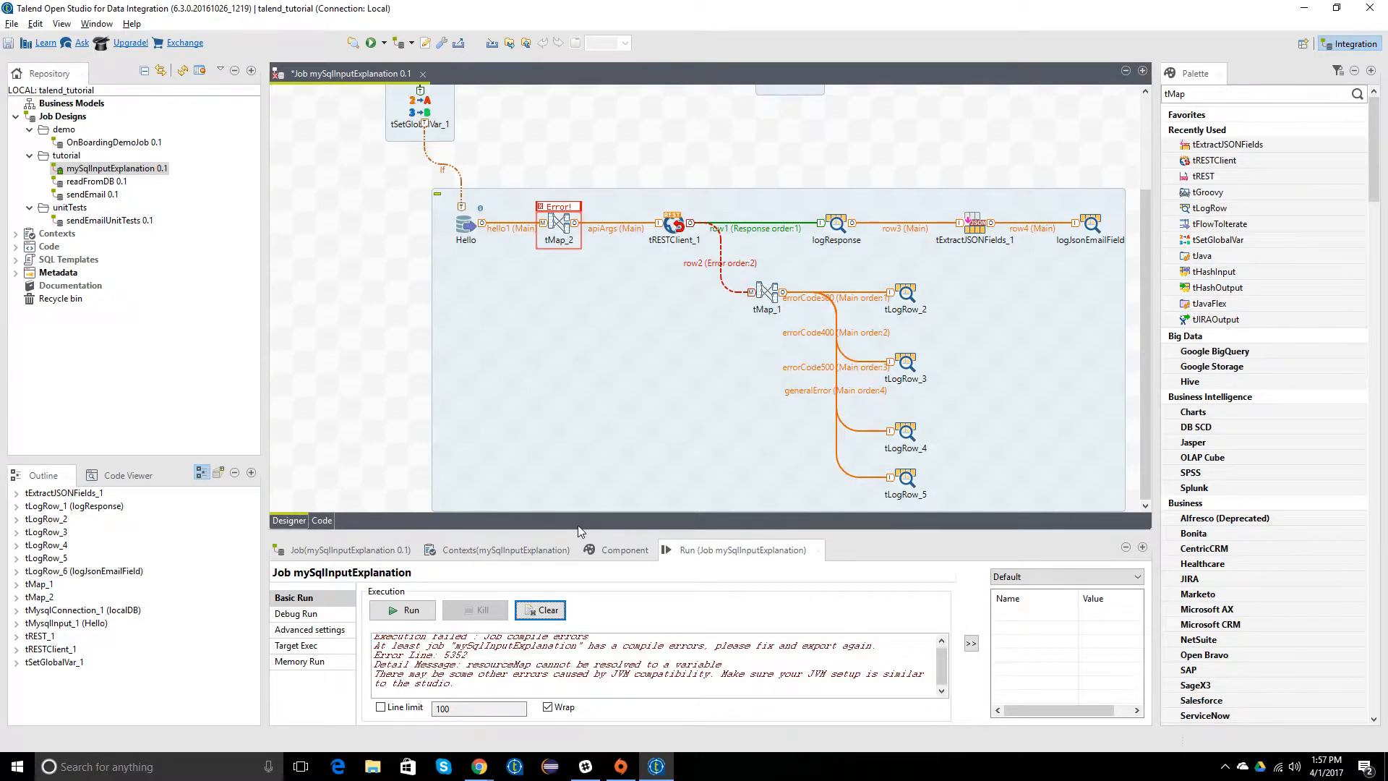
Step: Enlarge the run output area and examine the generated code at tMap_2's Var.apiArgs error before returning to the job design
drag(570, 533, 570, 360)
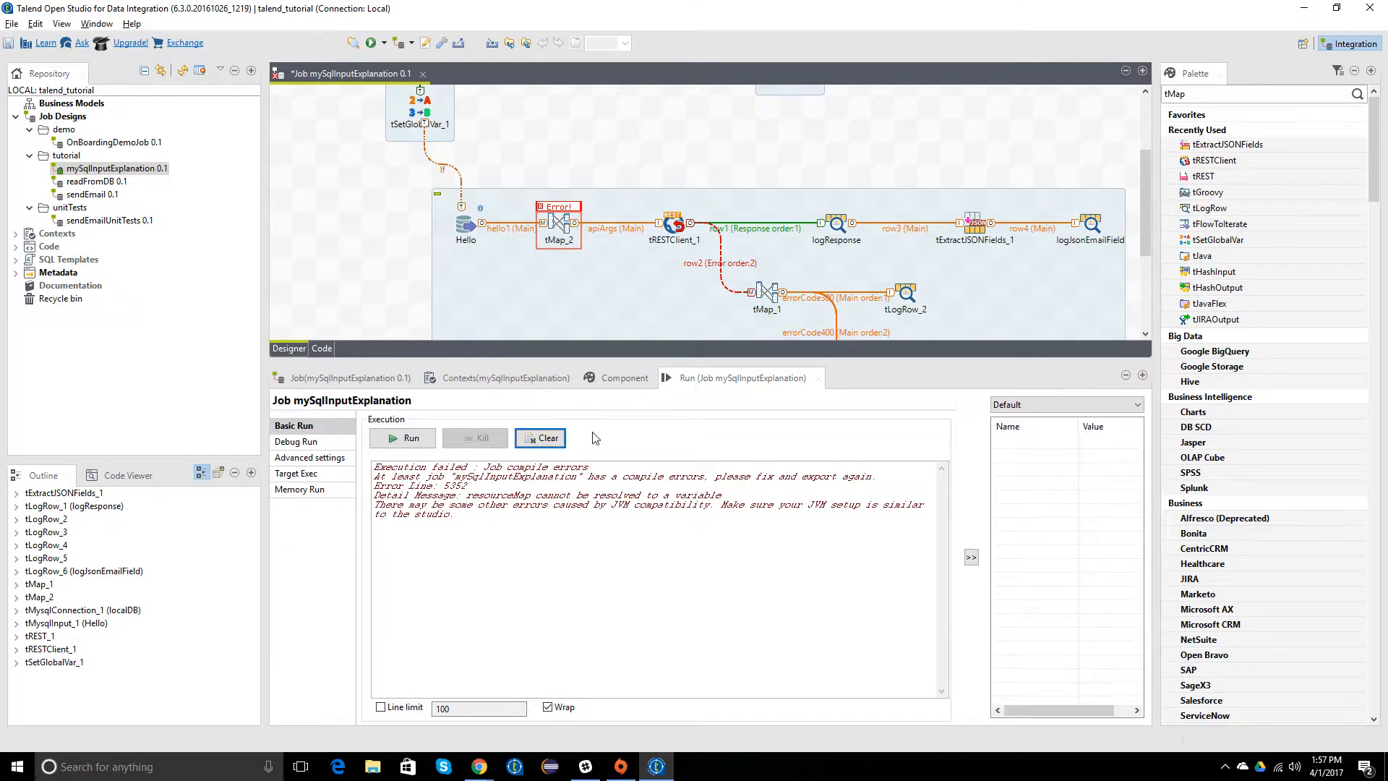
click(316, 347)
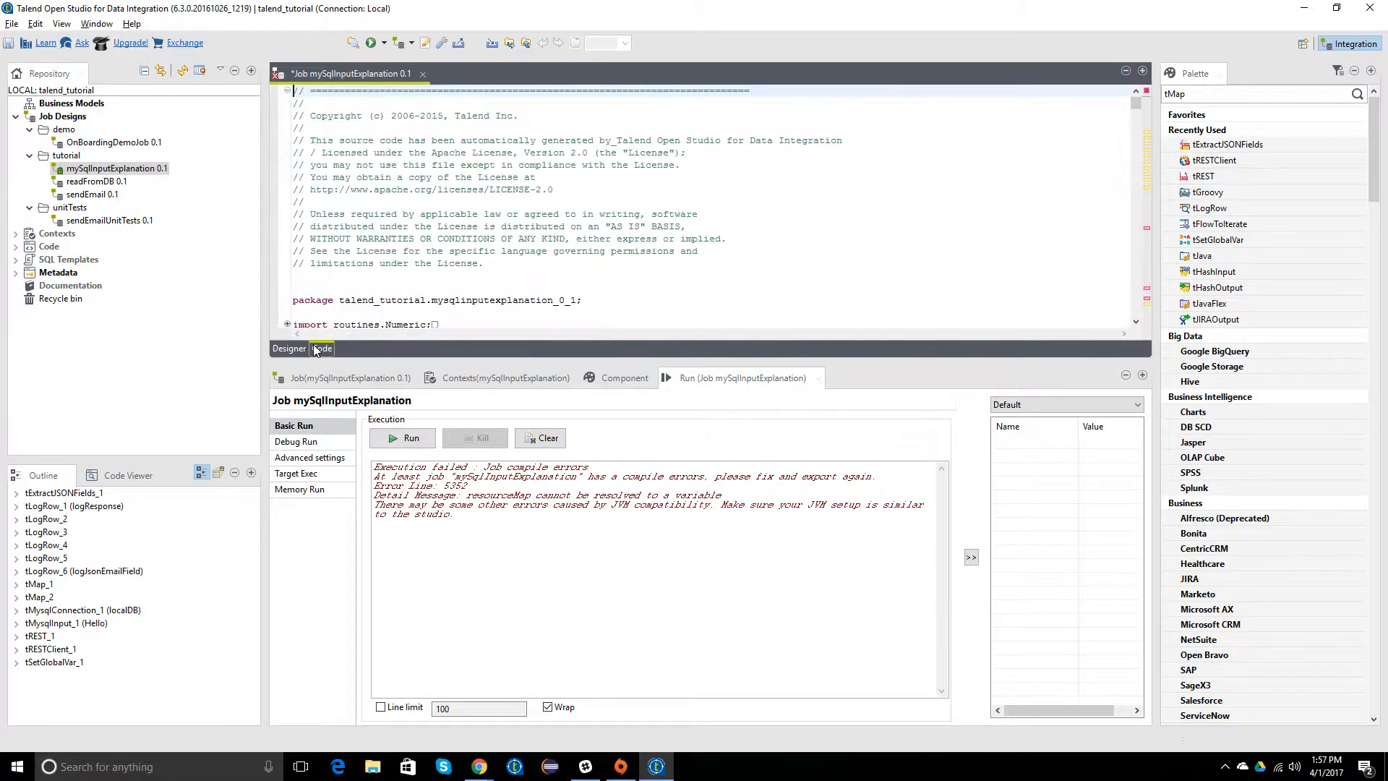
click(1145, 231)
click(642, 179)
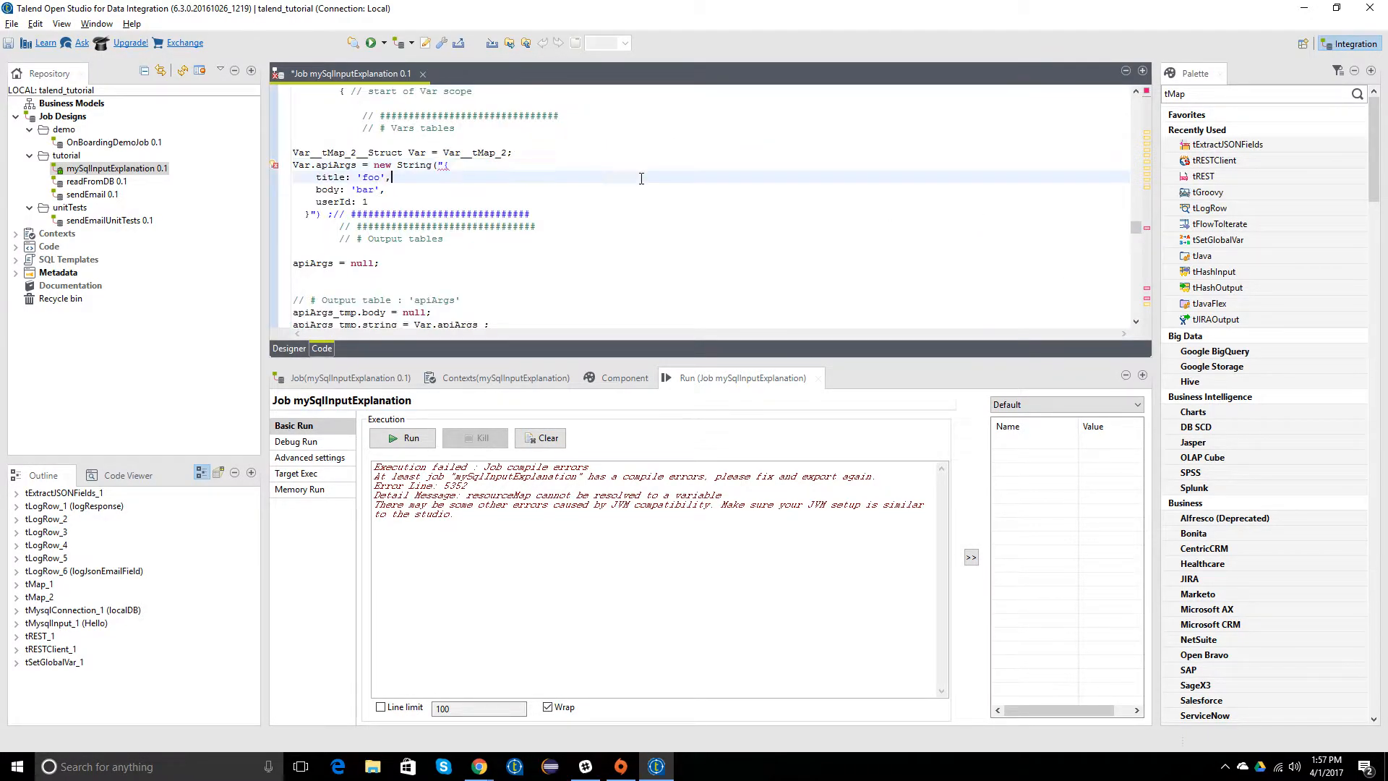
click(451, 165)
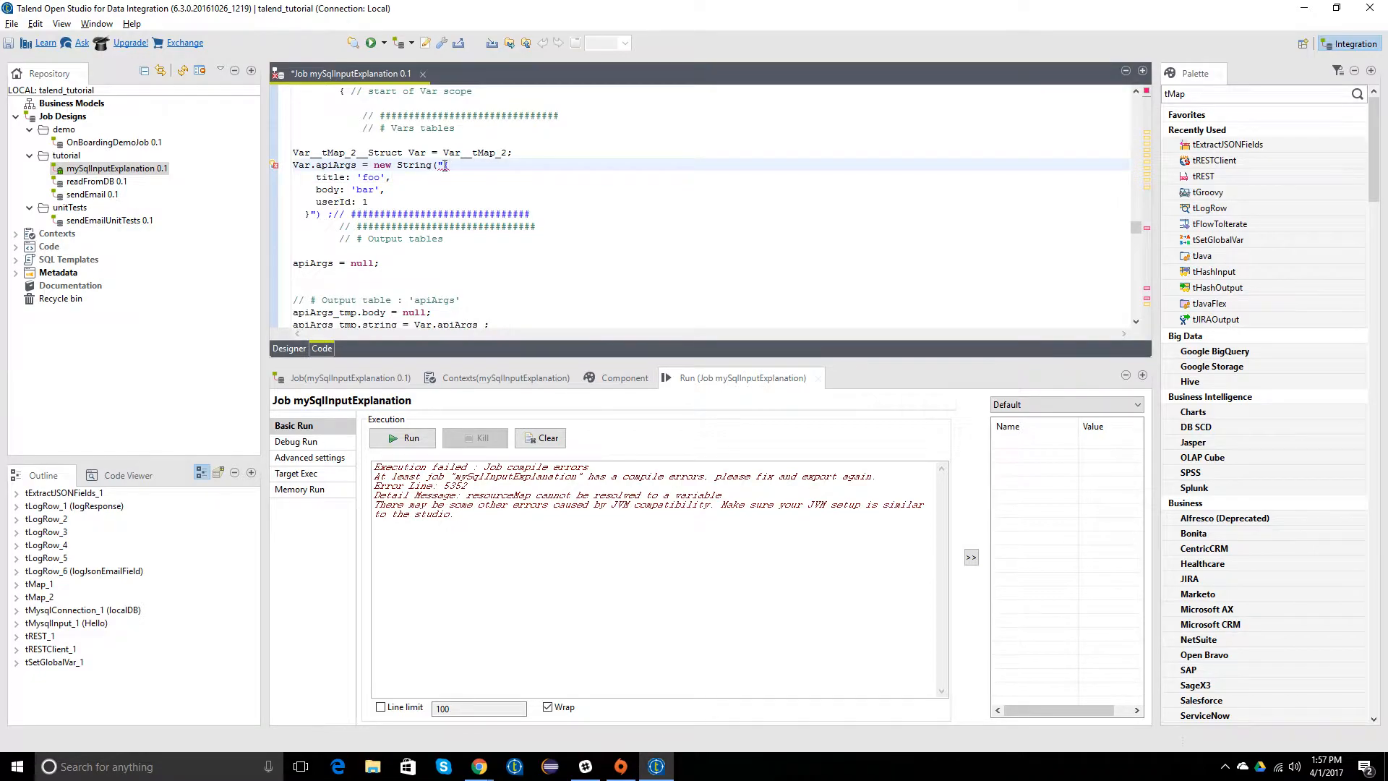
mouse_move(446, 166)
text({)
click(288, 350)
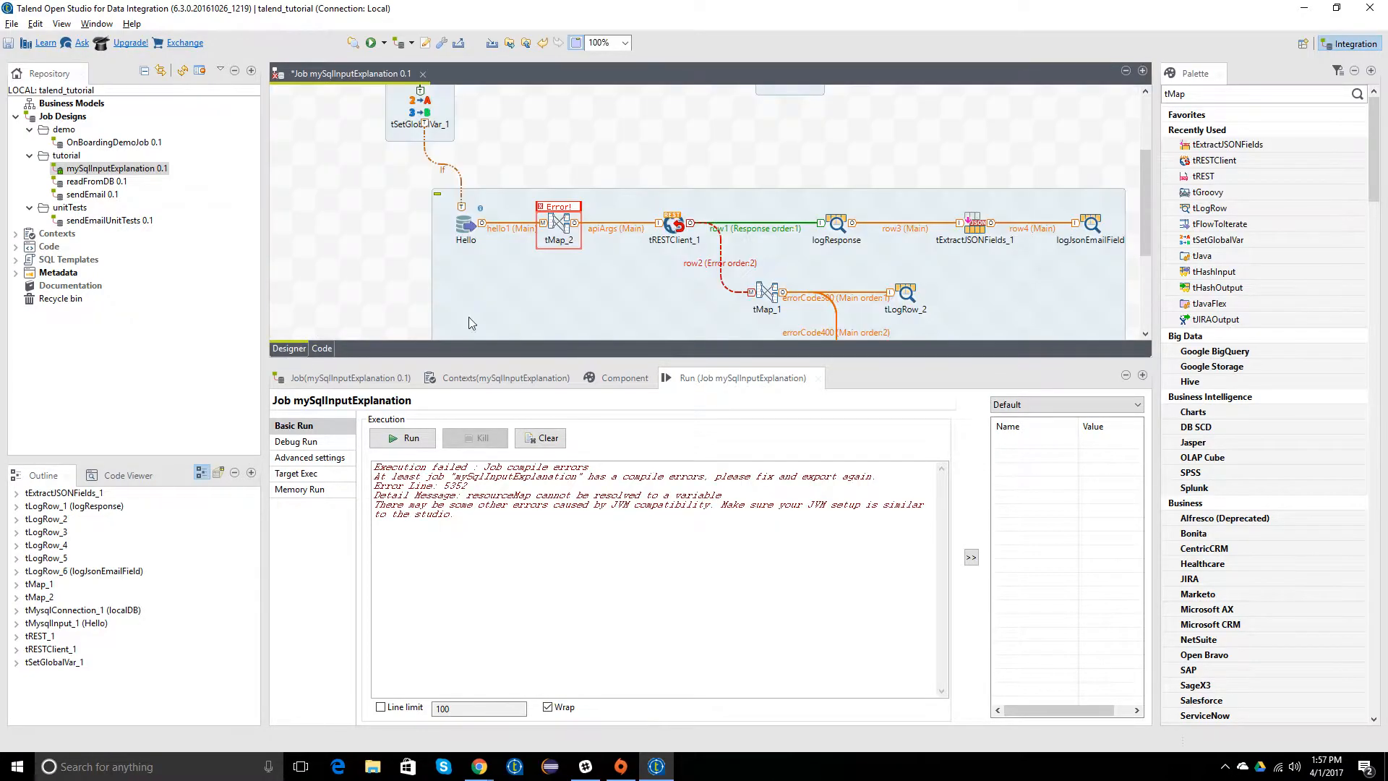
Step: Open tMap_2's apiArgs variable in the Expression Builder and join the title: 'foo' line to the opening brace
click(554, 226)
double_click(554, 224)
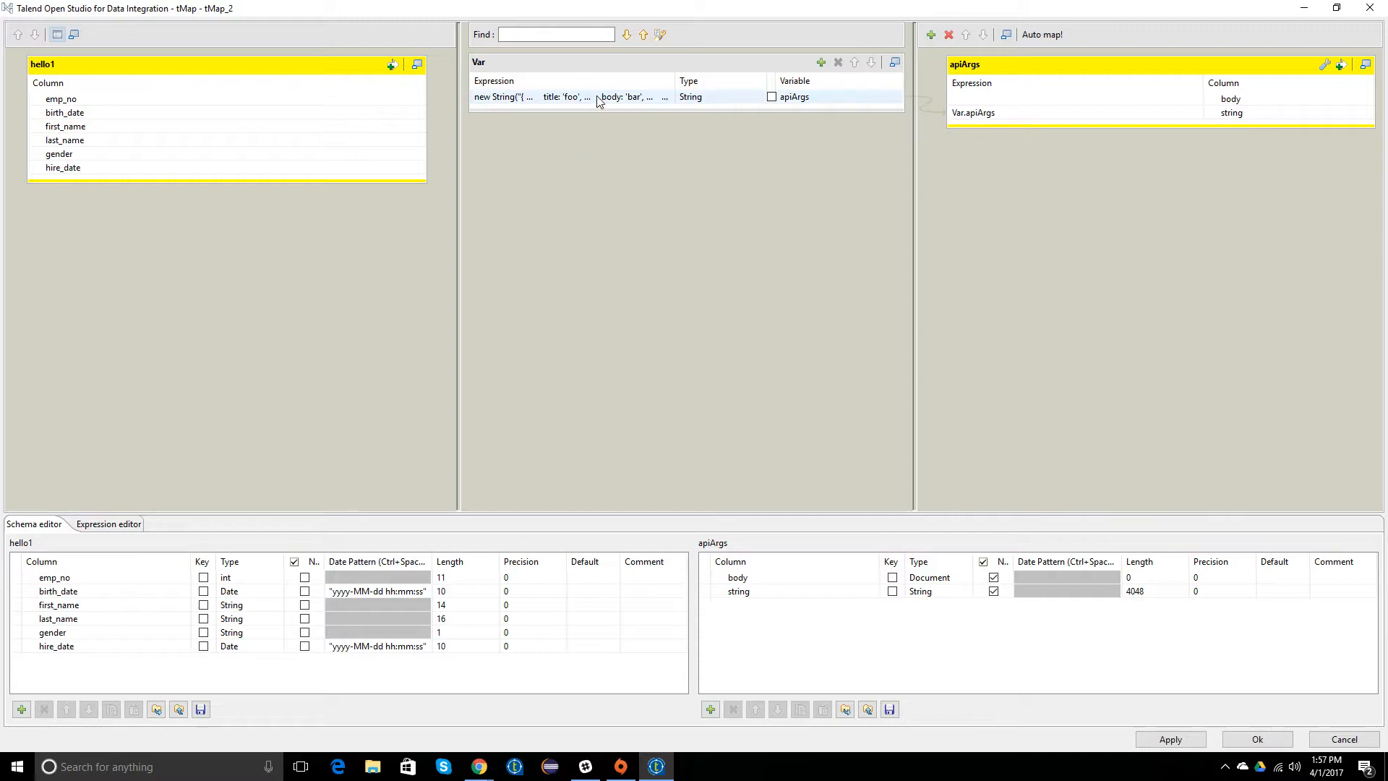
click(571, 97)
click(665, 96)
click(421, 219)
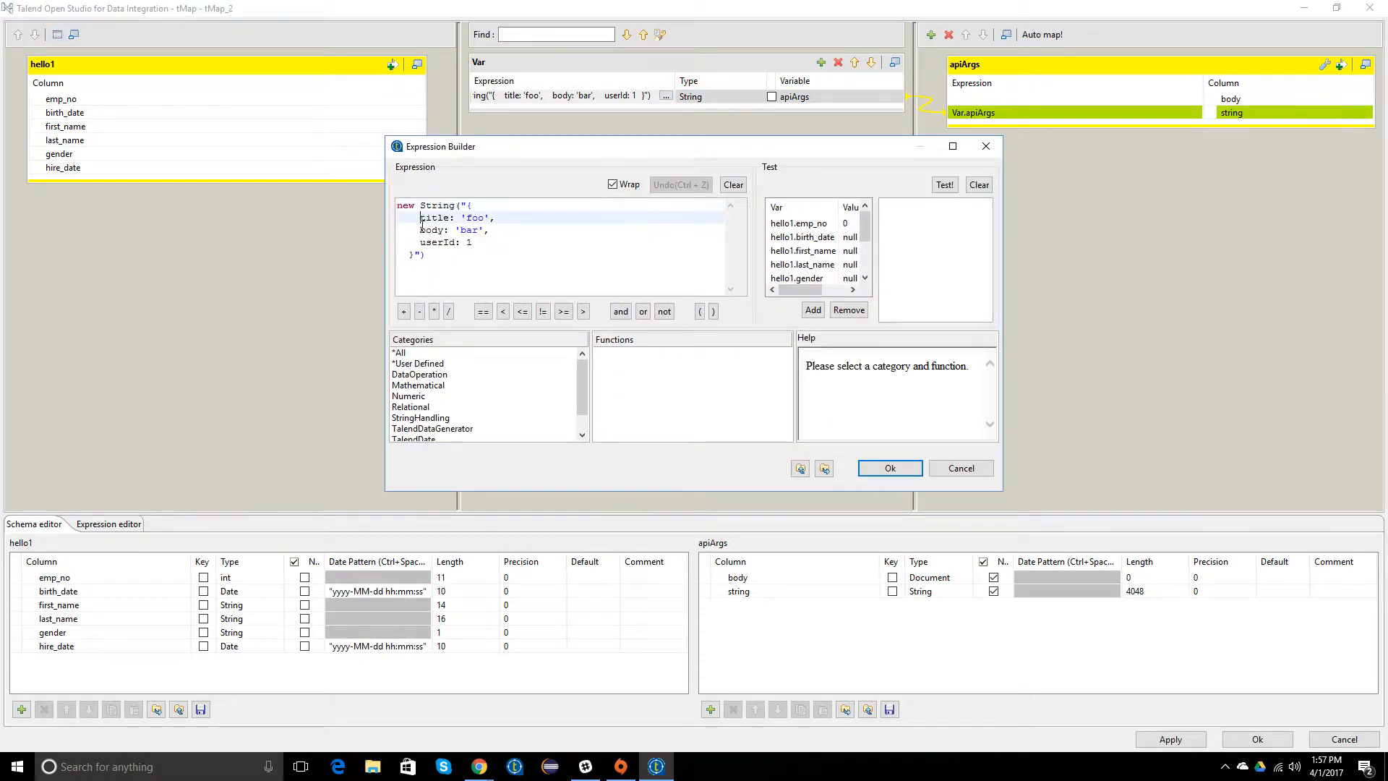
key(BackSpace)
key(BackSpace)
key(BackSpace)
key(BackSpace)
key(BackSpace)
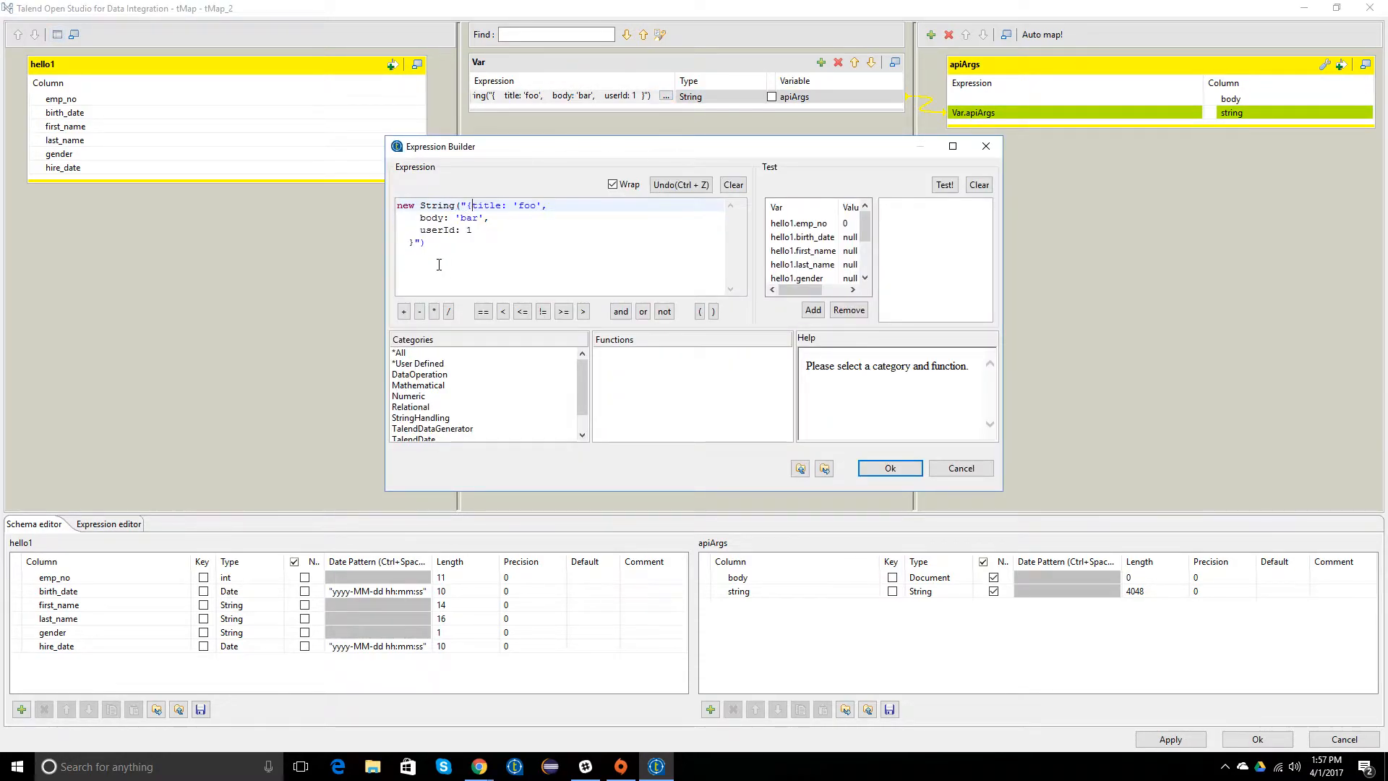
Step: Reduce the apiArgs expression to the single line new String("{ title: 'foo', body: 'bar', userId: 1 }") and apply the changes to tMap_2
click(471, 217)
key(BackSpace)
key(BackSpace)
key(BackSpace)
key(BackSpace)
key(BackSpace)
click(468, 218)
key(BackSpace)
key(BackSpace)
key(BackSpace)
key(BackSpace)
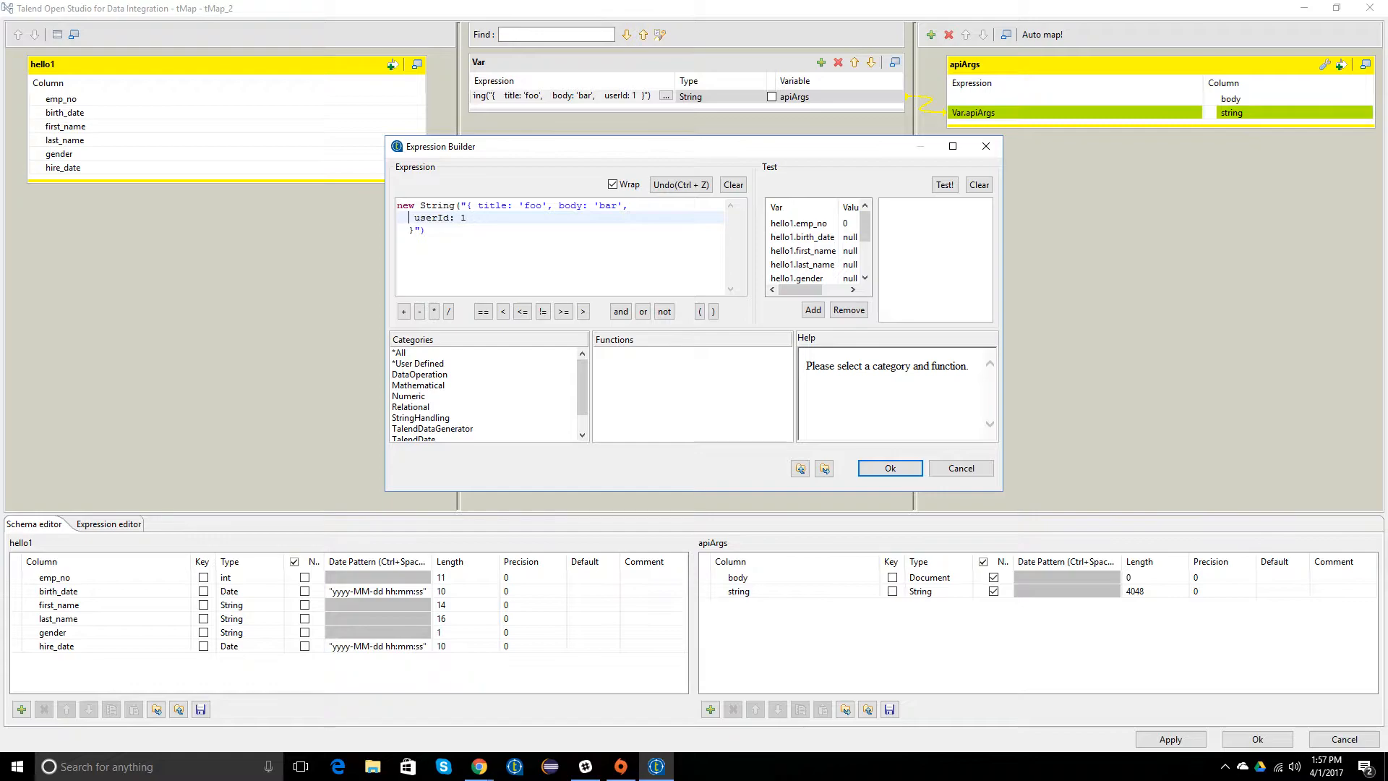
click(427, 218)
key(BackSpace)
key(BackSpace)
key(BackSpace)
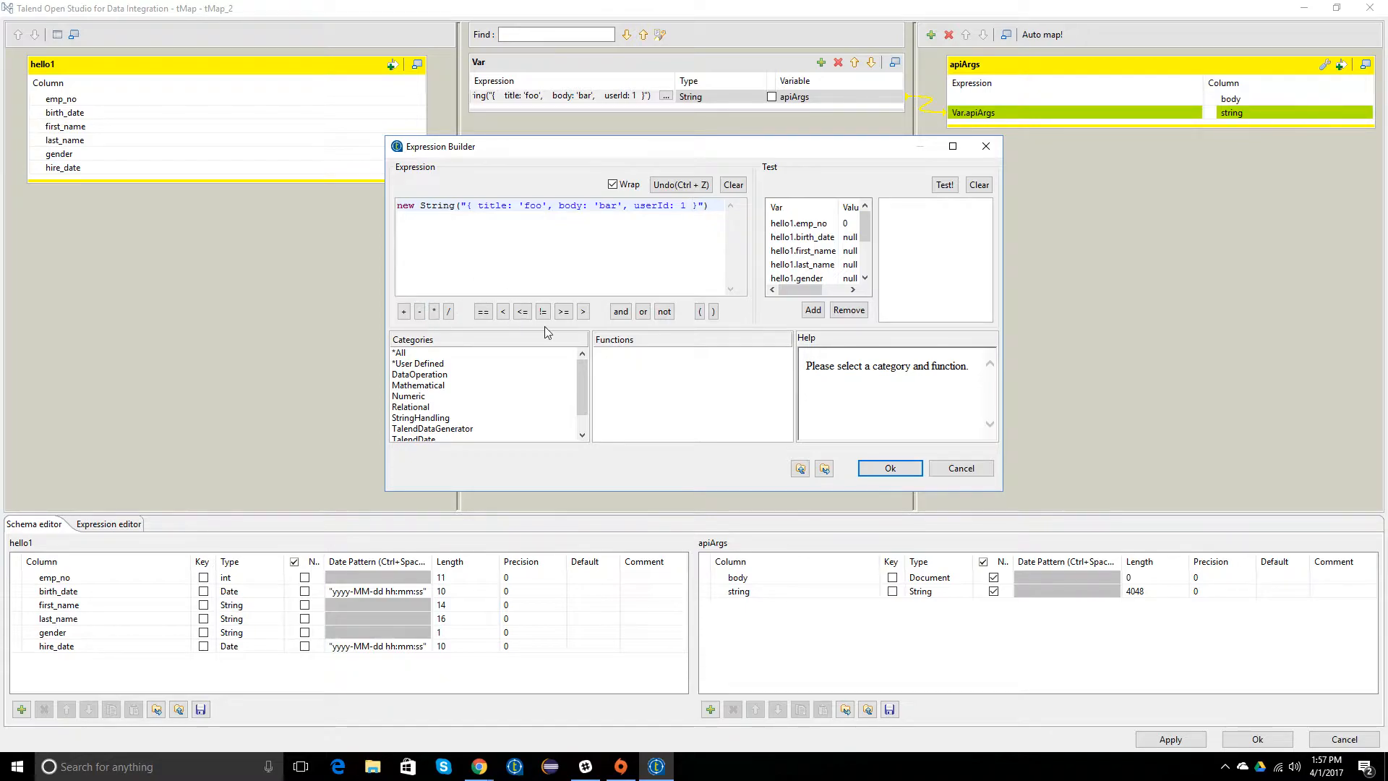
click(890, 468)
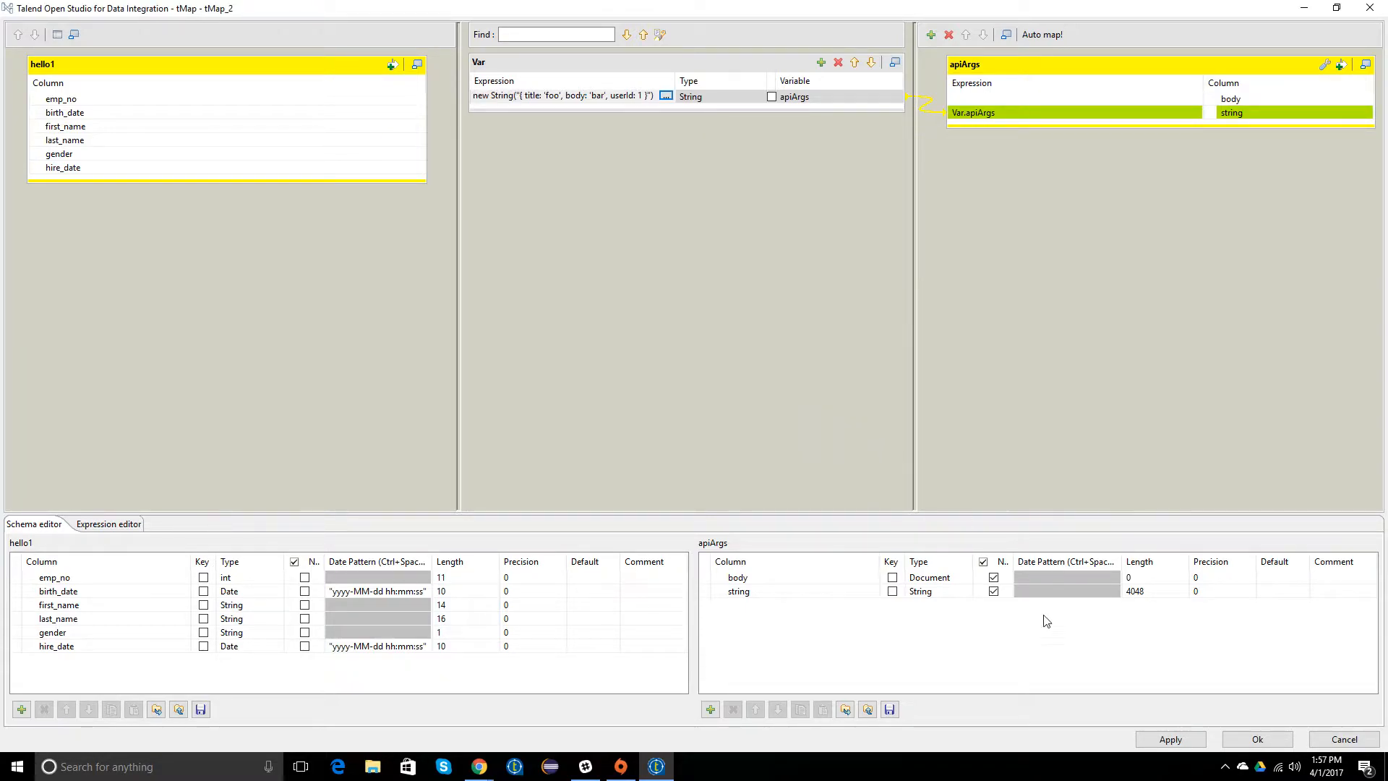
click(1178, 738)
click(1241, 745)
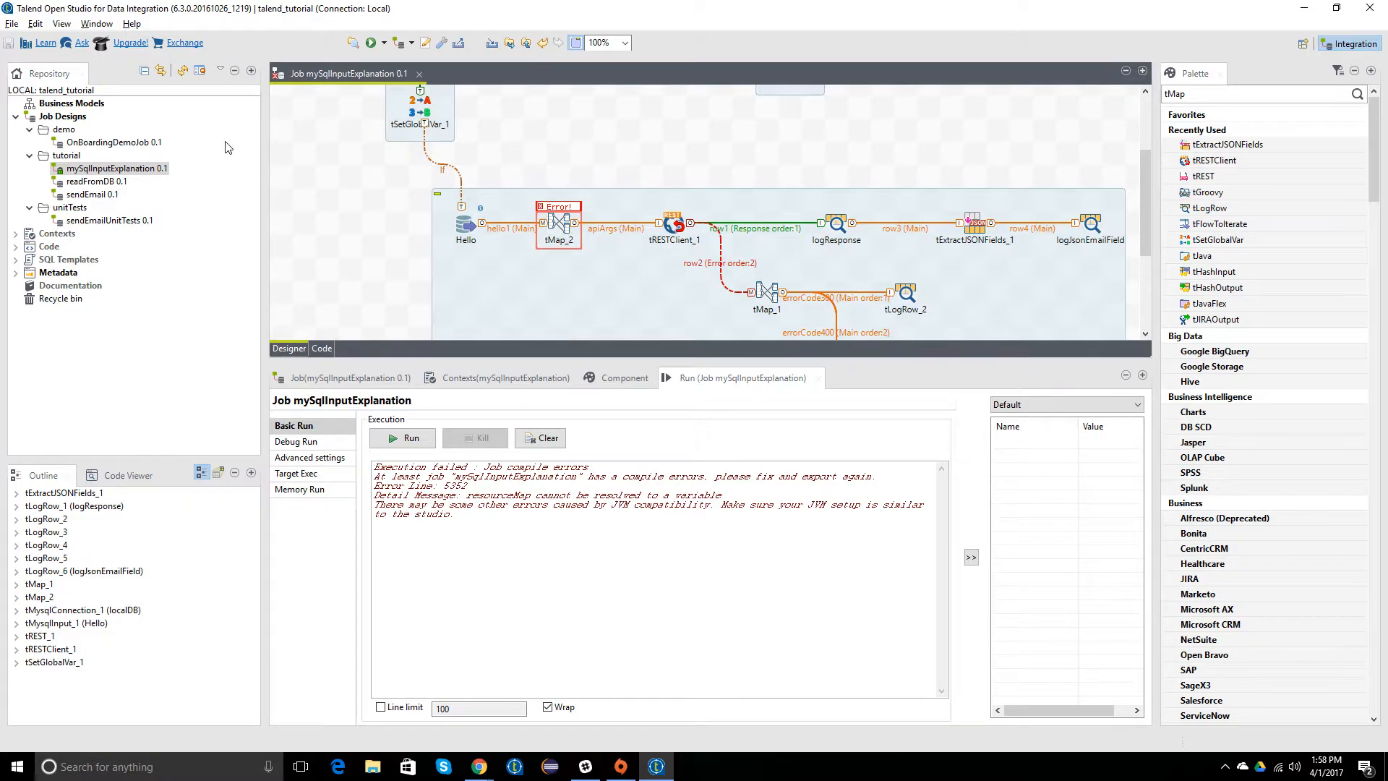
Step: Run the mySqlInputExplanation job again and look through its error output
right_click(115, 171)
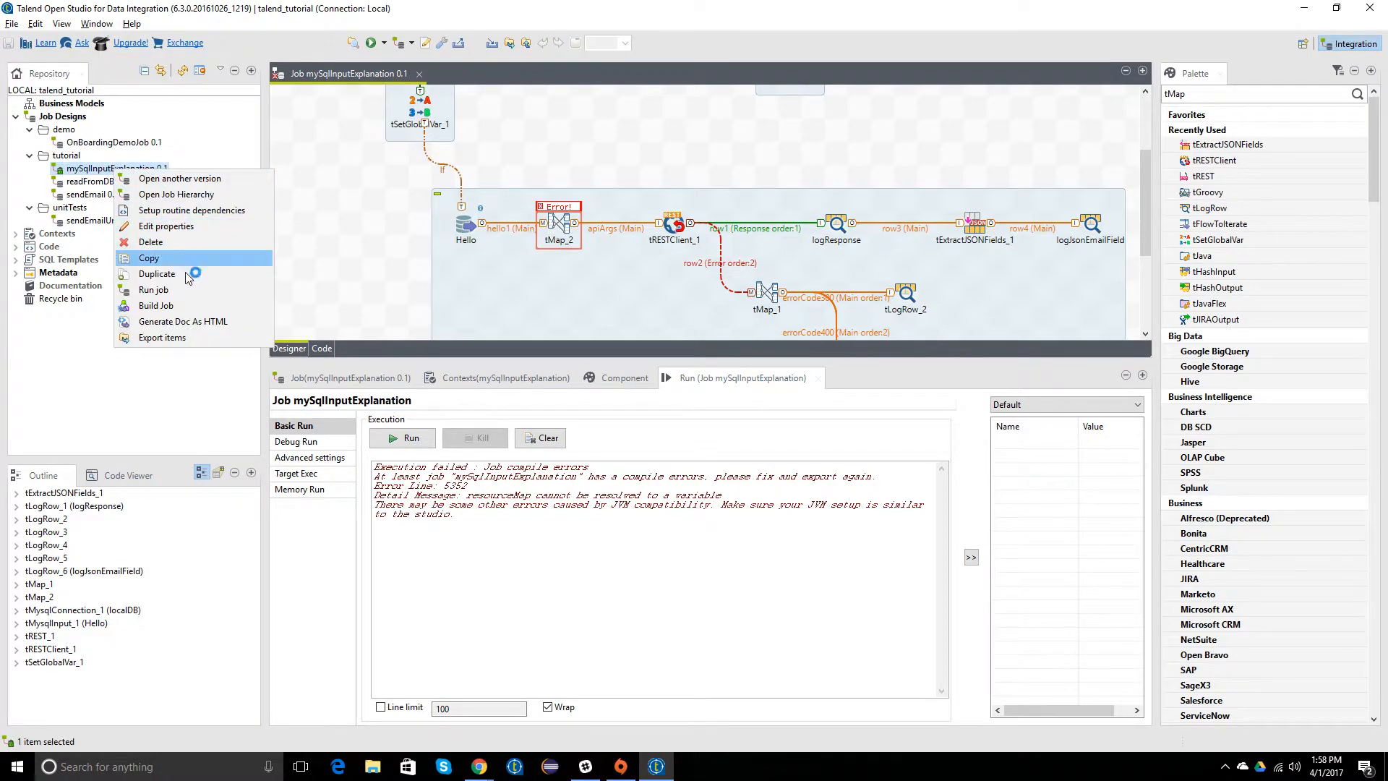
click(154, 289)
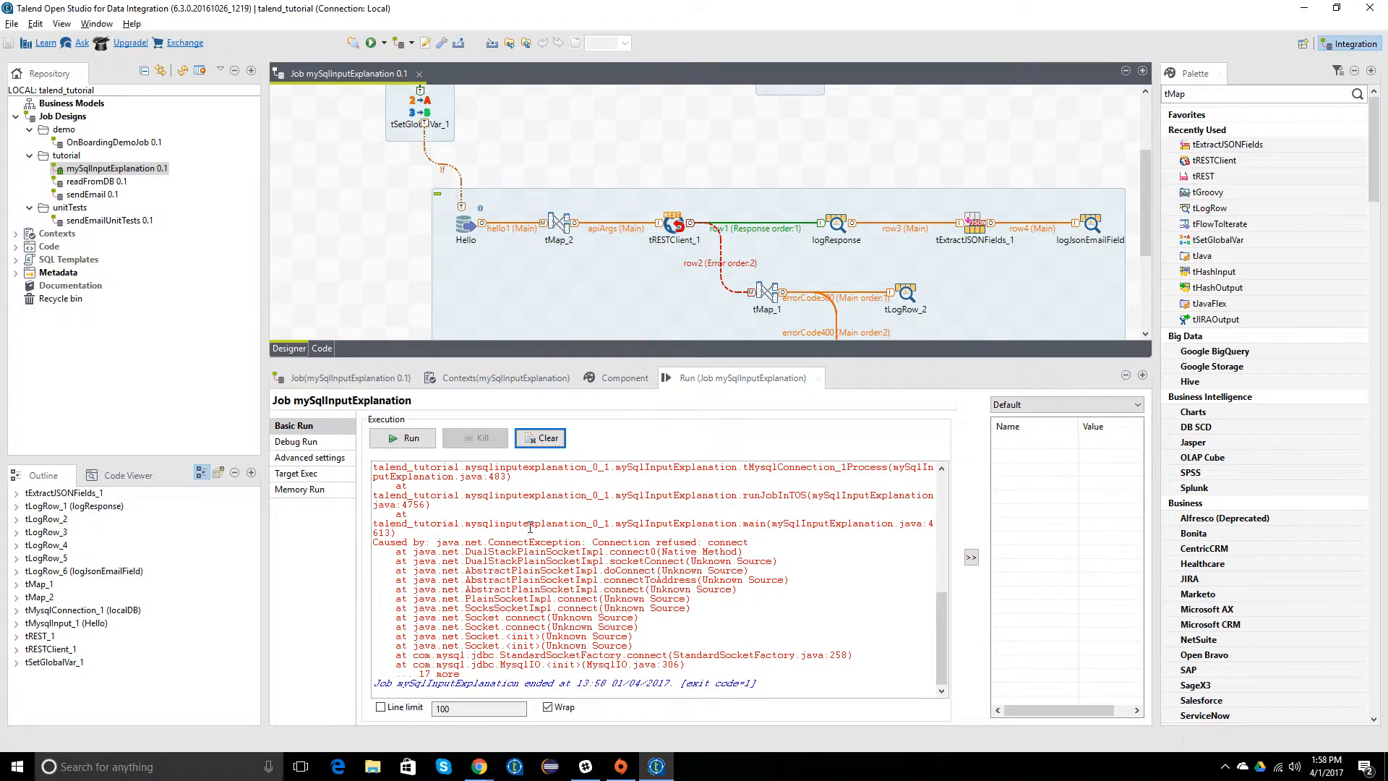
scroll(539, 531, up, 3)
Step: Launch the MAMP desktop app
key(super)
text(mamp)
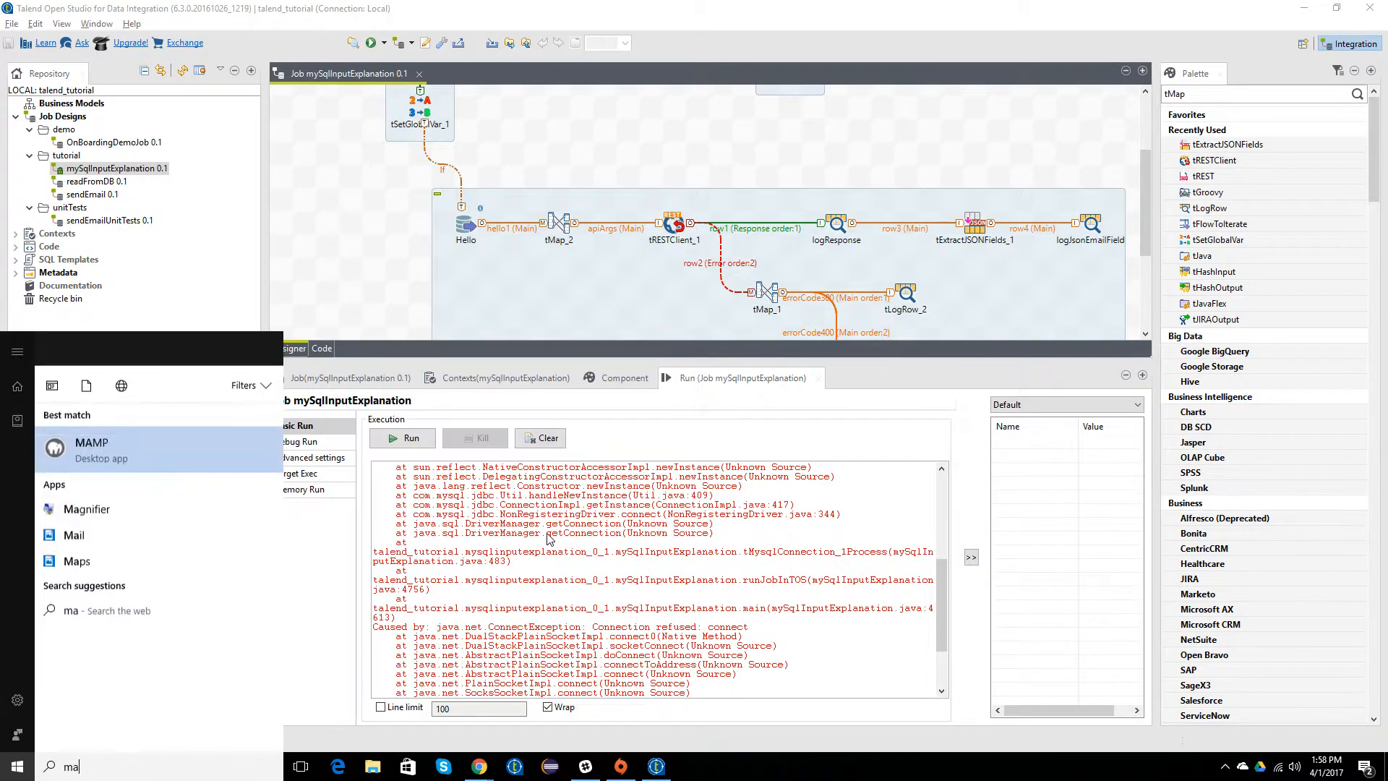
key(Return)
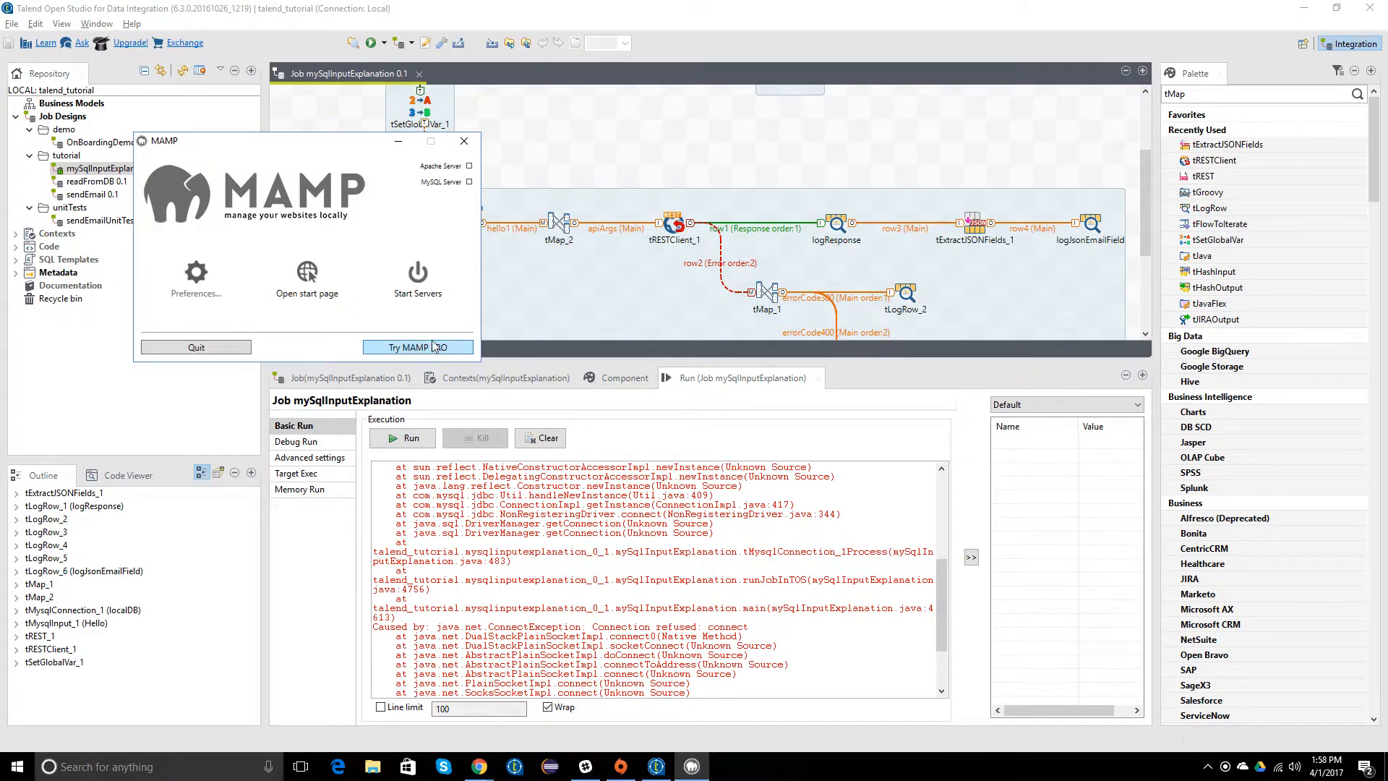
Step: Start the MAMP servers, return to Talend and run the mySqlInputExplanation job again
click(402, 279)
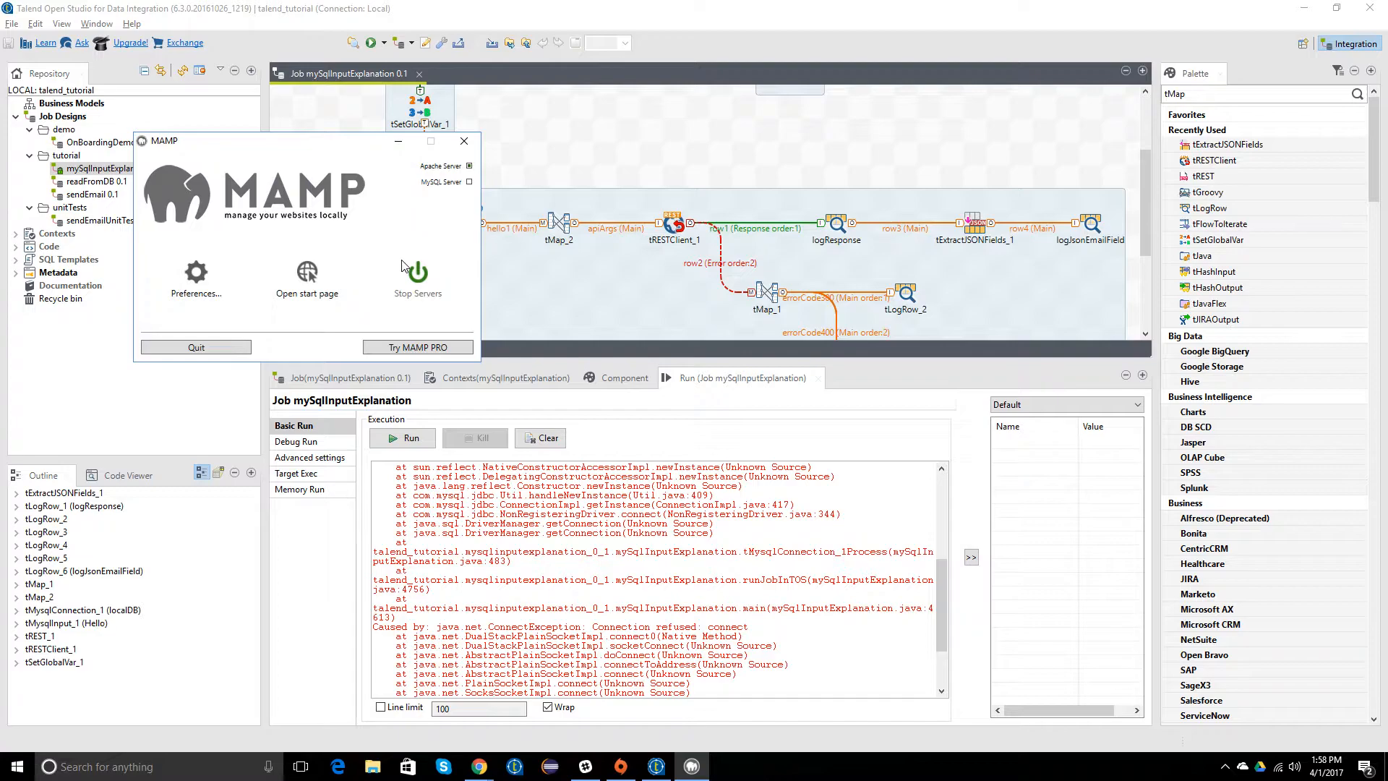
click(540, 176)
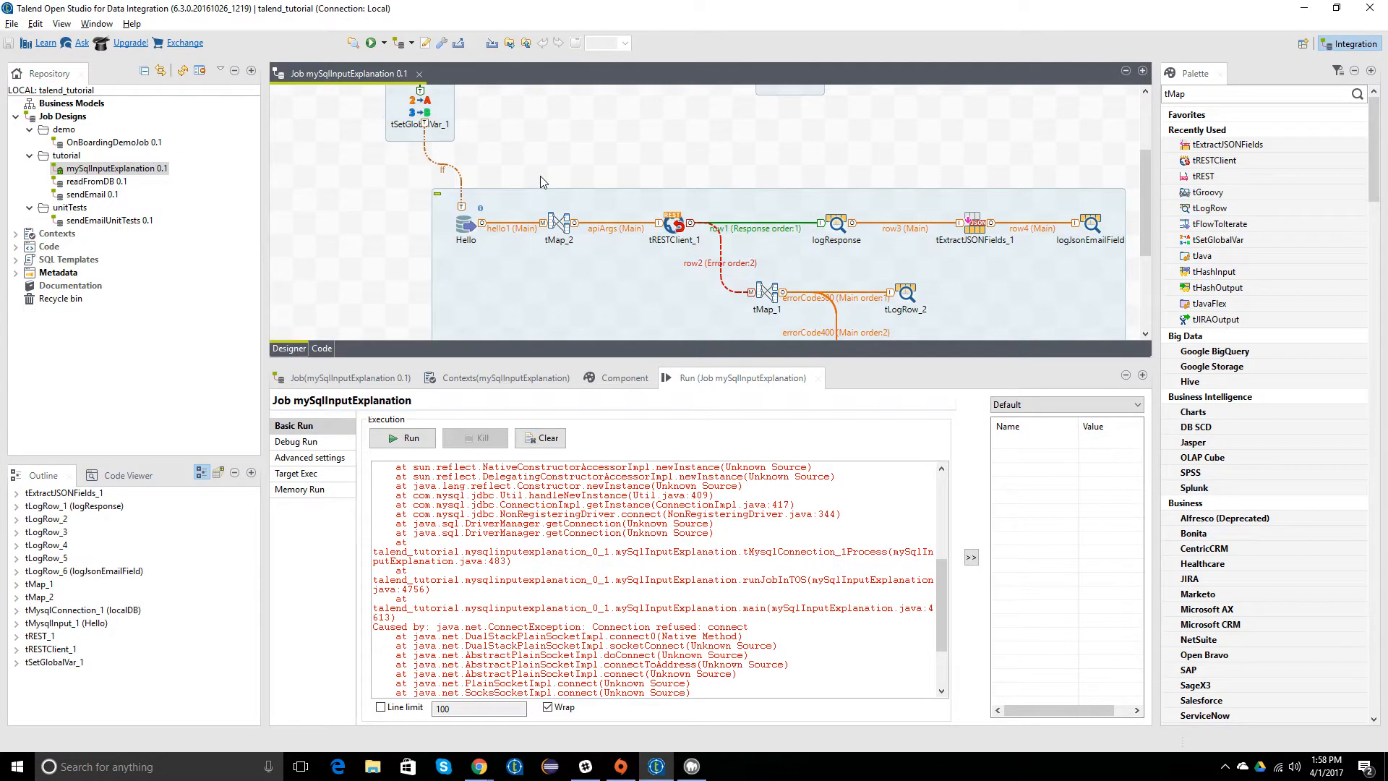
right_click(130, 168)
click(174, 279)
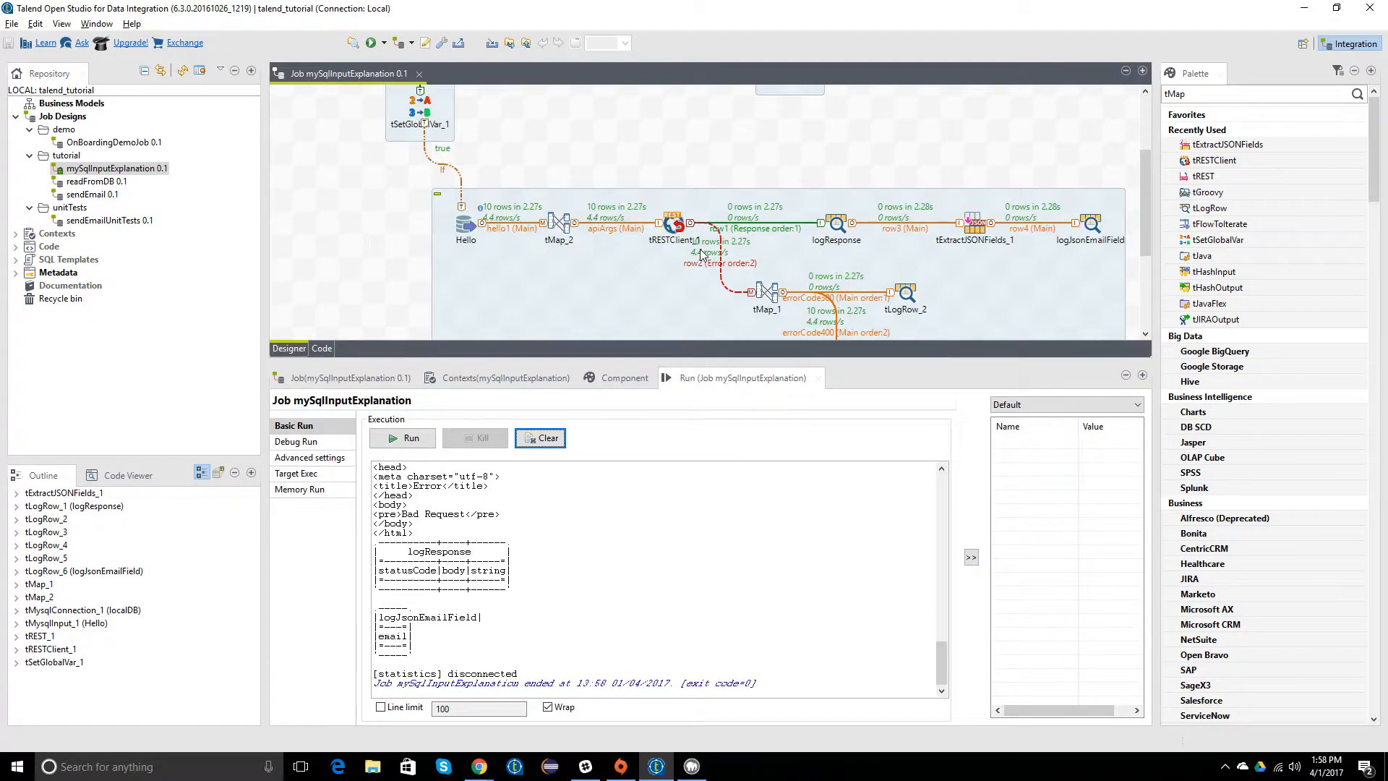
Step: Examine the run output back to its beginning, along with the row counts on tMap_1's error branches
scroll(557, 610, up, 2)
scroll(557, 610, up, 1)
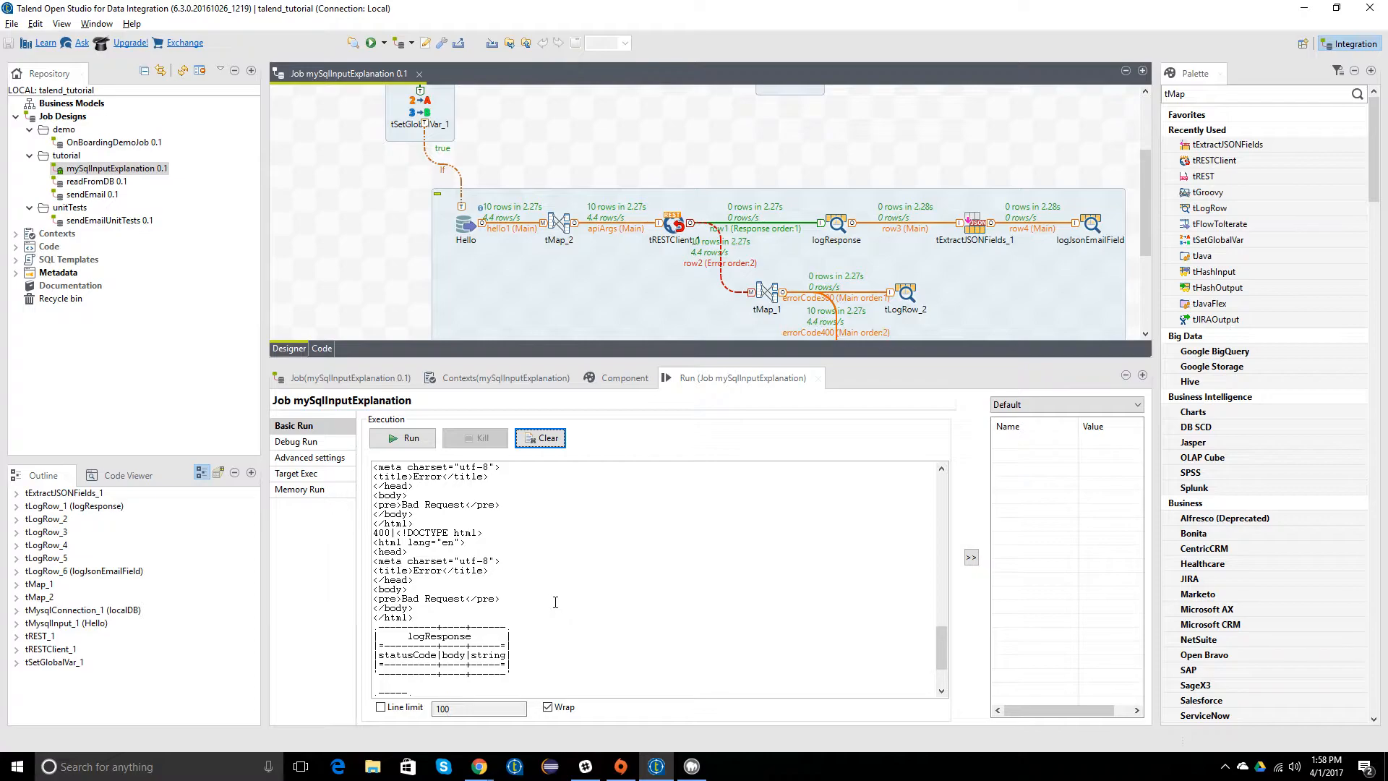
scroll(555, 602, up, 1)
scroll(555, 602, up, 1)
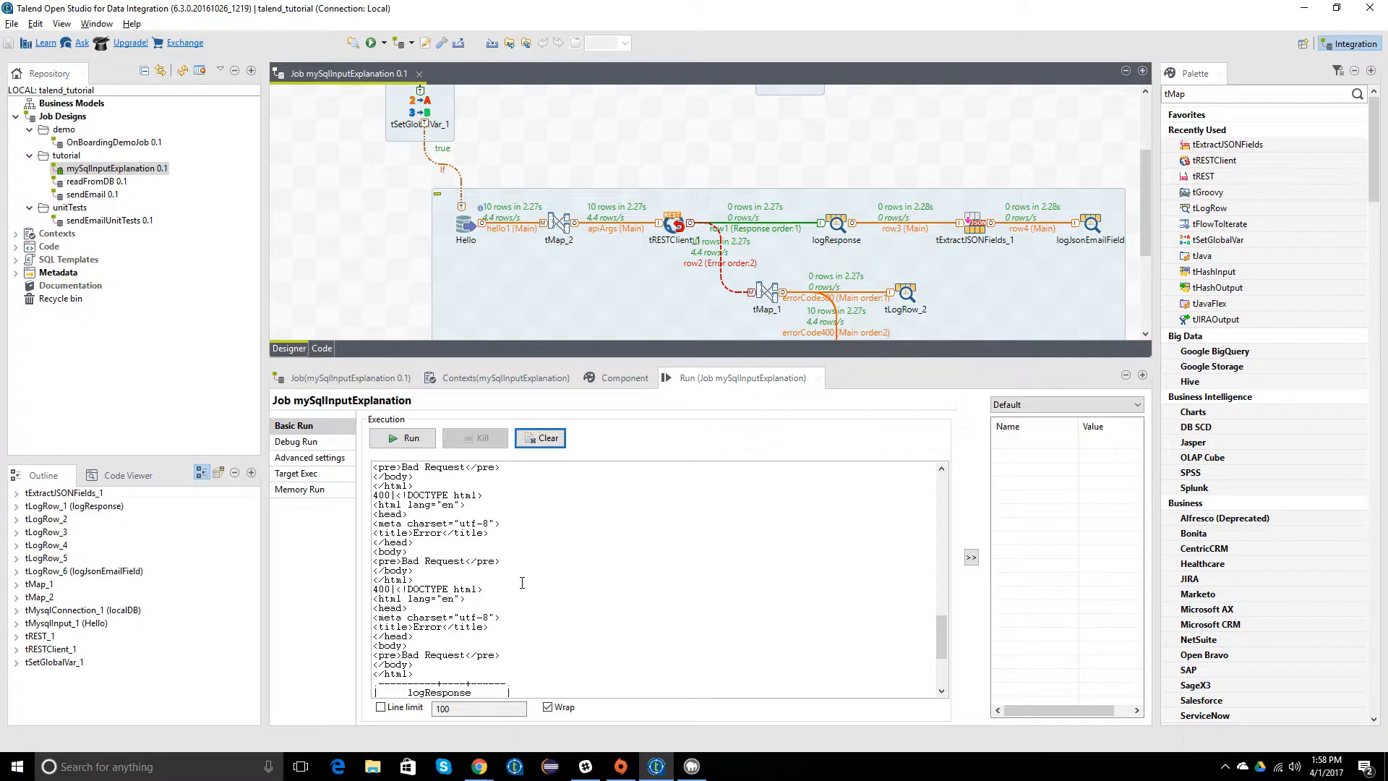
scroll(522, 583, up, 1)
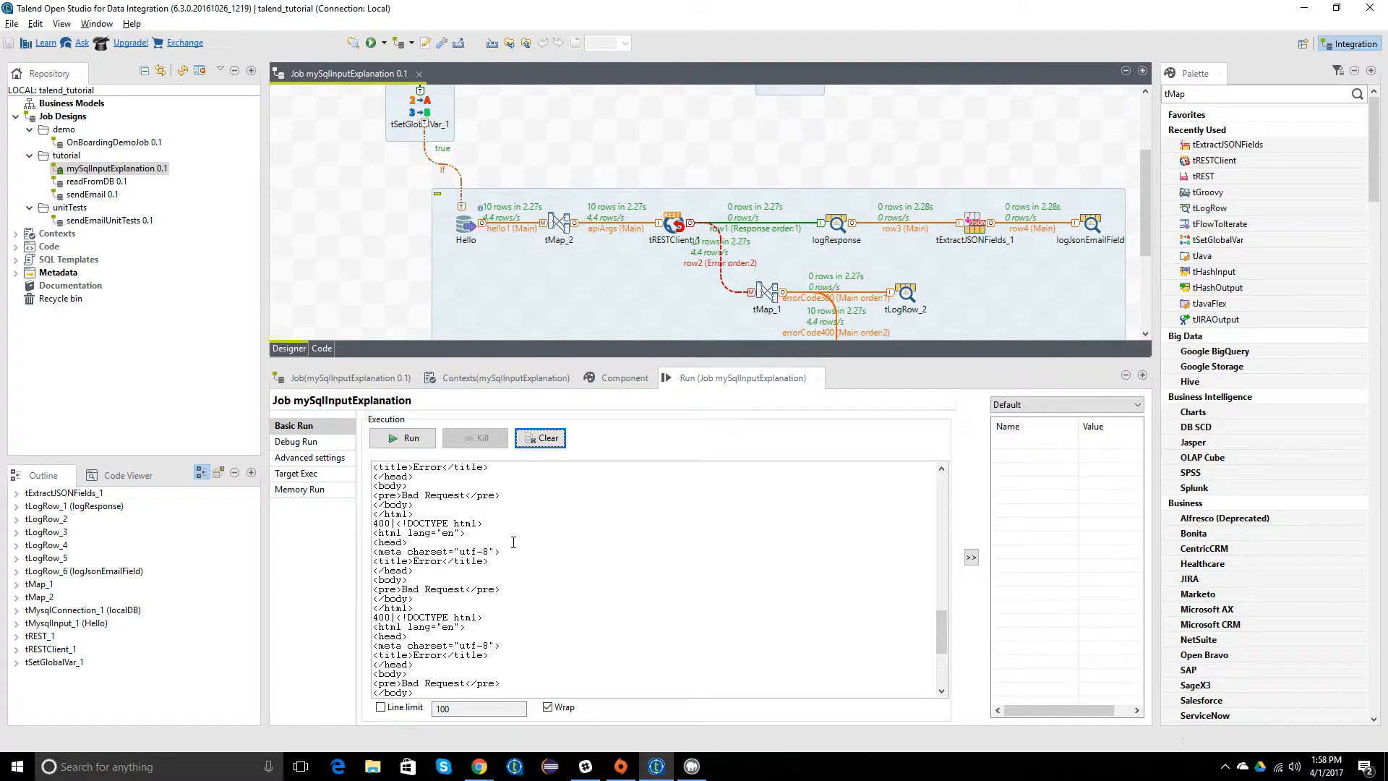
scroll(514, 542, up, 1)
scroll(361, 257, down, 2)
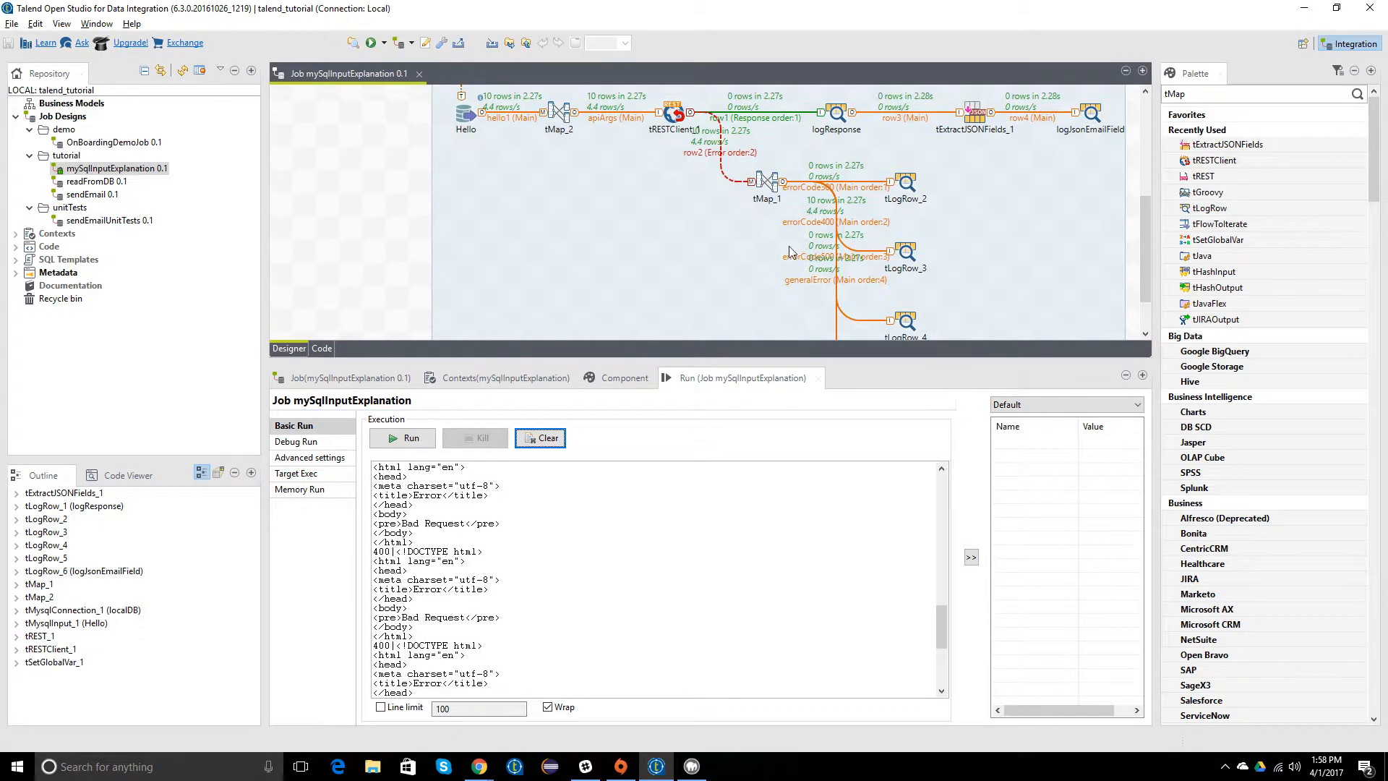
click(908, 254)
scroll(748, 221, up, 1)
scroll(533, 569, up, 5)
scroll(533, 570, up, 8)
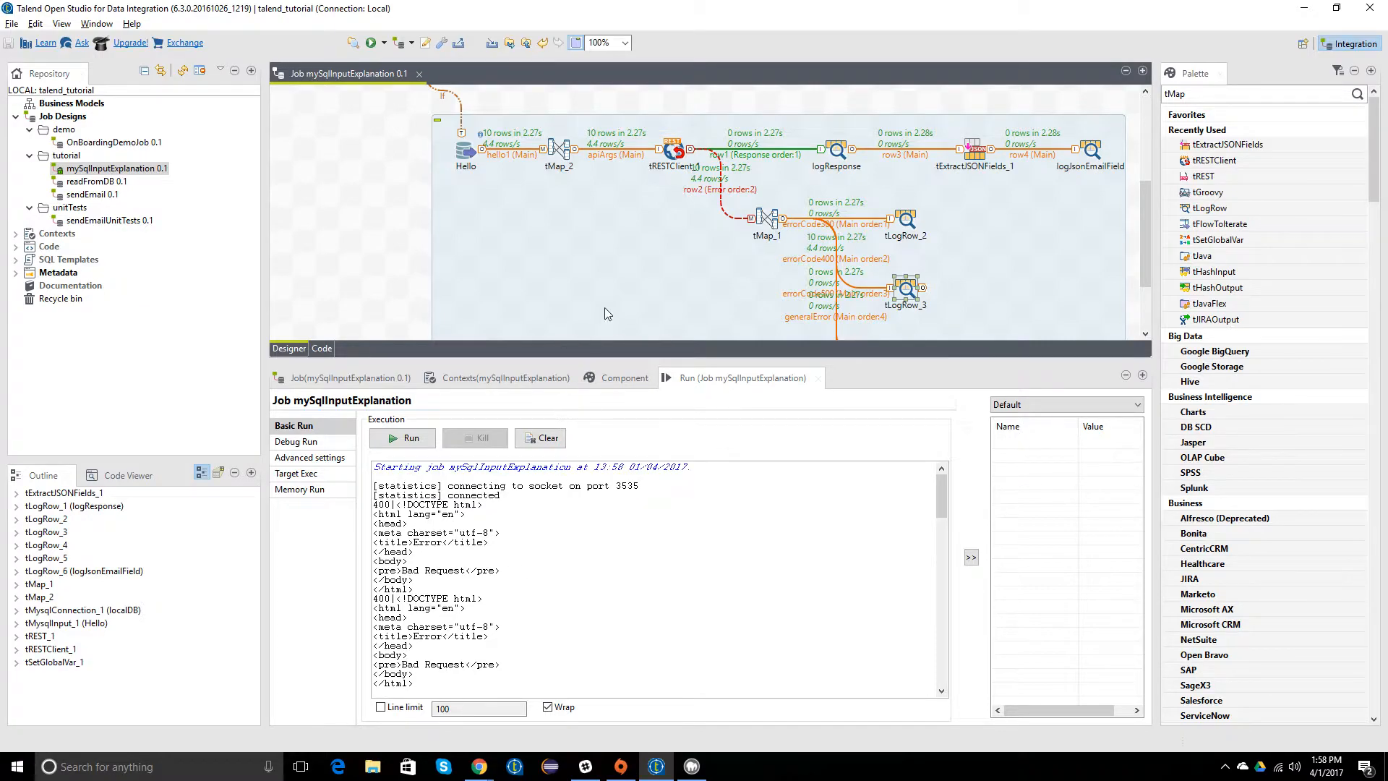
Step: Open tRESTClient_1's component settings and review its basic, advanced, dynamic, view and documentation pages
double_click(671, 152)
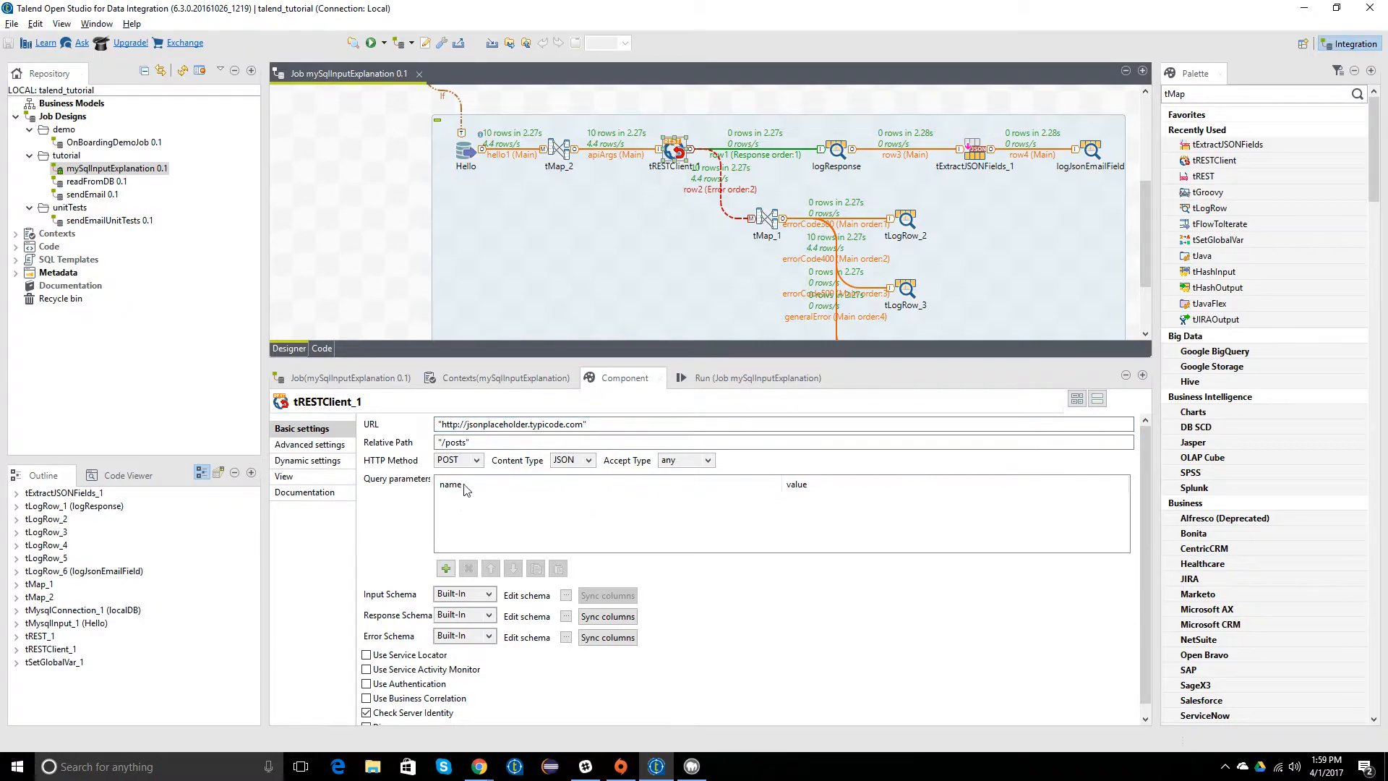
click(294, 446)
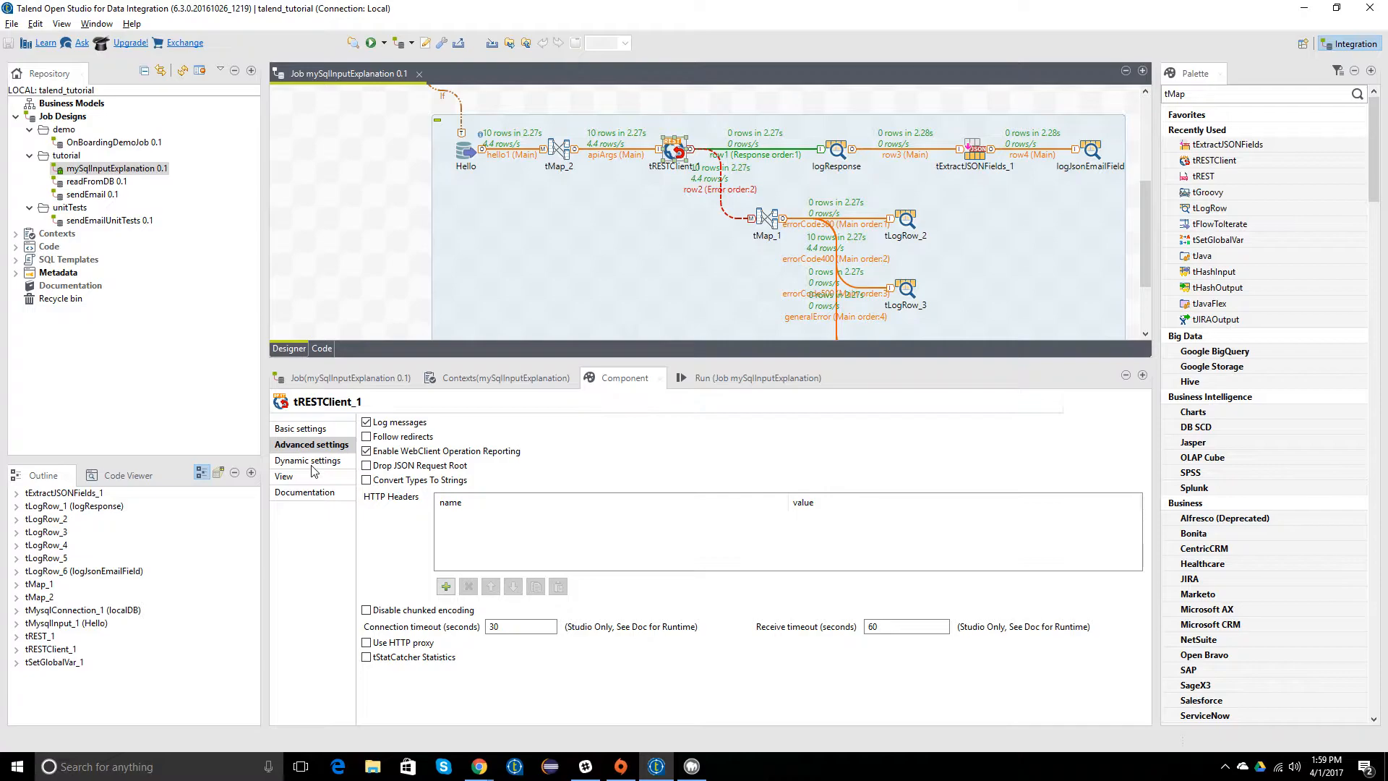
click(307, 467)
click(300, 477)
click(297, 494)
click(302, 428)
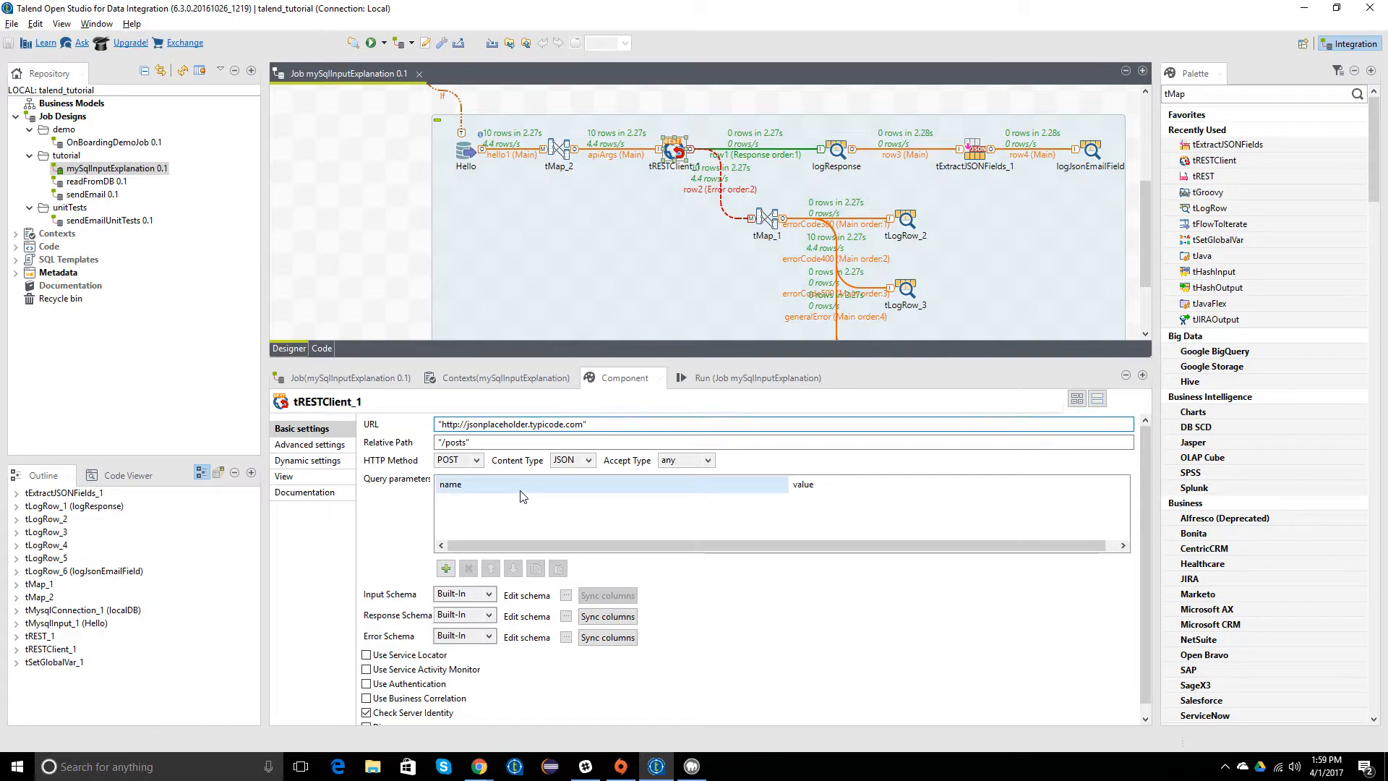
Step: Check tRESTClient_1's Content Type and Accept Type choices, keeping JSON and any, and recheck its advanced, dynamic and view settings
click(587, 460)
click(571, 490)
click(707, 460)
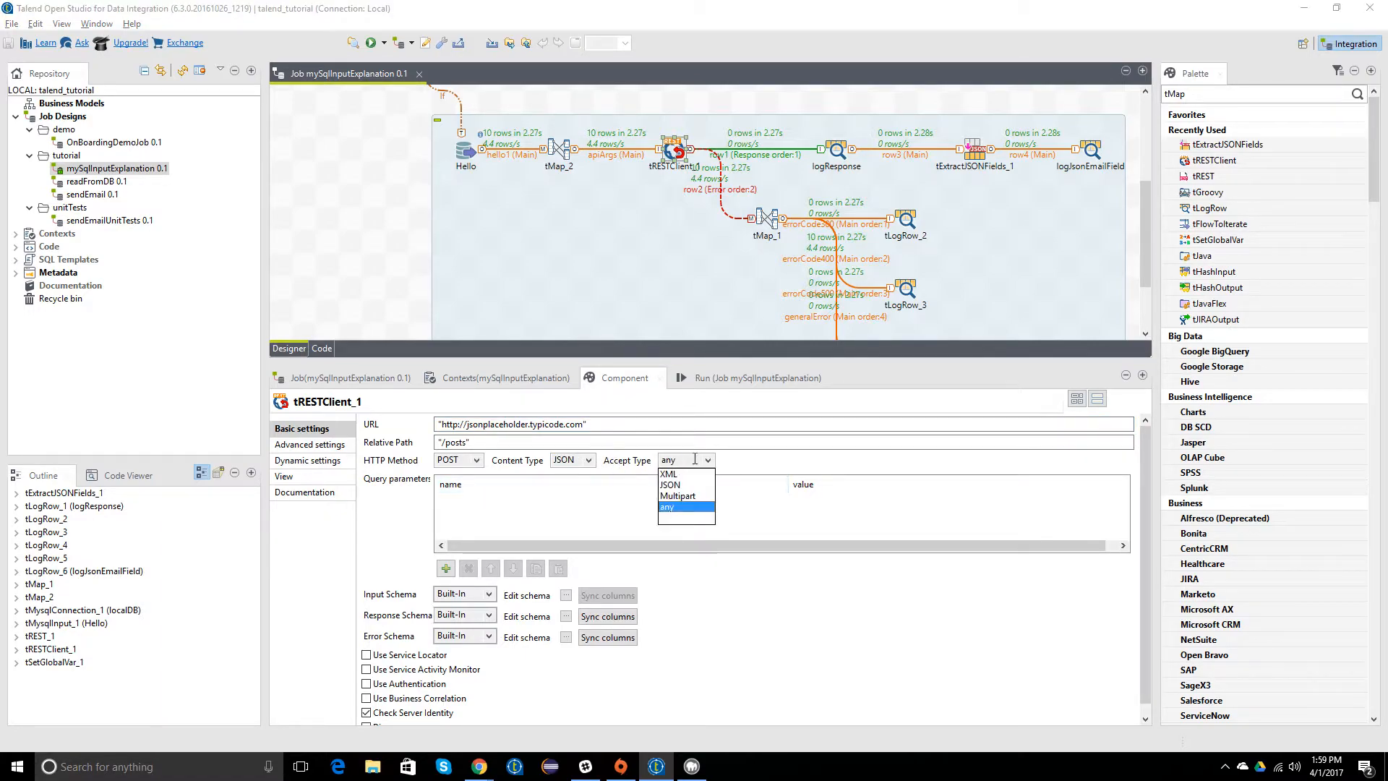
click(754, 467)
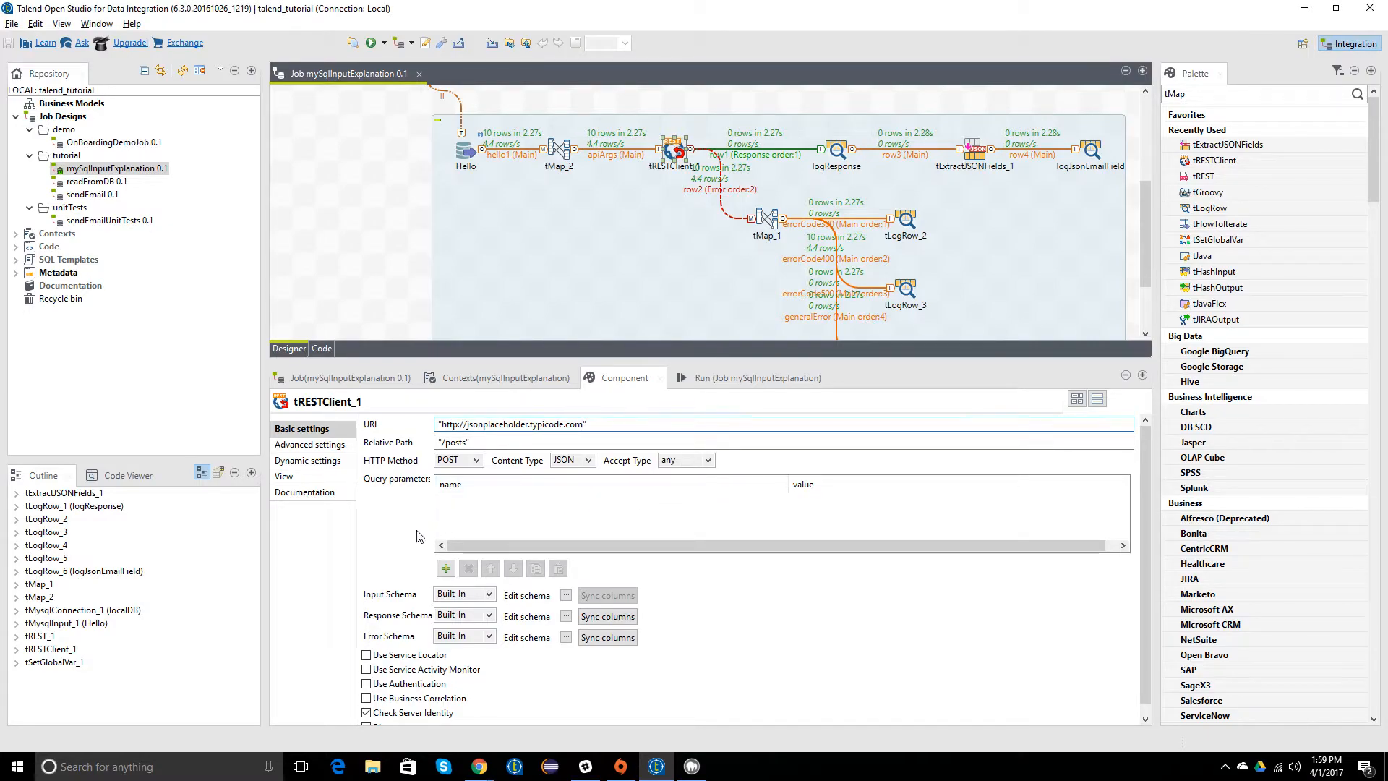
scroll(407, 539, down, 1)
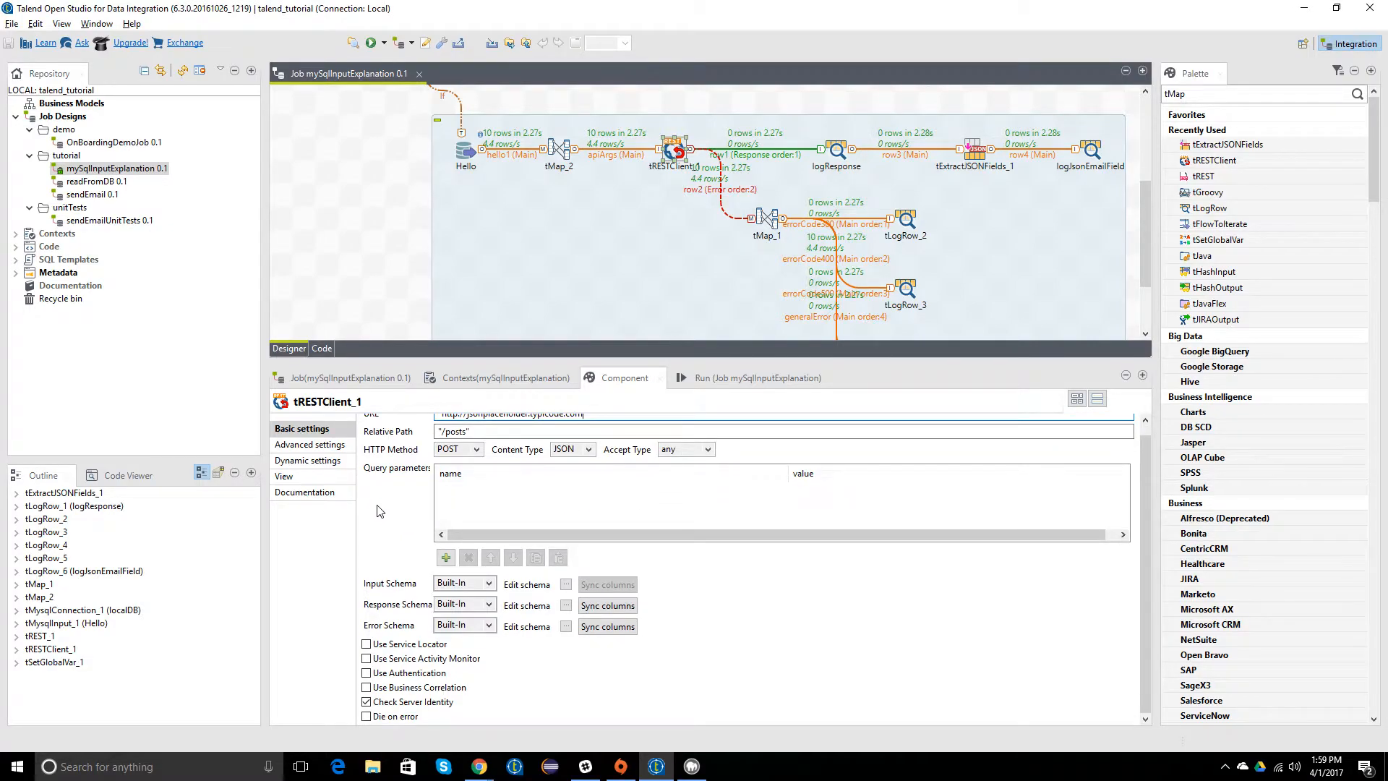
scroll(381, 511, up, 1)
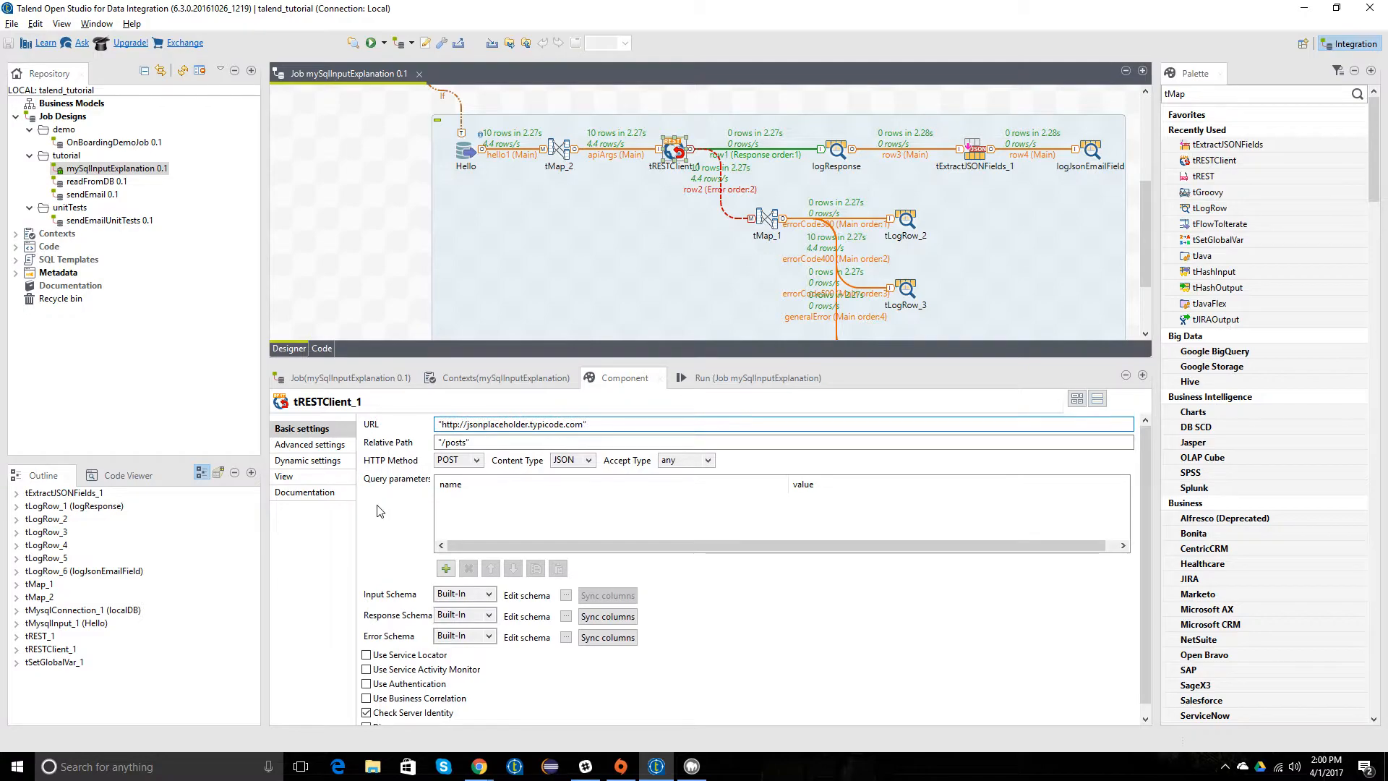
click(304, 446)
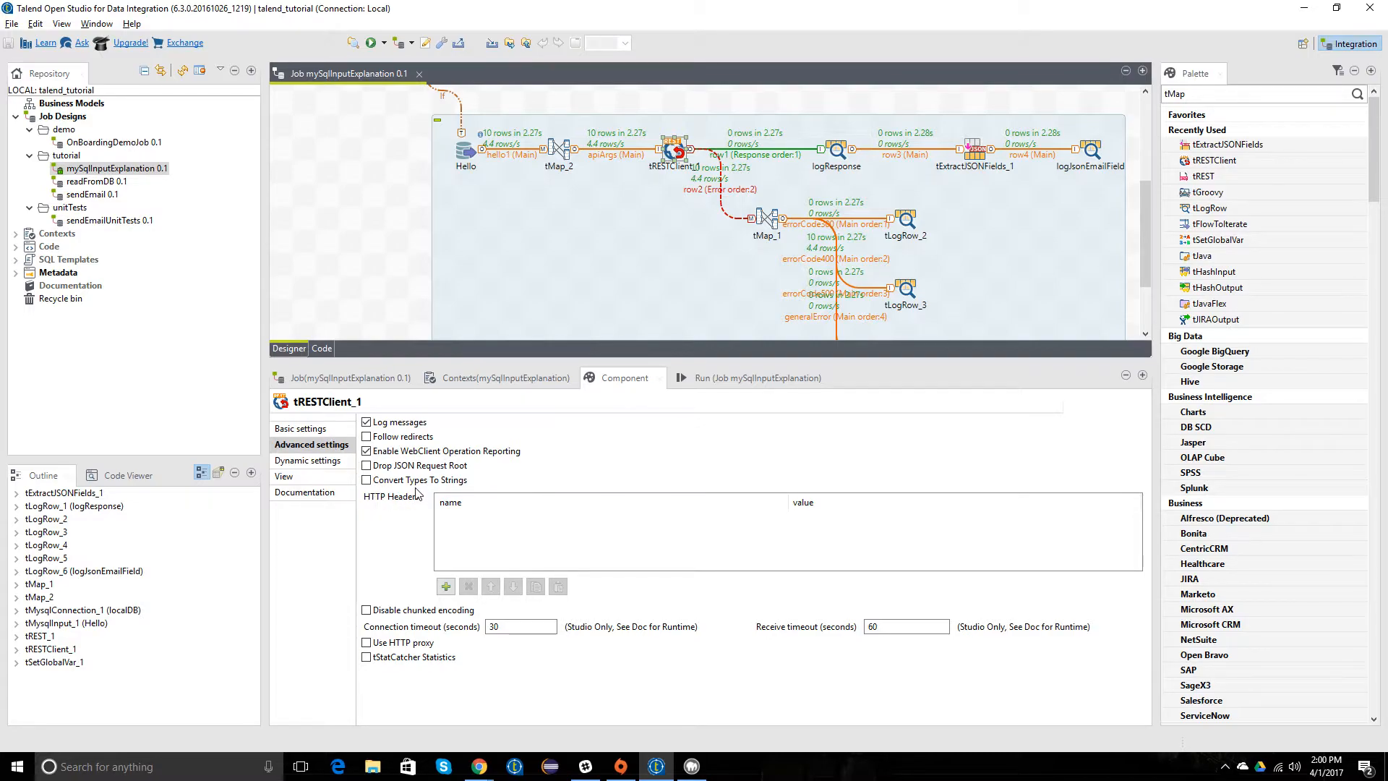
click(335, 465)
click(336, 478)
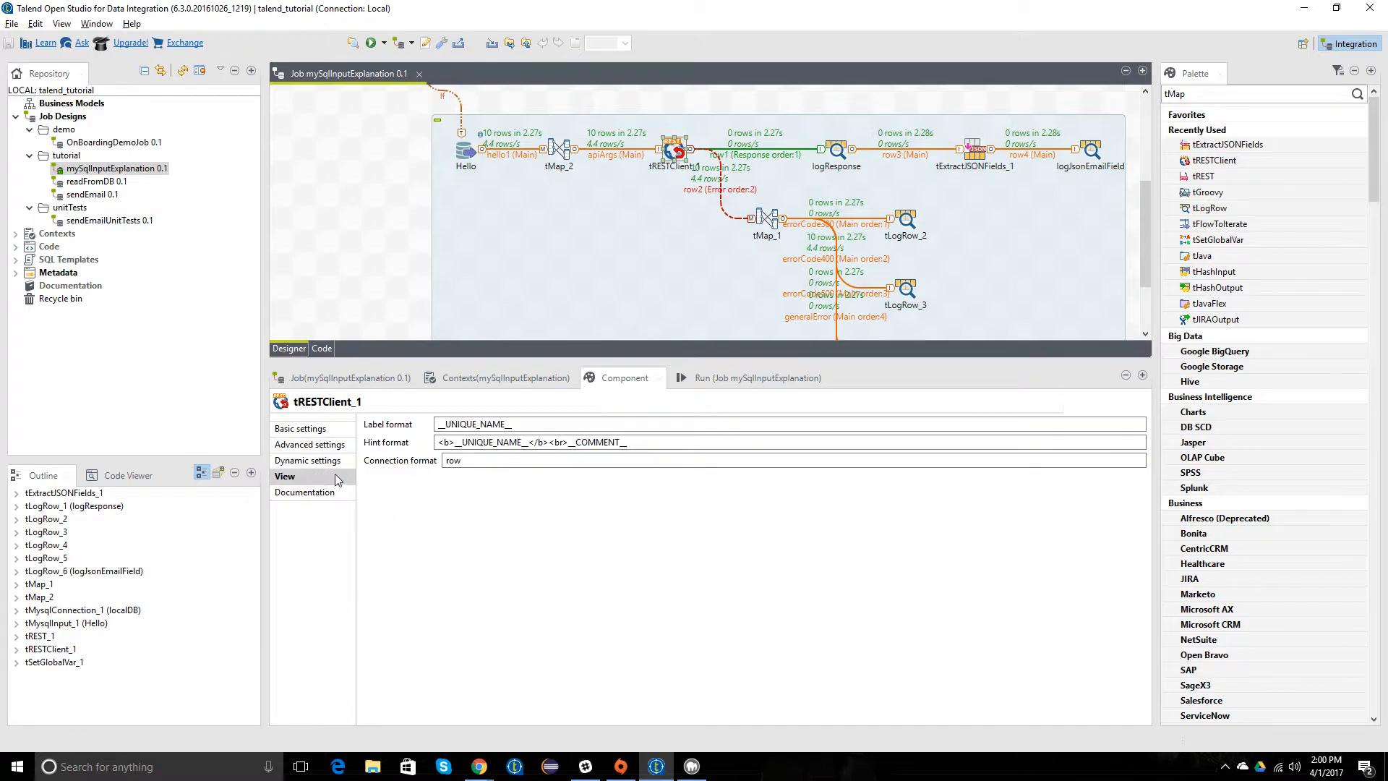
Step: Open tMap_2's apiArgs variable in the Expression Builder and replace the single quotes around foo with escaped double quotes (\")
double_click(558, 150)
click(637, 98)
click(648, 98)
click(665, 97)
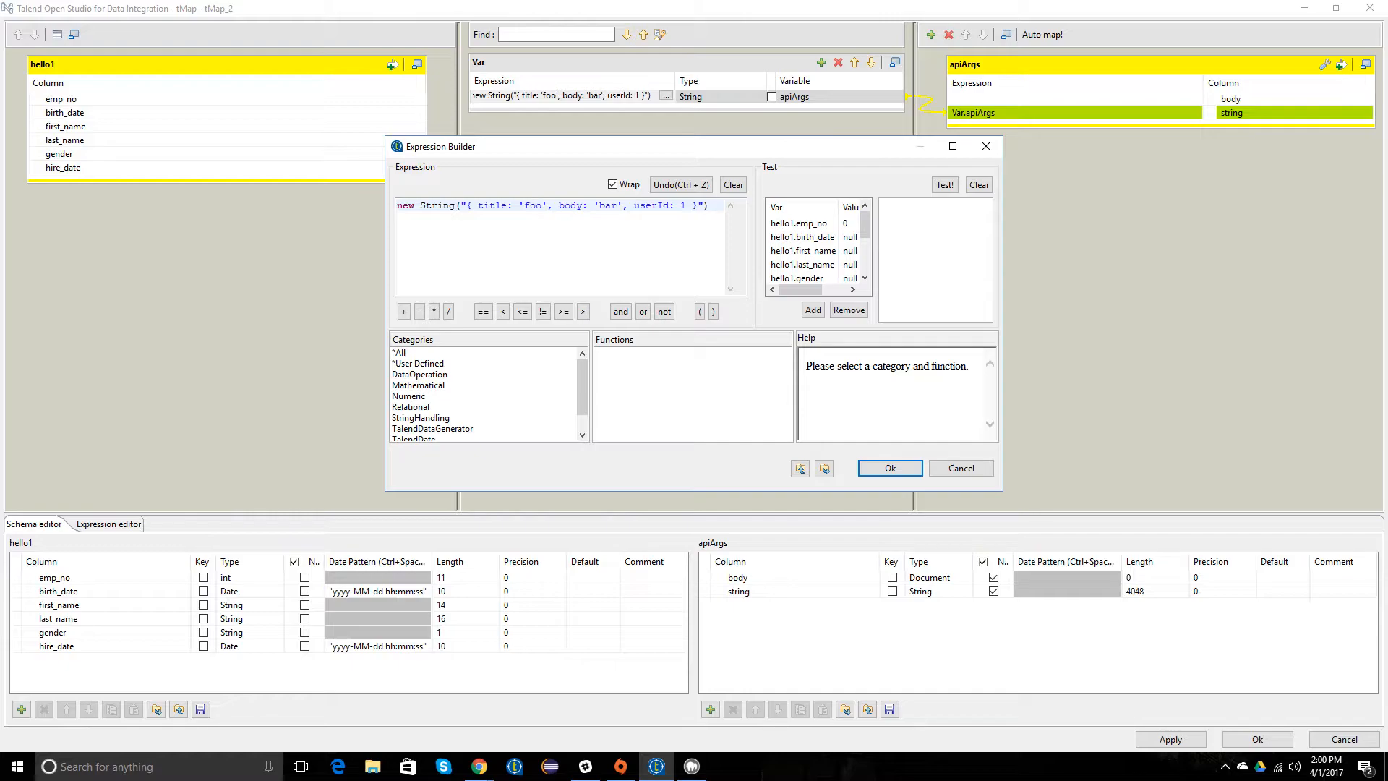
key(Right)
key(BackSpace)
text(;)
key(BackSpace)
text(')
key(BackSpace)
text(")
text(\)
text(\)
key(BackSpace)
text(")
Step: Replace the quotes around bar with \", enclose the userId value as \"1\", and accept the expression and tMap_2's changes
key(shift+Left)
key(shift+Left)
key(ctrl+c)
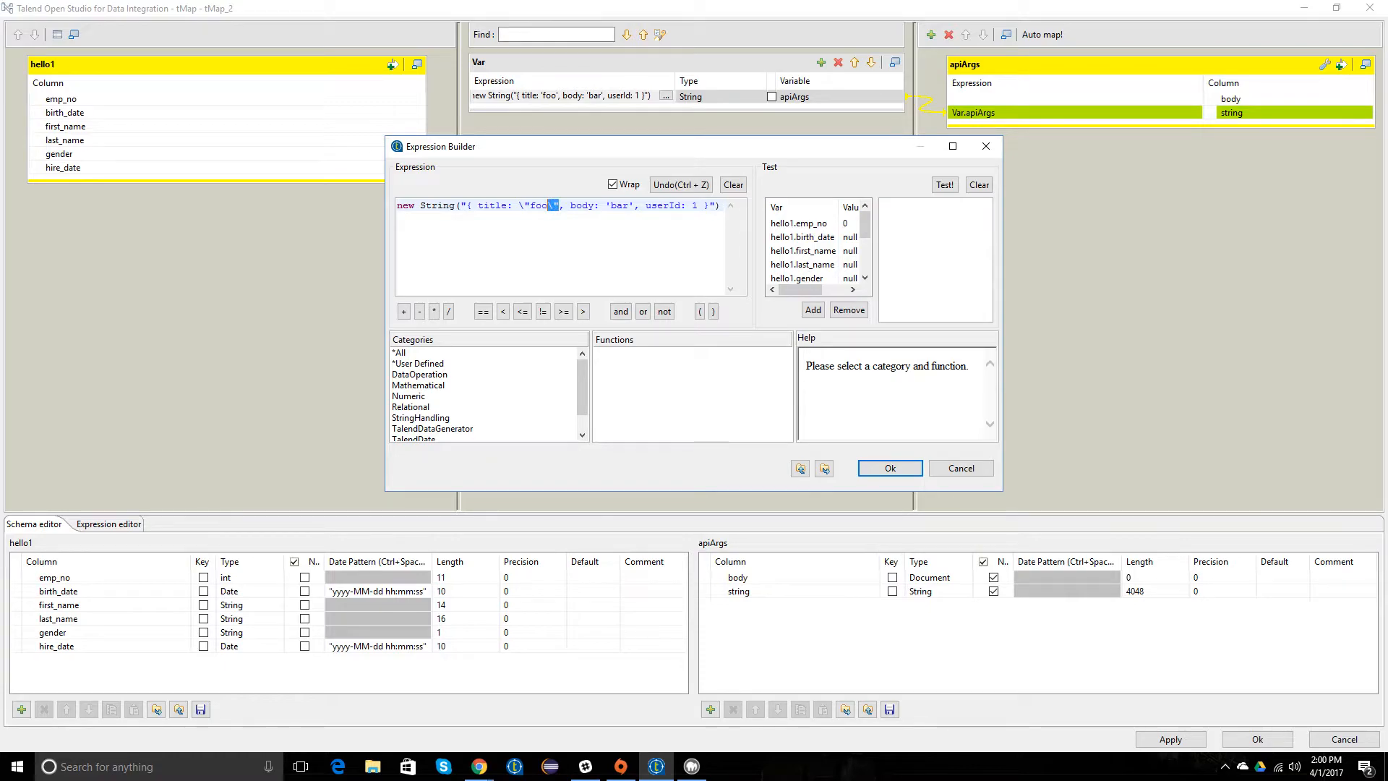
key(Right)
key(BackSpace)
key(ctrl+v)
key(BackSpace)
key(ctrl+v)
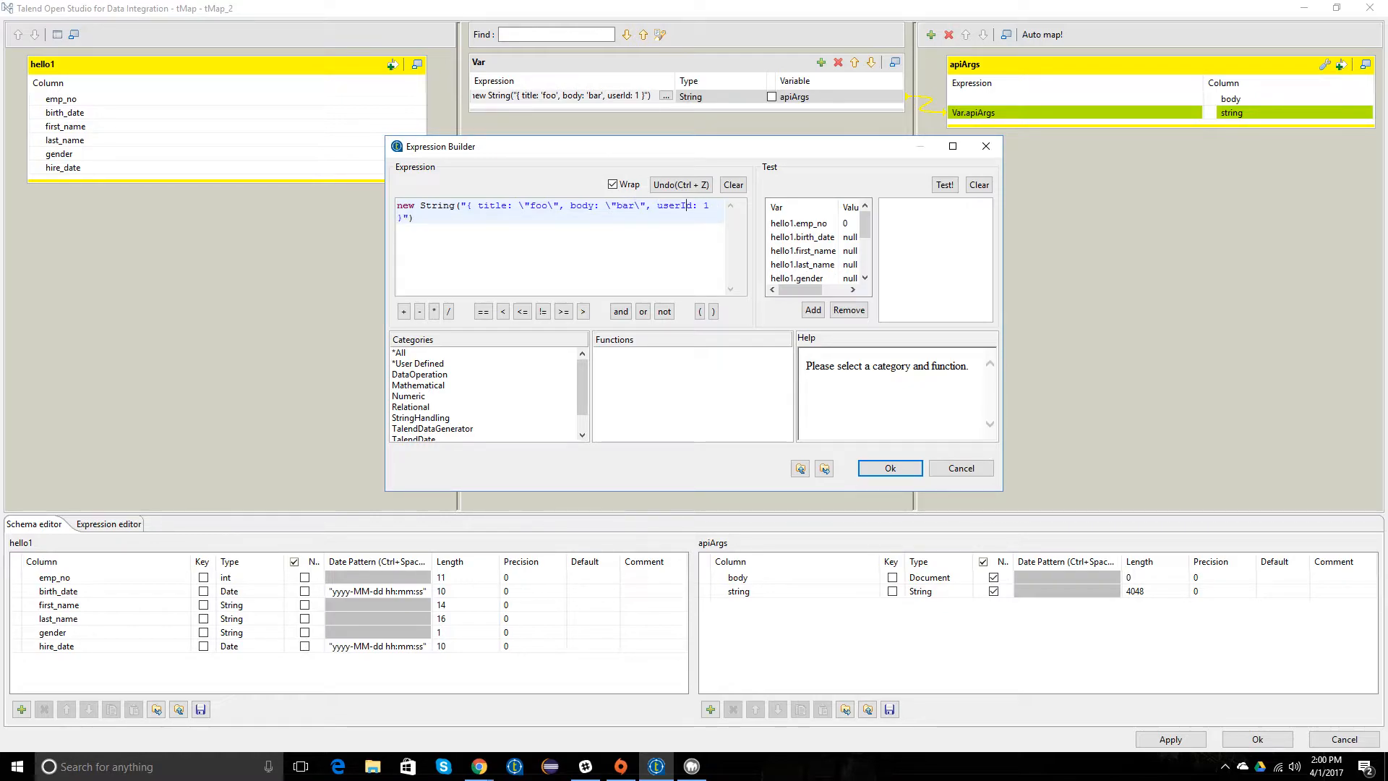
key(ctrl+v)
click(877, 472)
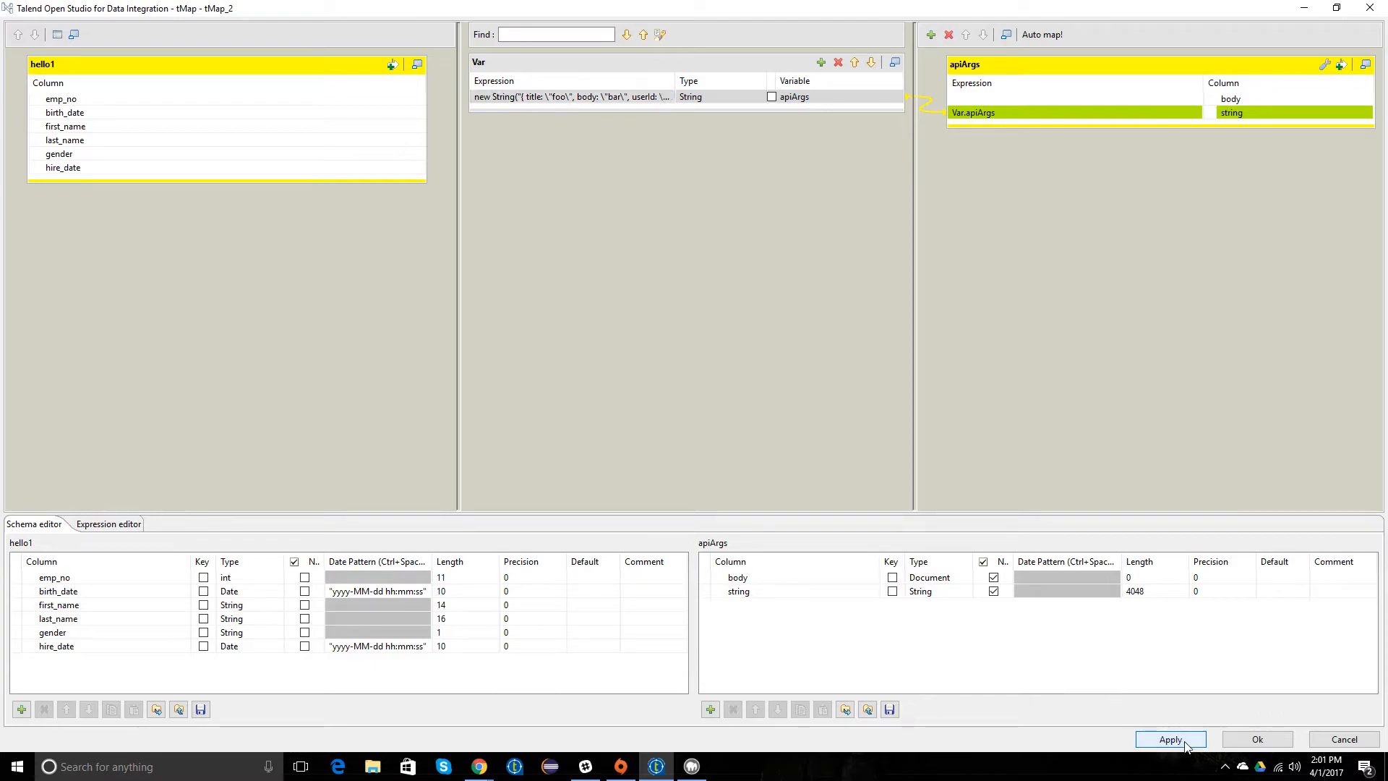
click(1258, 739)
Step: Save the job, run mySqlInputExplanation again and look through its output
click(388, 242)
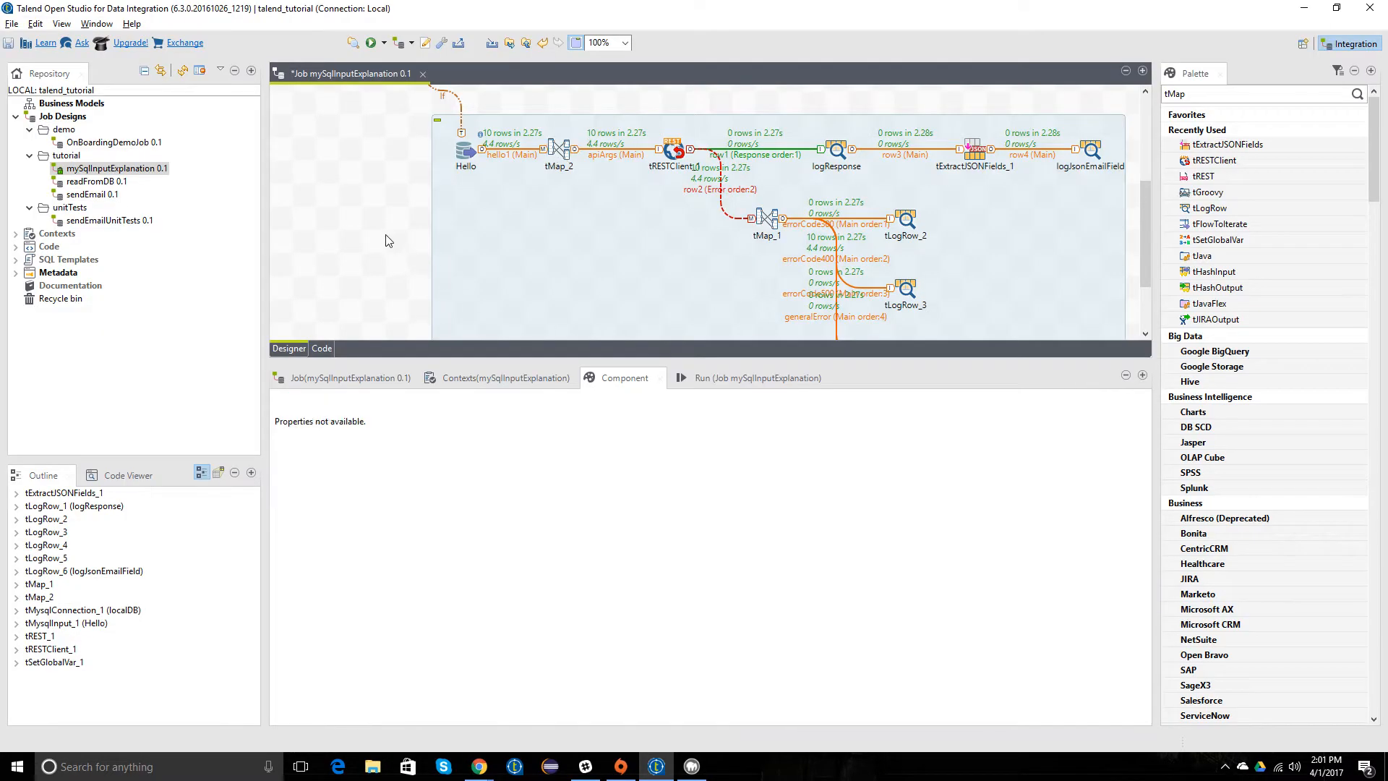
key(ctrl+s)
right_click(121, 170)
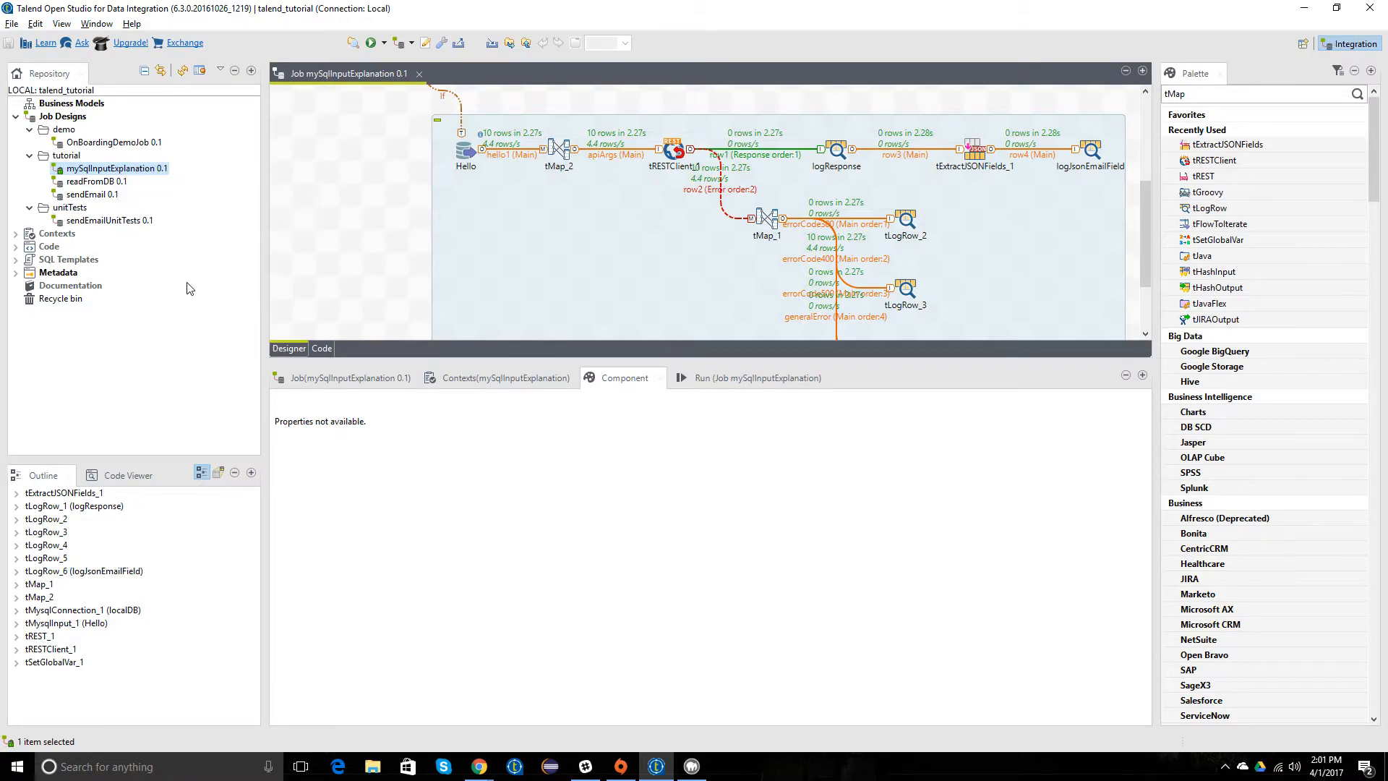
click(163, 290)
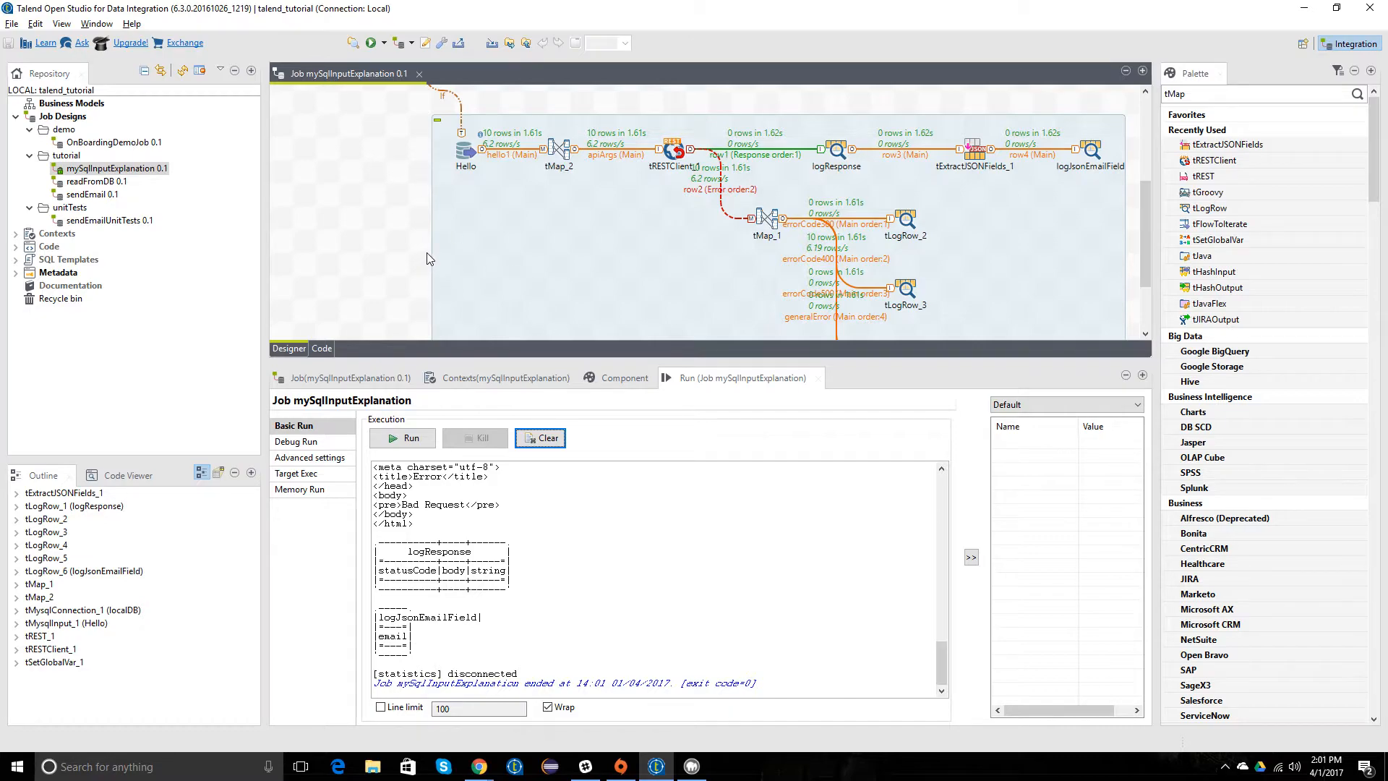
scroll(582, 557, up, 10)
scroll(582, 556, up, 2)
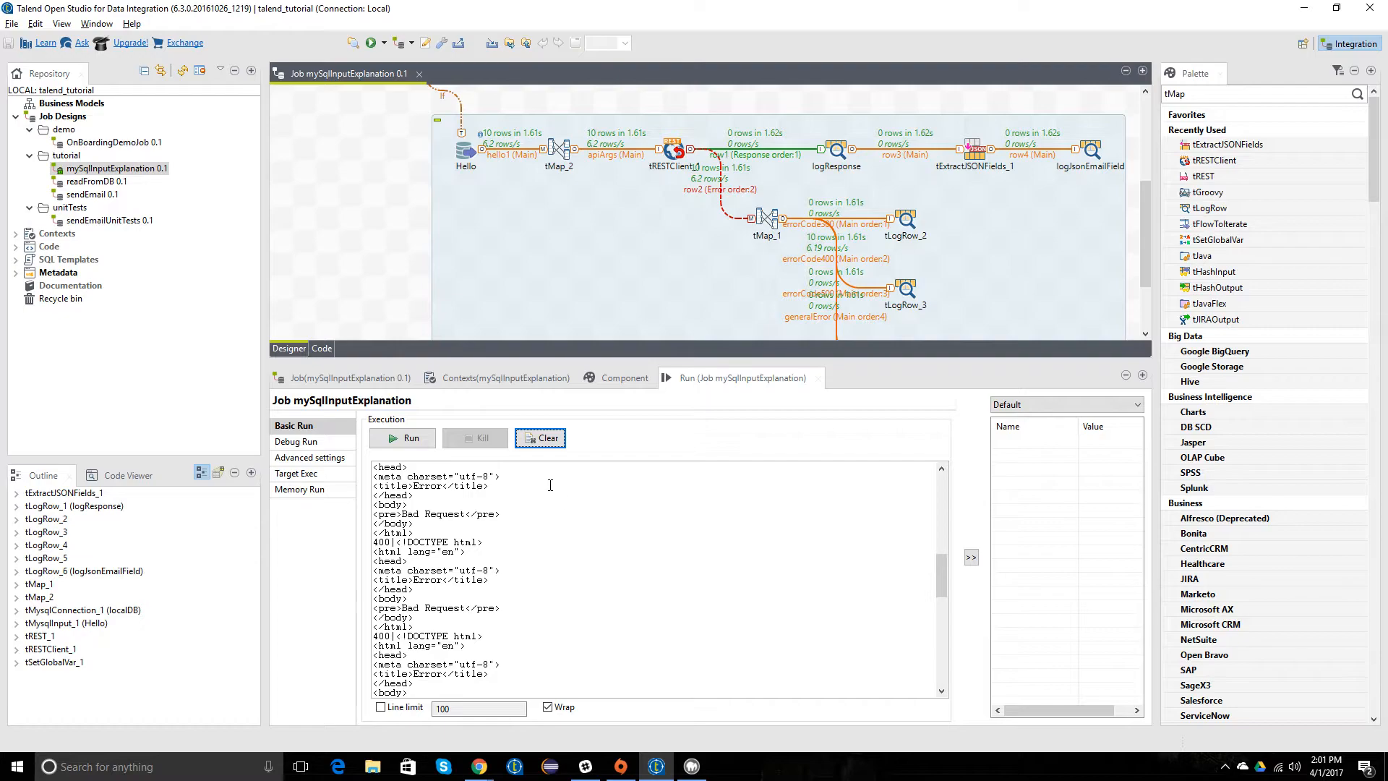
scroll(572, 504, up, 2)
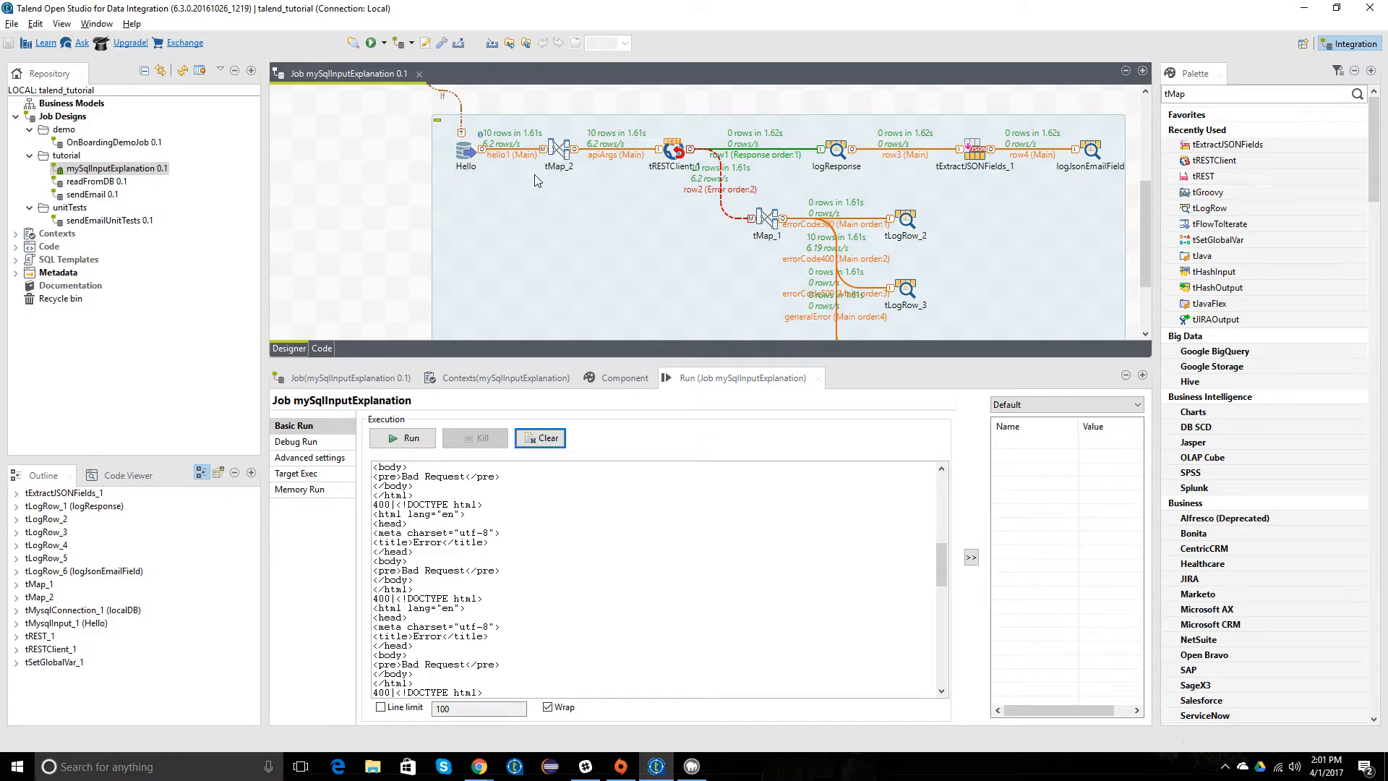
Step: Recheck tRESTClient_1's basic settings and the apiArgs expression in tMap_2, leaving the map editor without changes
click(673, 152)
double_click(673, 152)
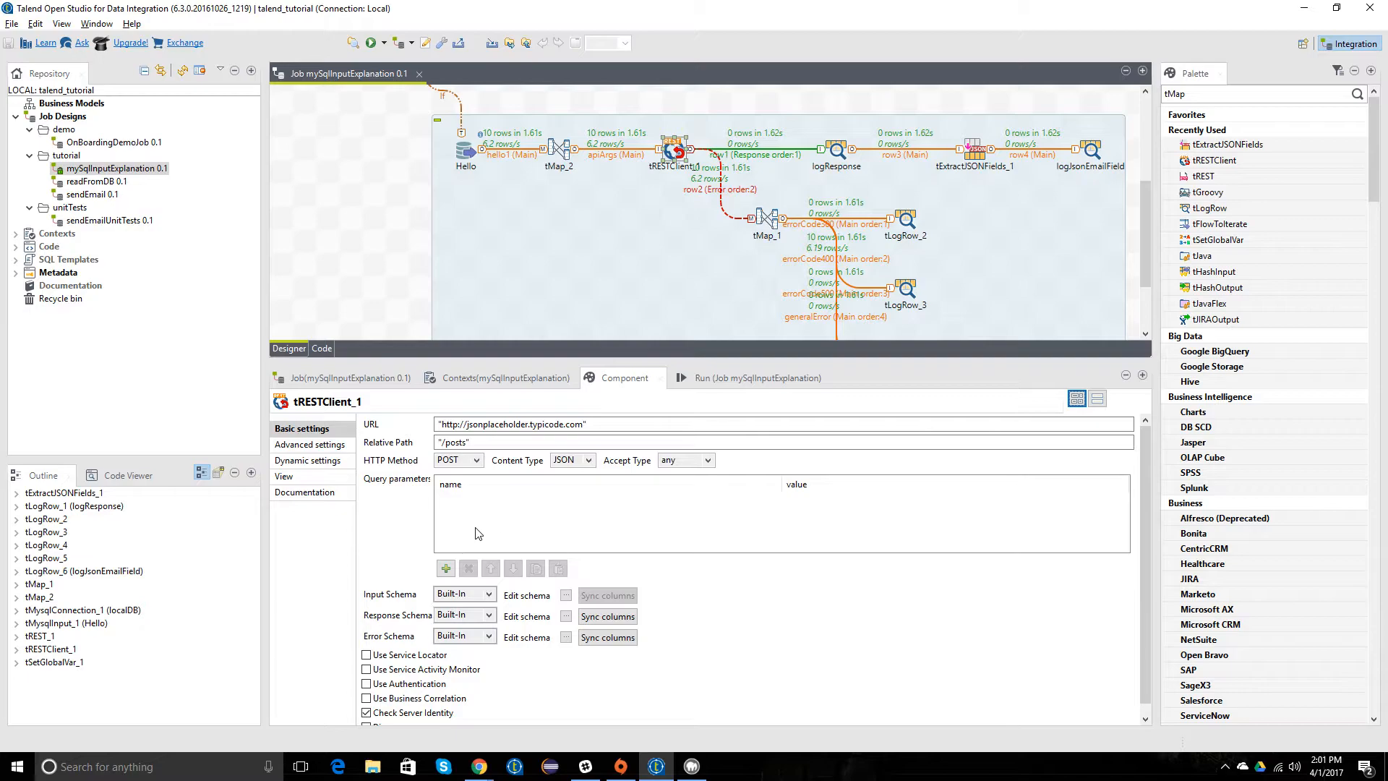
click(563, 148)
double_click(563, 146)
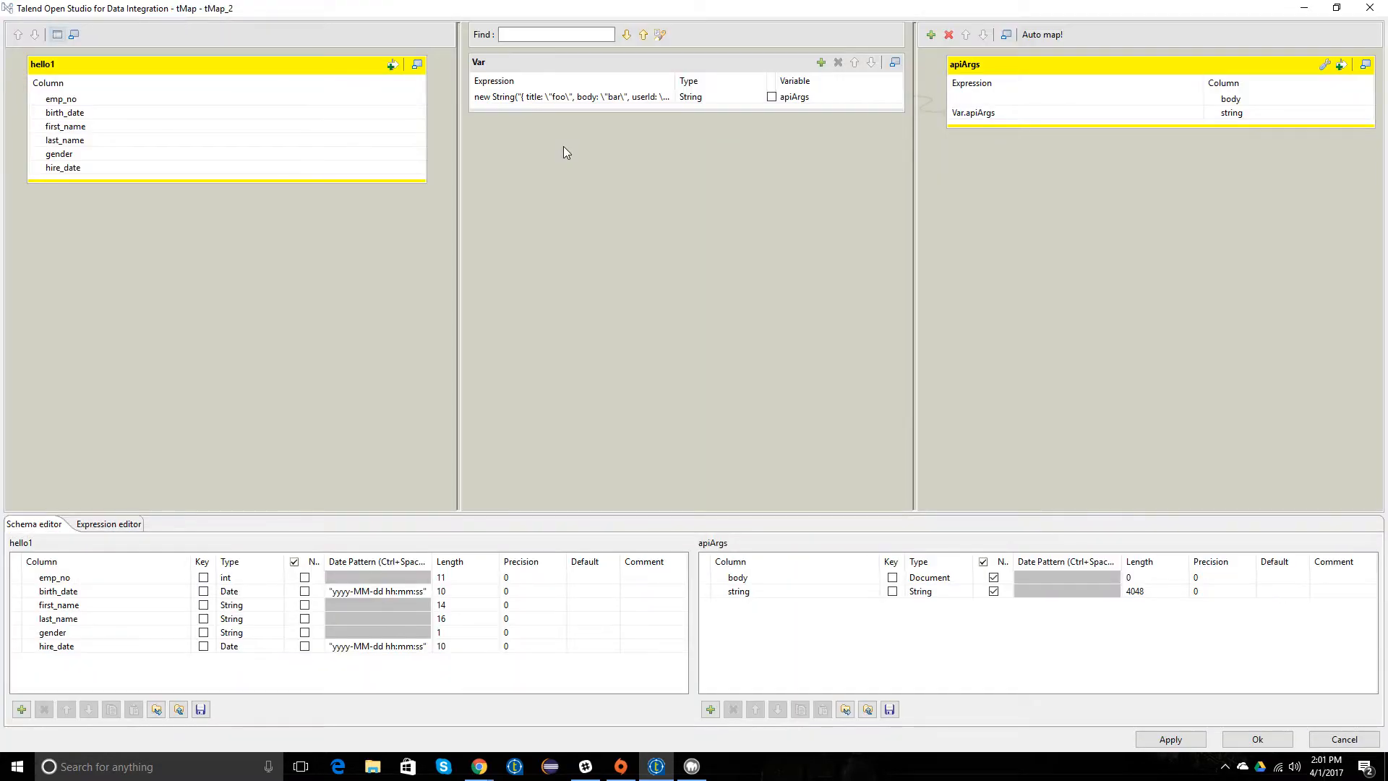
click(554, 96)
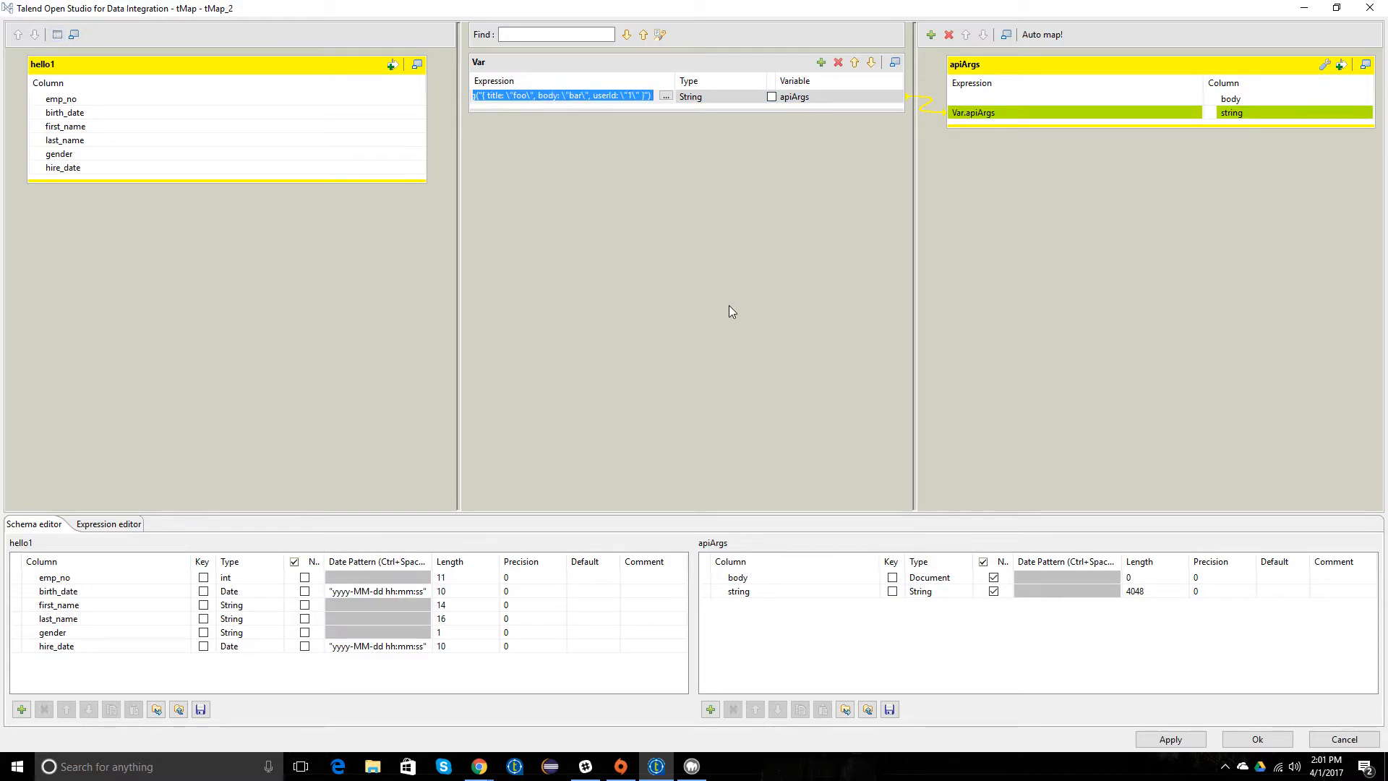
click(1343, 742)
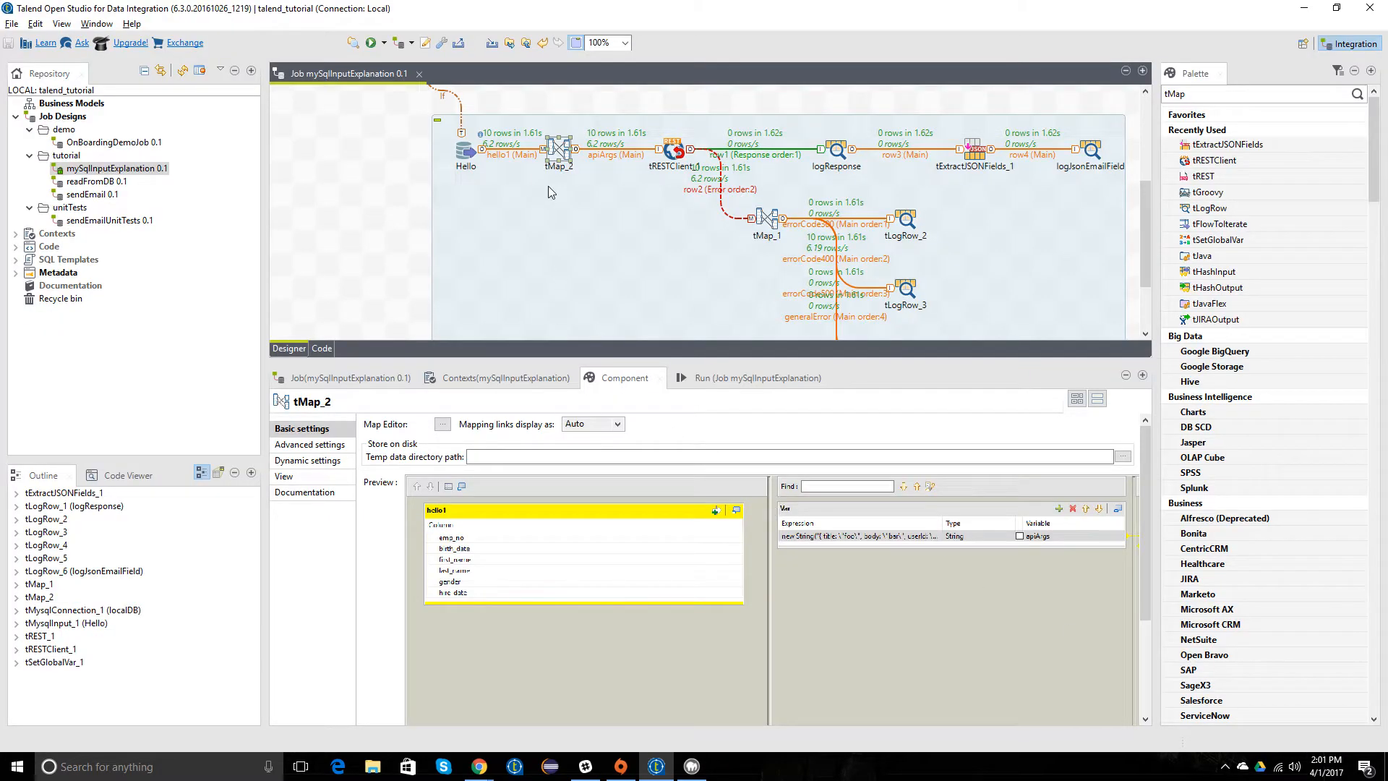
Step: Delete the apiArgs connection between tMap_2 and tRESTClient_1 and move the tRESTClient_1 subjob farther from tMap_2
click(620, 155)
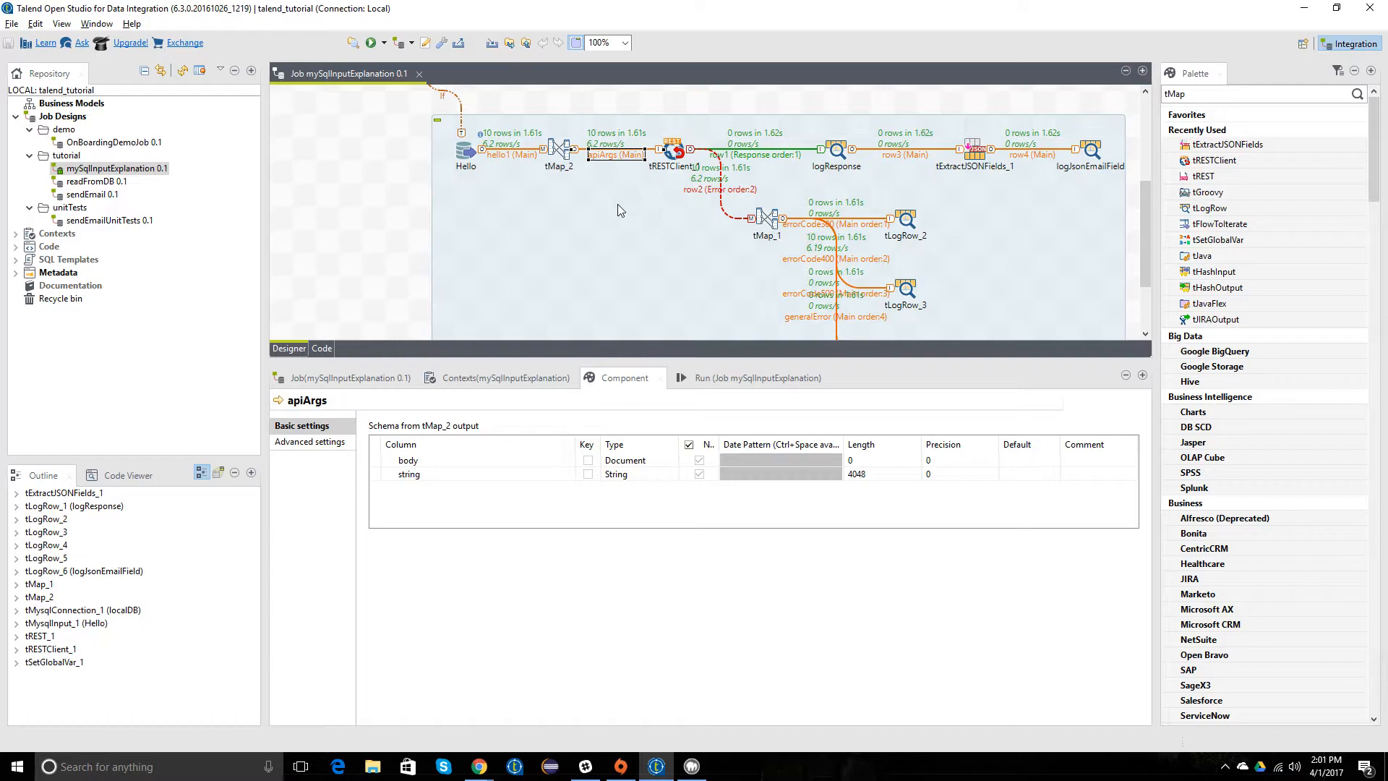
key(Delete)
drag(672, 214, 768, 216)
Step: Find tLogRow by searching the palette for tLog, place one beside tMap_2, and connect tMap_2's apiArgs output to it
drag(1197, 94, 1102, 91)
text(tLog)
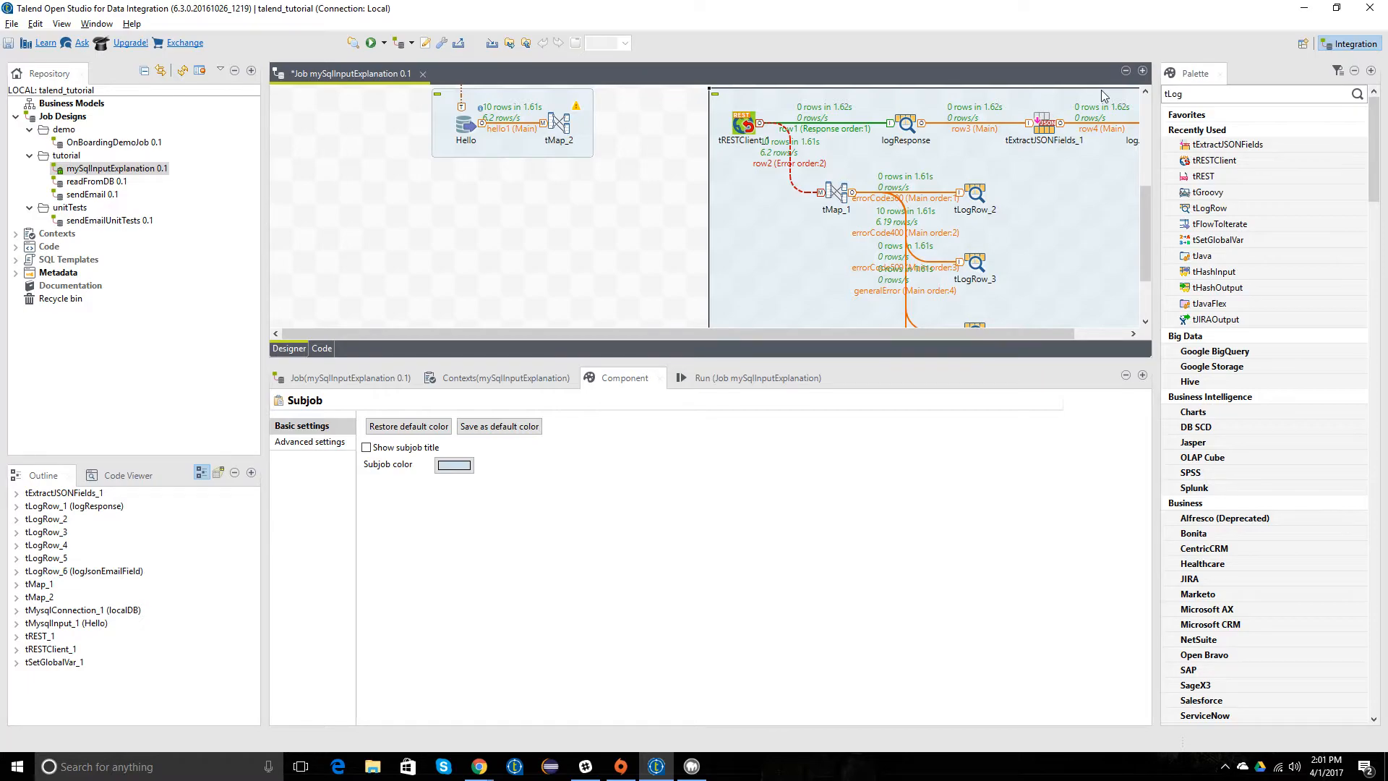
drag(1210, 144, 631, 127)
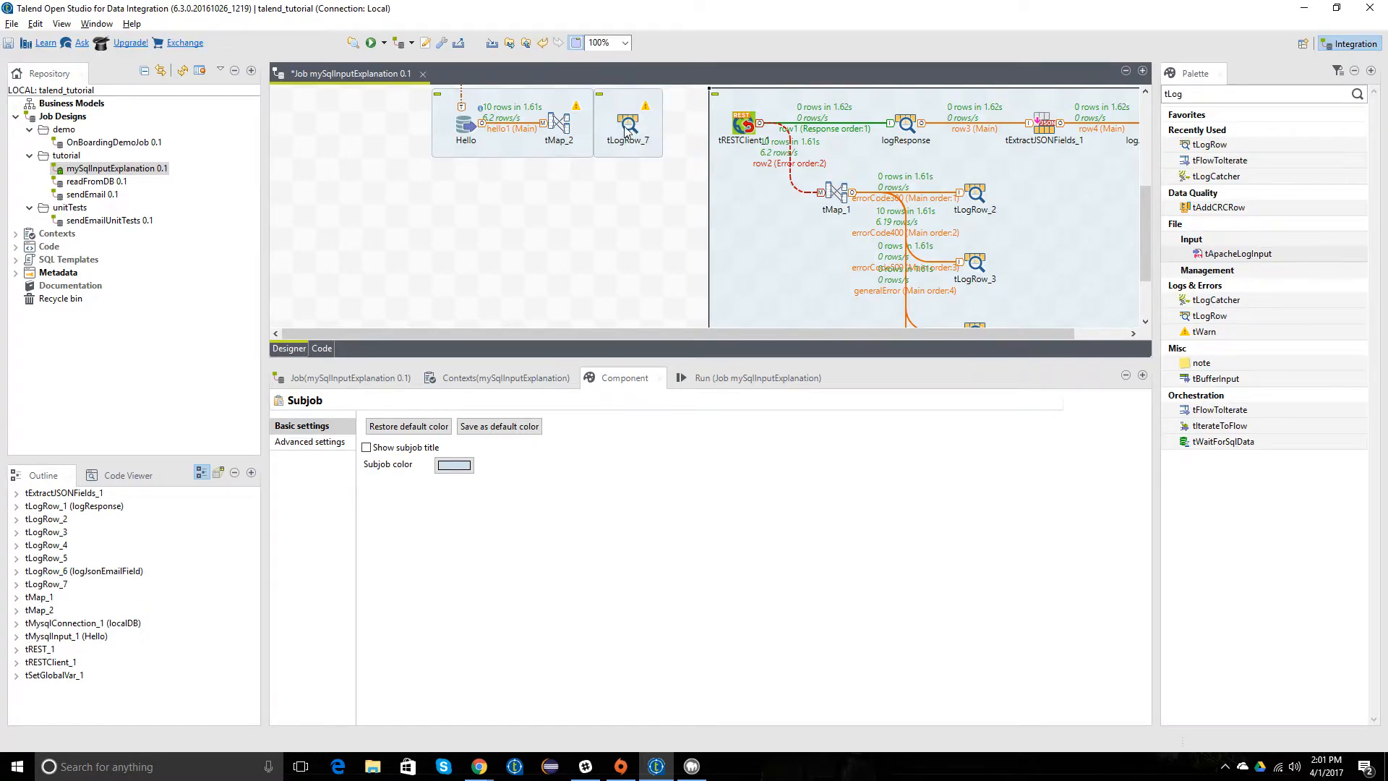
right_click(560, 124)
mouse_move(592, 134)
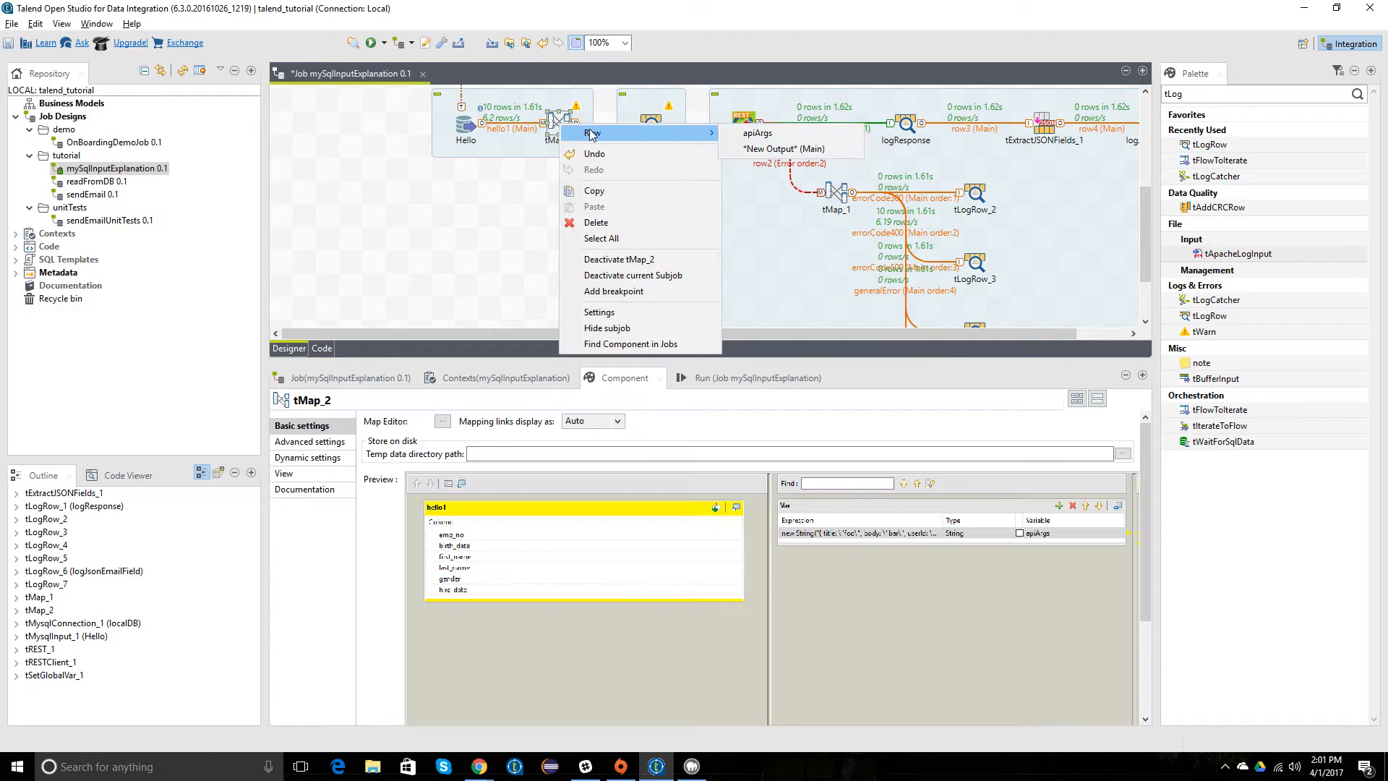
click(758, 133)
click(653, 127)
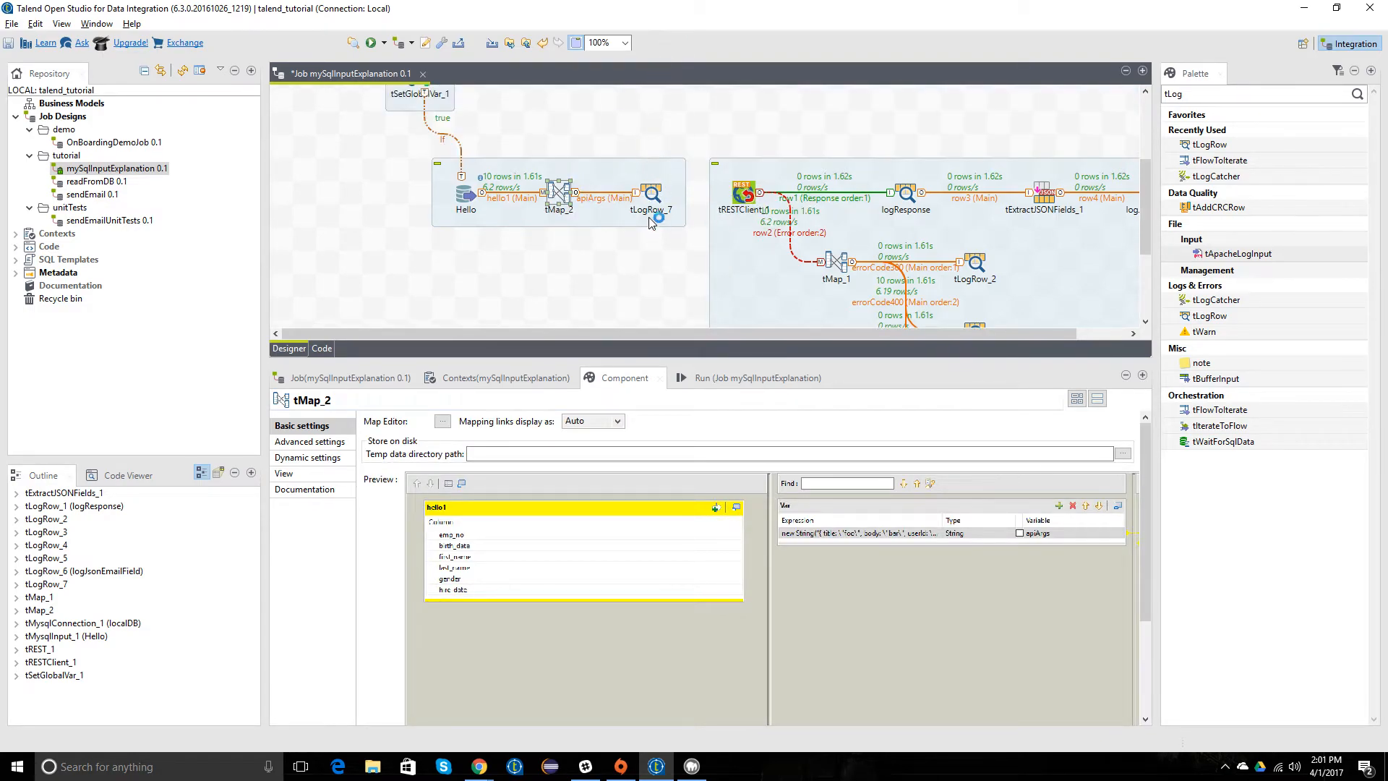
Step: Connect tLogRow_7's main row output to tRESTClient_1 and save the job
right_click(651, 194)
click(846, 201)
click(749, 193)
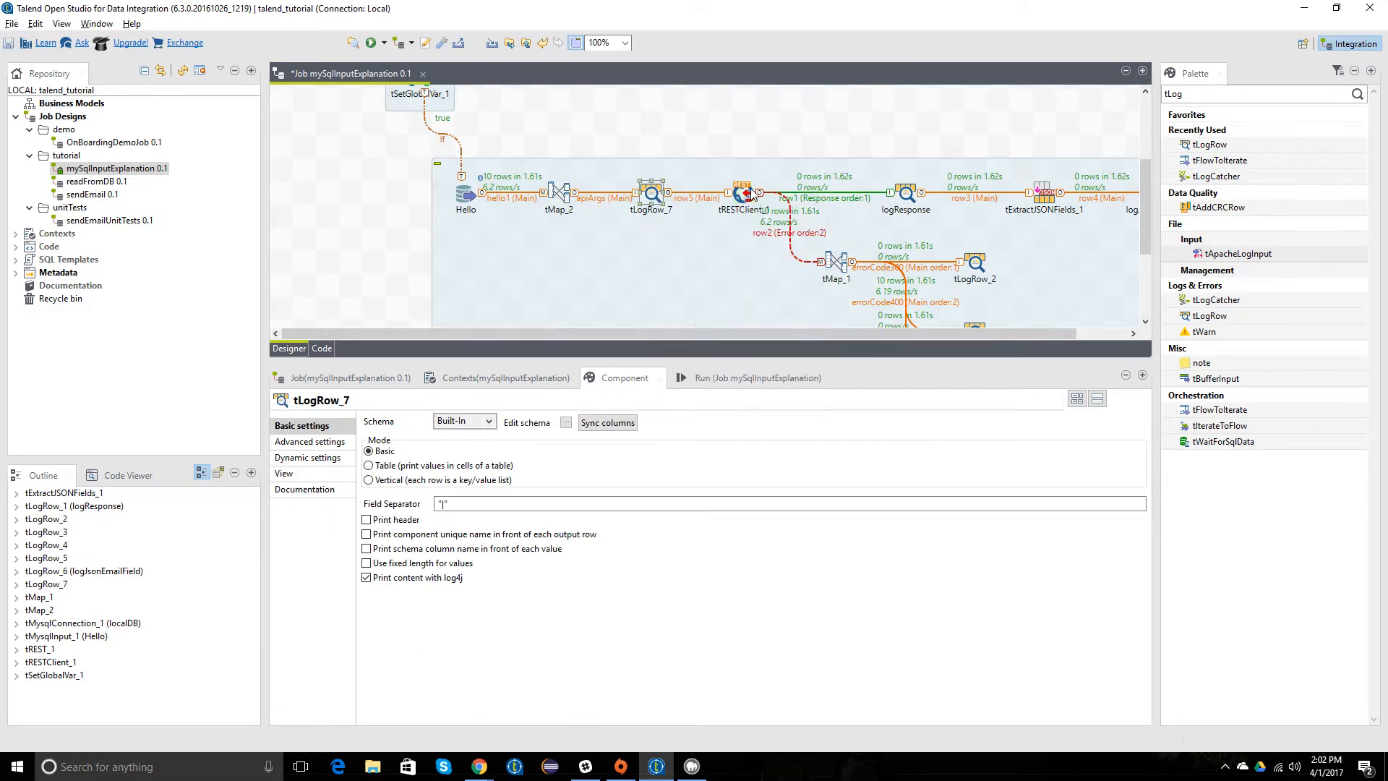
click(697, 139)
key(ctrl+s)
Step: Set tLogRow_7 to Table mode with synced columns and save the job
click(651, 194)
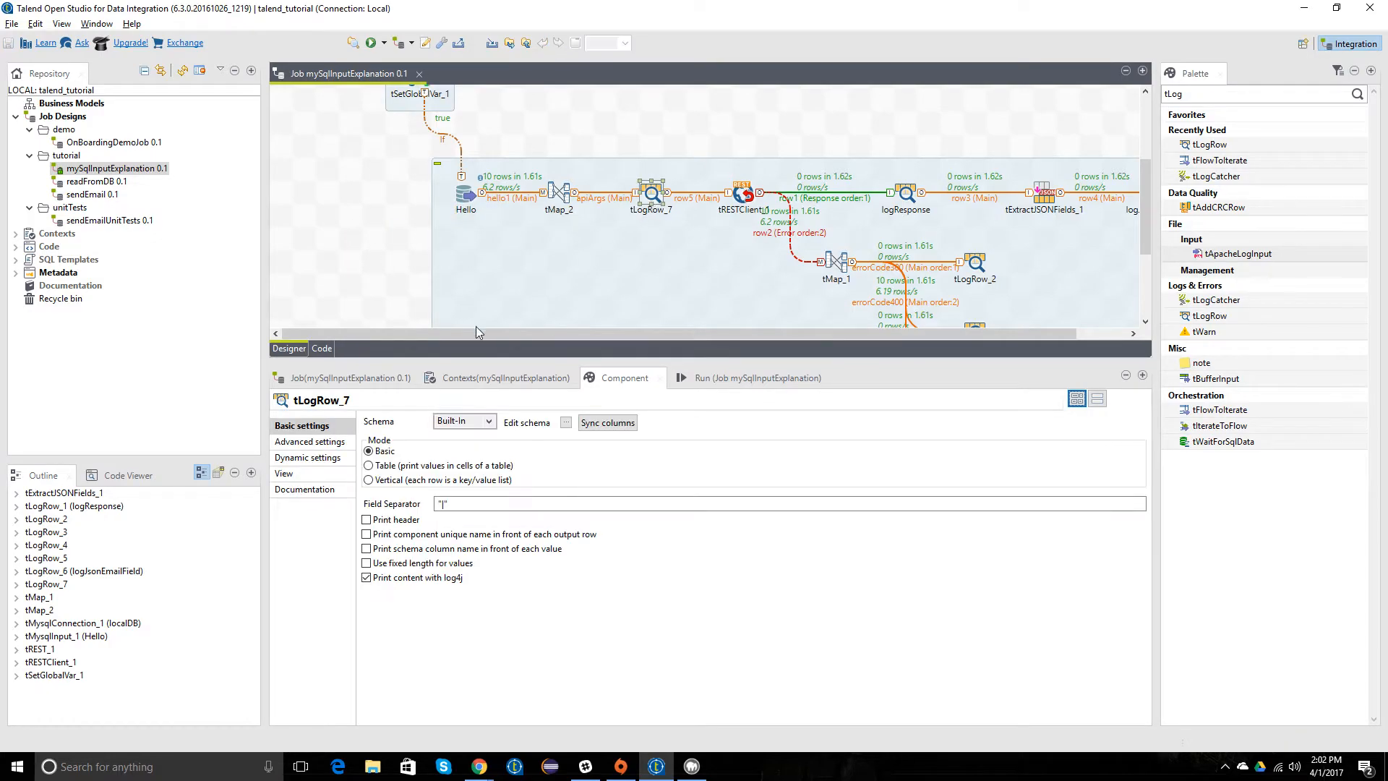
click(369, 465)
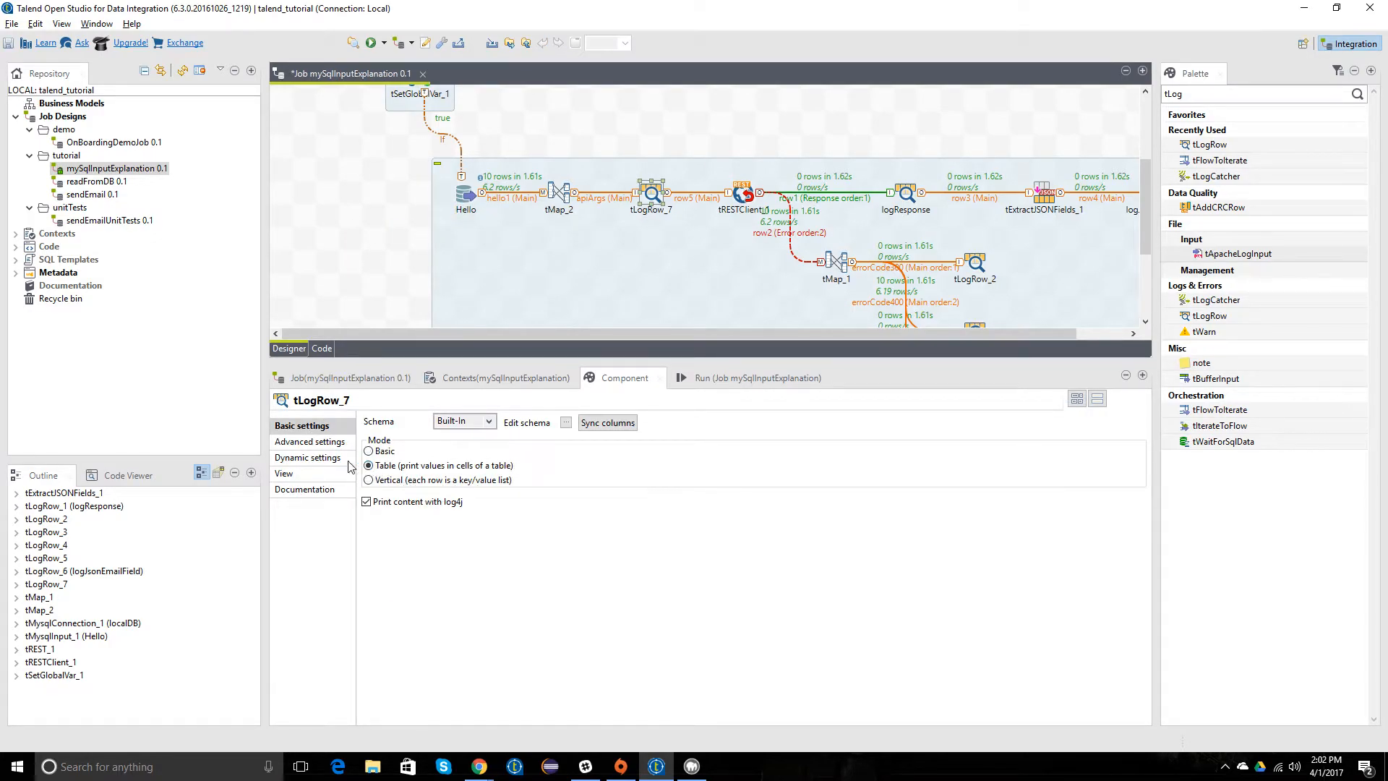
click(604, 428)
click(329, 255)
key(ctrl+s)
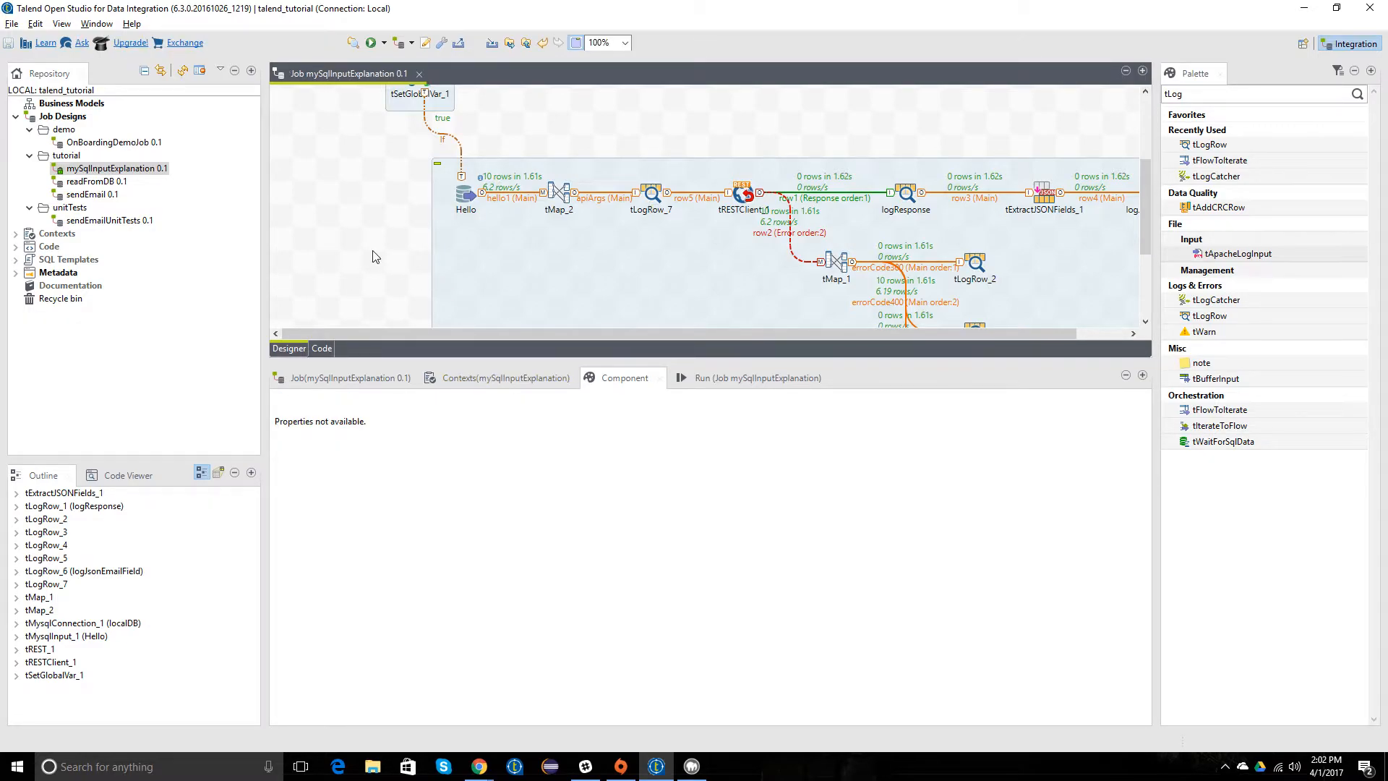
Step: Run mySqlInputExplanation and examine the body and string values logged in tLogRow_7's output table
click(109, 170)
right_click(107, 172)
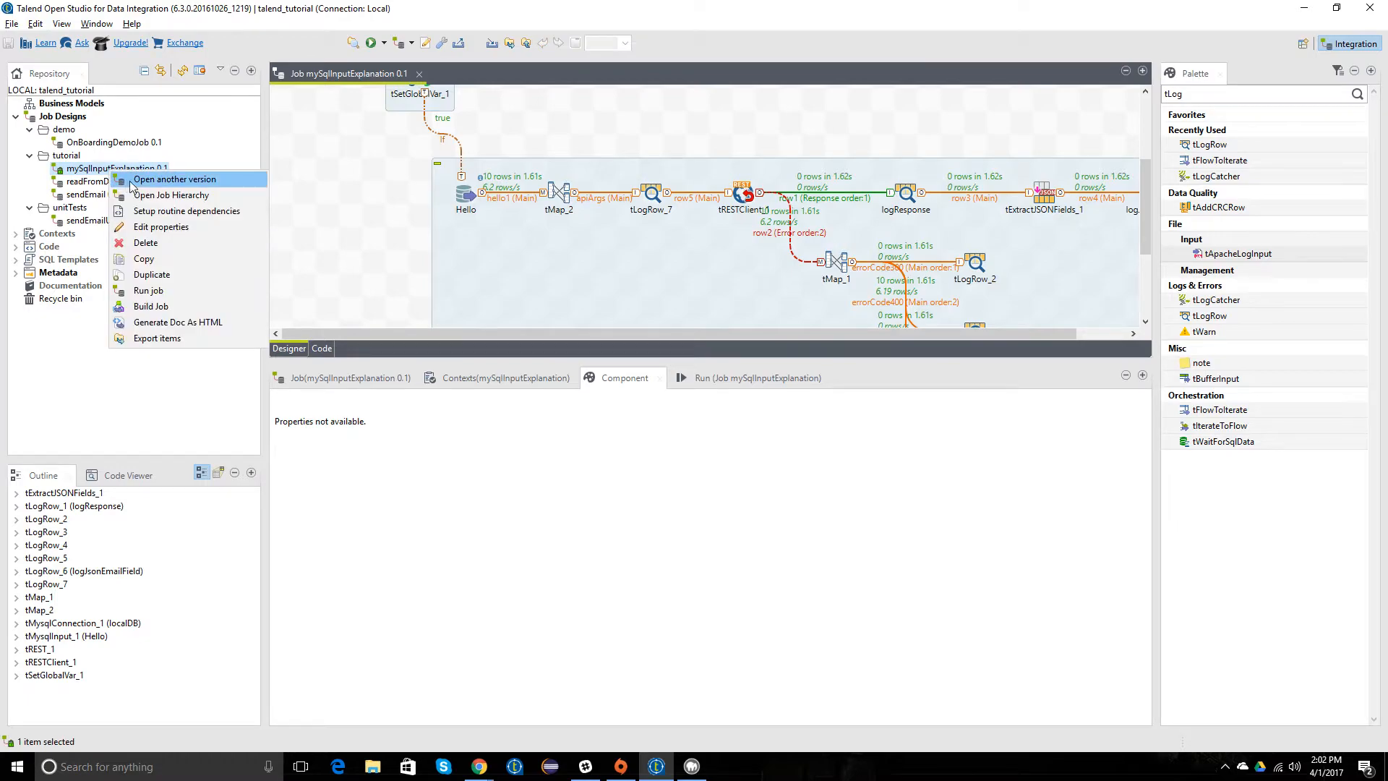
click(145, 283)
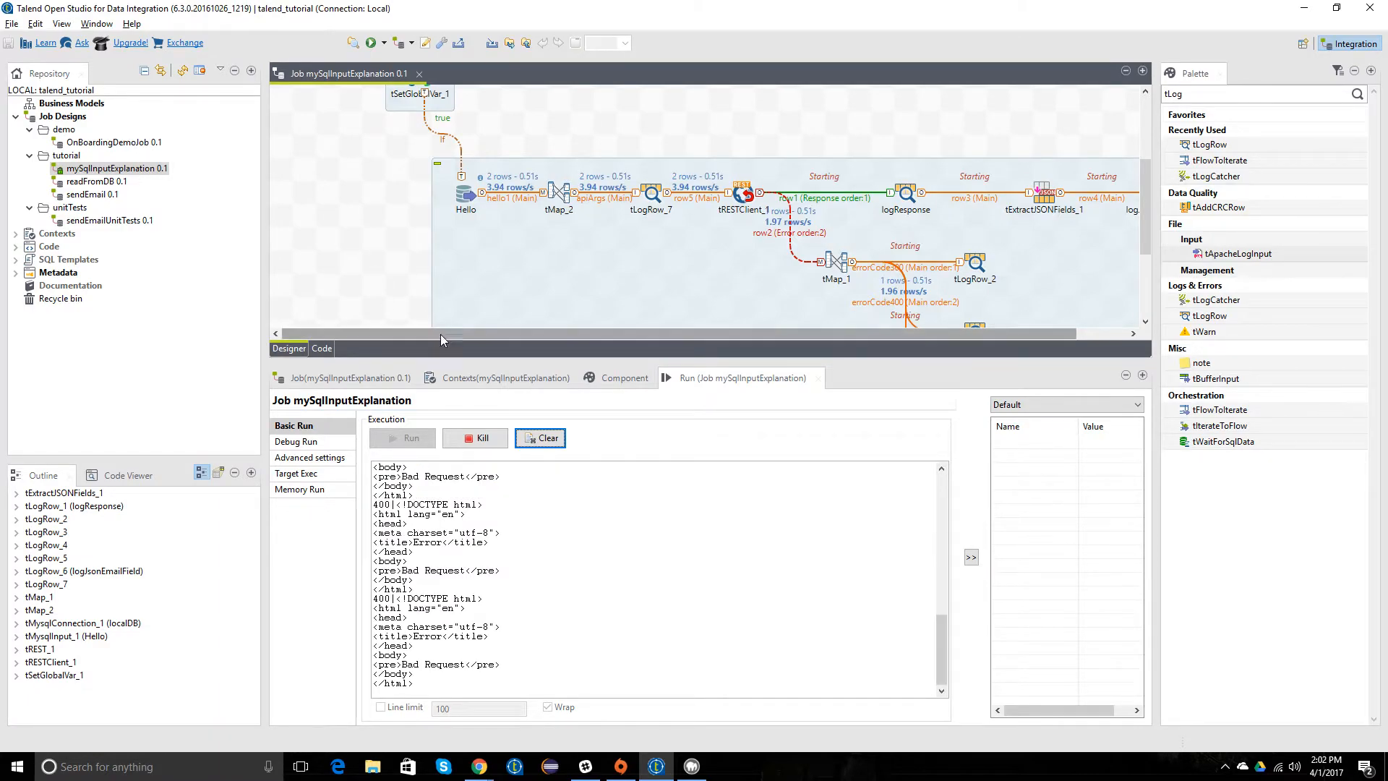
scroll(682, 584, up, 3)
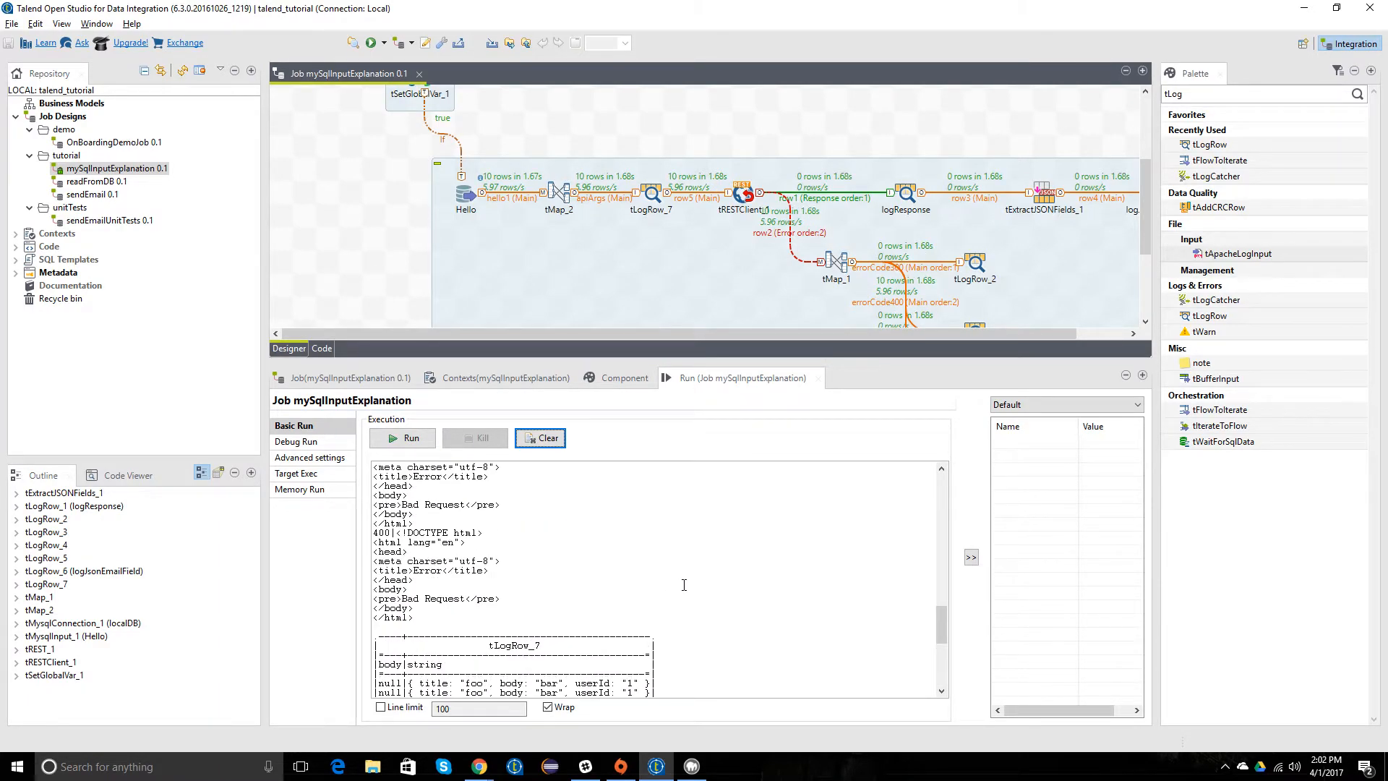
scroll(684, 585, down, 2)
scroll(684, 590, down, 1)
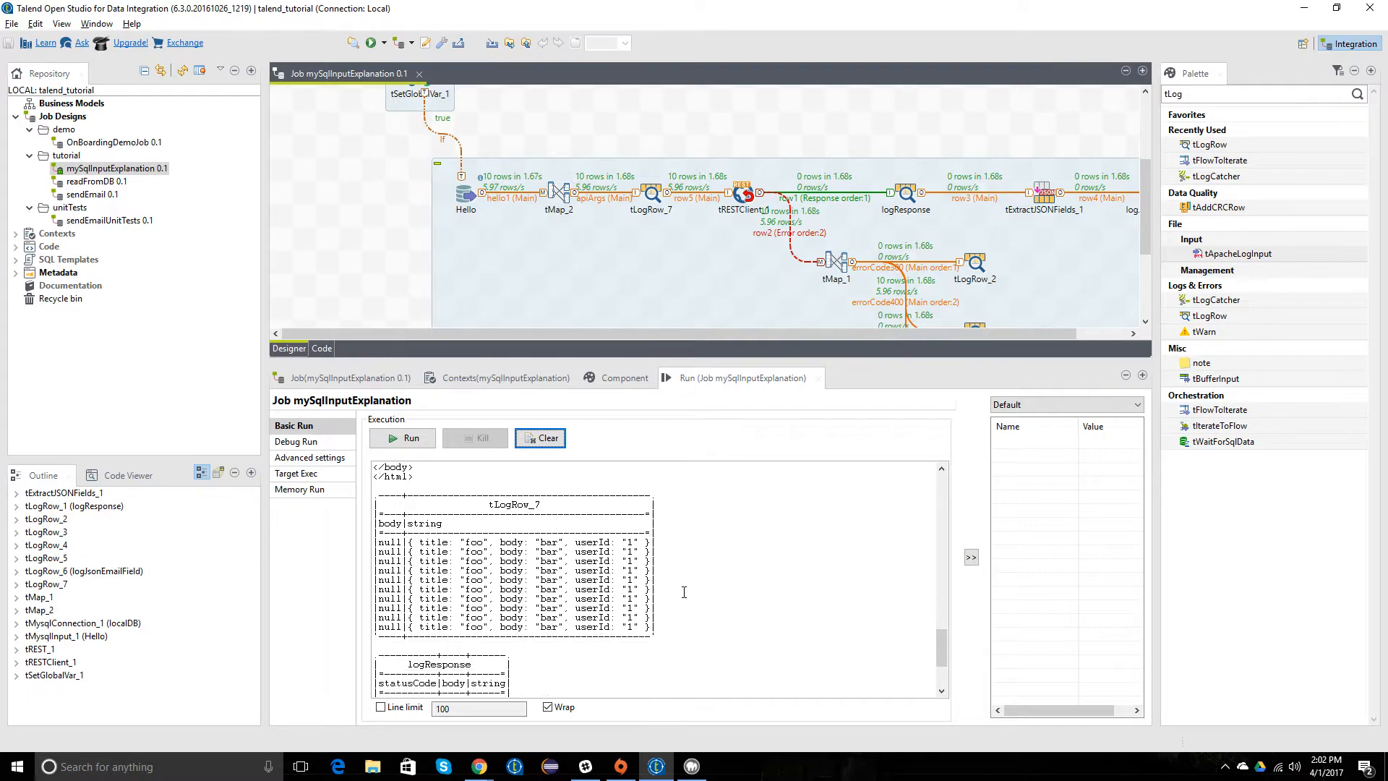
drag(412, 542, 643, 544)
click(630, 552)
drag(385, 544, 408, 544)
click(424, 550)
click(468, 554)
Step: Look through tRESTClient_1's basic, advanced, dynamic, view and documentation settings
double_click(745, 195)
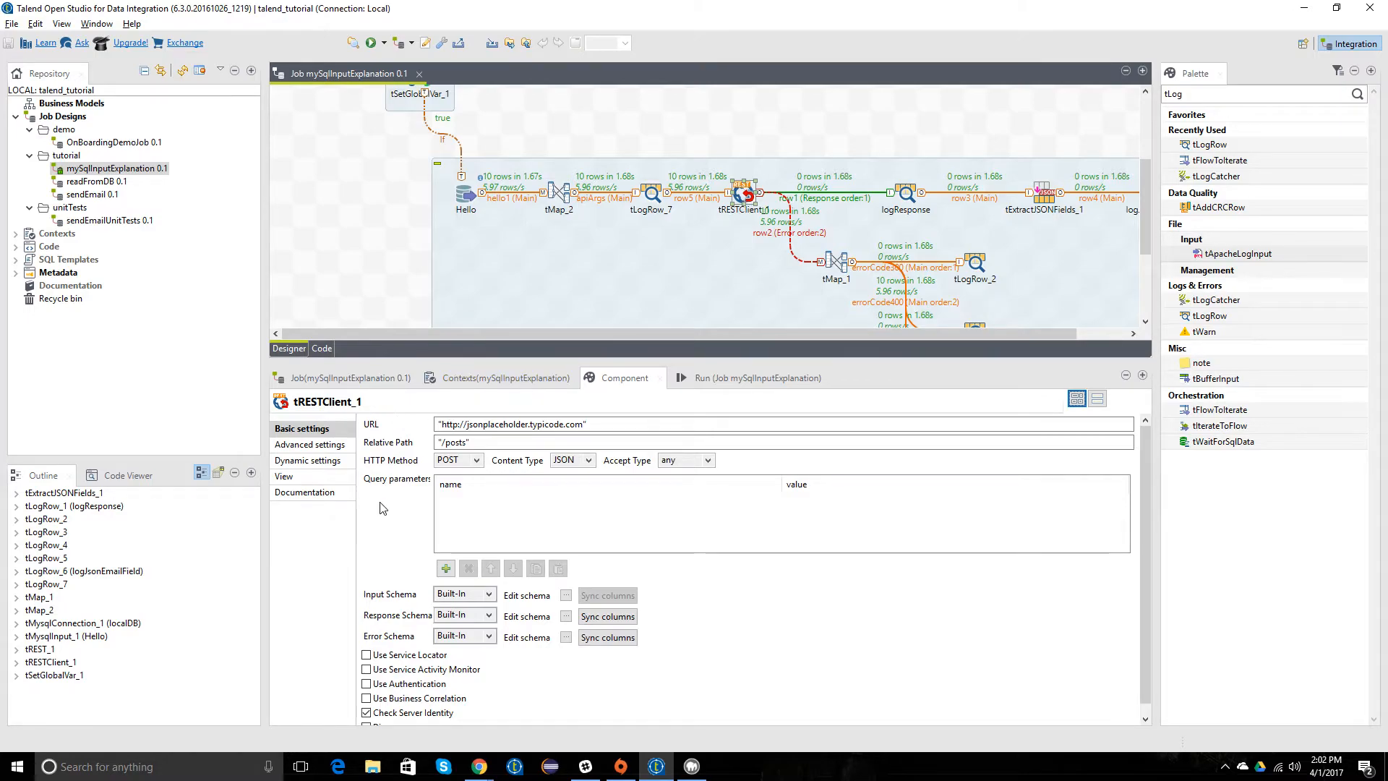
scroll(391, 512, down, 1)
click(323, 463)
click(329, 447)
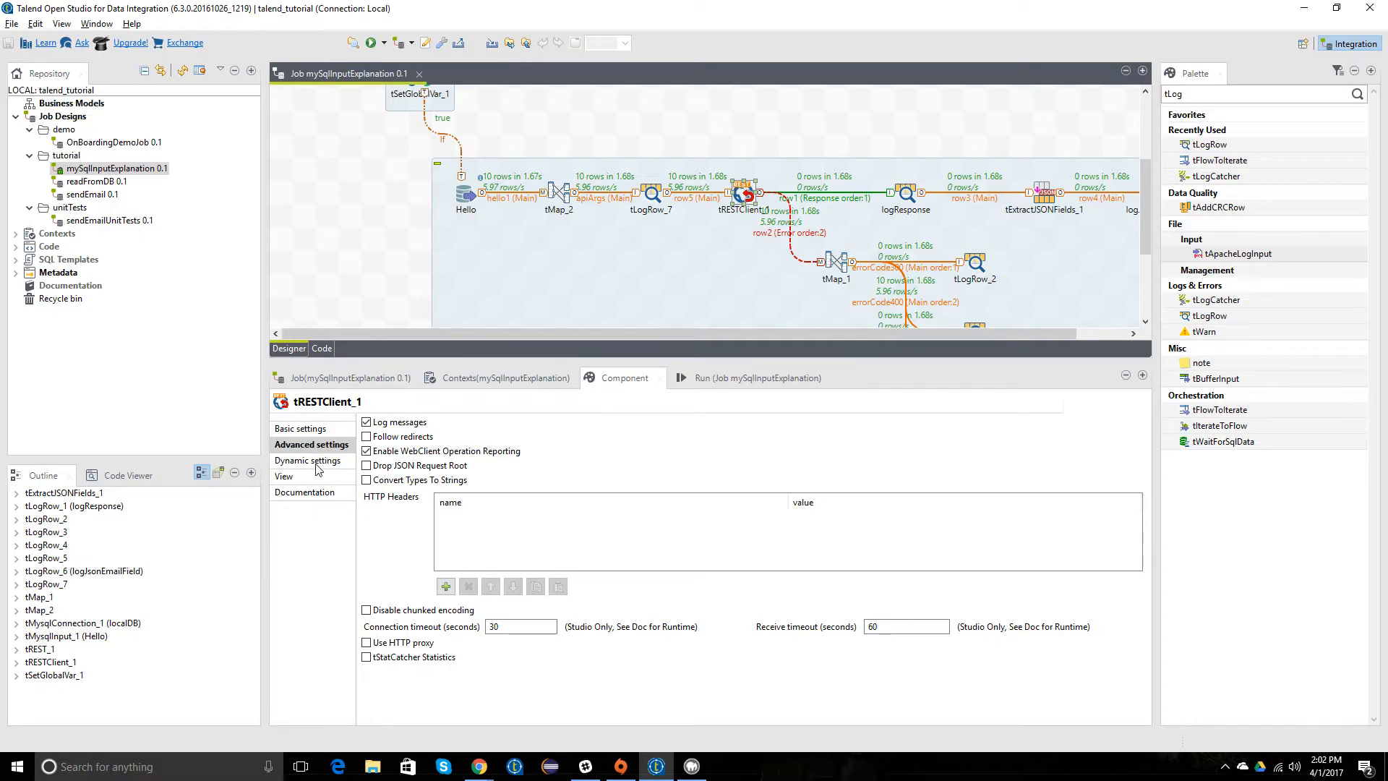
click(318, 477)
click(316, 465)
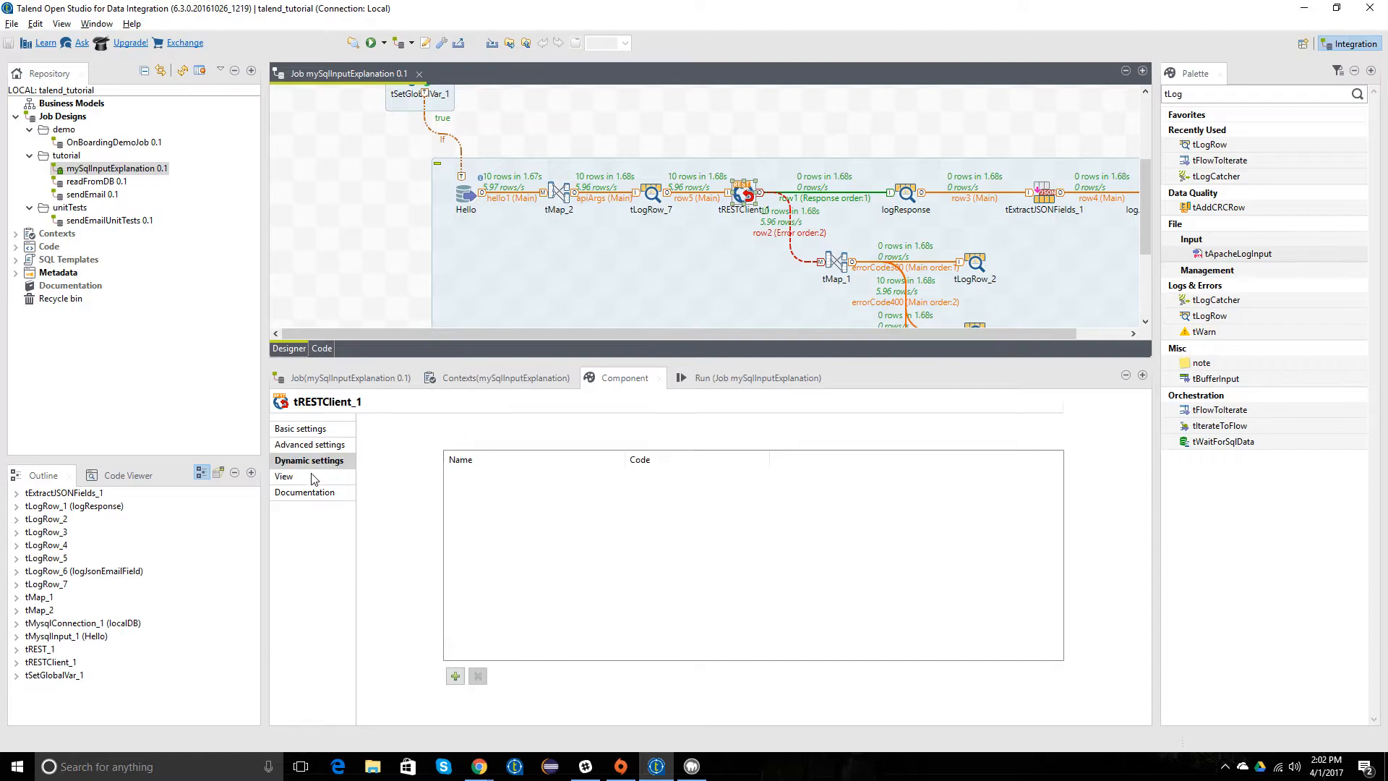
click(307, 493)
click(306, 431)
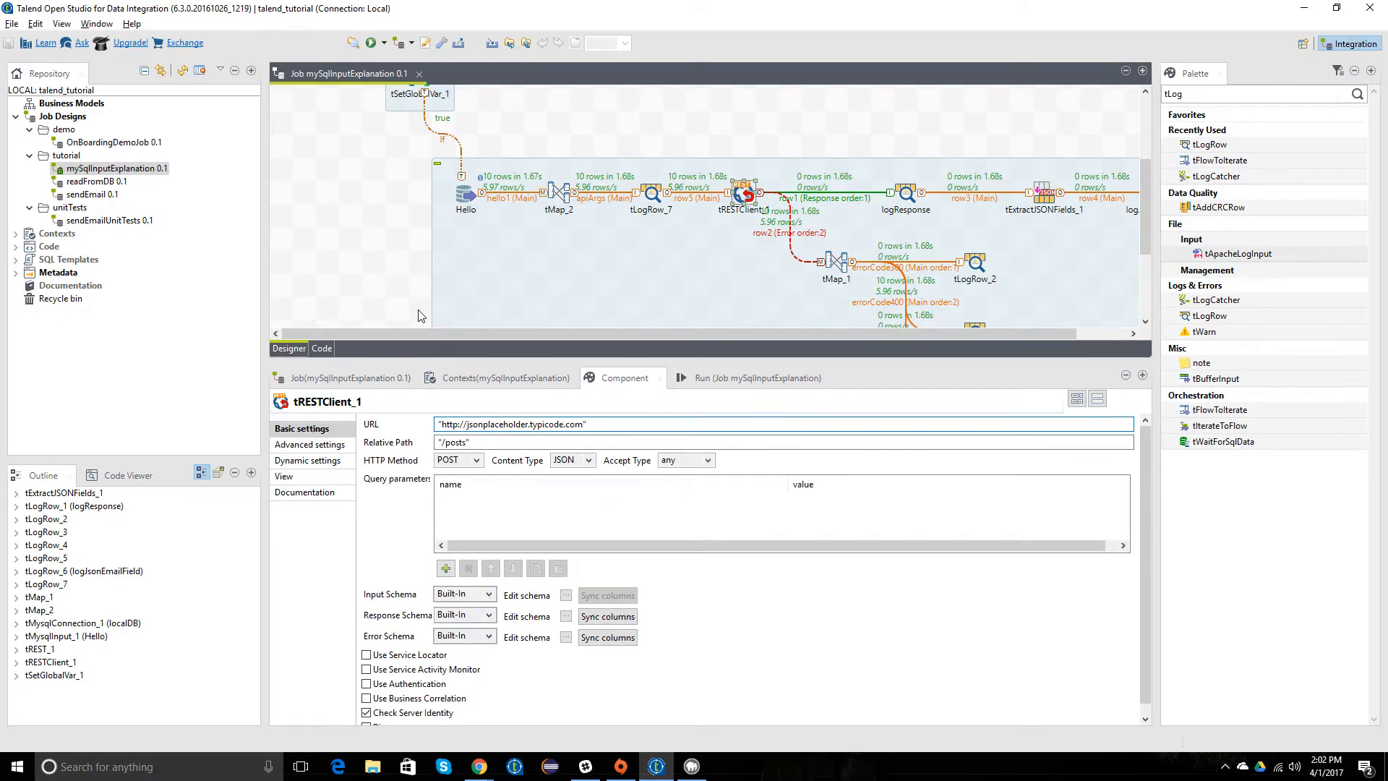
Step: Check tRESTClient_1's available HTTP Method, Content Type and Accept Type options, keeping POST, JSON and any
click(477, 463)
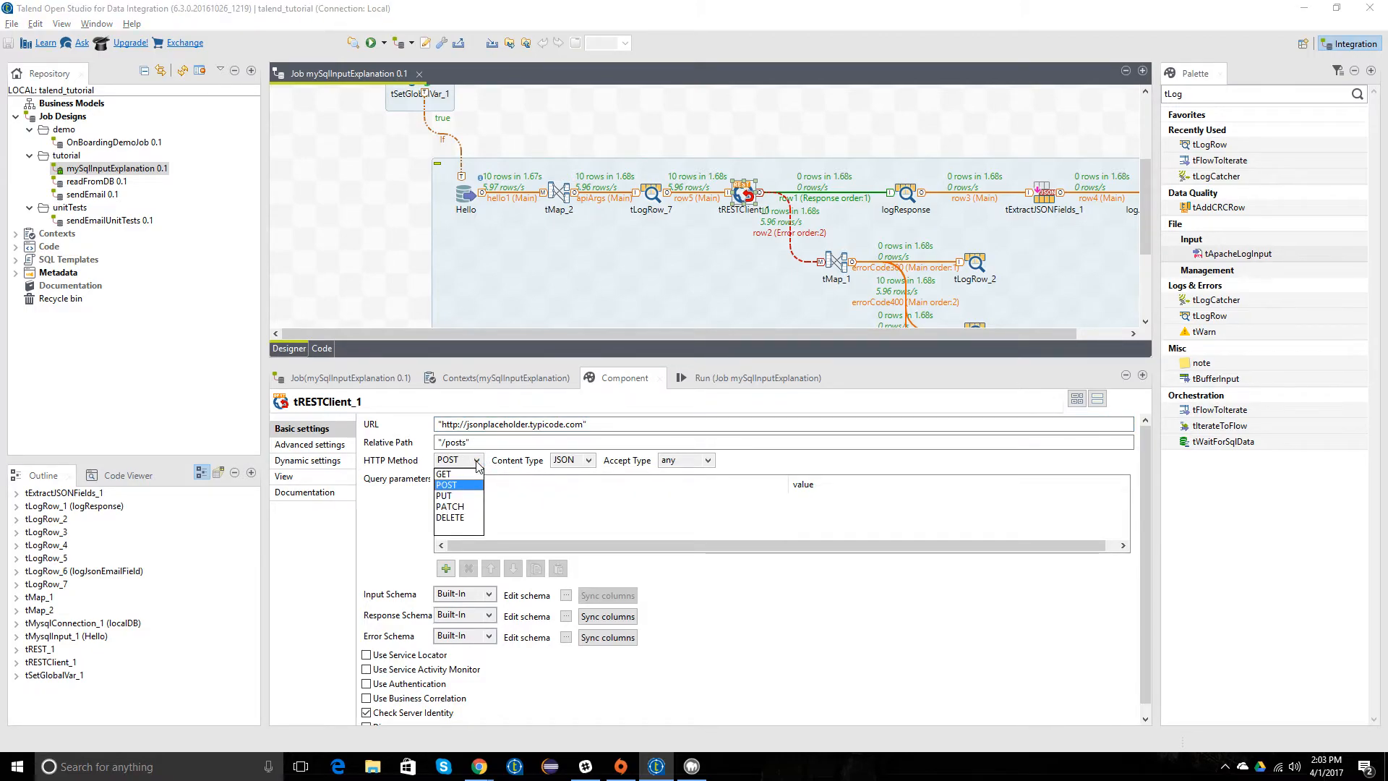
click(477, 464)
click(590, 461)
click(589, 461)
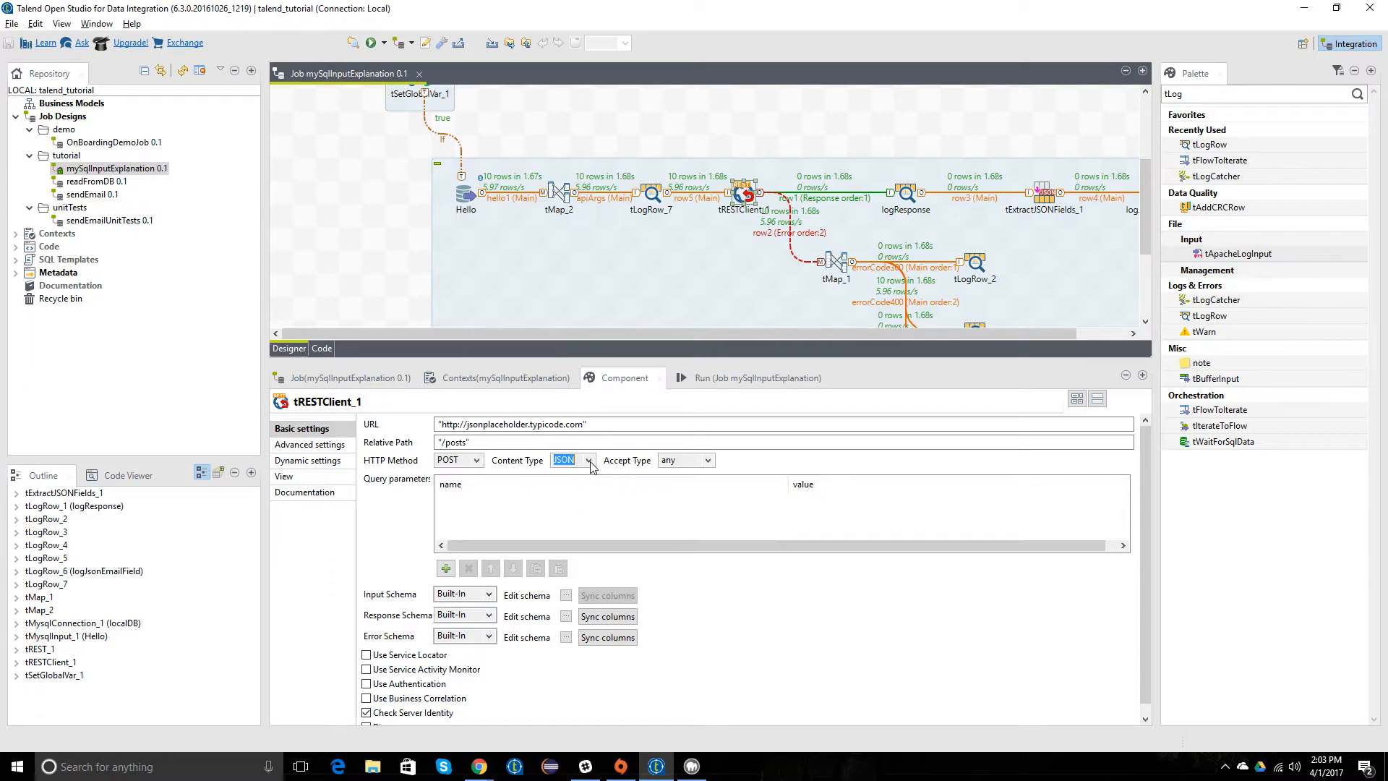
click(675, 460)
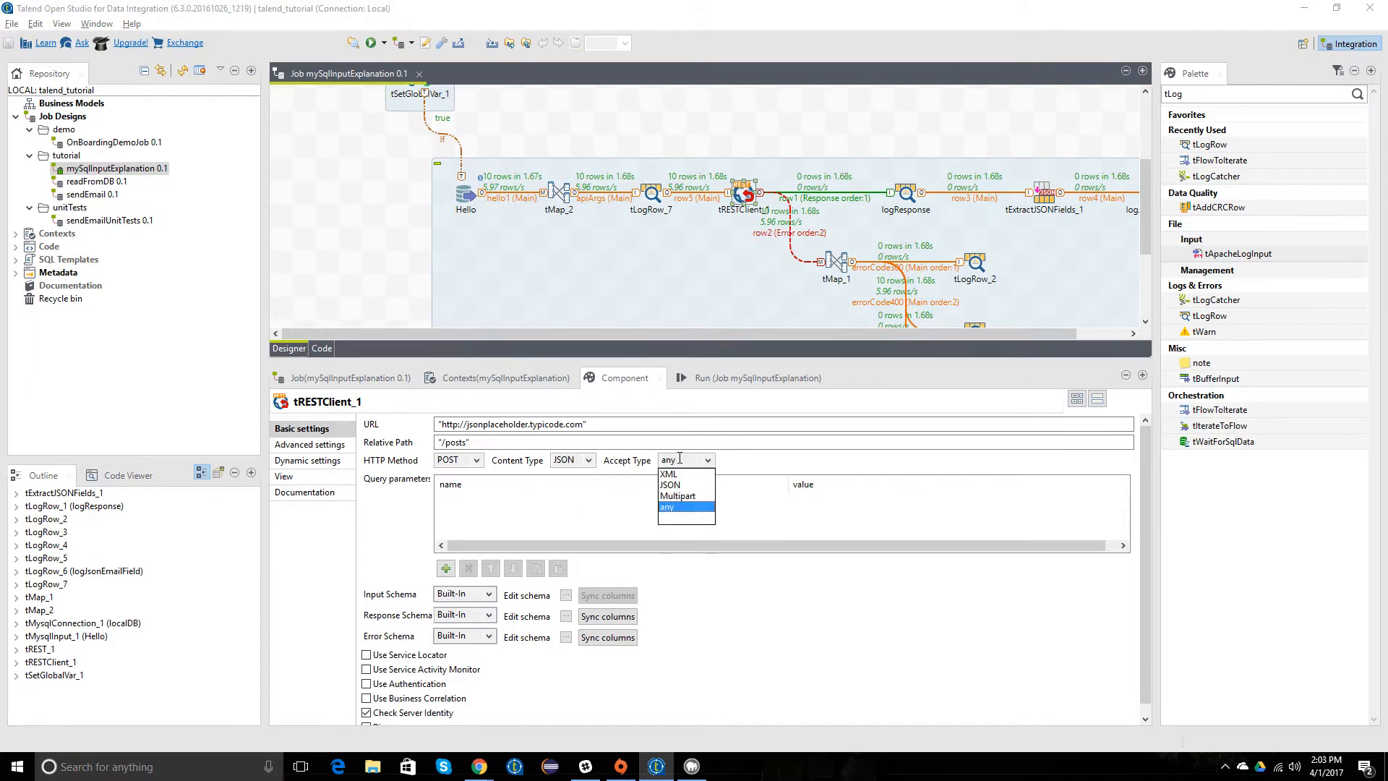
click(745, 467)
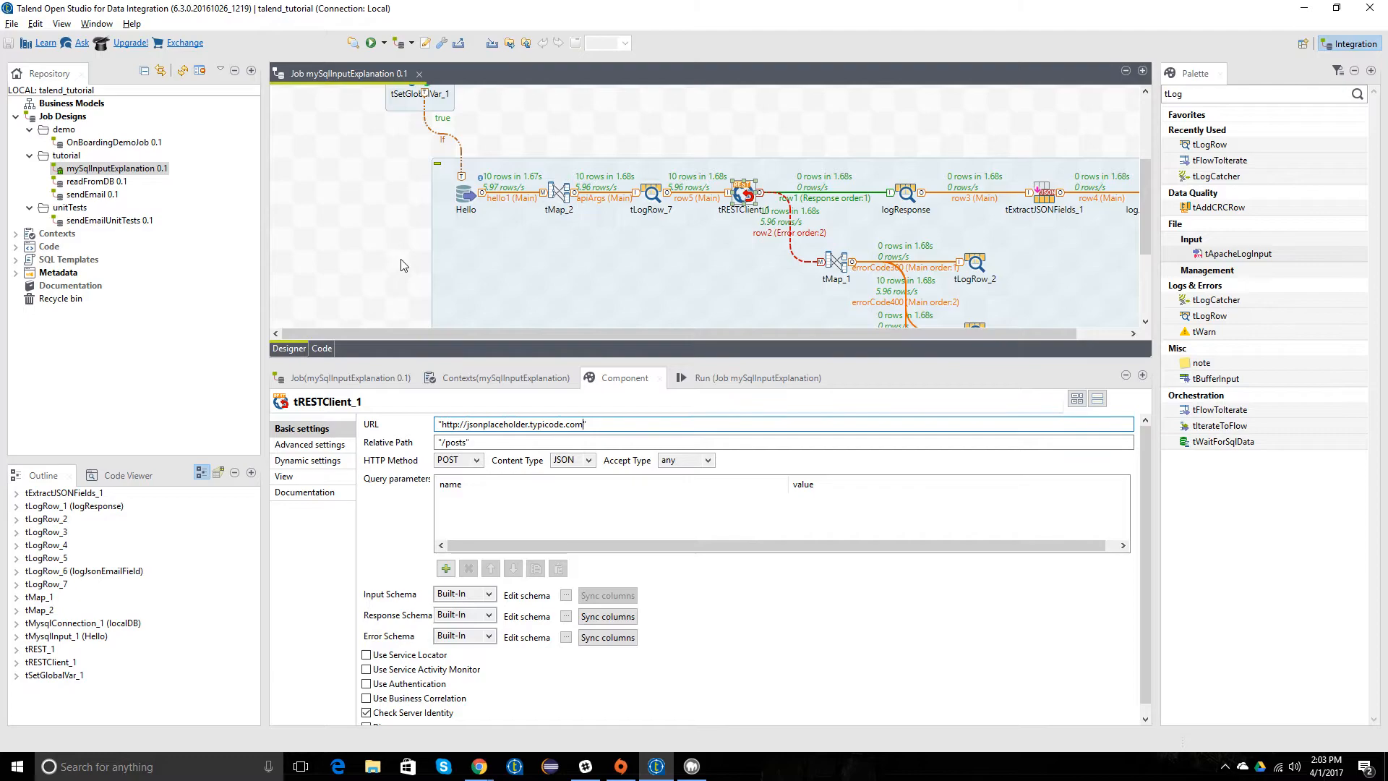
Step: Re-enter the comma in tMap_2's apiArgs variable expression, accept the mapping and save the job
double_click(559, 192)
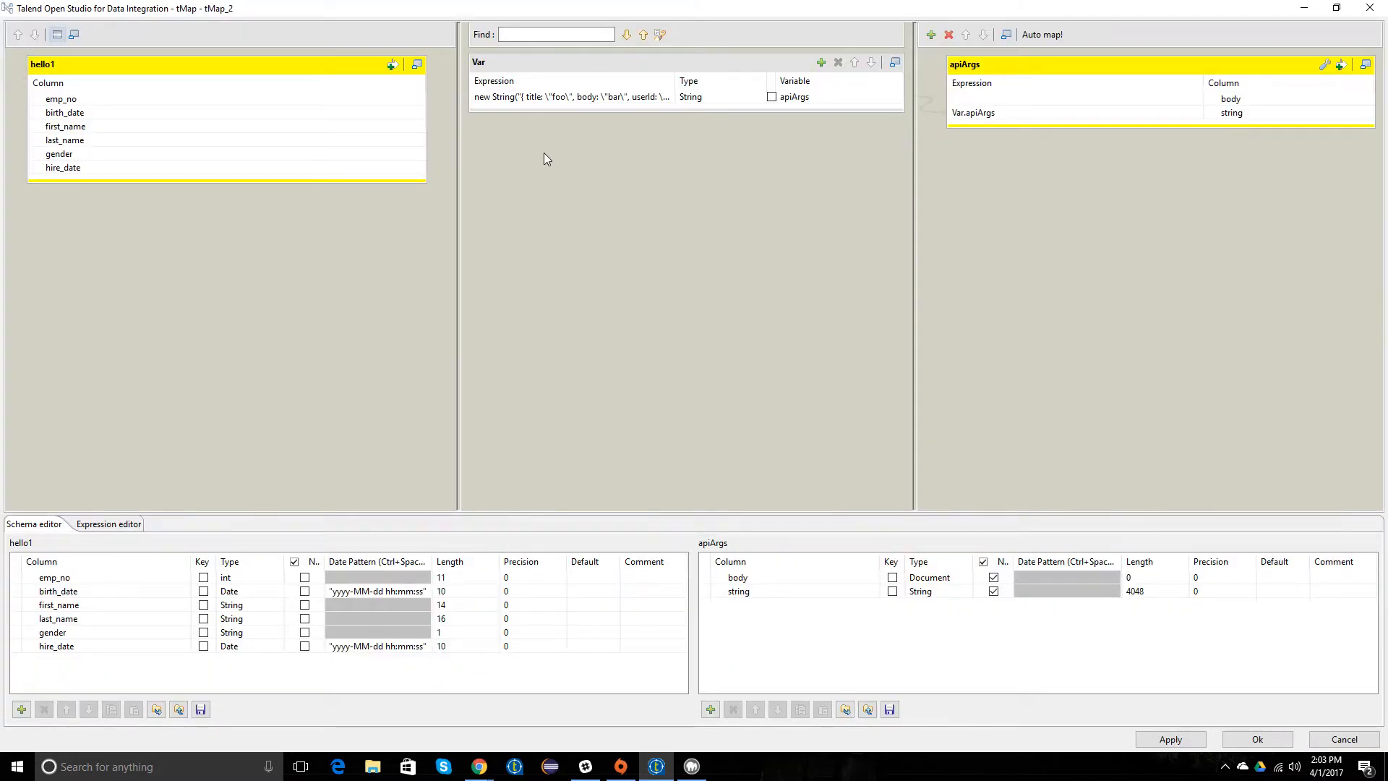
click(651, 97)
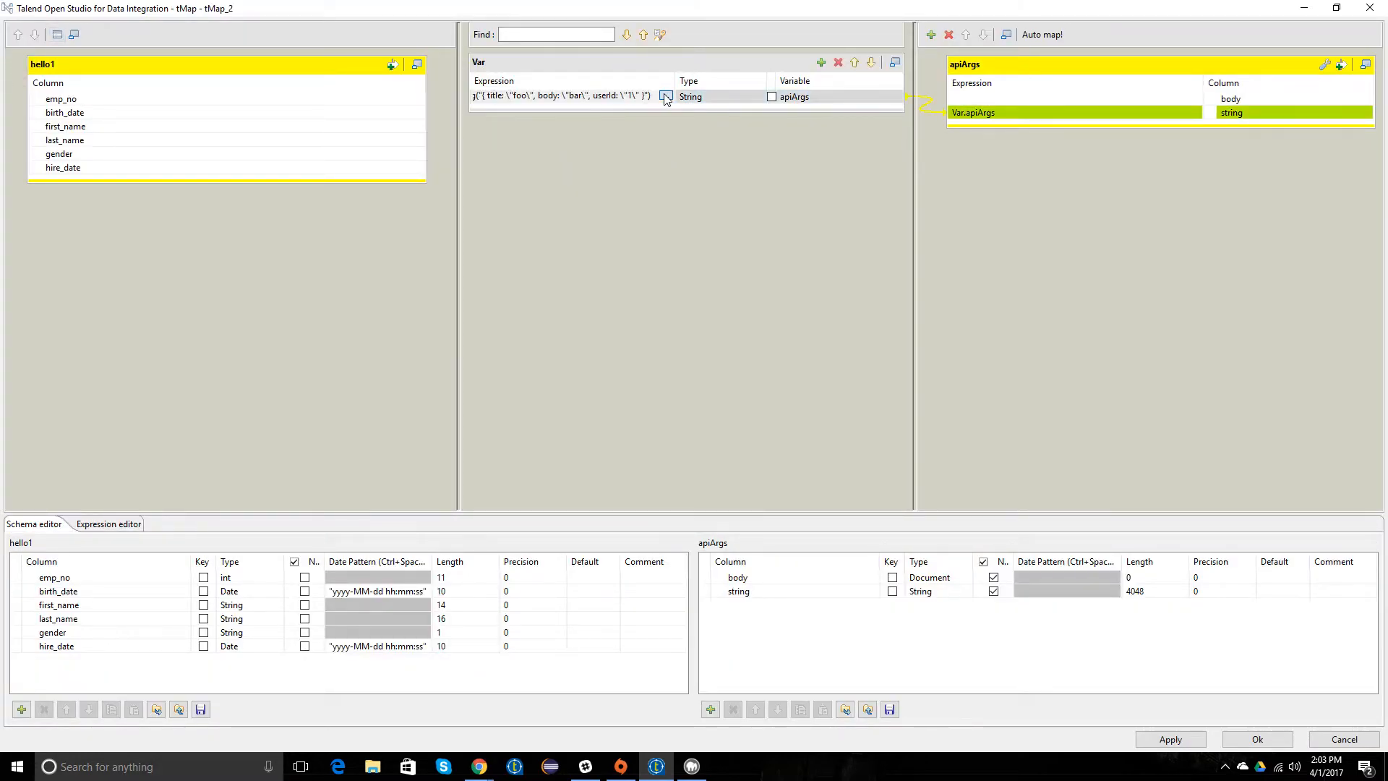
click(665, 97)
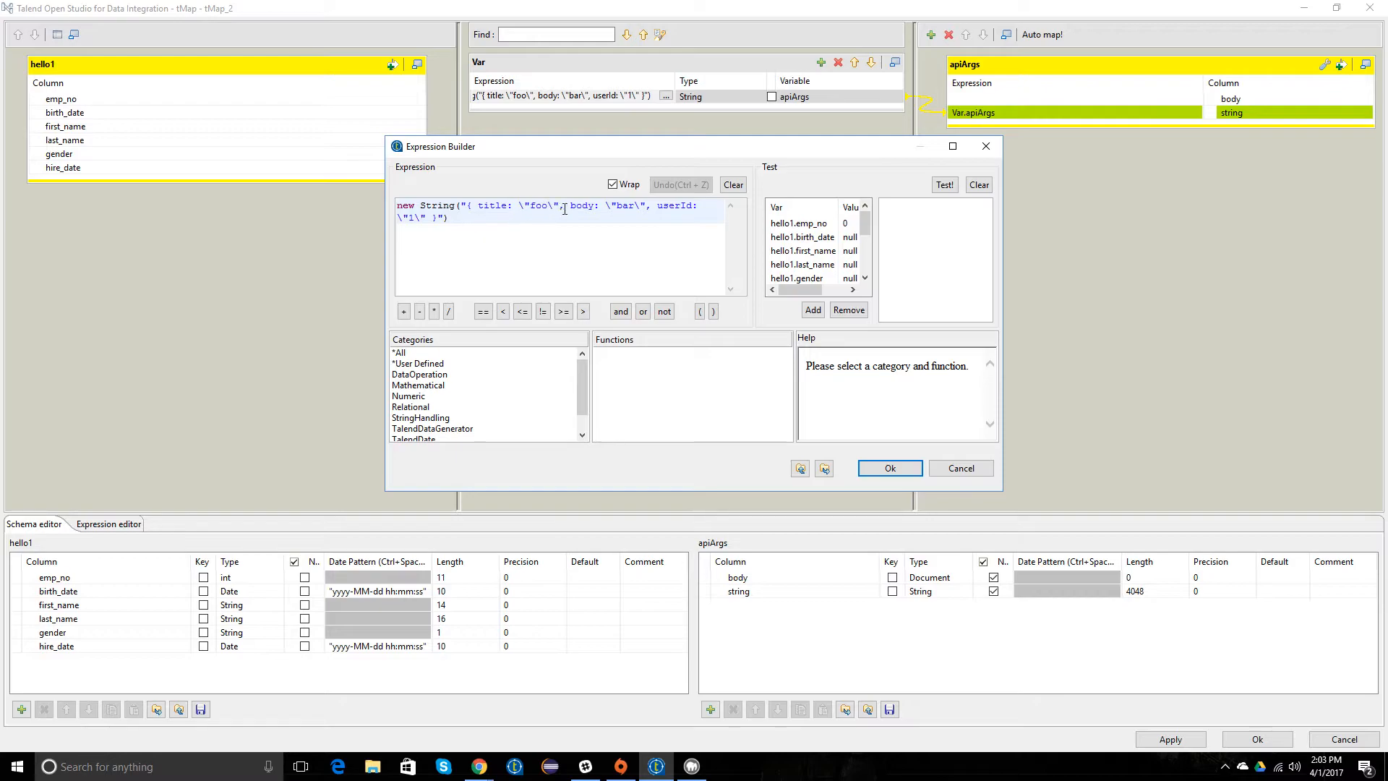
key(BackSpace)
text(,)
click(890, 467)
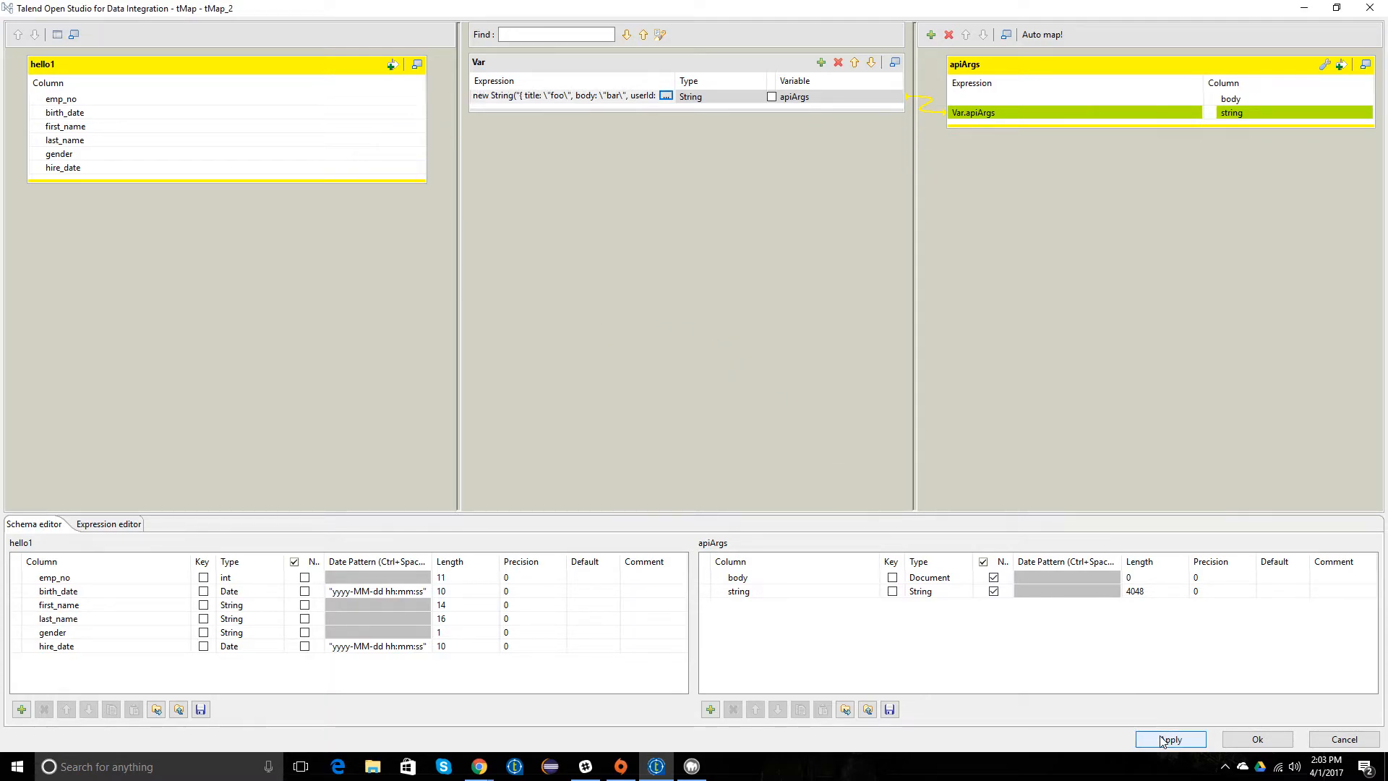
click(1245, 738)
click(357, 238)
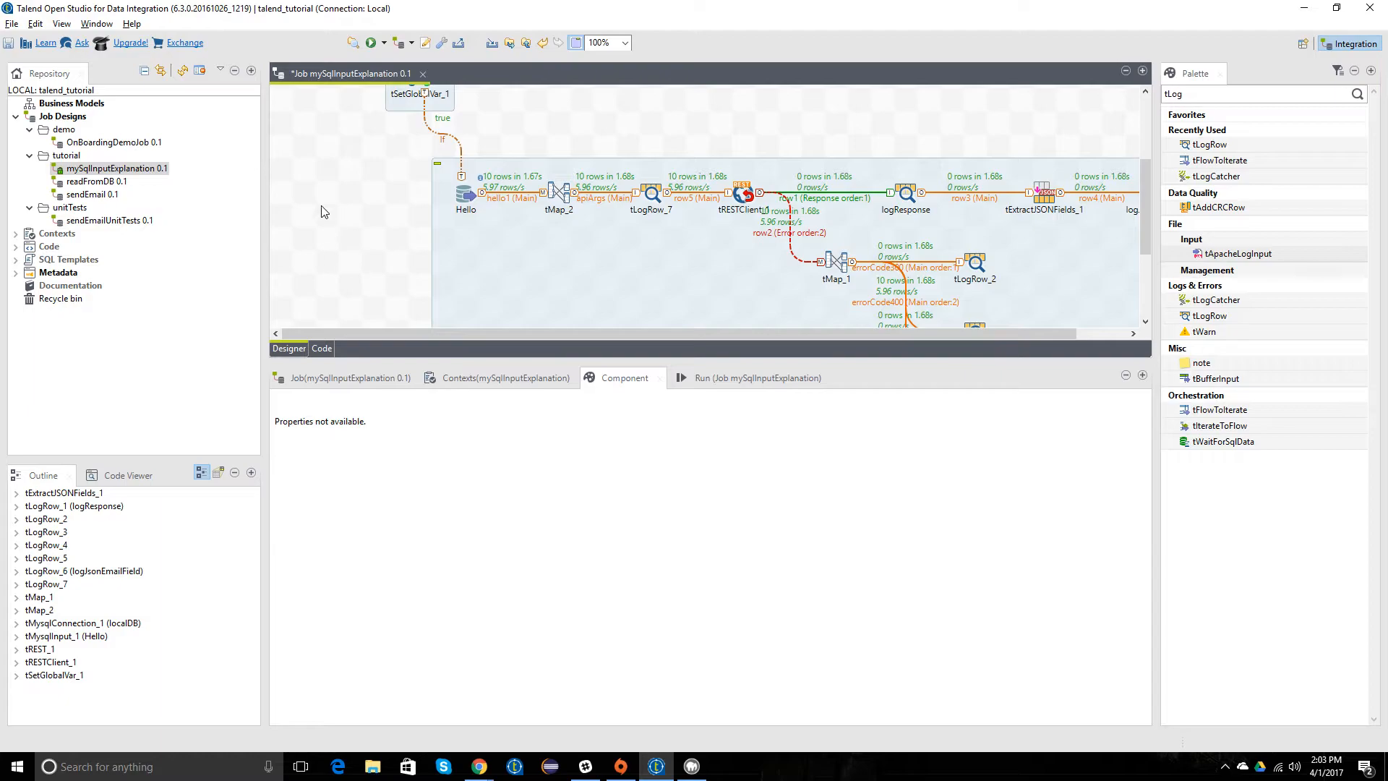
click(8, 43)
Step: Enable Convert Types To Strings in tRESTClient_1's advanced settings
key(alt+Tab)
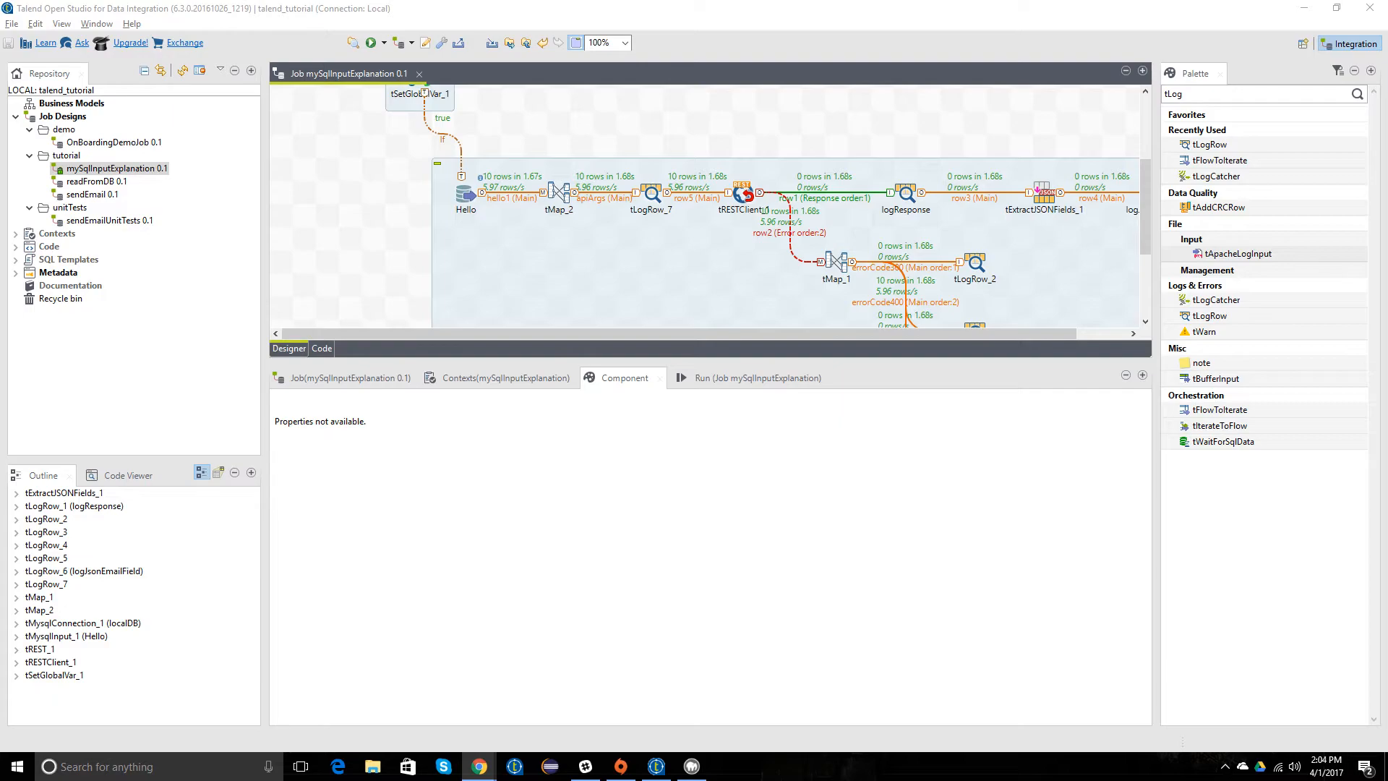
click(397, 228)
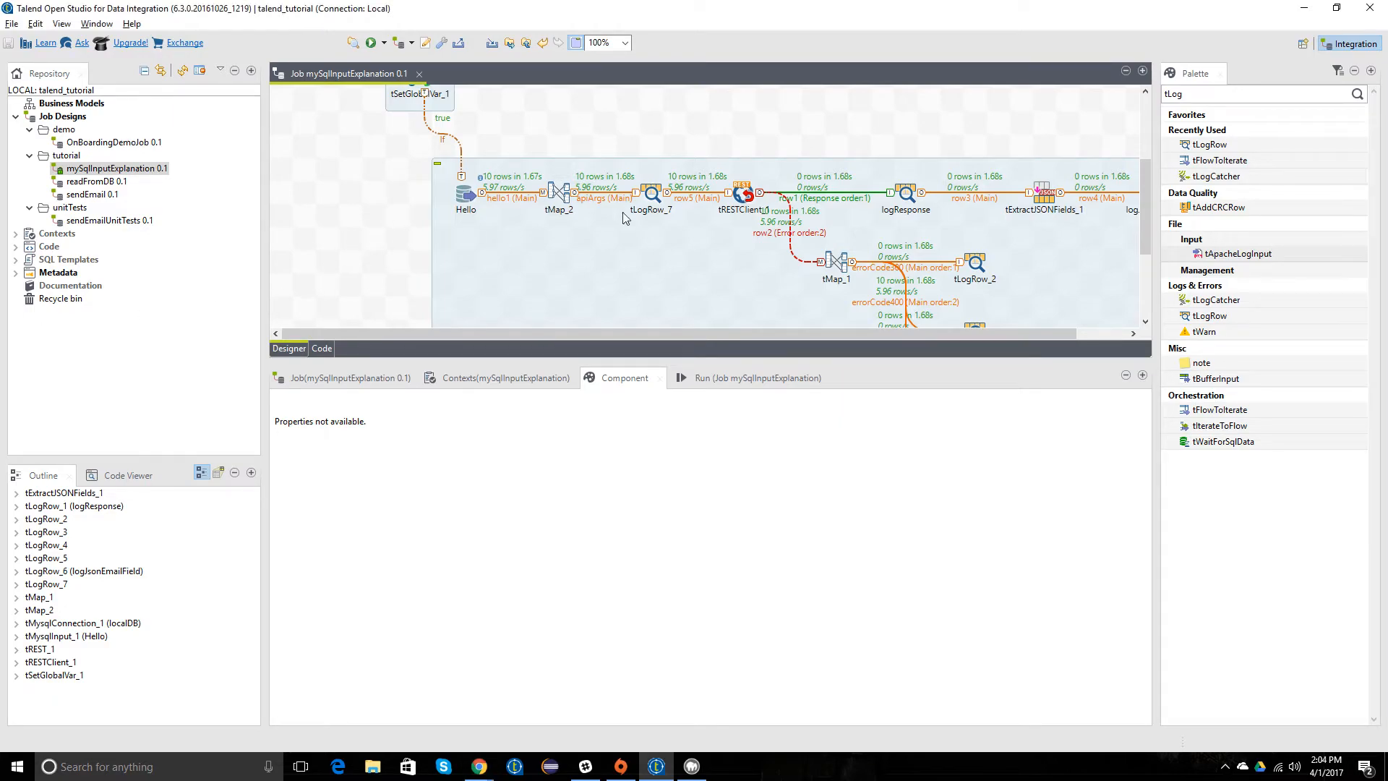
click(747, 201)
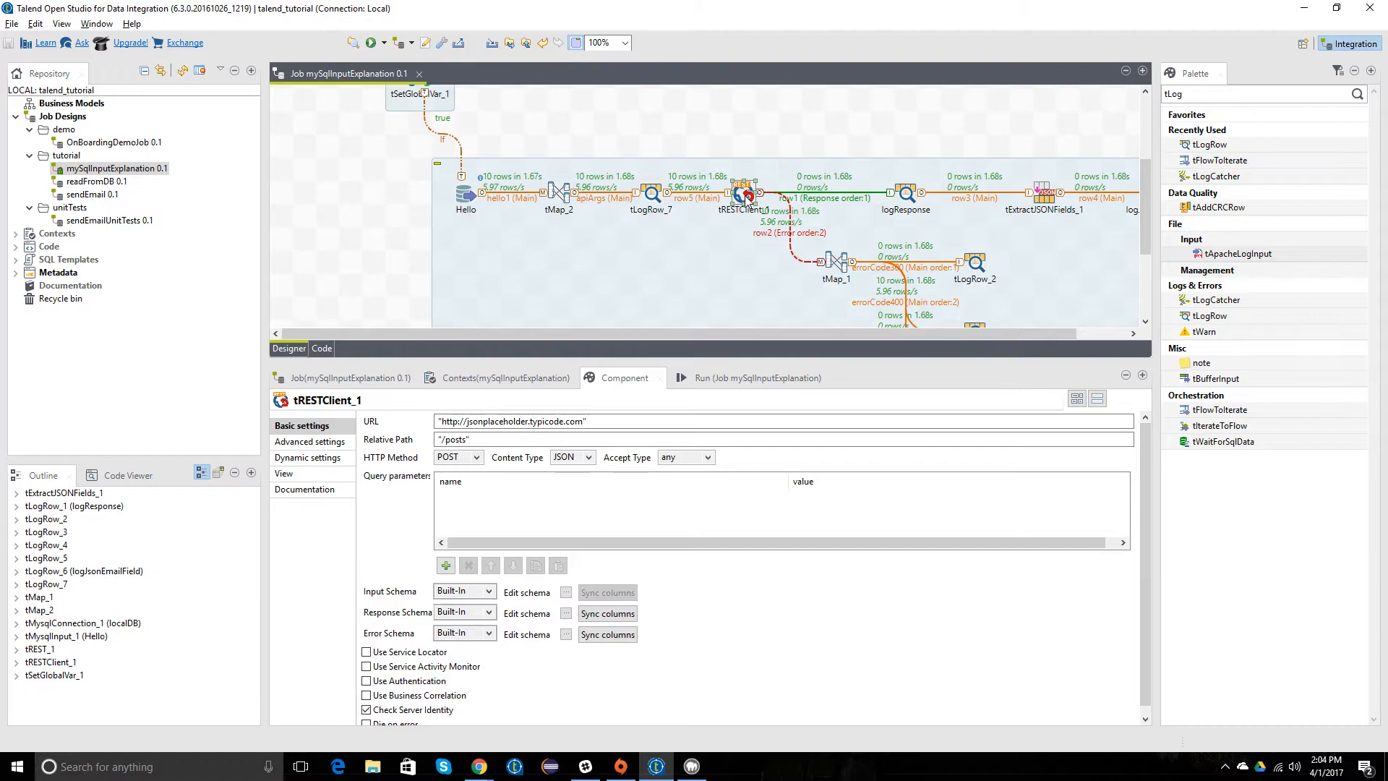
scroll(391, 486, down, 1)
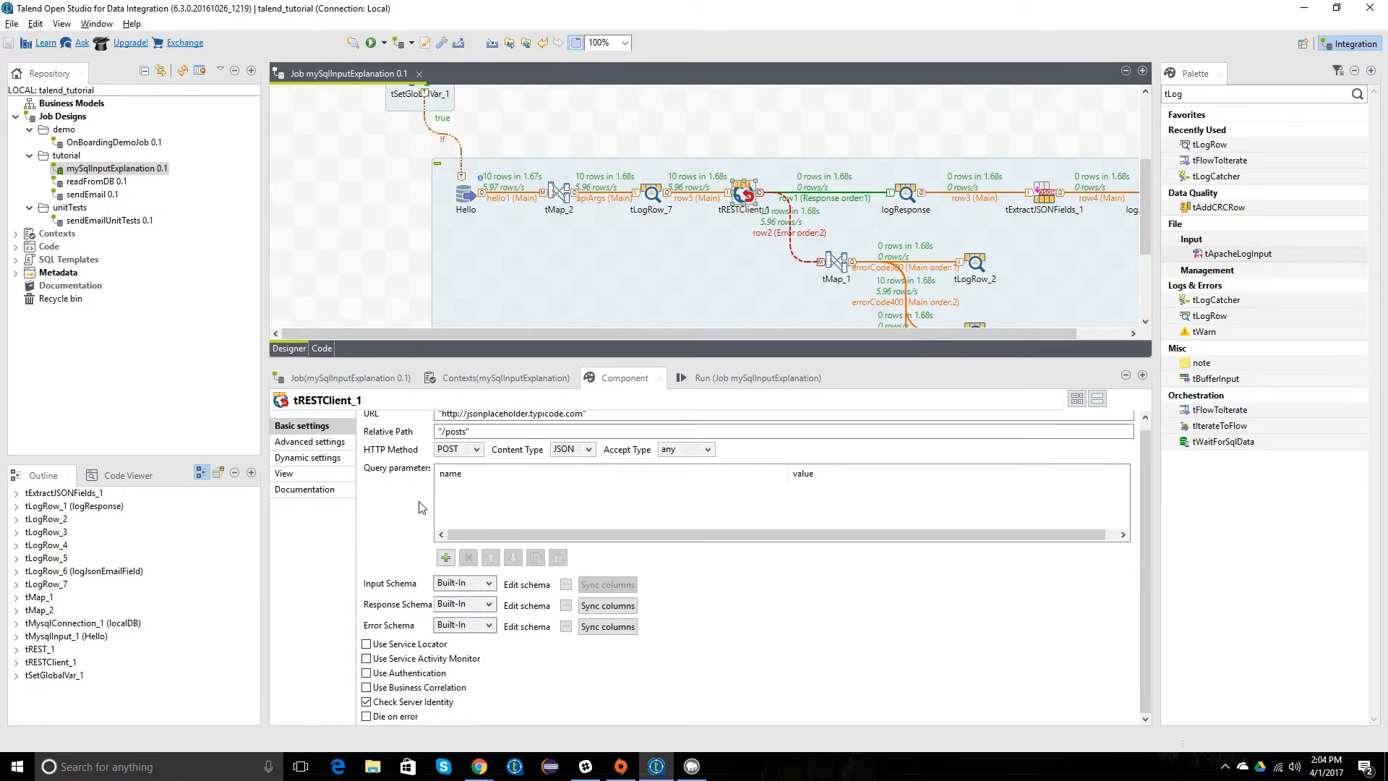
scroll(401, 524, up, 1)
click(332, 443)
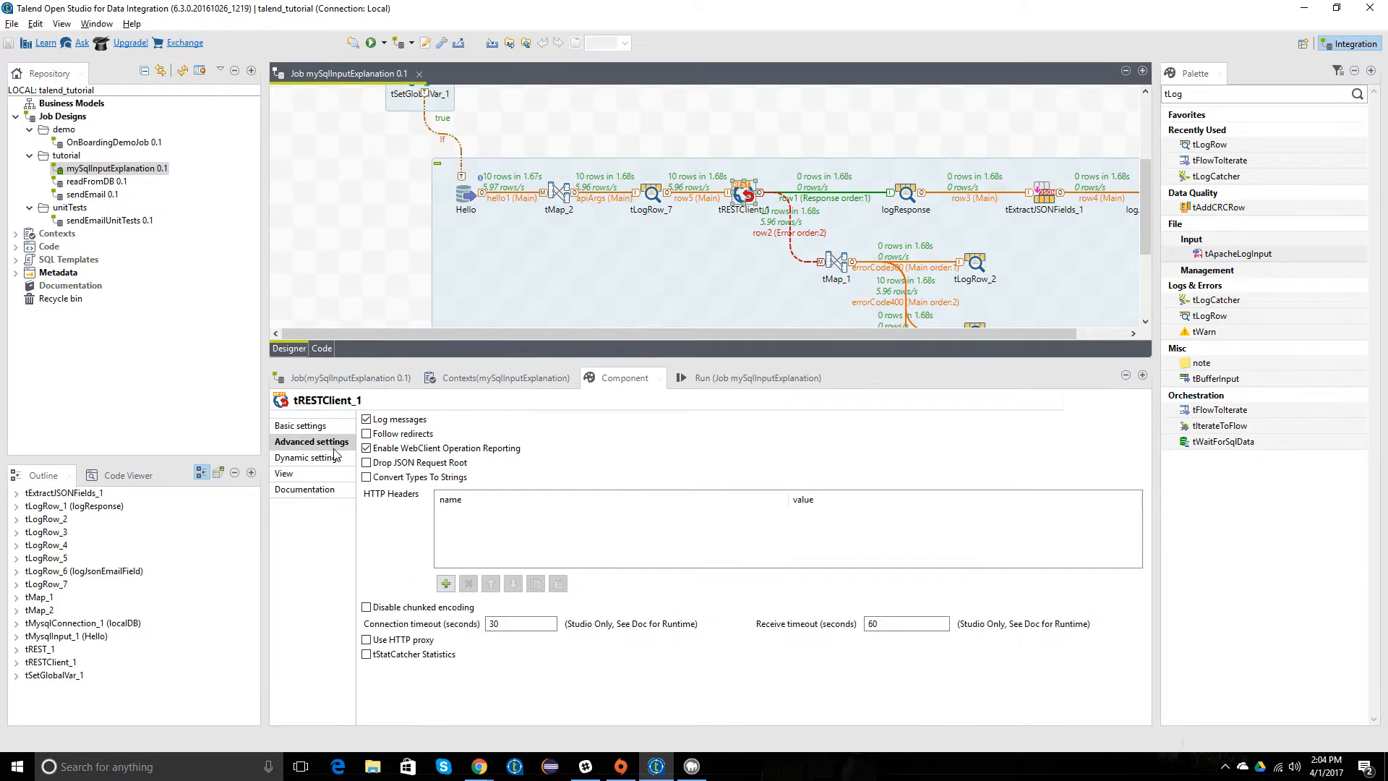
click(432, 480)
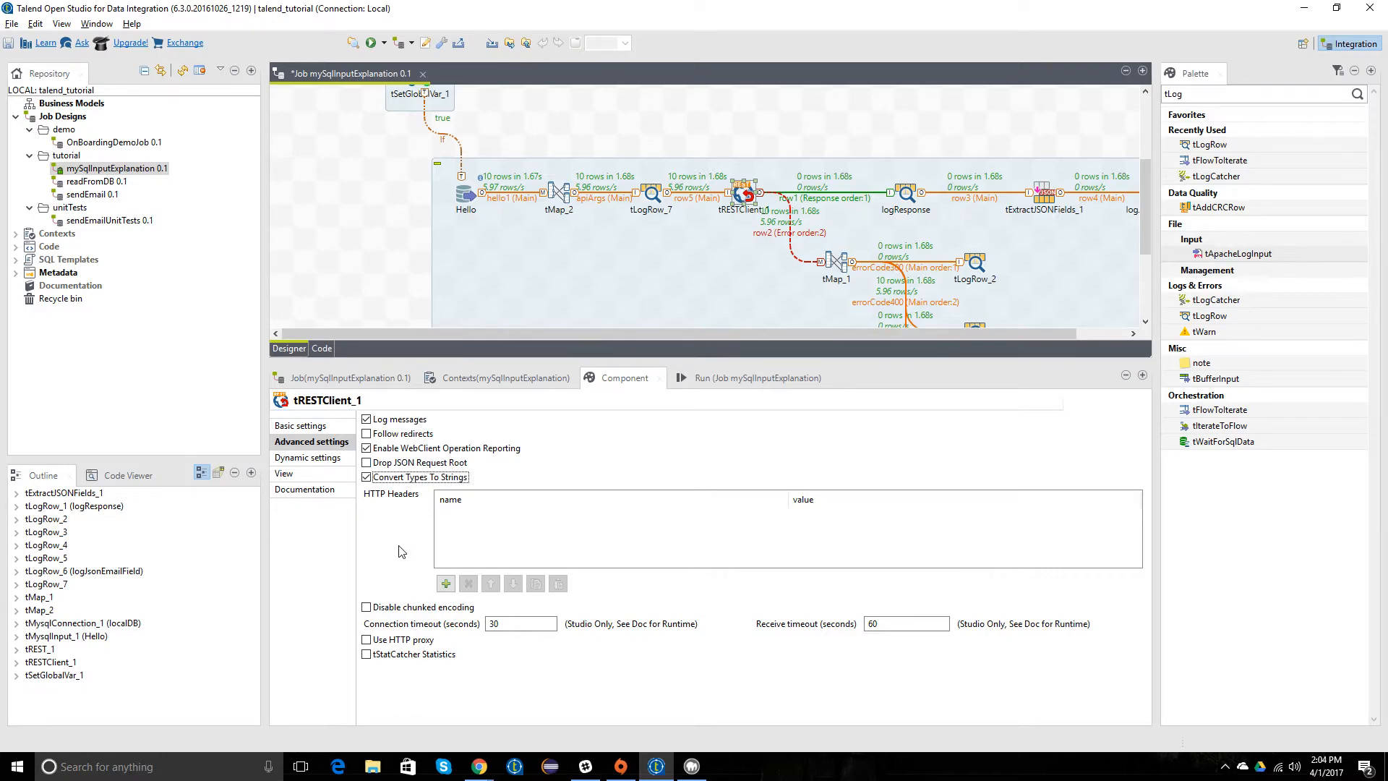
Step: Look through tRESTClient_1's remaining settings pages and save the job
click(318, 459)
click(310, 475)
click(287, 492)
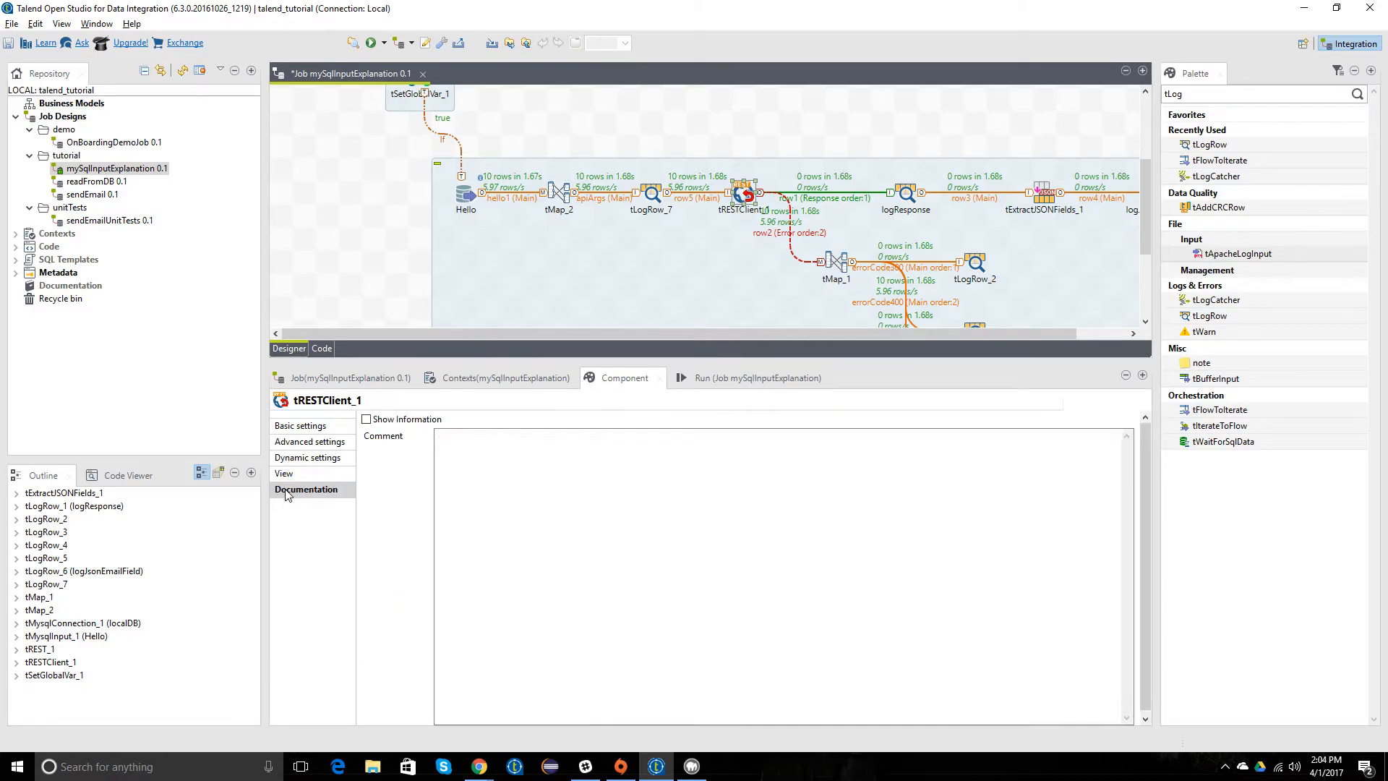
click(296, 426)
click(369, 260)
key(ctrl+s)
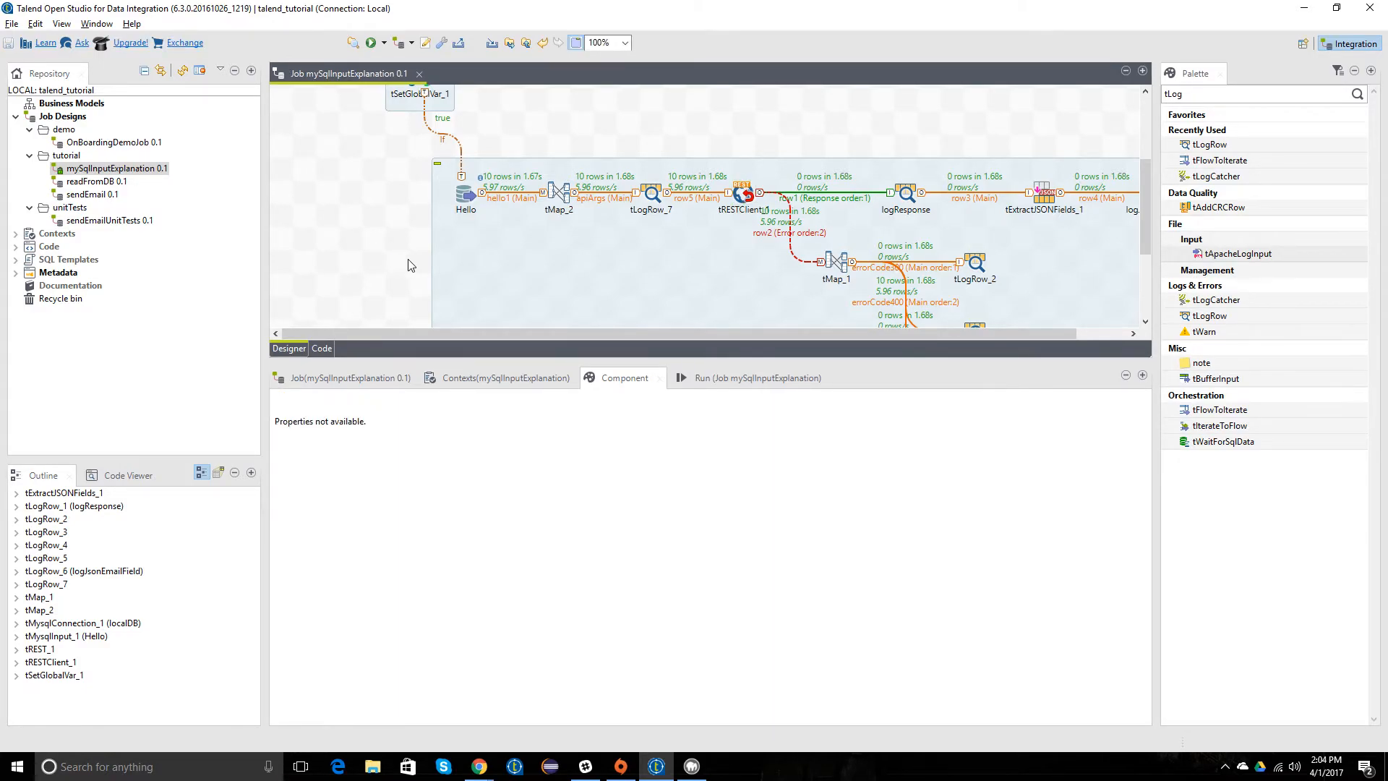
Step: Run mySqlInputExplanation again and review the logged request bodies and API error responses
right_click(117, 169)
click(192, 281)
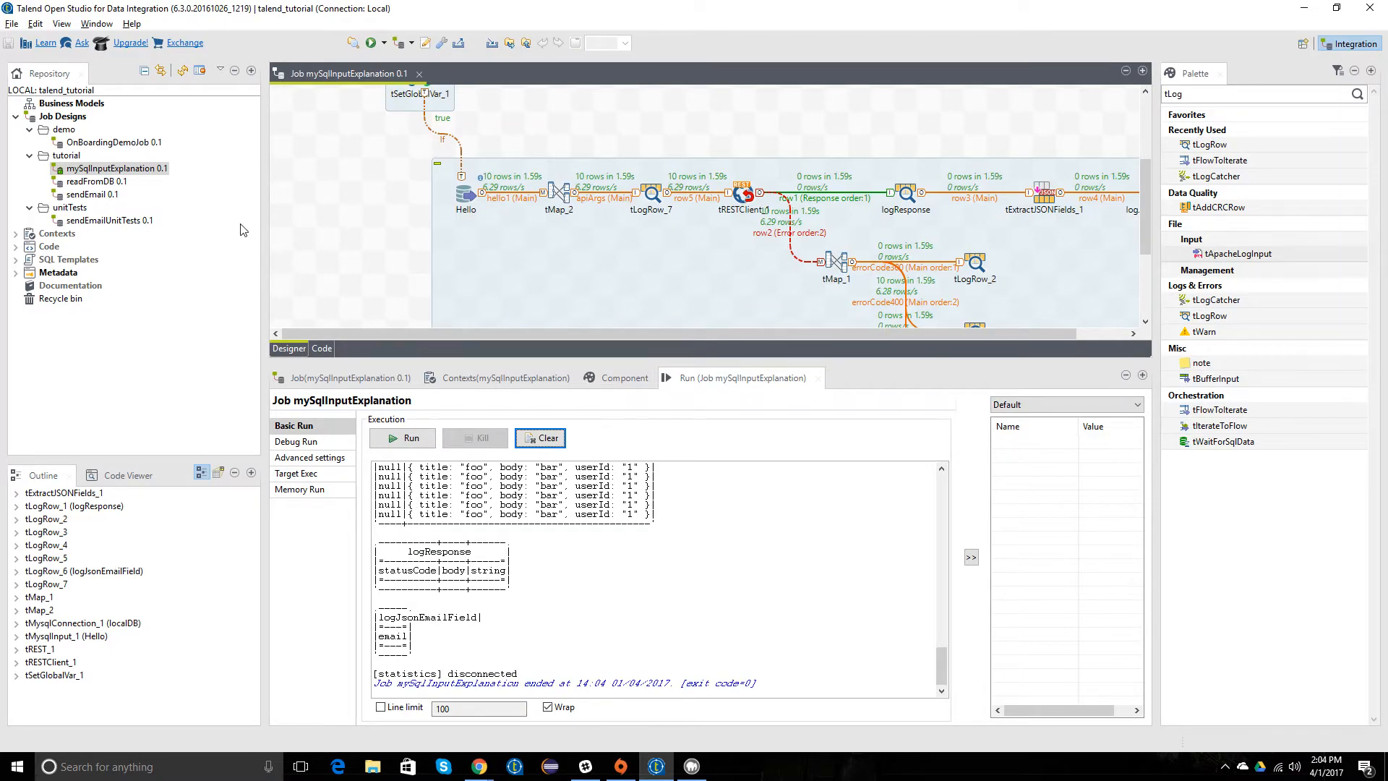
scroll(588, 596, up, 10)
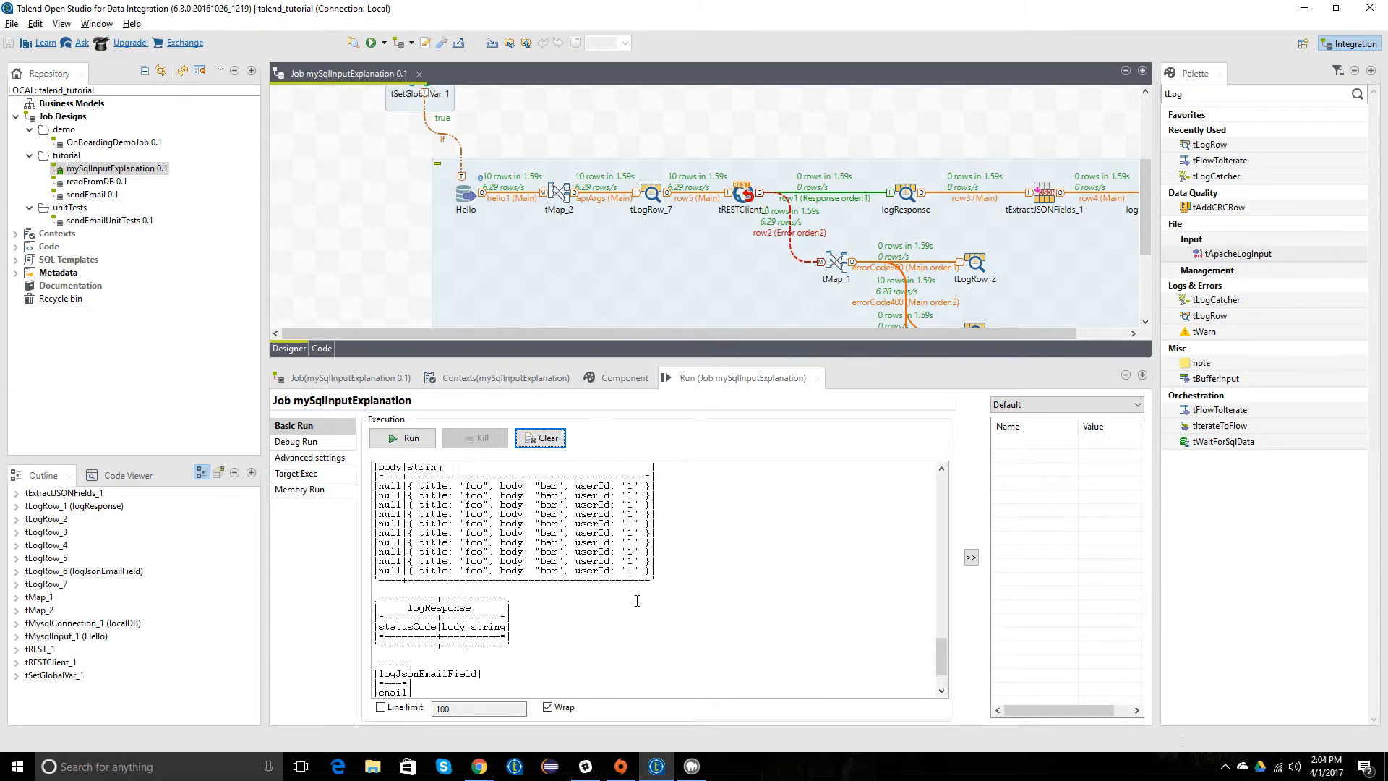
scroll(636, 585, up, 6)
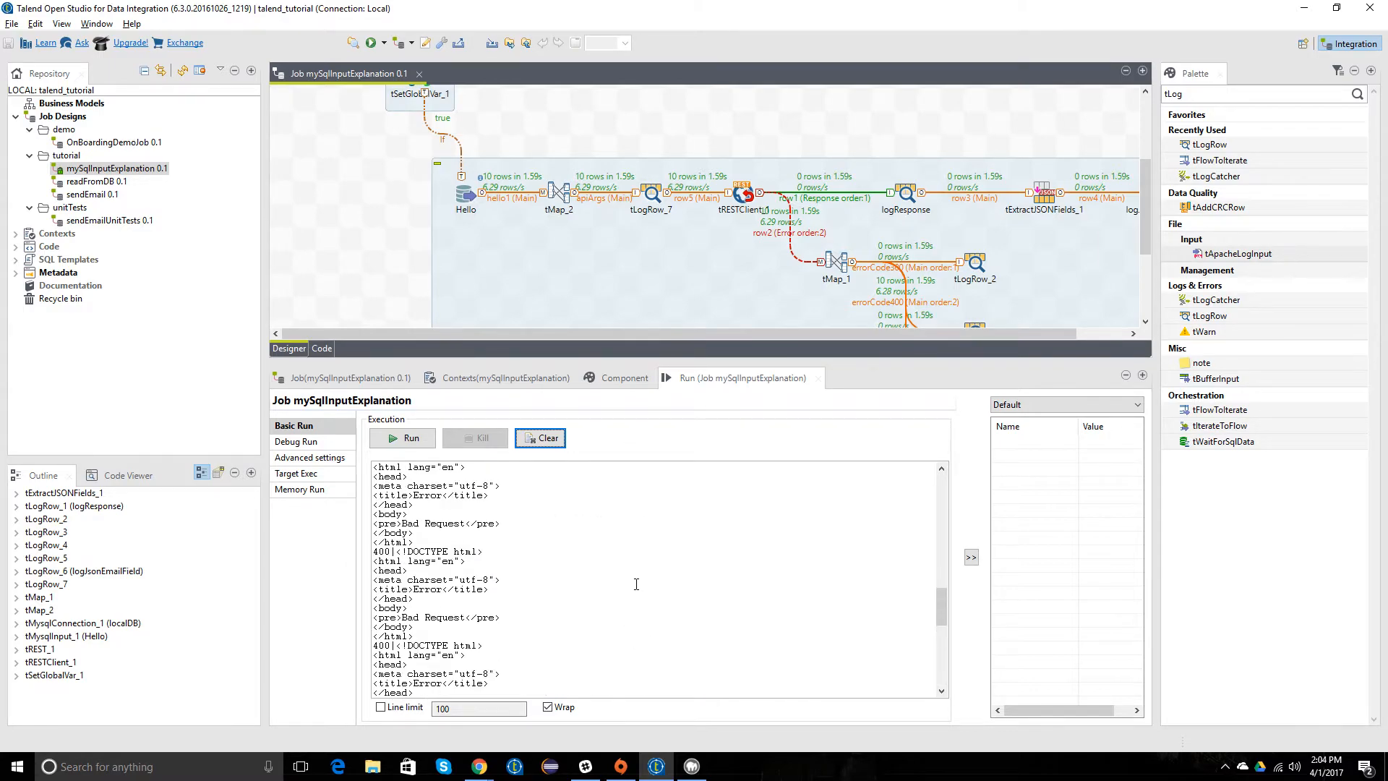
click(361, 197)
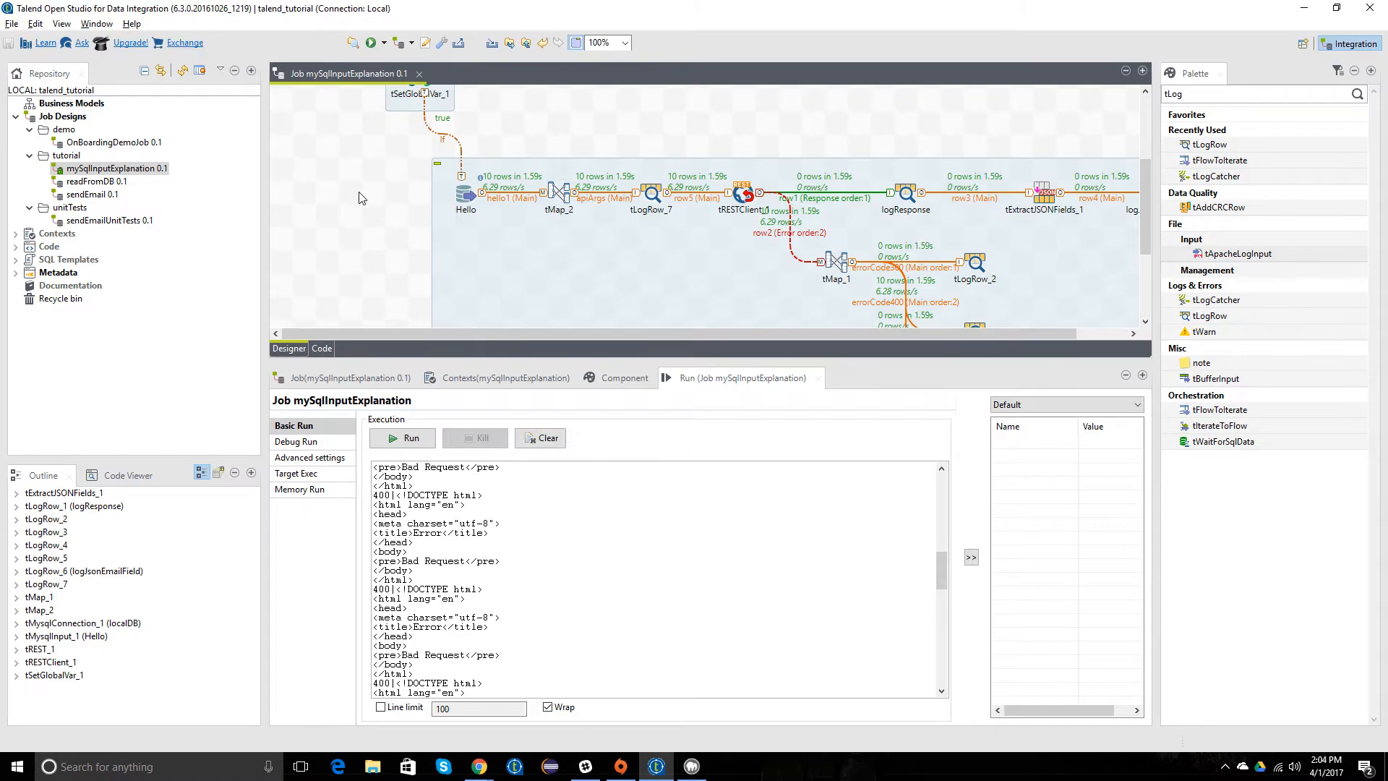
Step: Try to map the apiArgs variable to the body output column in tMap_2 and accept the mapping
double_click(560, 192)
click(598, 97)
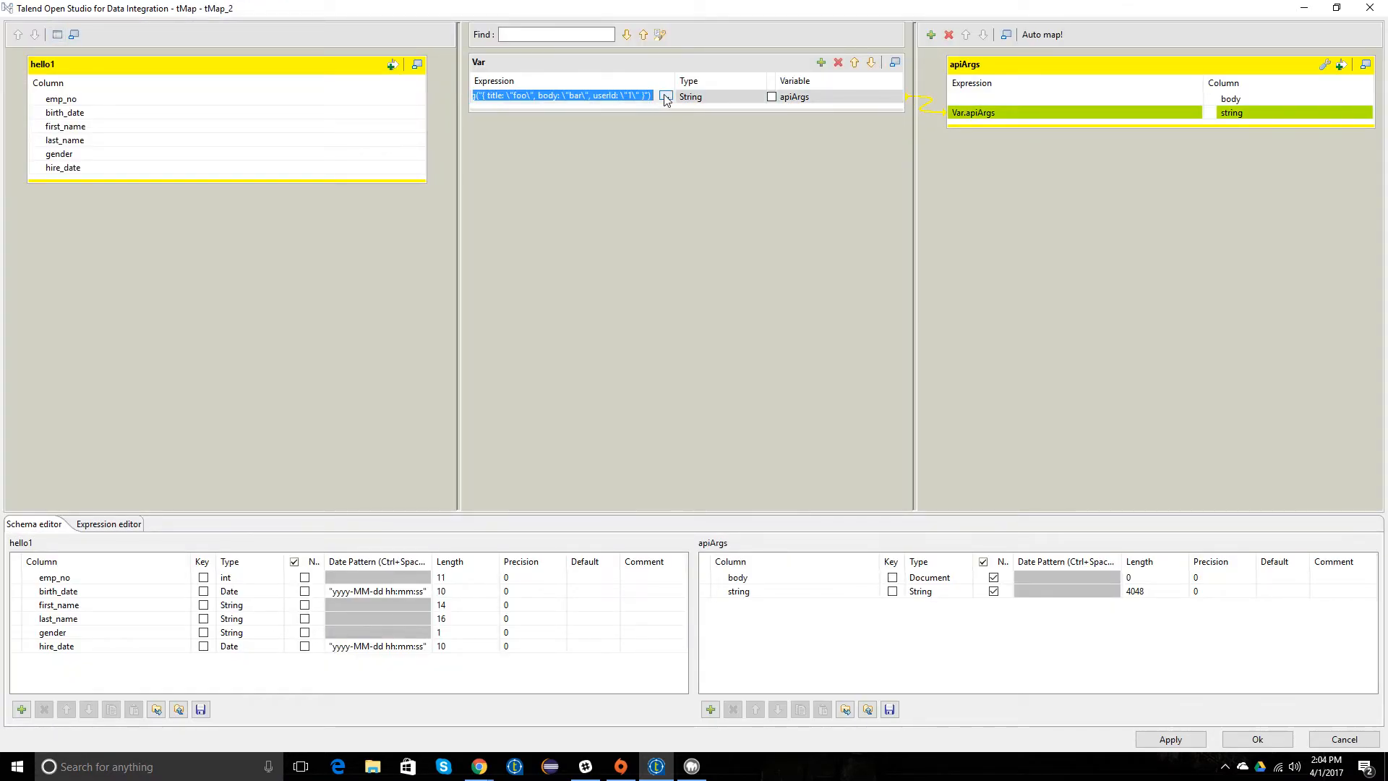
click(974, 103)
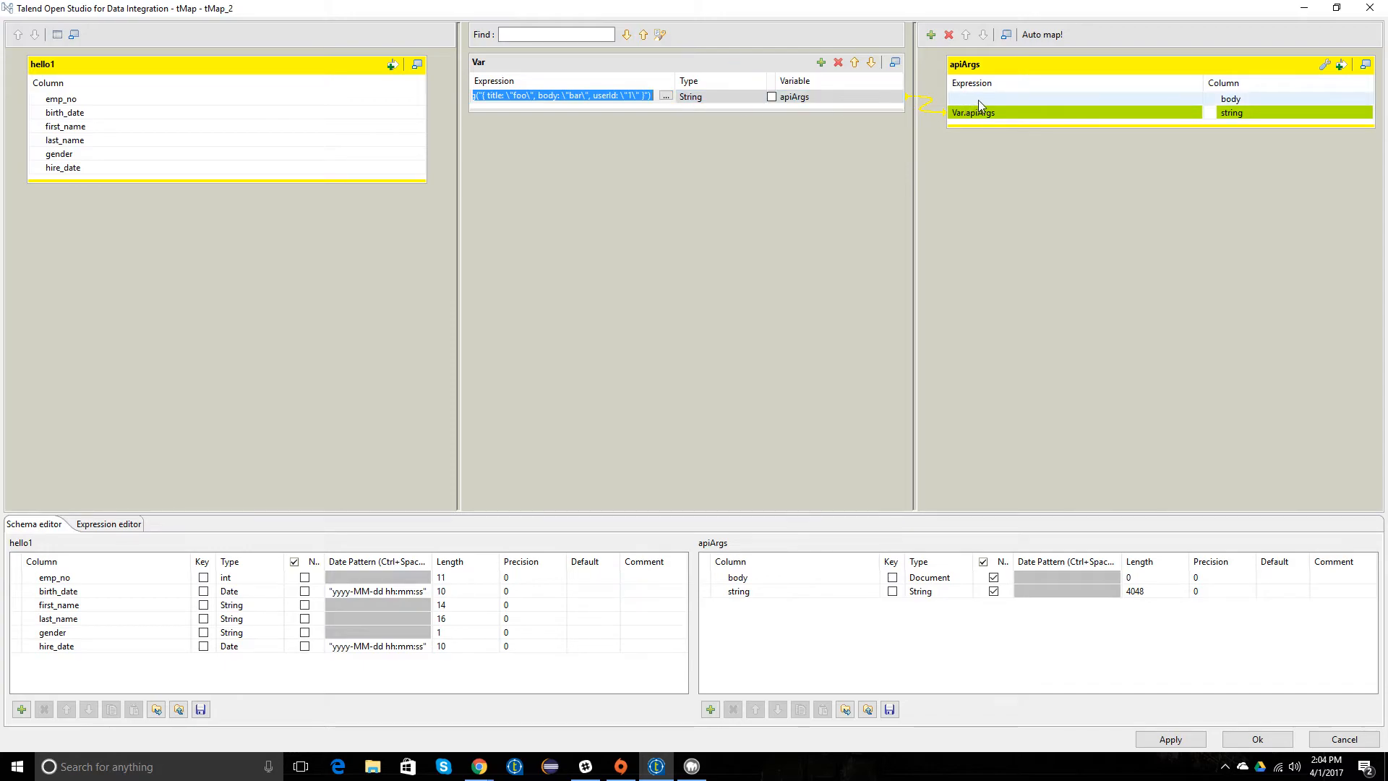
drag(795, 97, 974, 101)
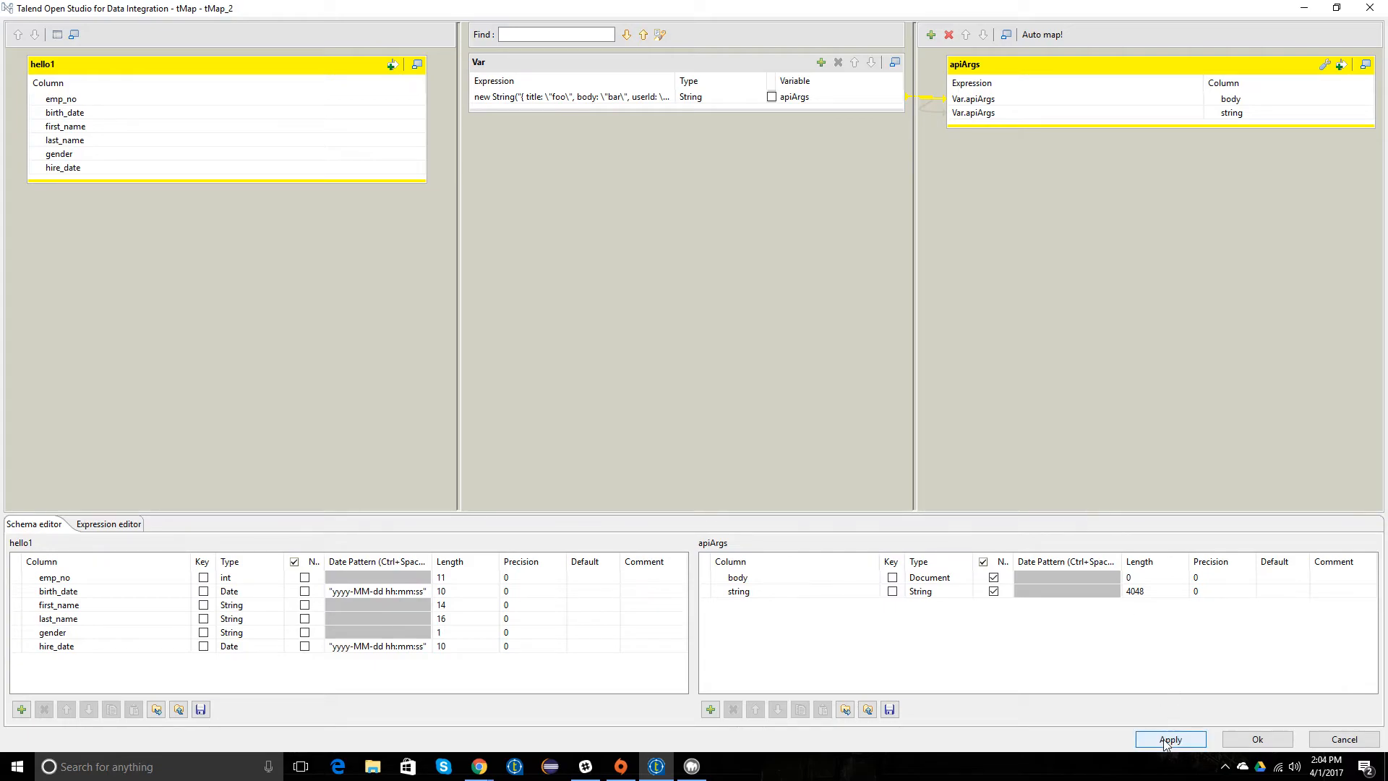
click(1257, 739)
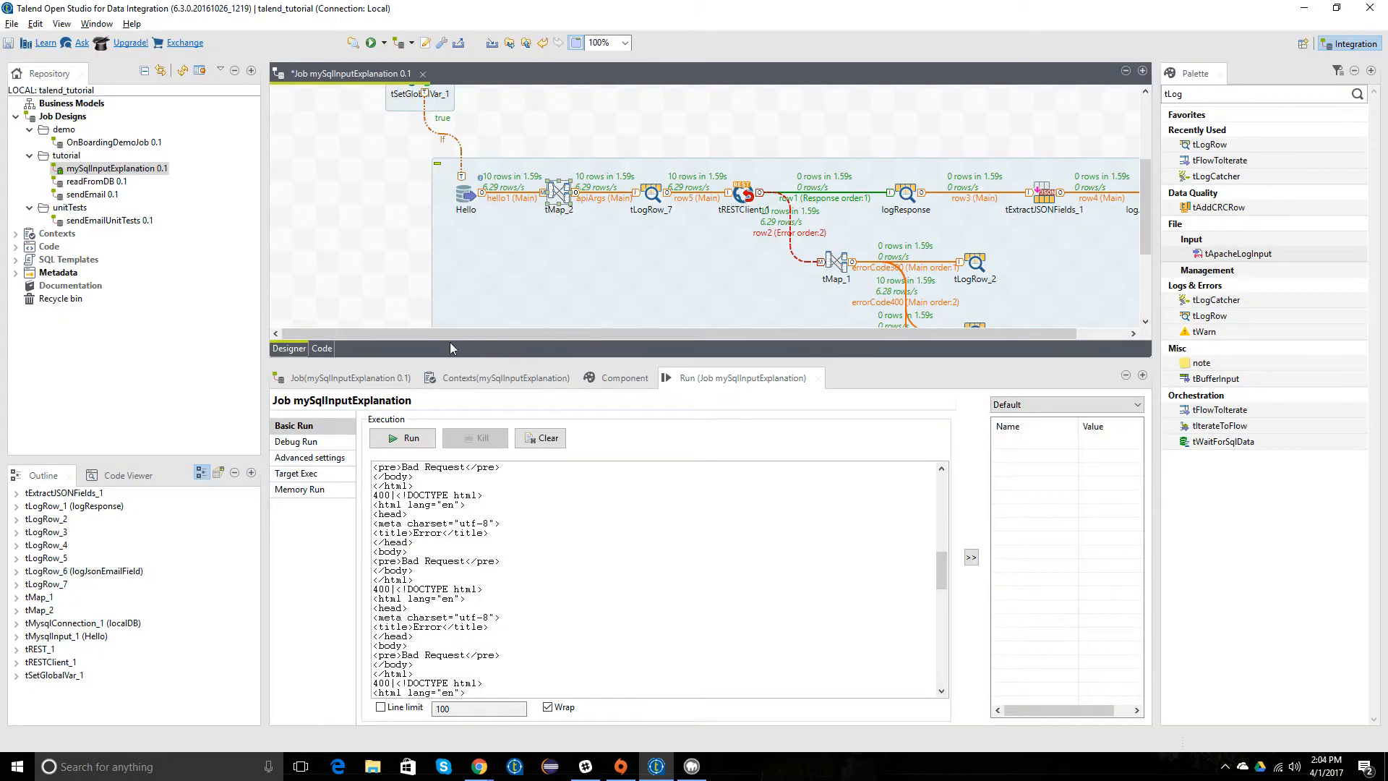
Step: Examine the error-marked lines for tMap_2's apiArgs output in the job's generated code, and return to the design view
click(331, 348)
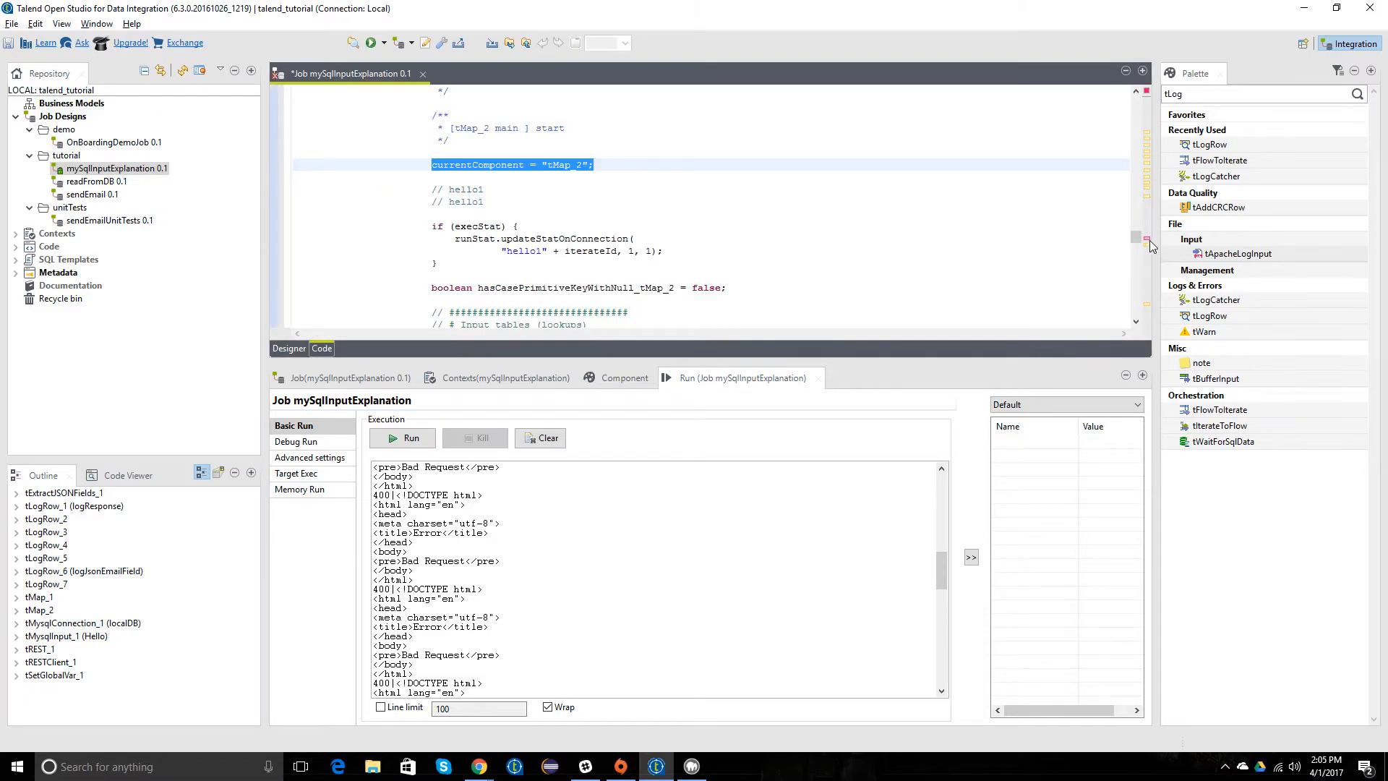
click(1151, 236)
click(1150, 237)
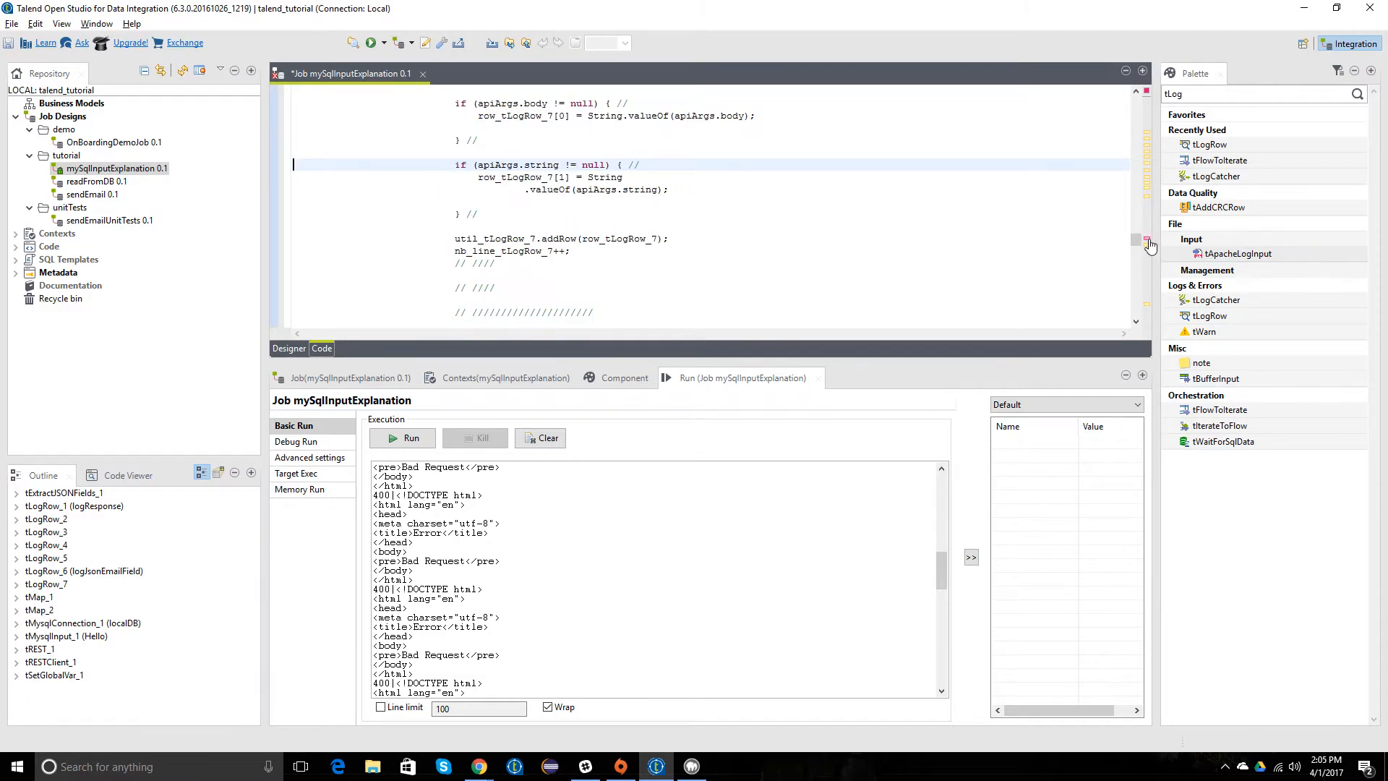
click(1147, 239)
click(594, 165)
mouse_move(594, 165)
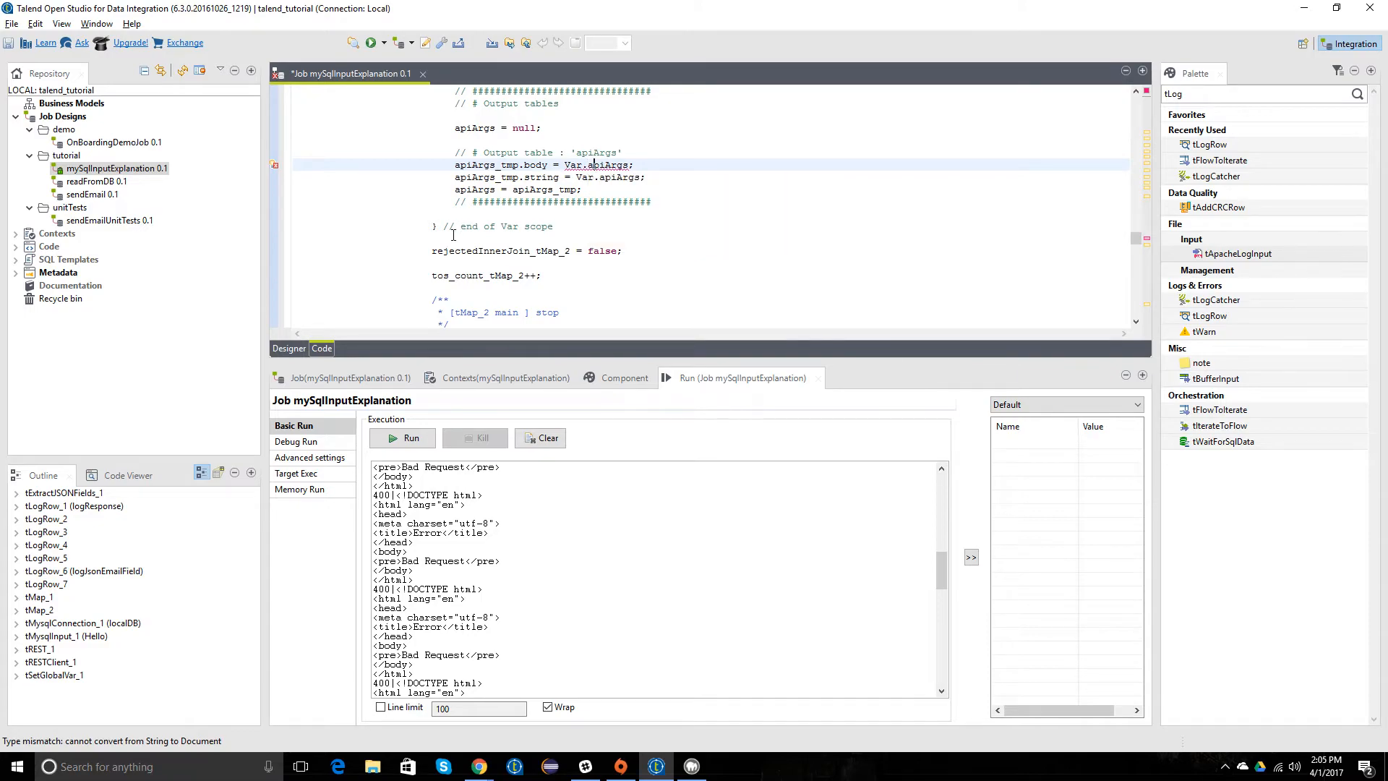
click(289, 348)
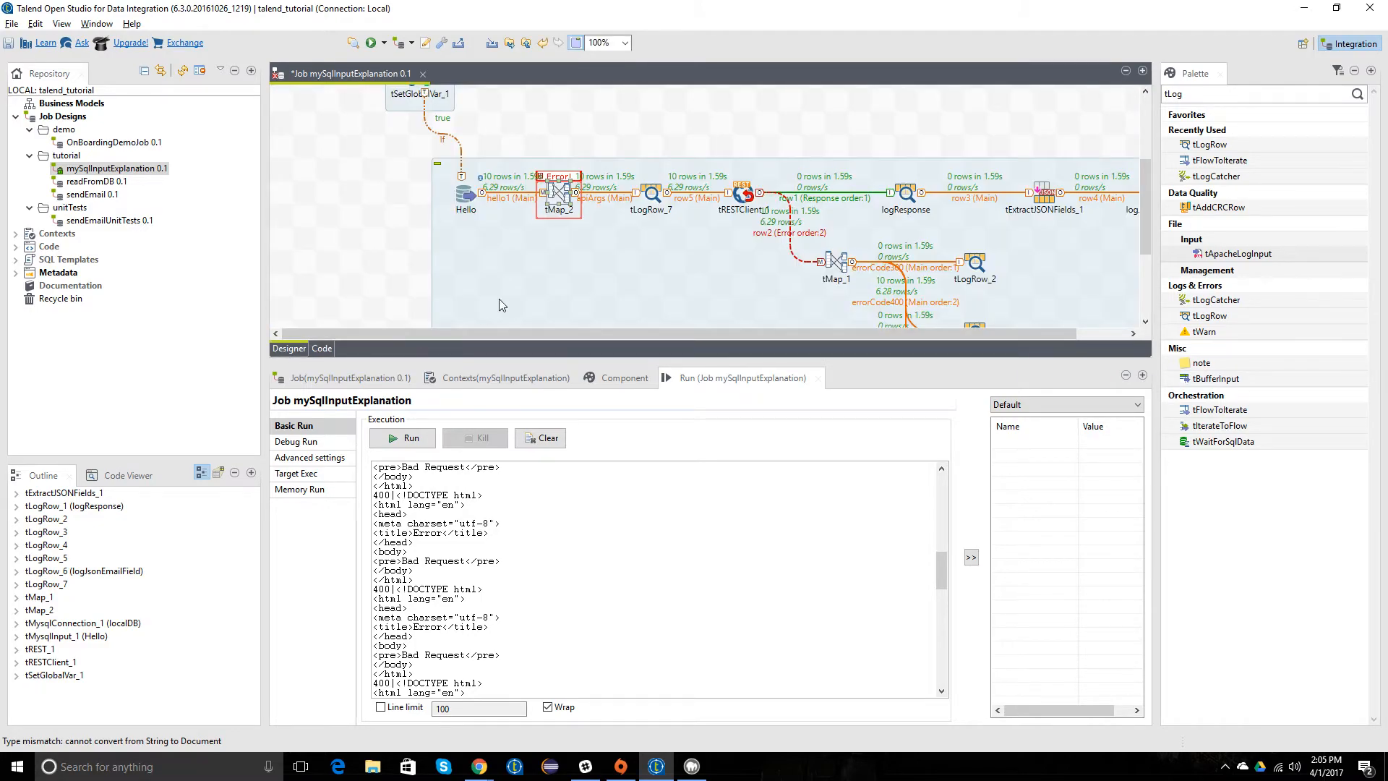
Step: Remove the body column from tMap_2's apiArgs output, accept the mapping and propagate the schema changes
double_click(560, 192)
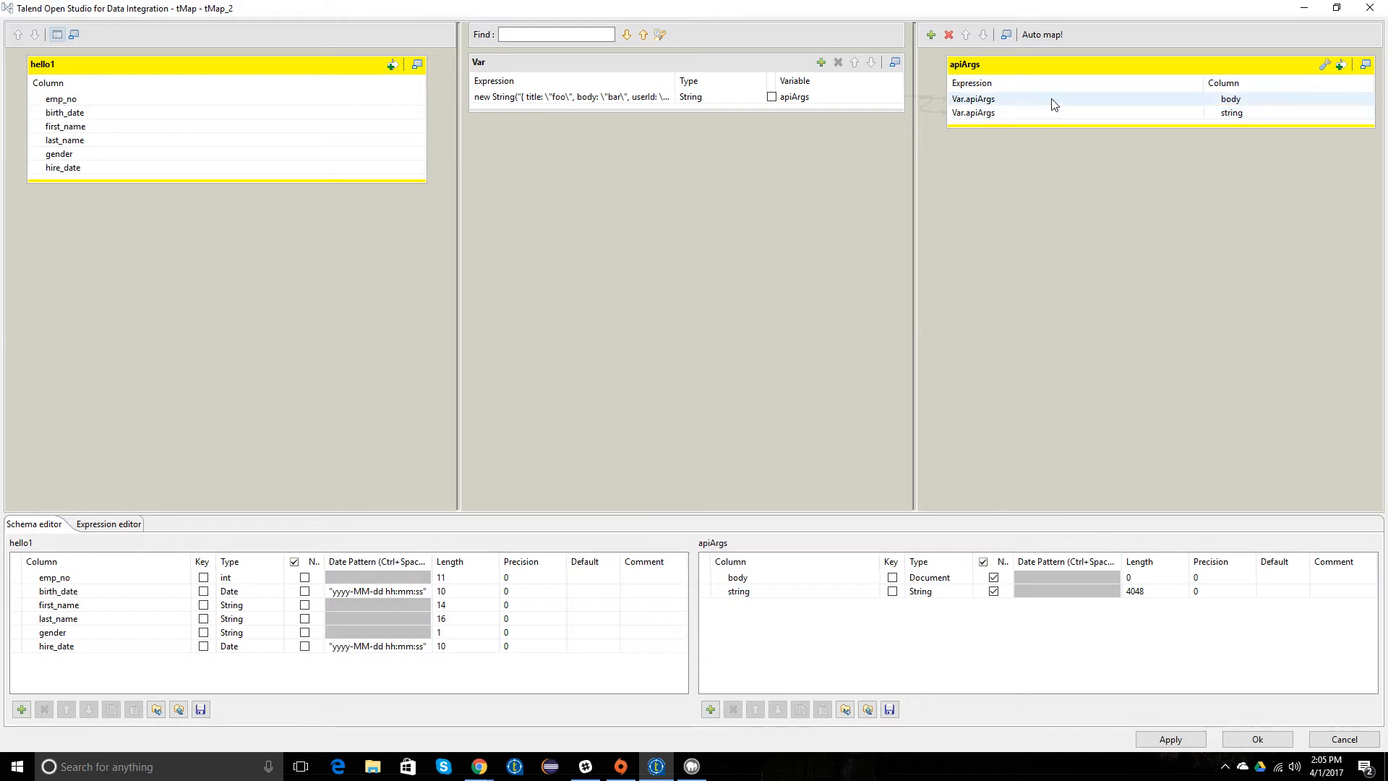
click(1021, 98)
key(Delete)
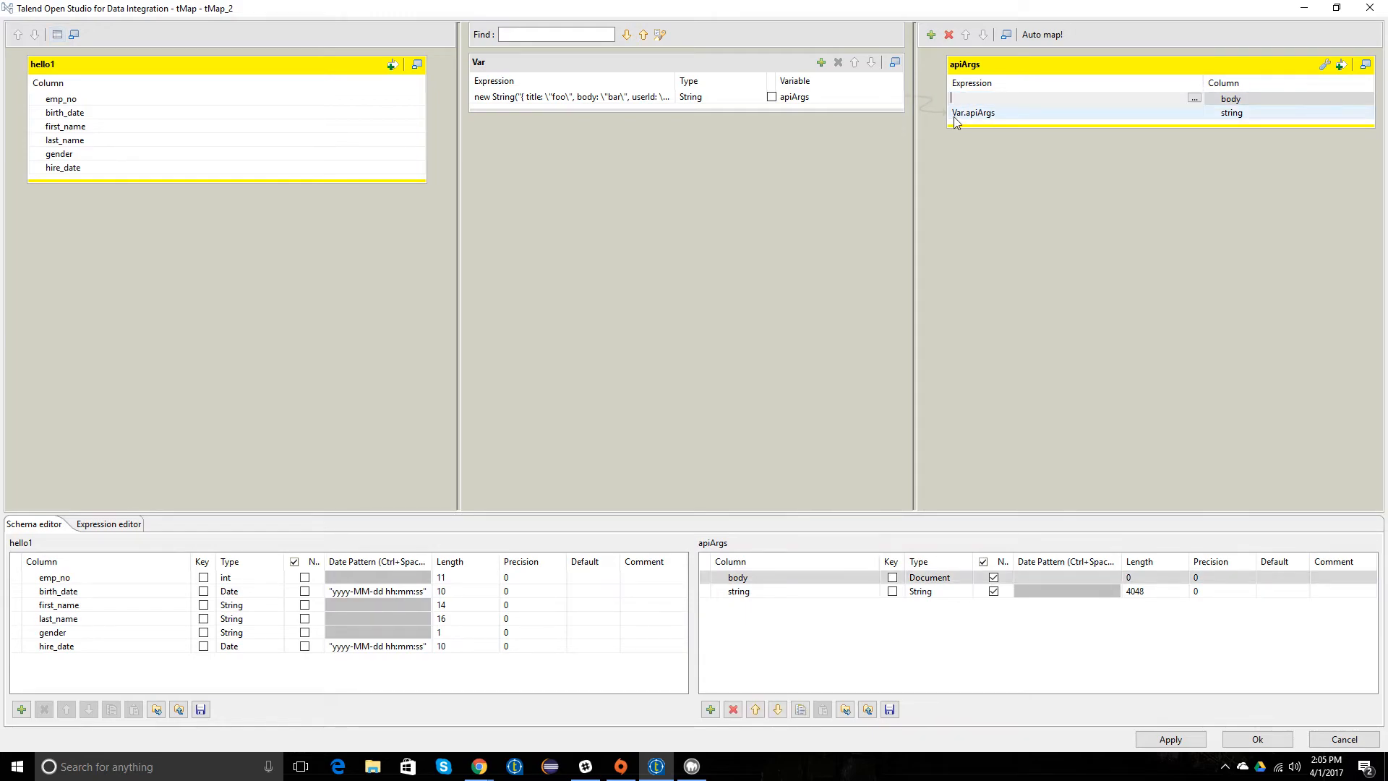
key(Return)
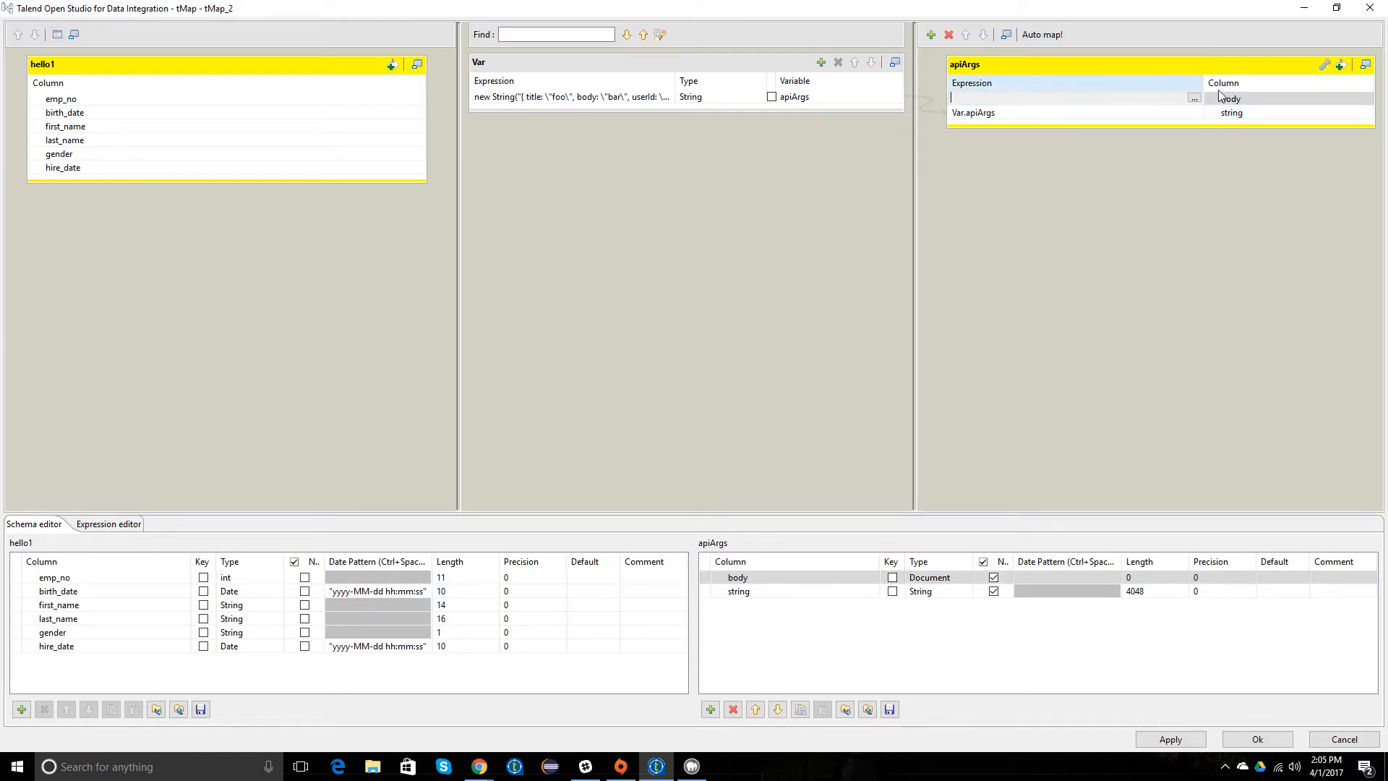
click(733, 710)
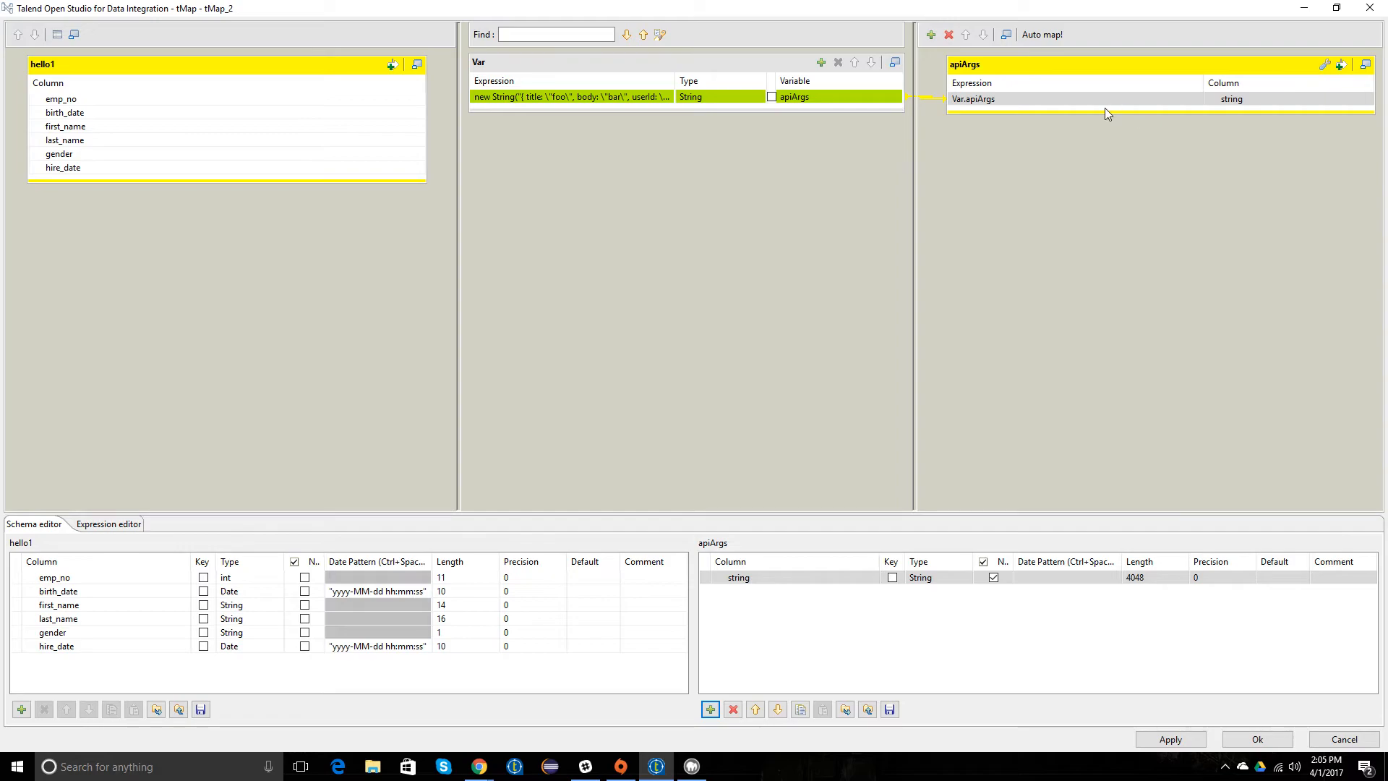
click(1233, 741)
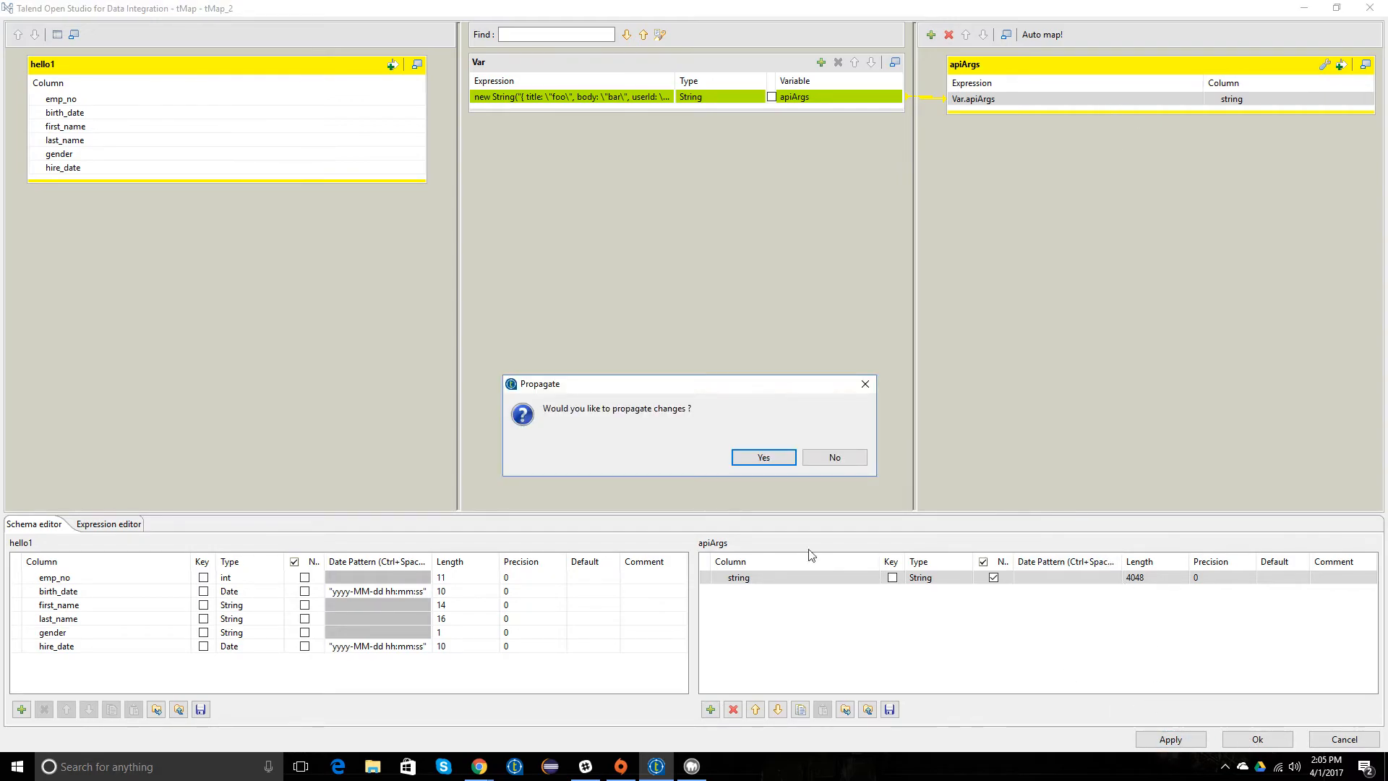
click(765, 458)
click(1257, 739)
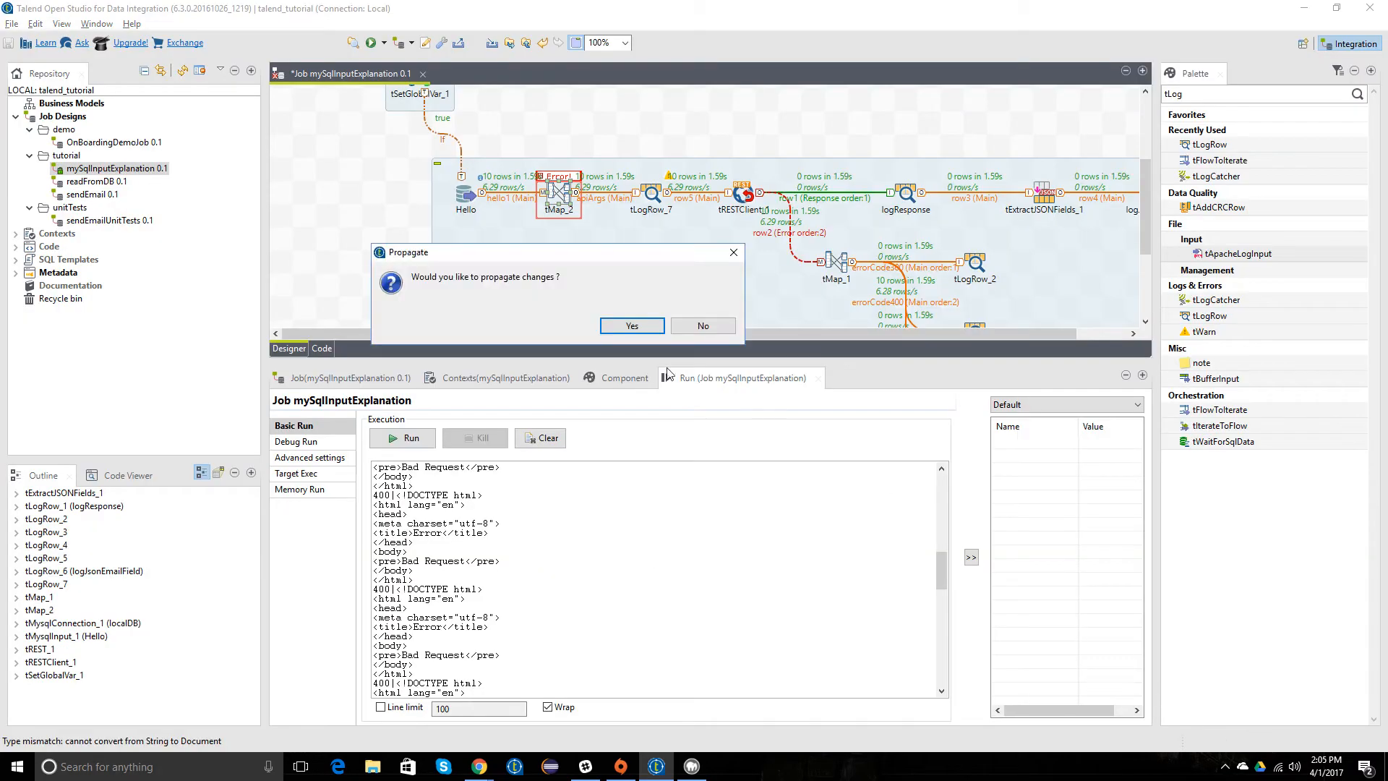
click(632, 326)
Step: Save the job and run mySqlInputExplanation again
key(ctrl+s)
right_click(103, 168)
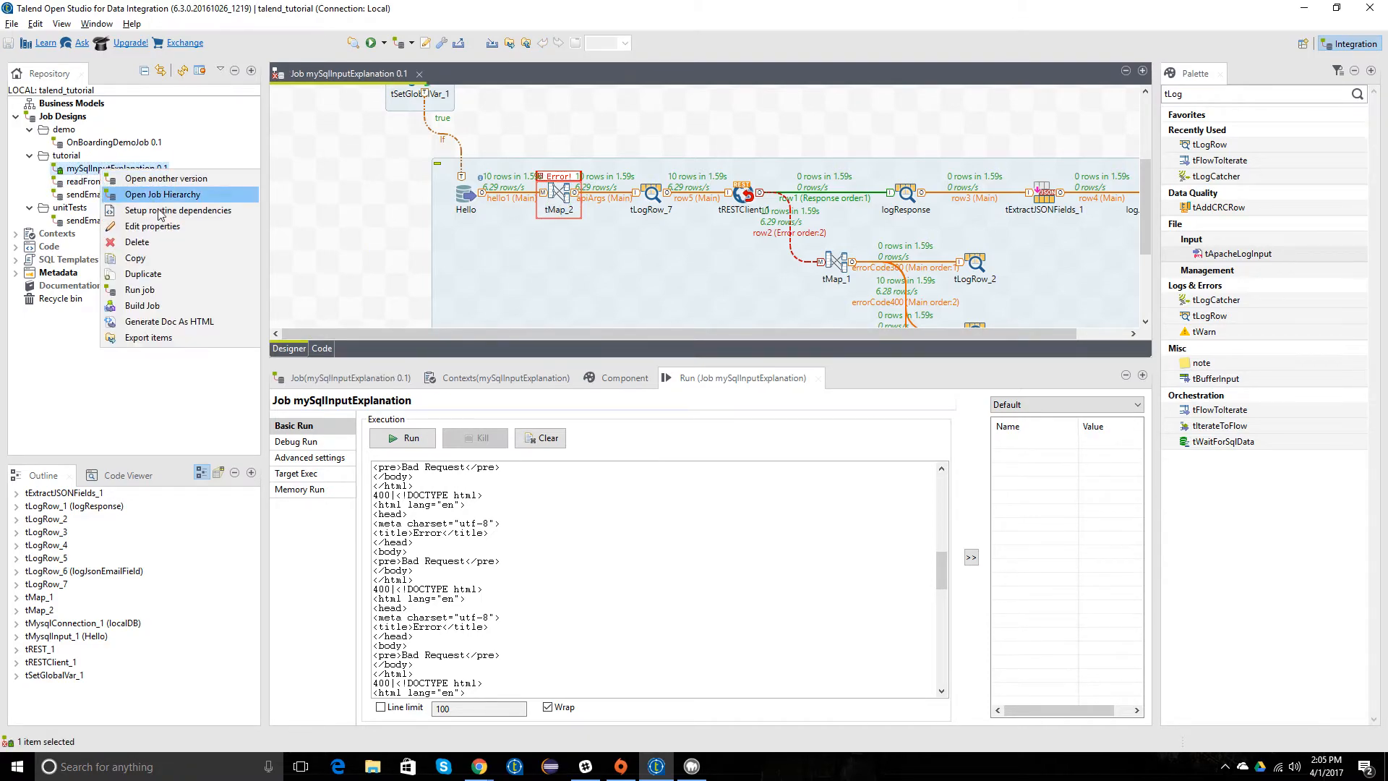
click(139, 289)
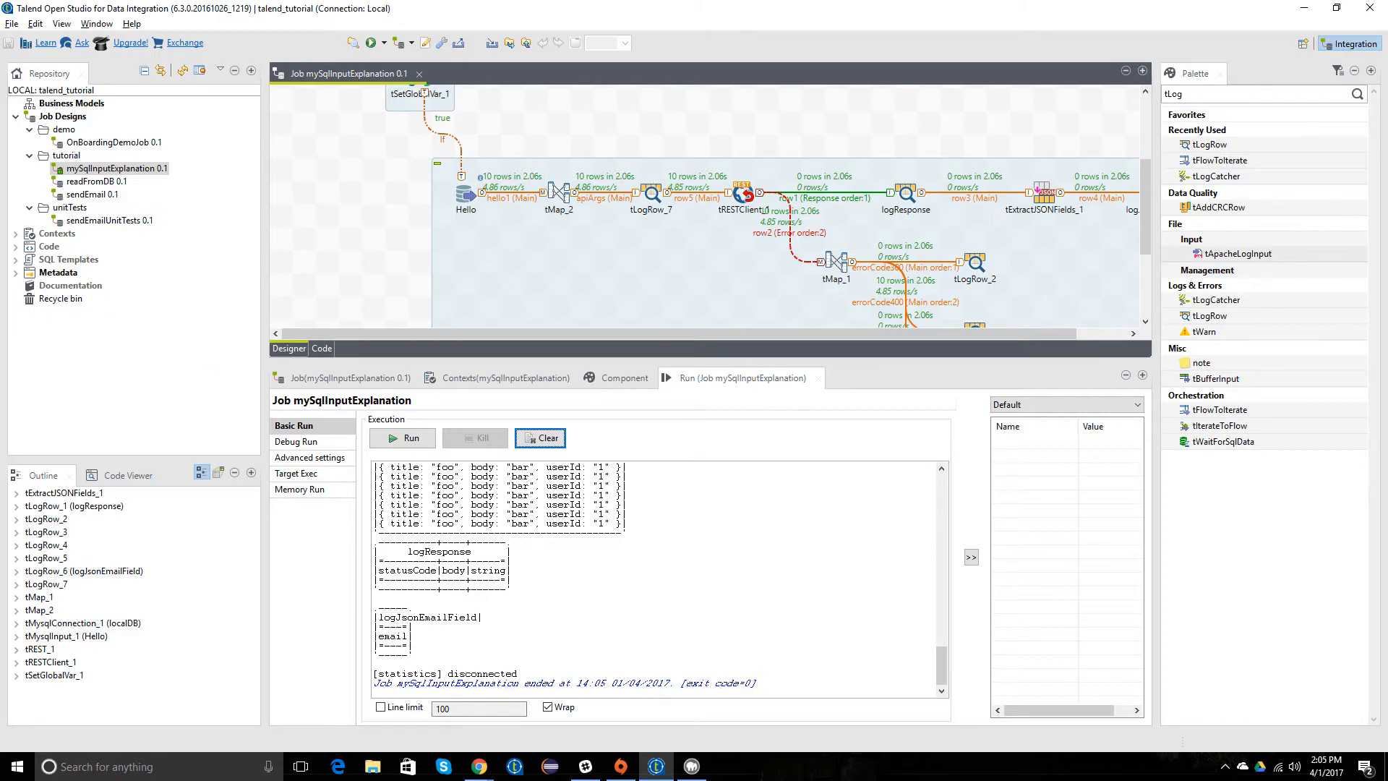
Step: Switch to Chrome, search Google for postman and open the getpostman.com home page
key(alt+Tab)
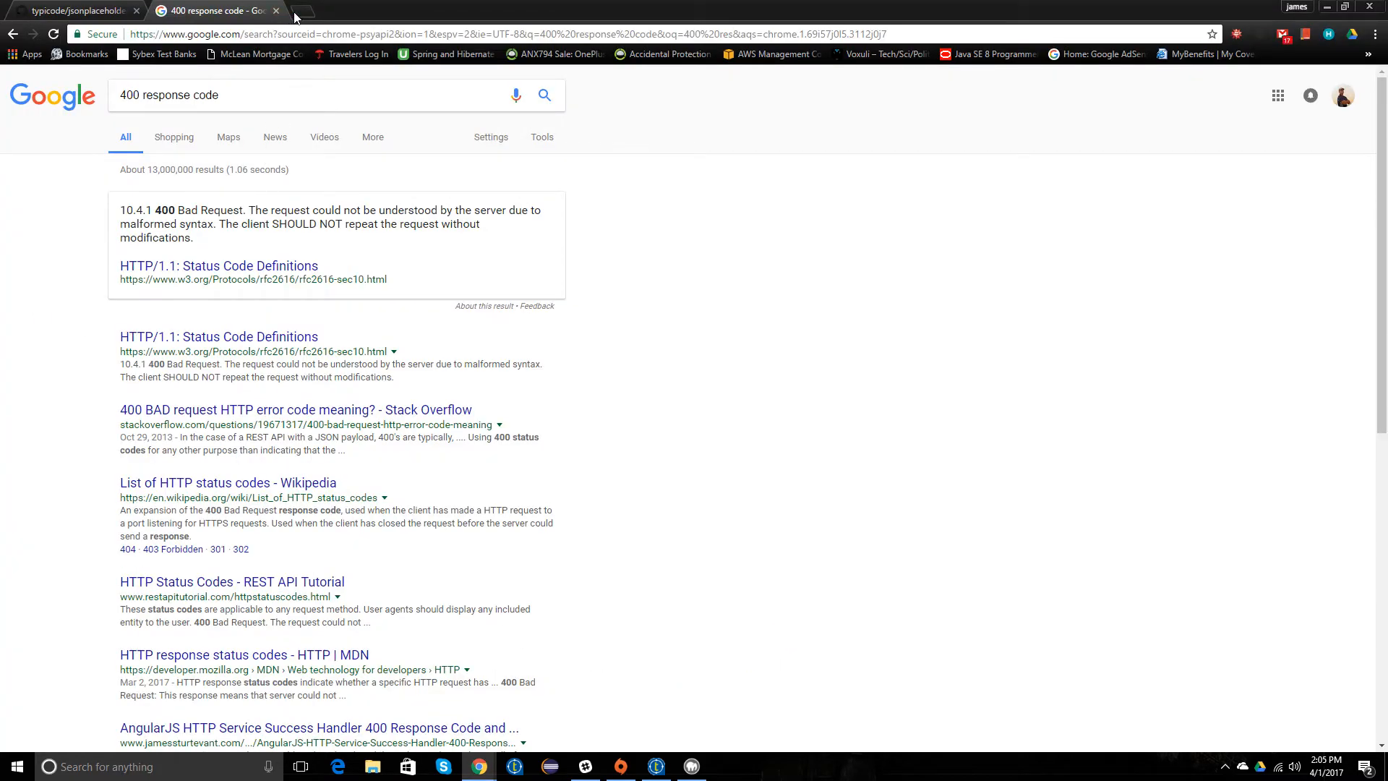
click(296, 14)
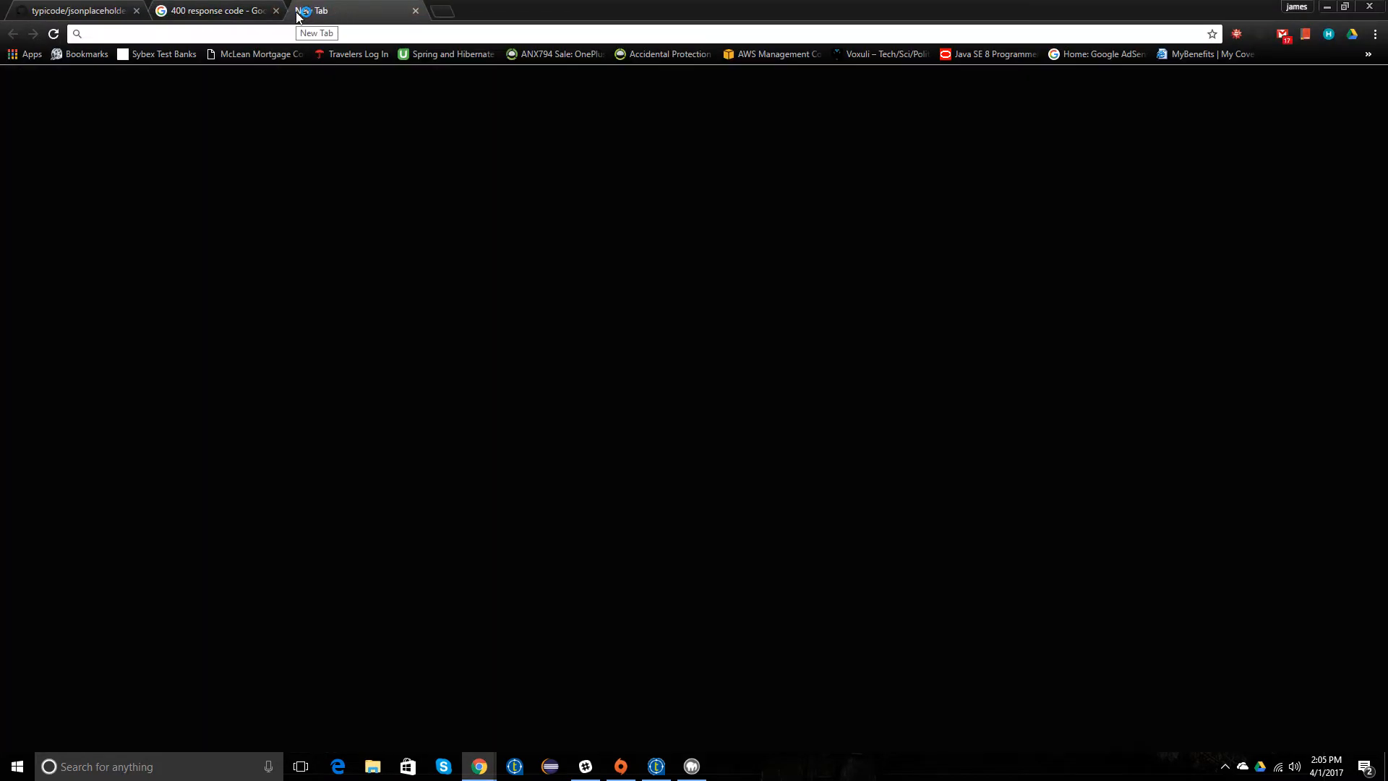
text(postman)
key(Return)
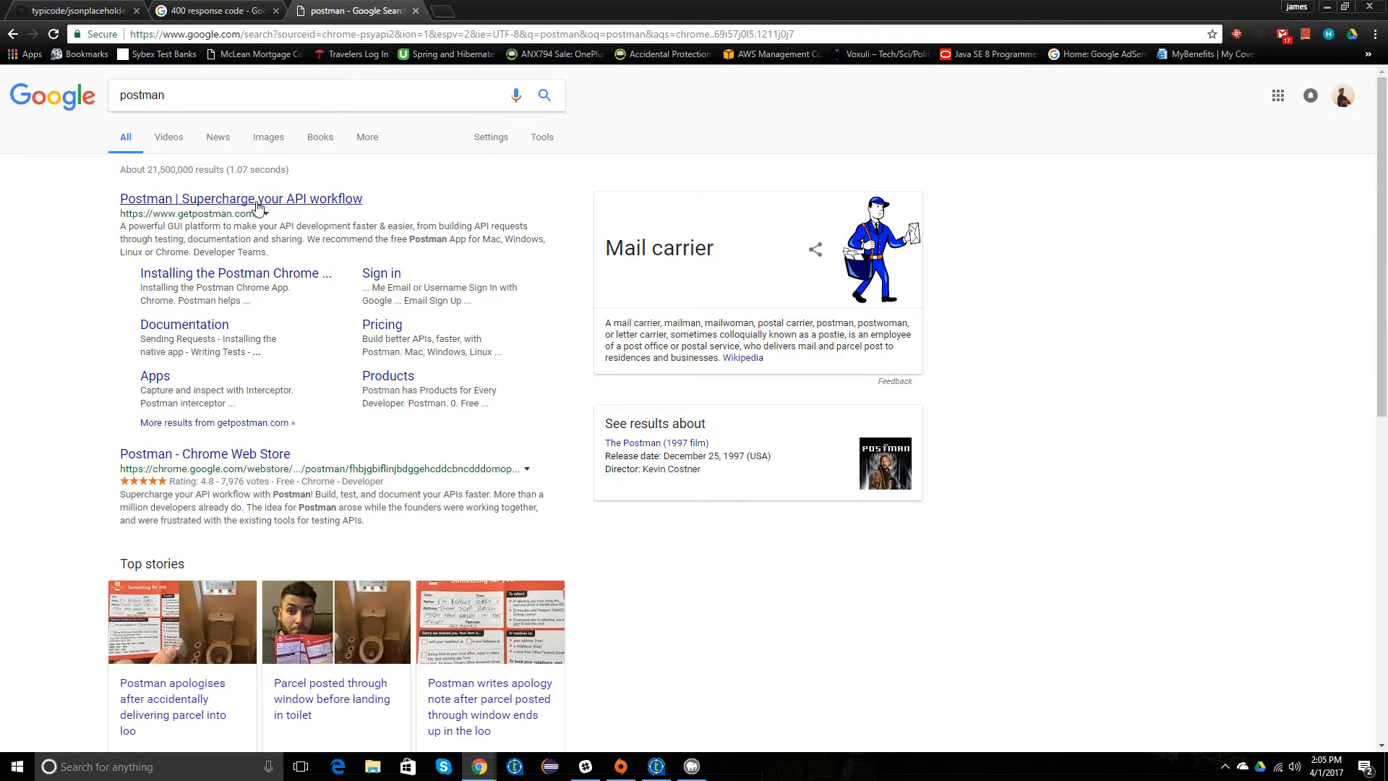
click(253, 194)
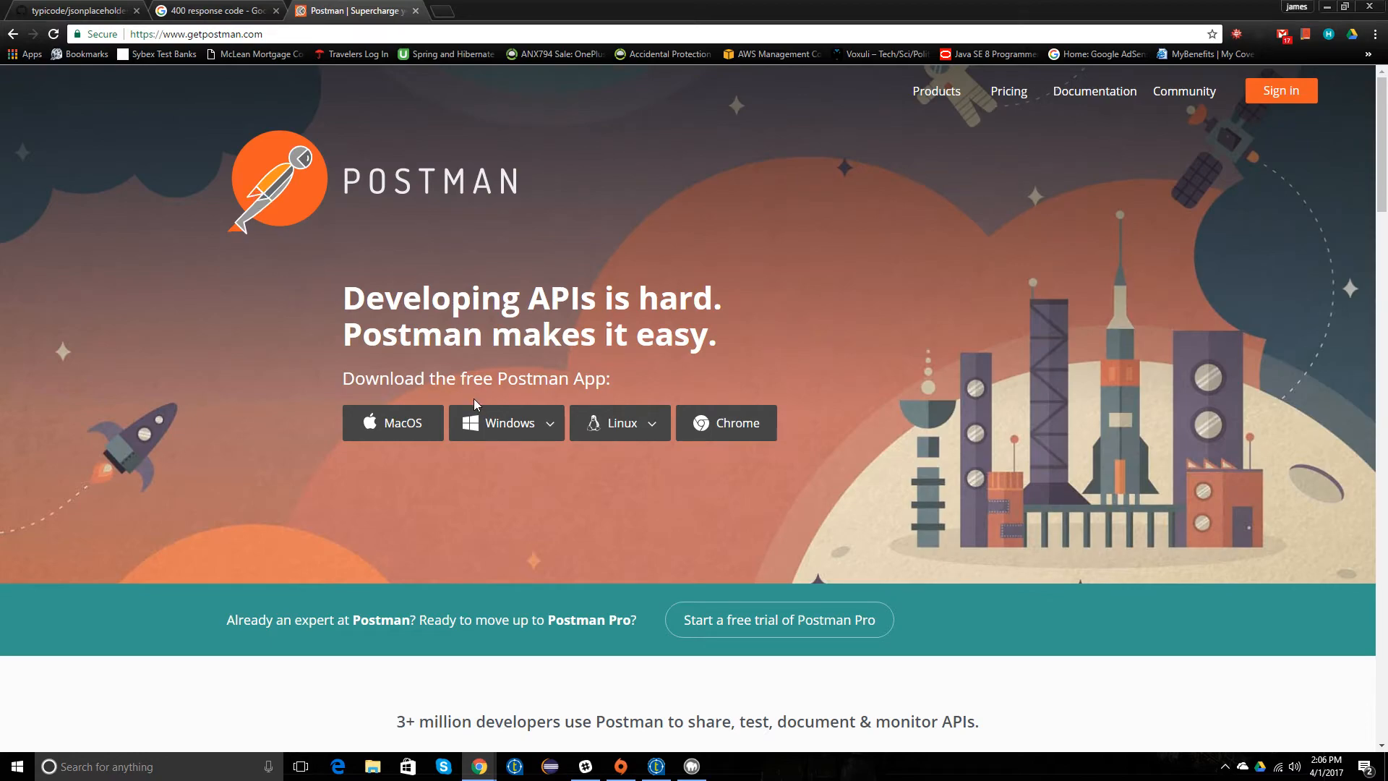
Step: Download the Windows x64 version of the Postman app
mouse_move(503, 434)
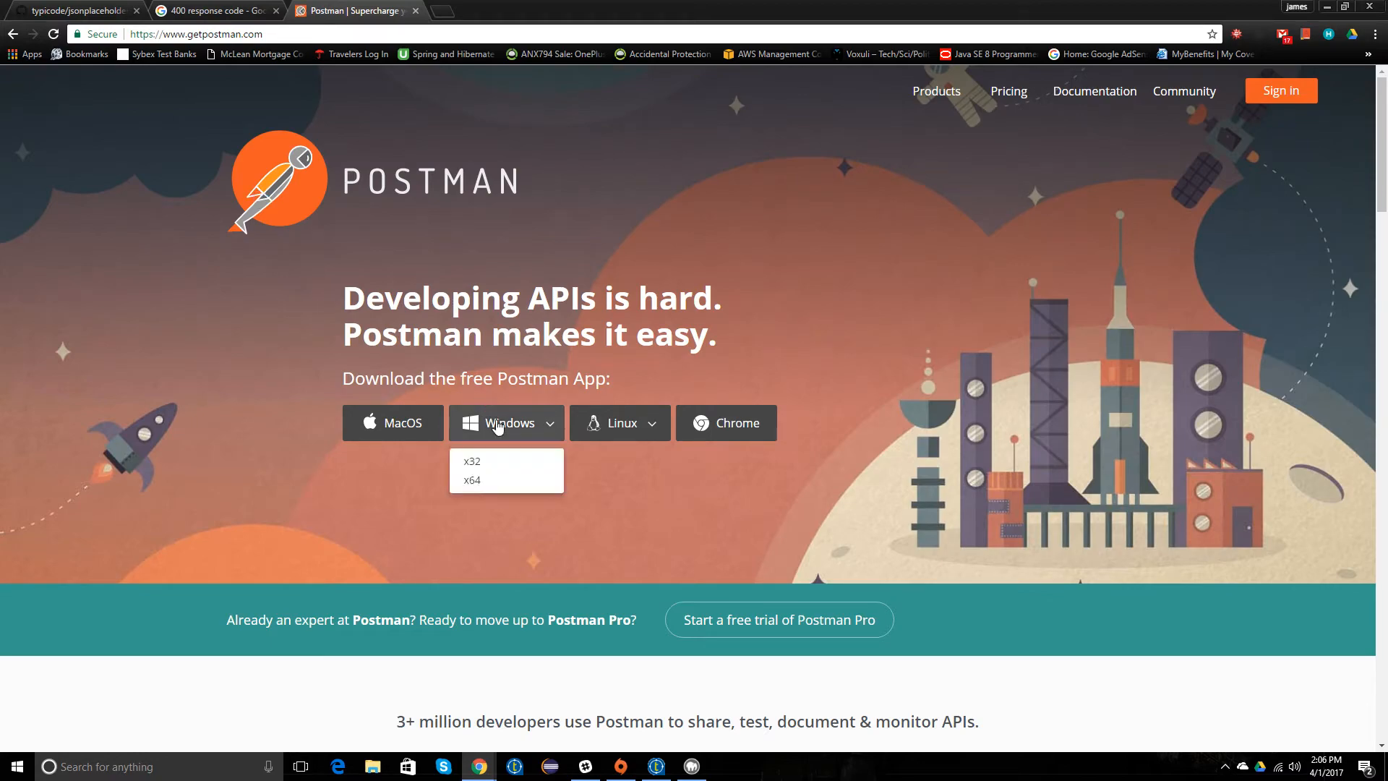
click(479, 486)
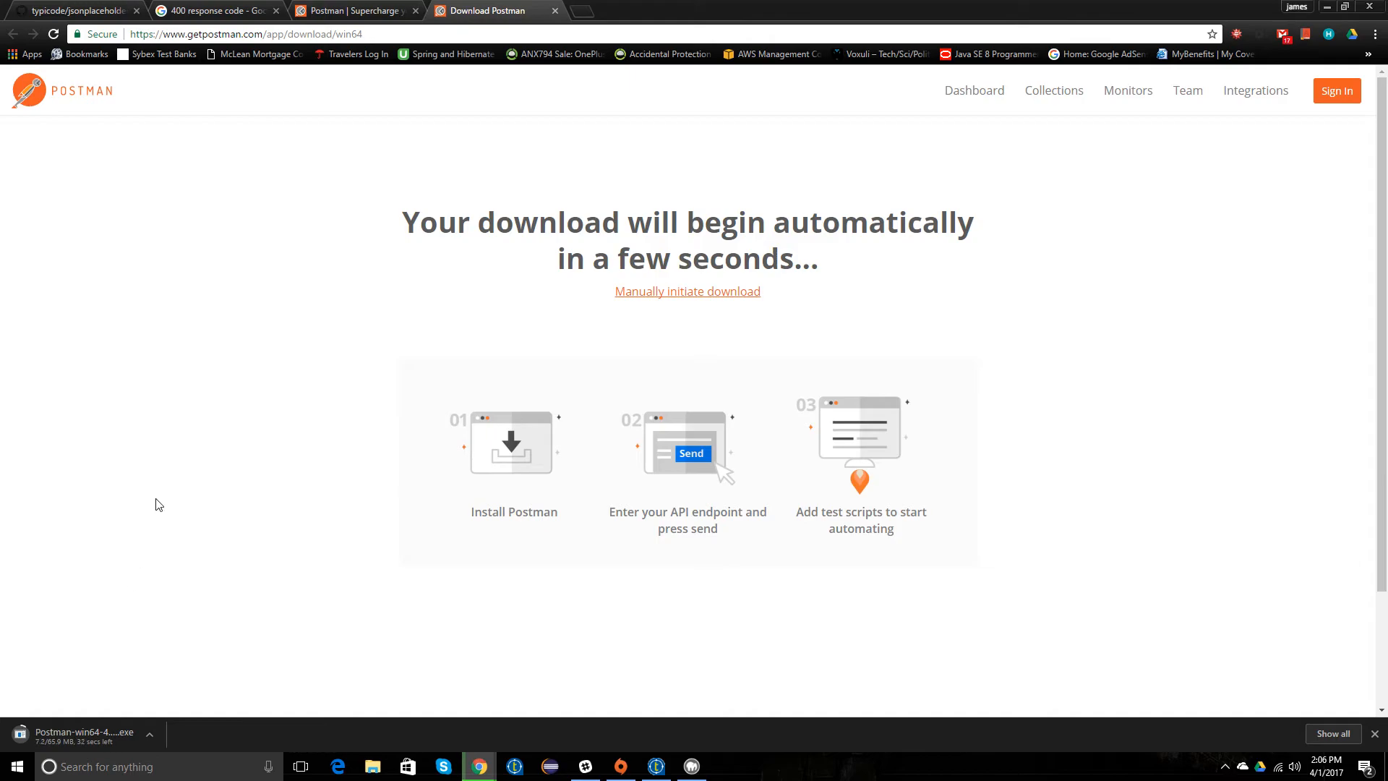
click(337, 8)
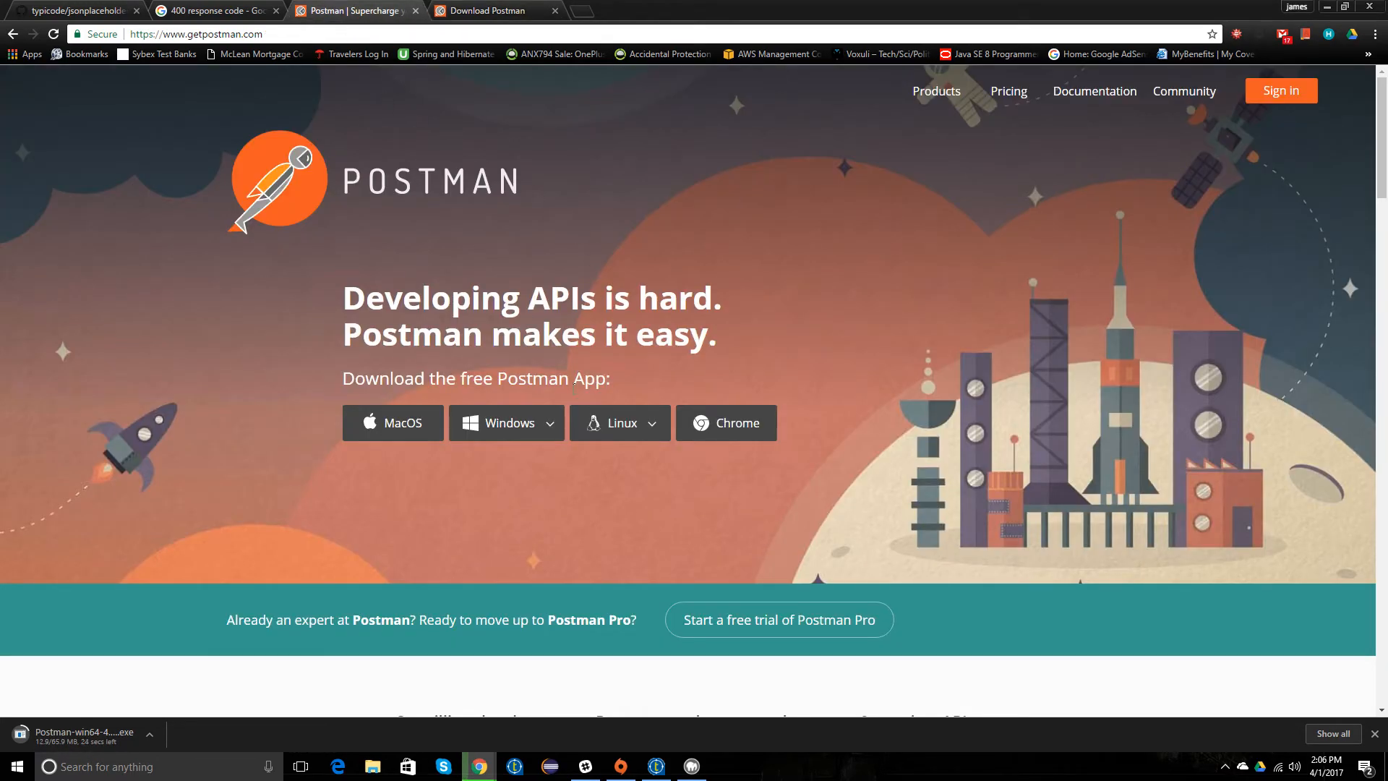
click(475, 11)
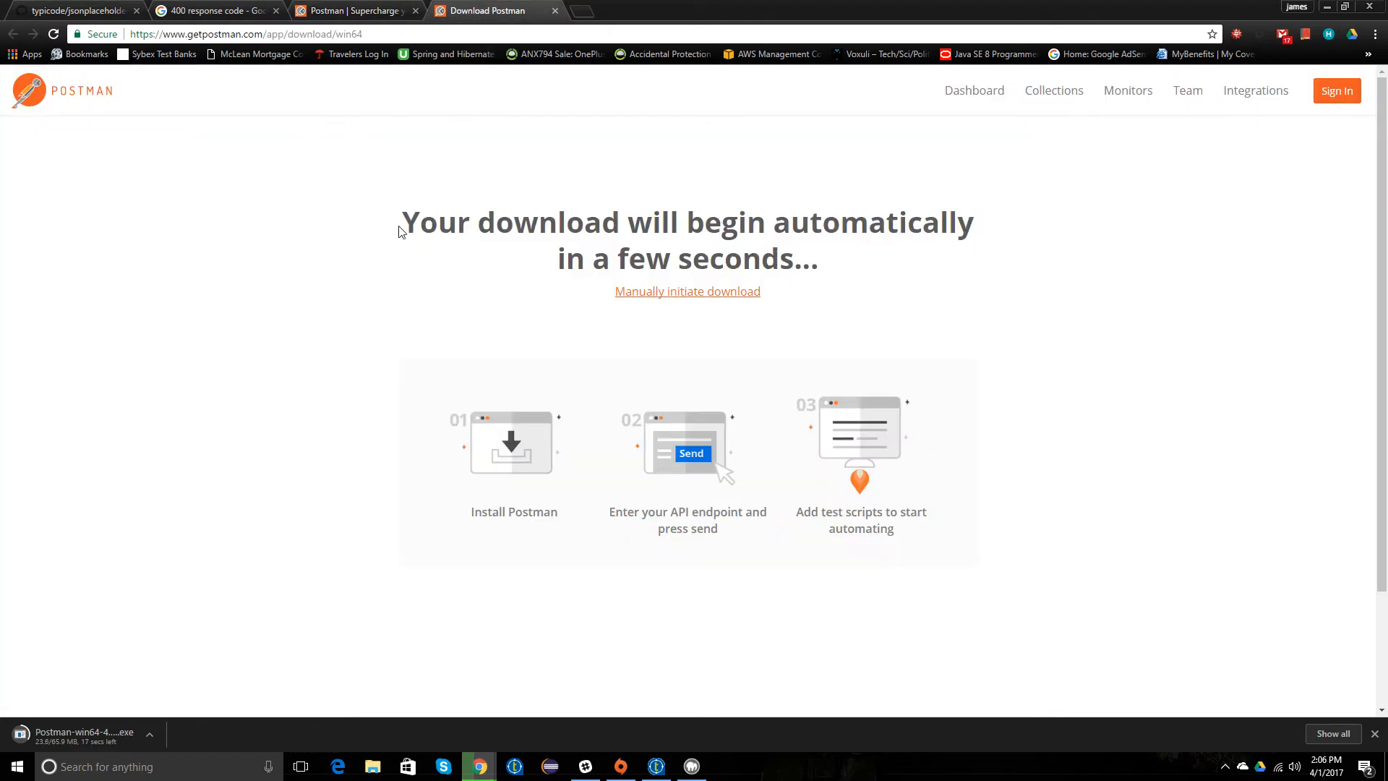
Step: Open Postman's Chrome Web Store page from the Postman home page and launch the Chrome app
click(349, 12)
click(707, 436)
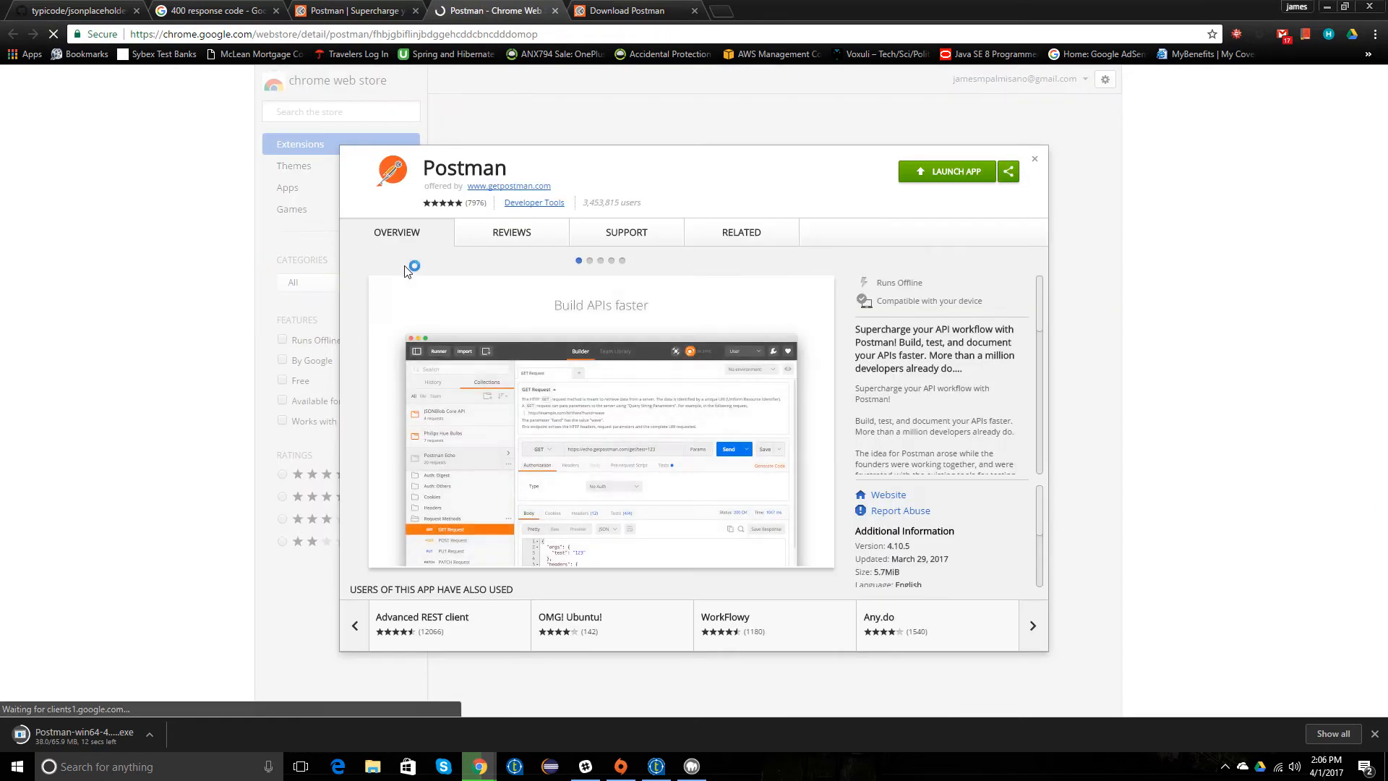
click(944, 177)
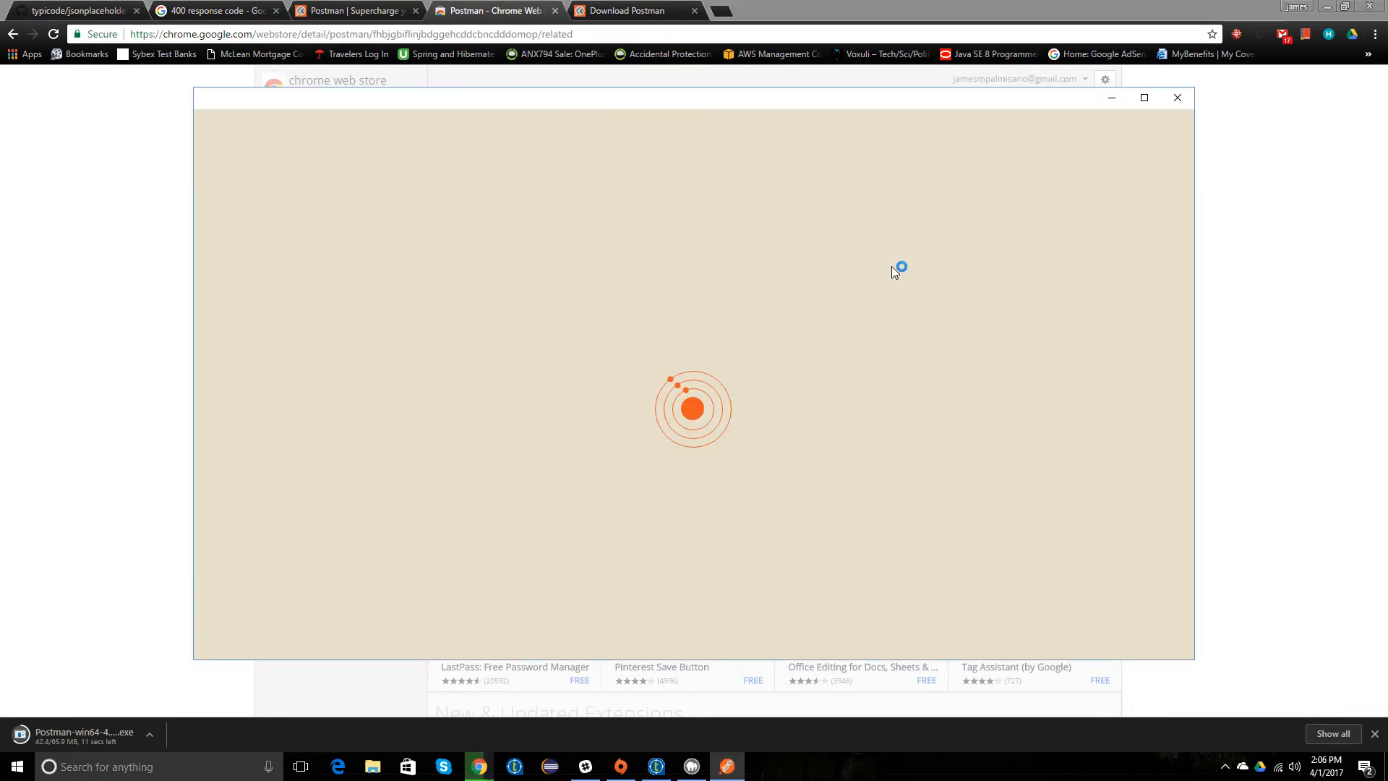
click(1375, 733)
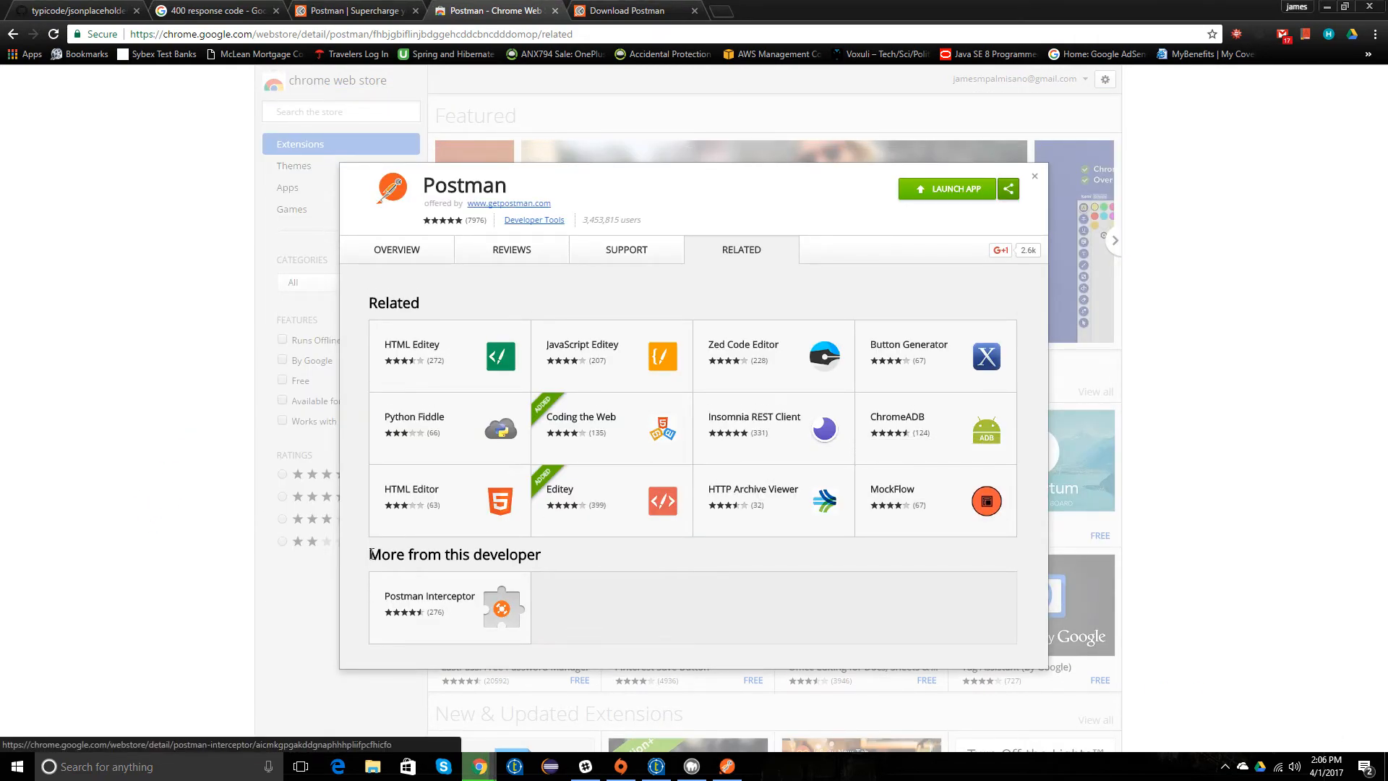
click(480, 765)
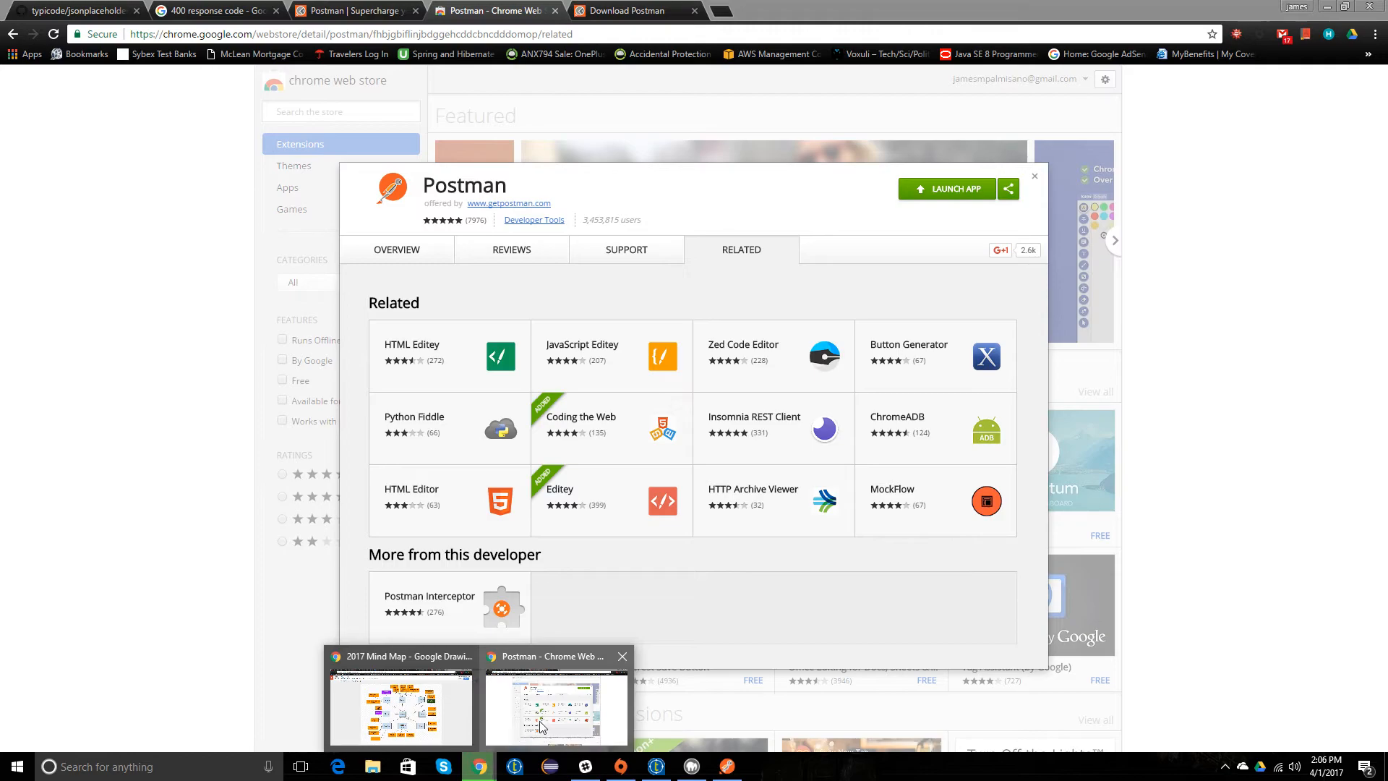
click(540, 726)
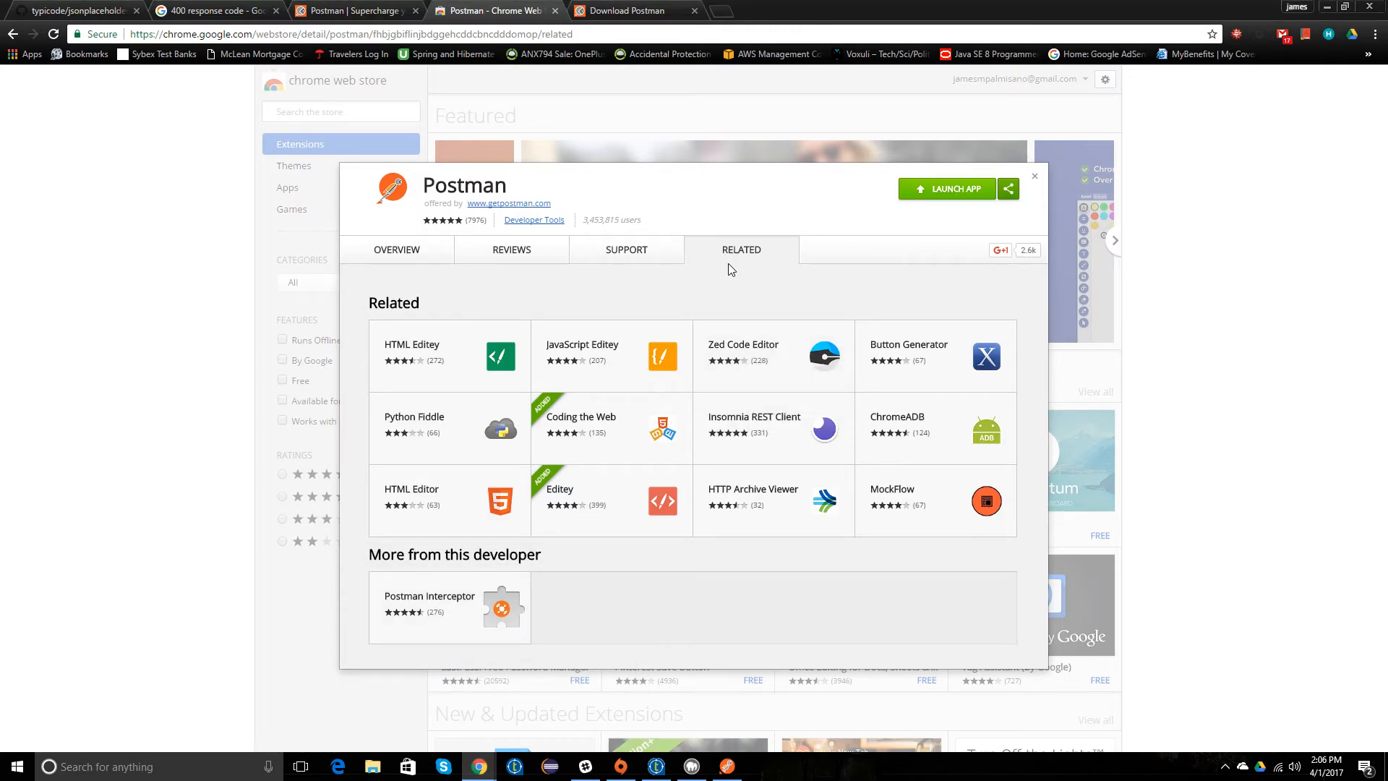
click(947, 189)
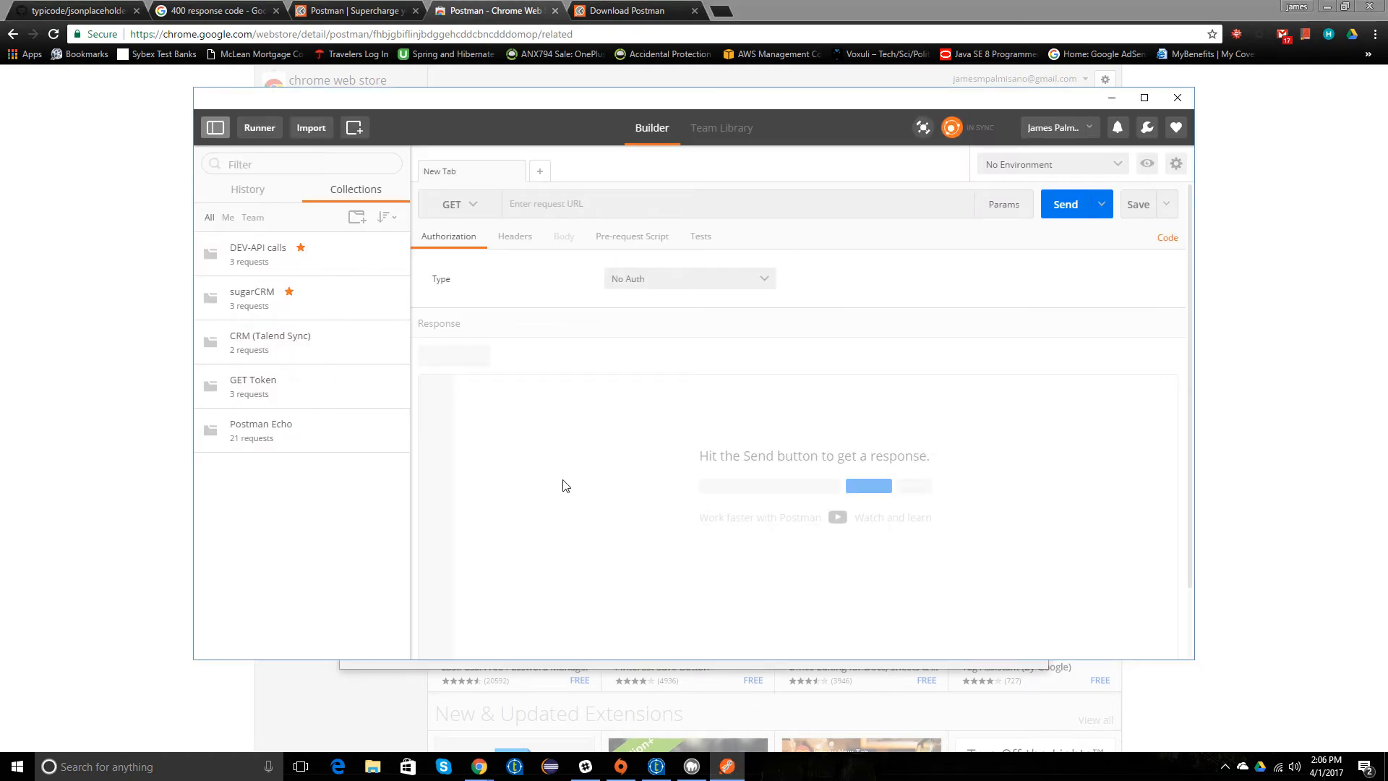
Step: Set the new Postman request's method to POST
drag(515, 89, 461, 97)
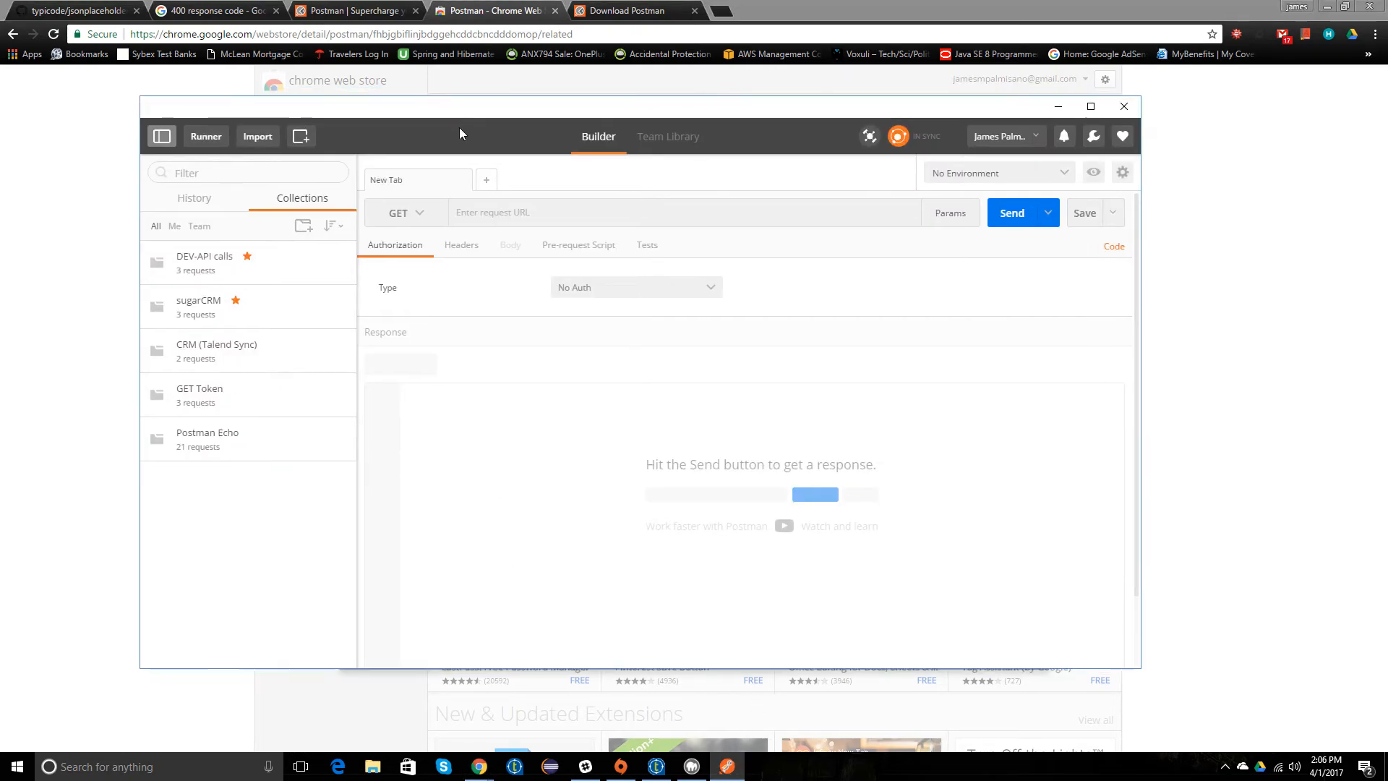
click(439, 213)
click(402, 261)
click(501, 217)
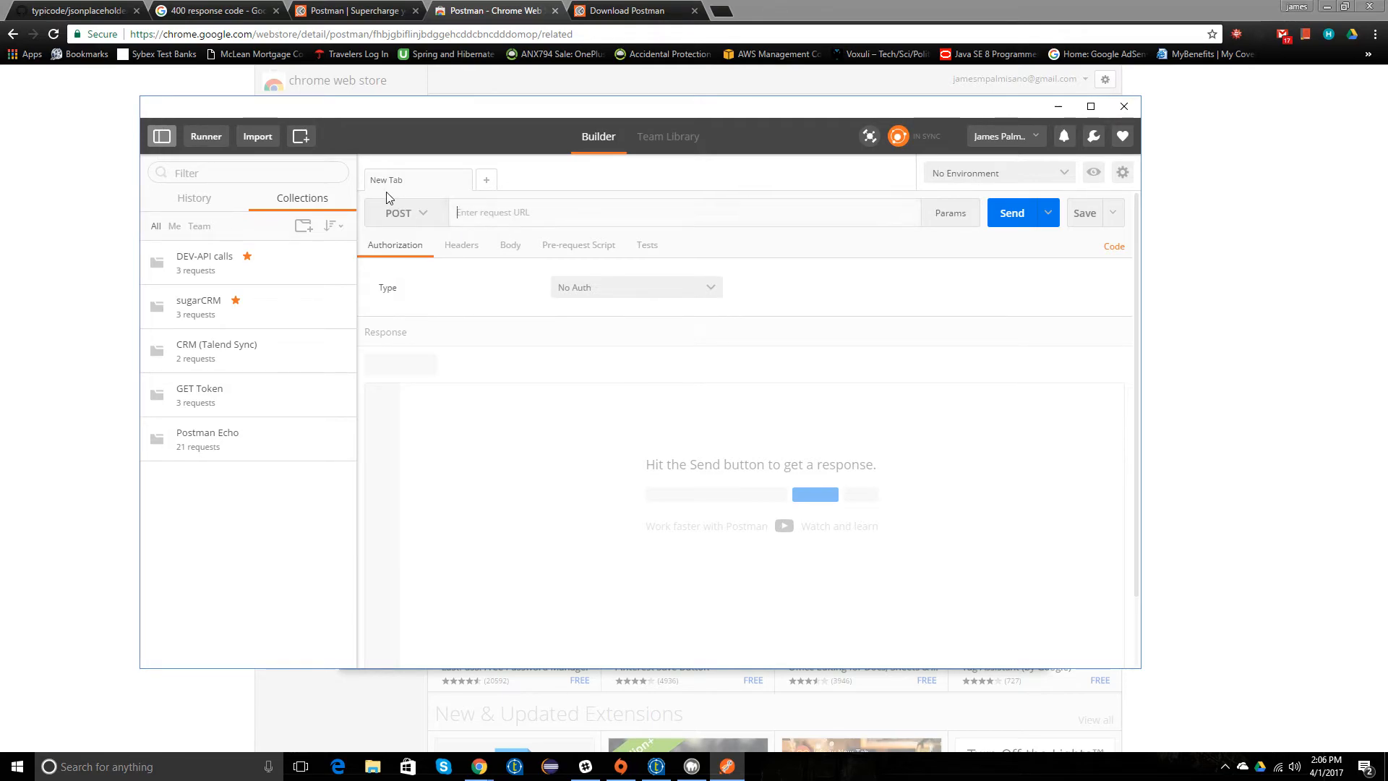
click(227, 12)
click(85, 10)
click(484, 444)
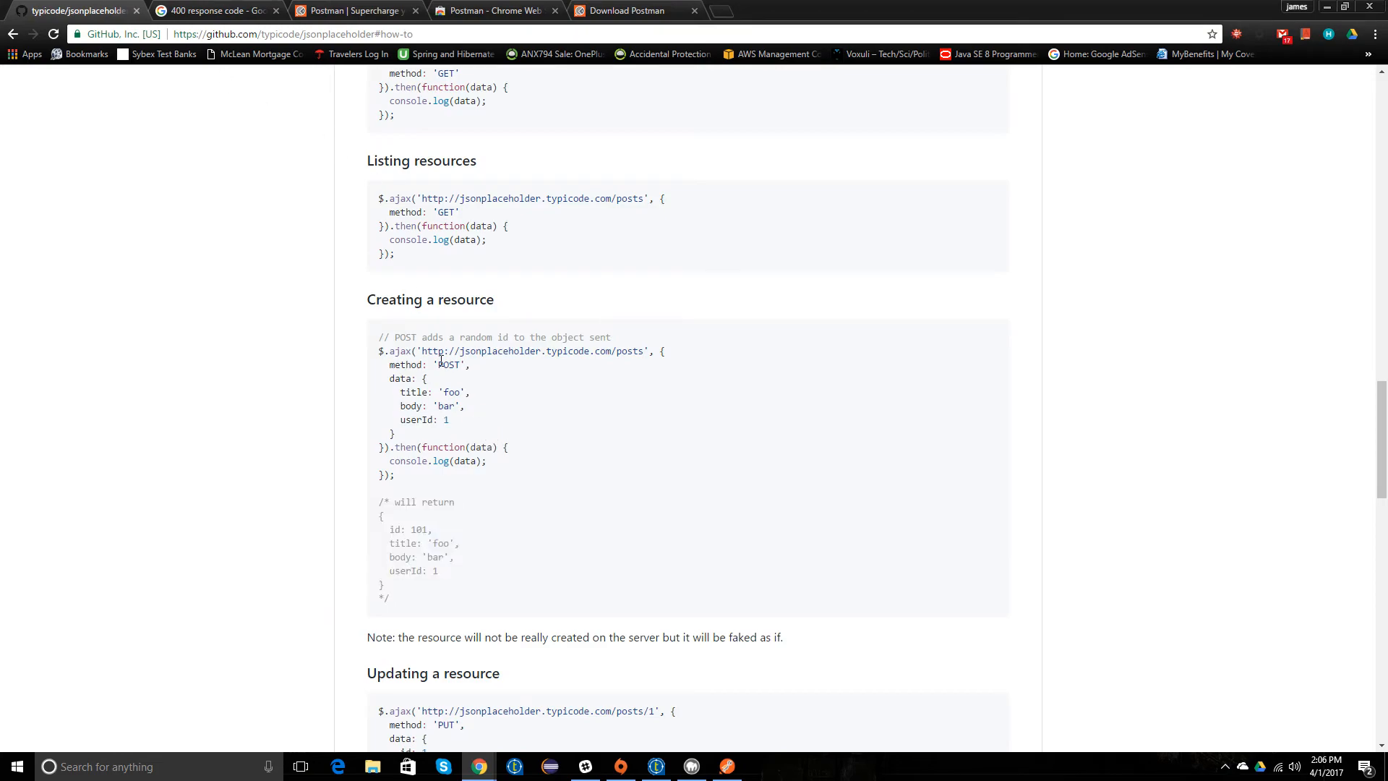
drag(423, 350, 649, 352)
key(ctrl+c)
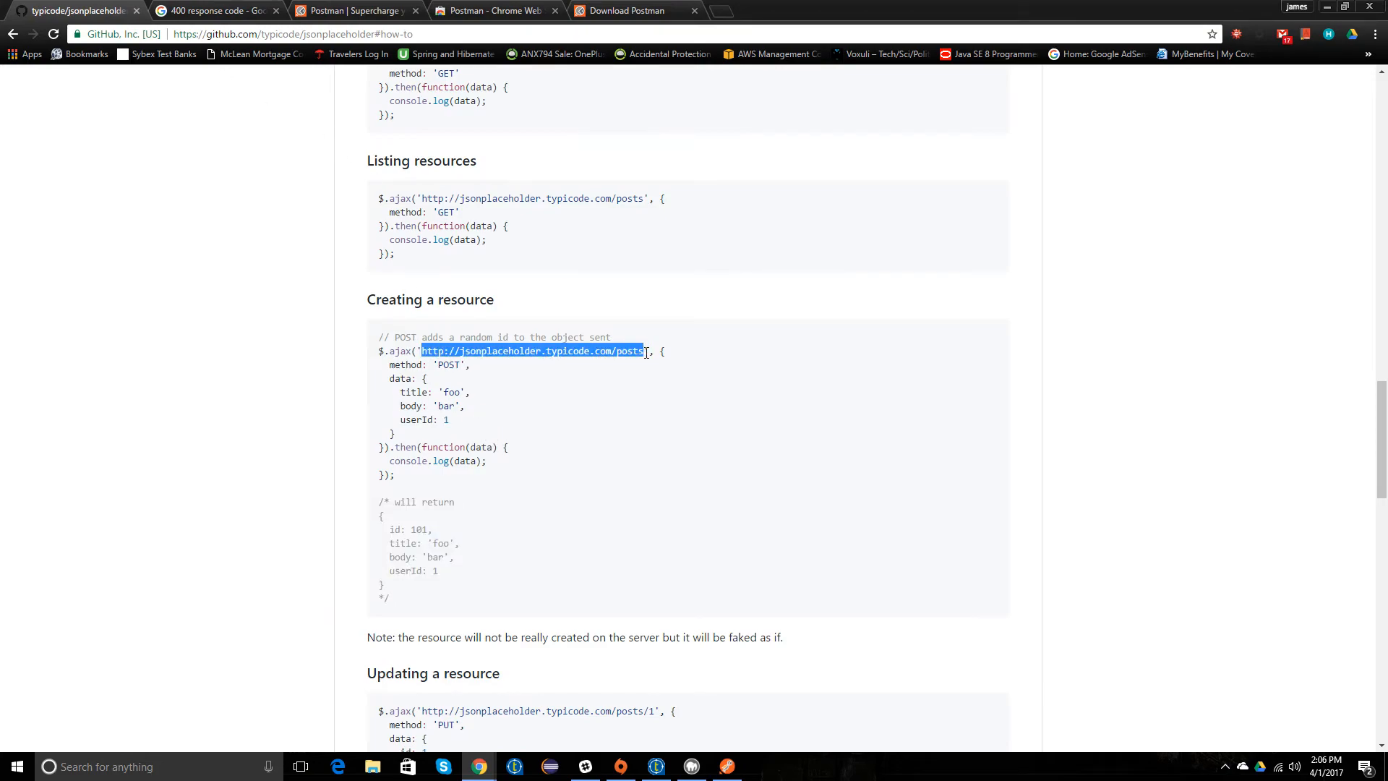
click(726, 766)
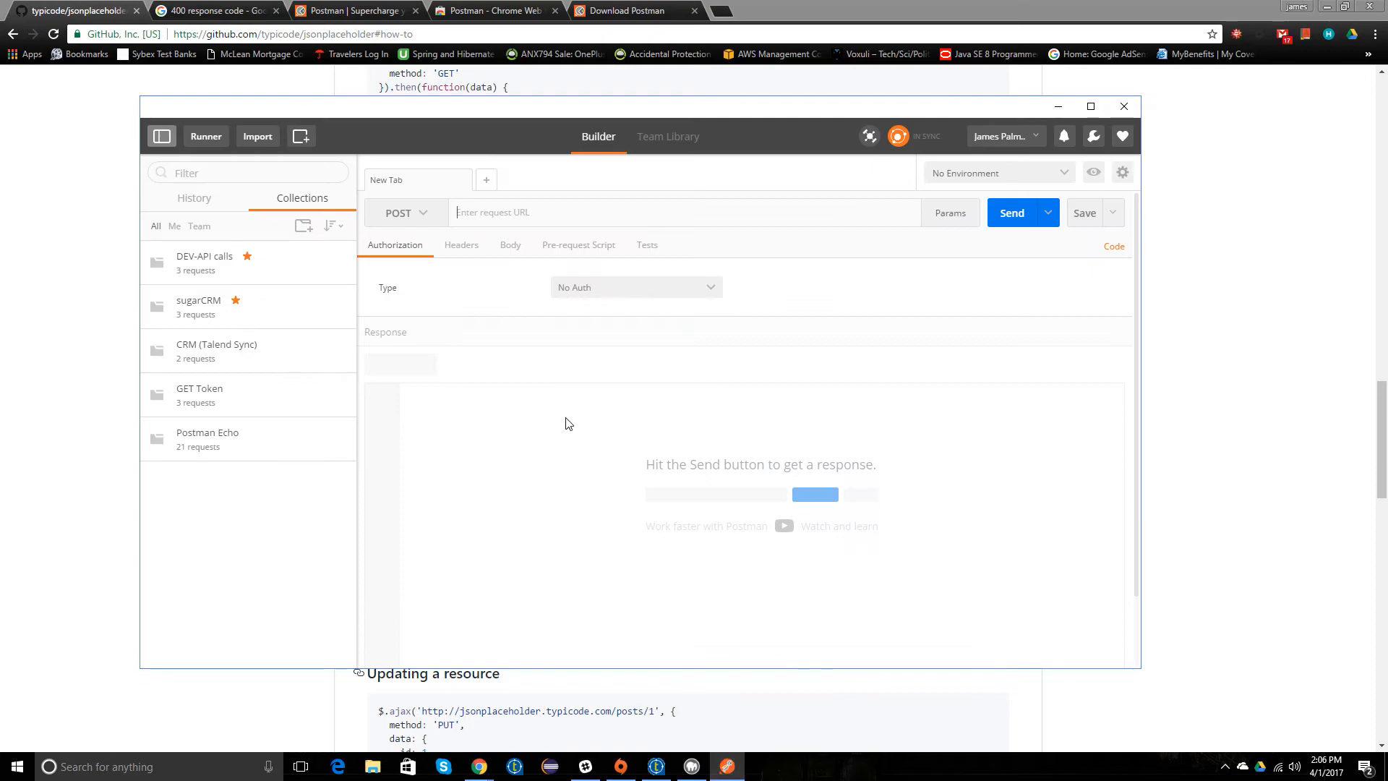
key(ctrl+v)
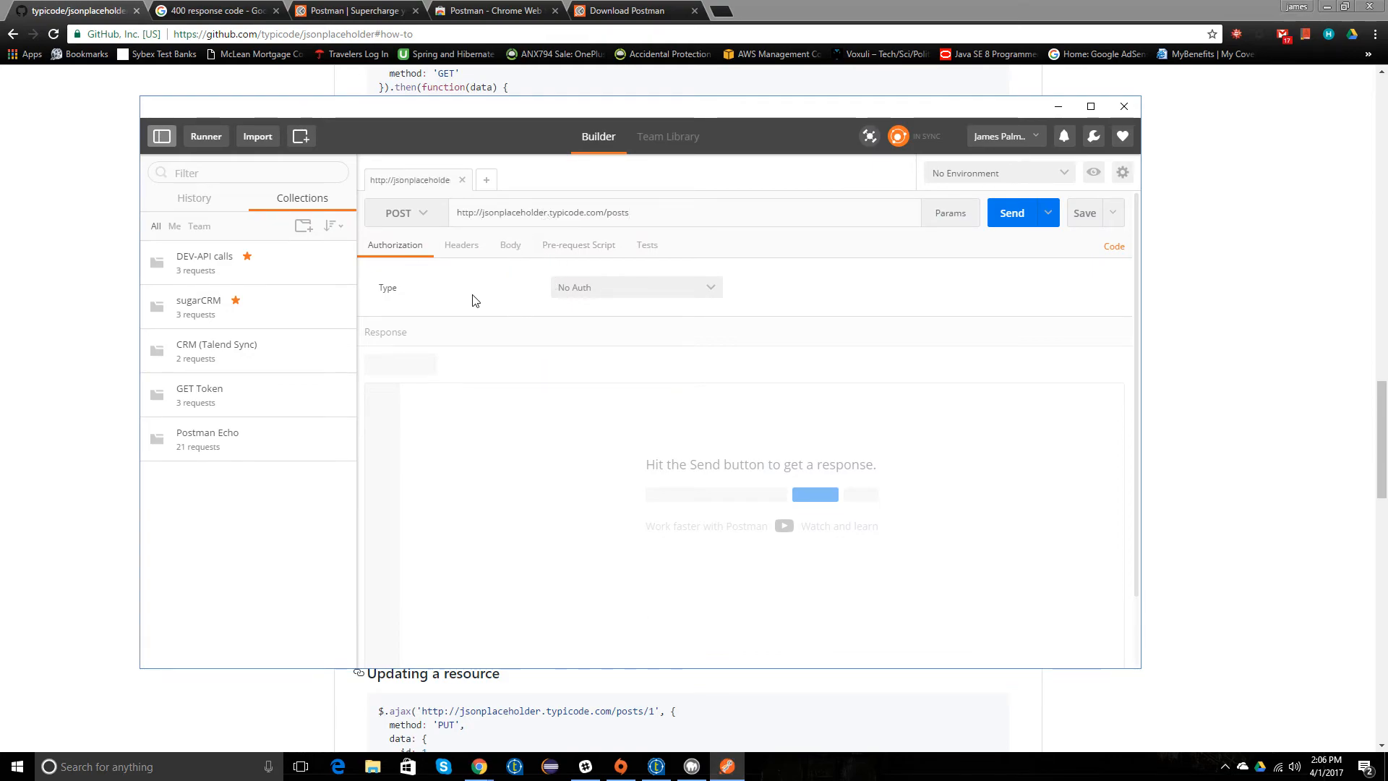
Step: Set the request body to raw with the JSON (application/json) format
click(506, 246)
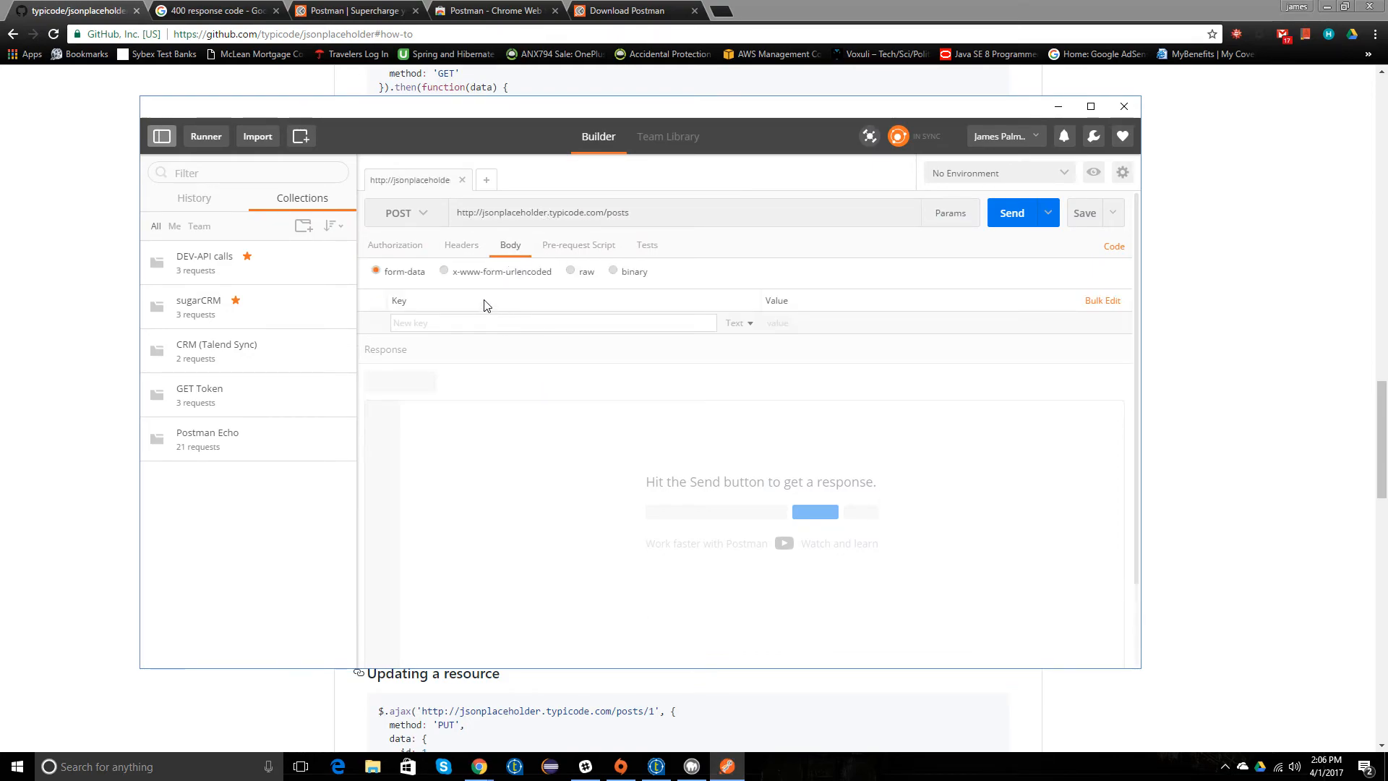
click(570, 270)
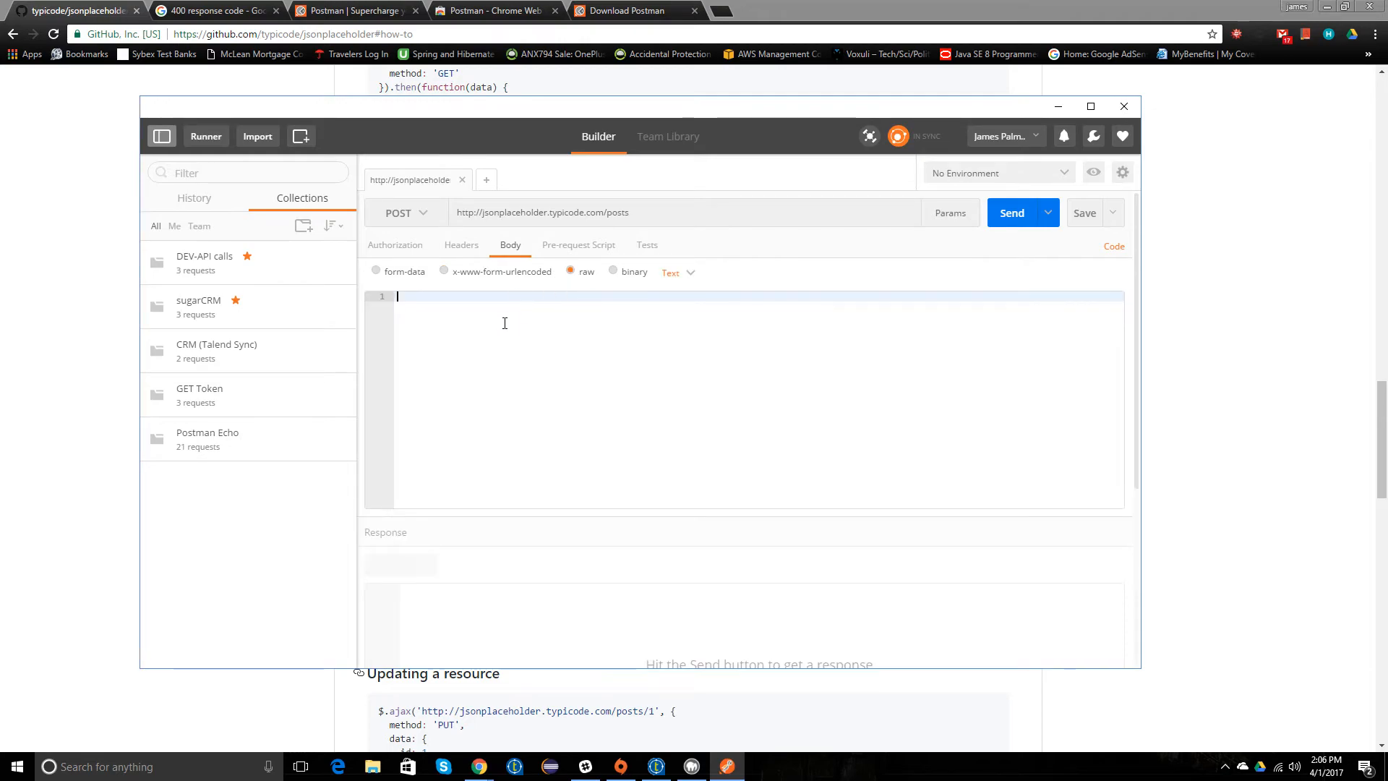
click(680, 275)
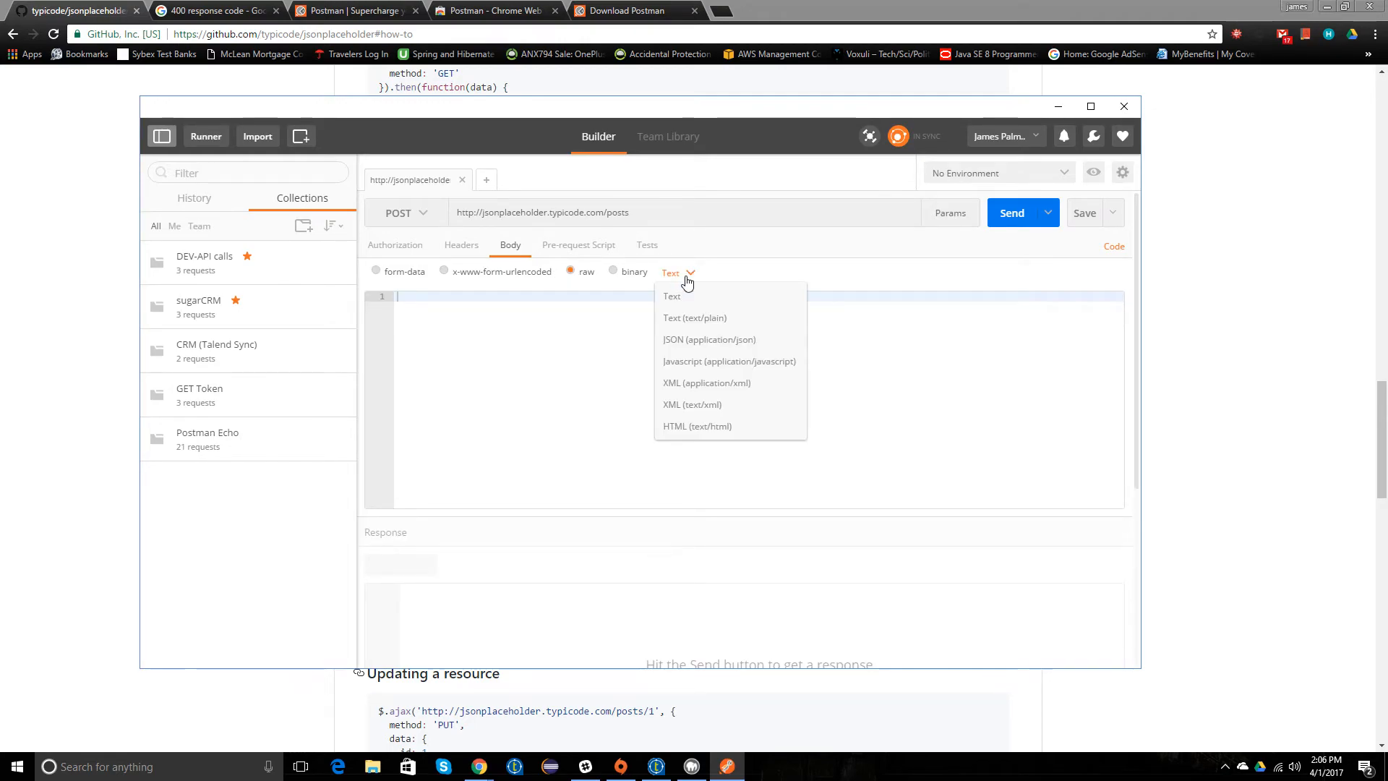
click(687, 337)
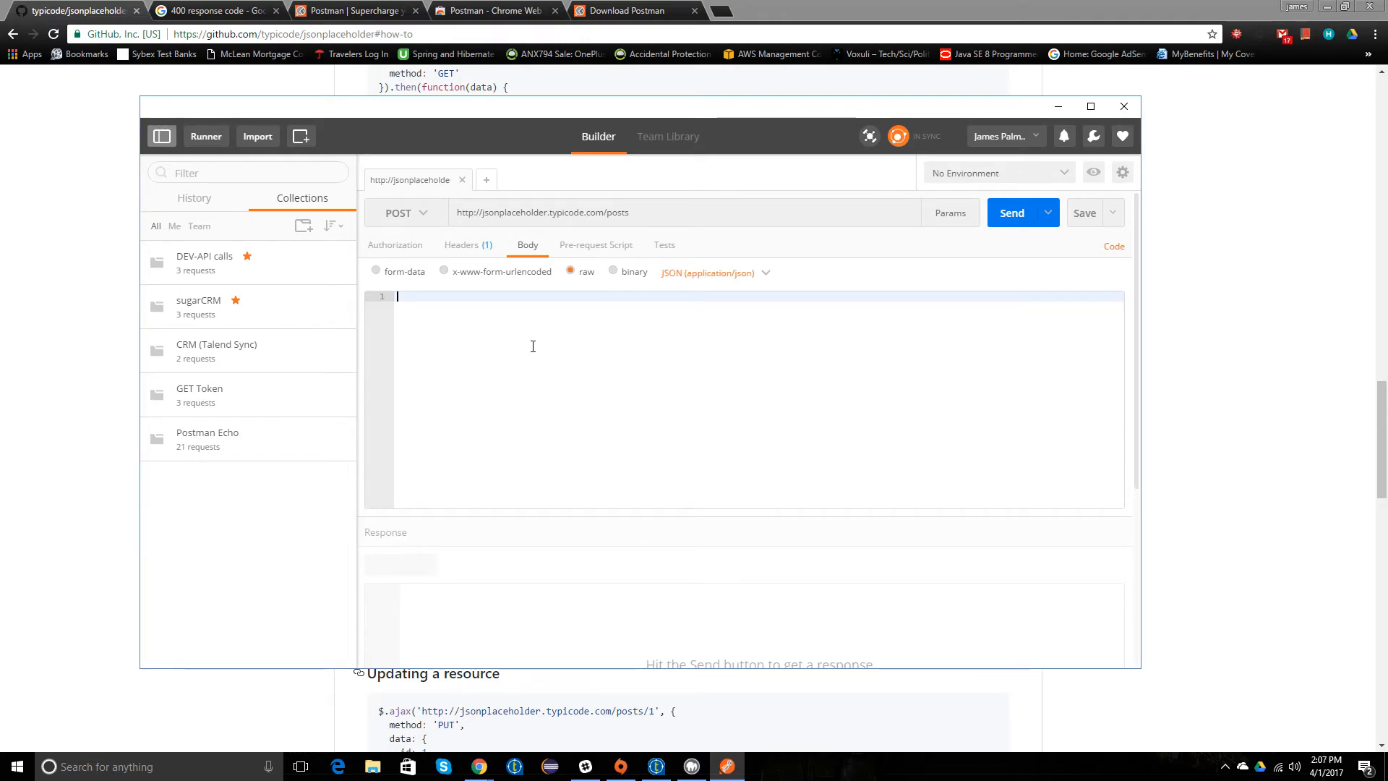
Step: Copy the data object with title, body and userId from the GitHub example into the Postman request body and remove the closing brace's indent
click(263, 87)
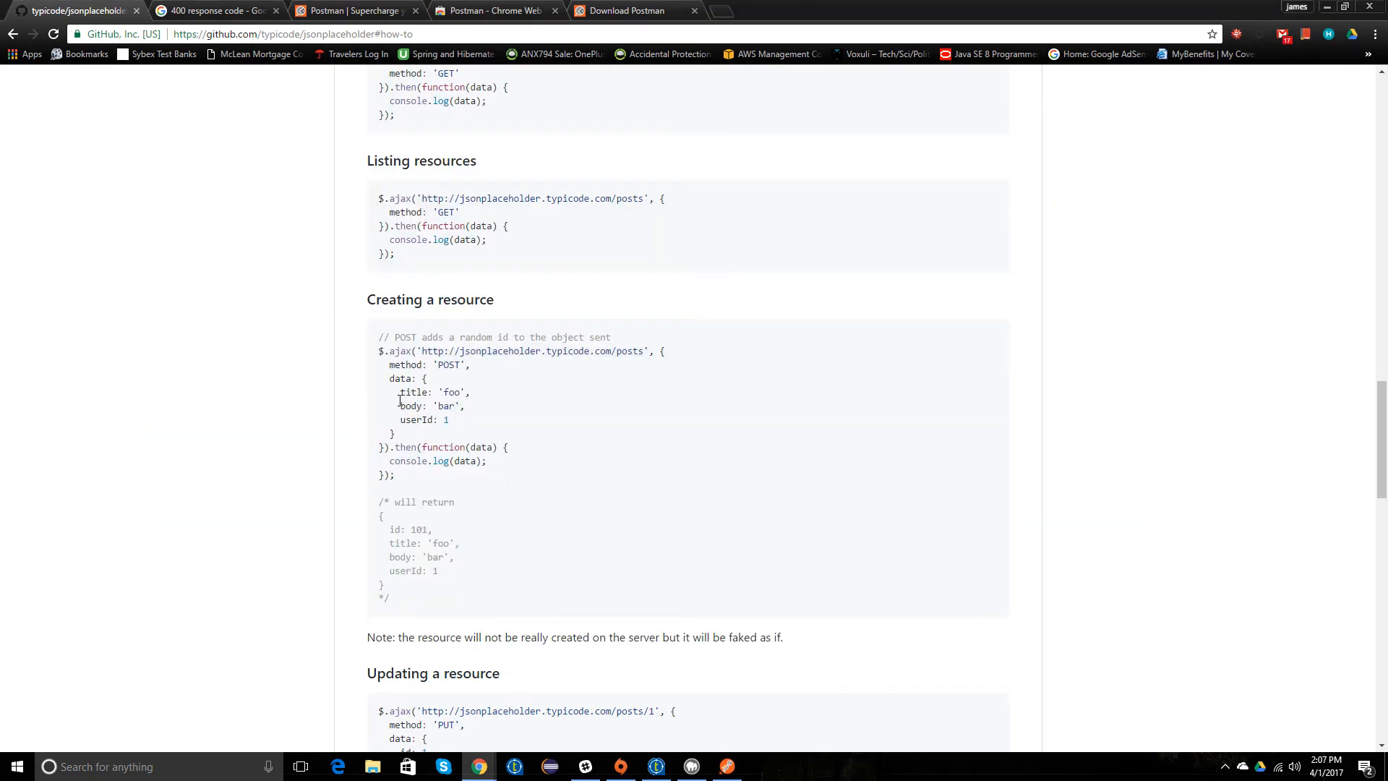
drag(407, 396, 460, 439)
key(ctrl+c)
click(428, 384)
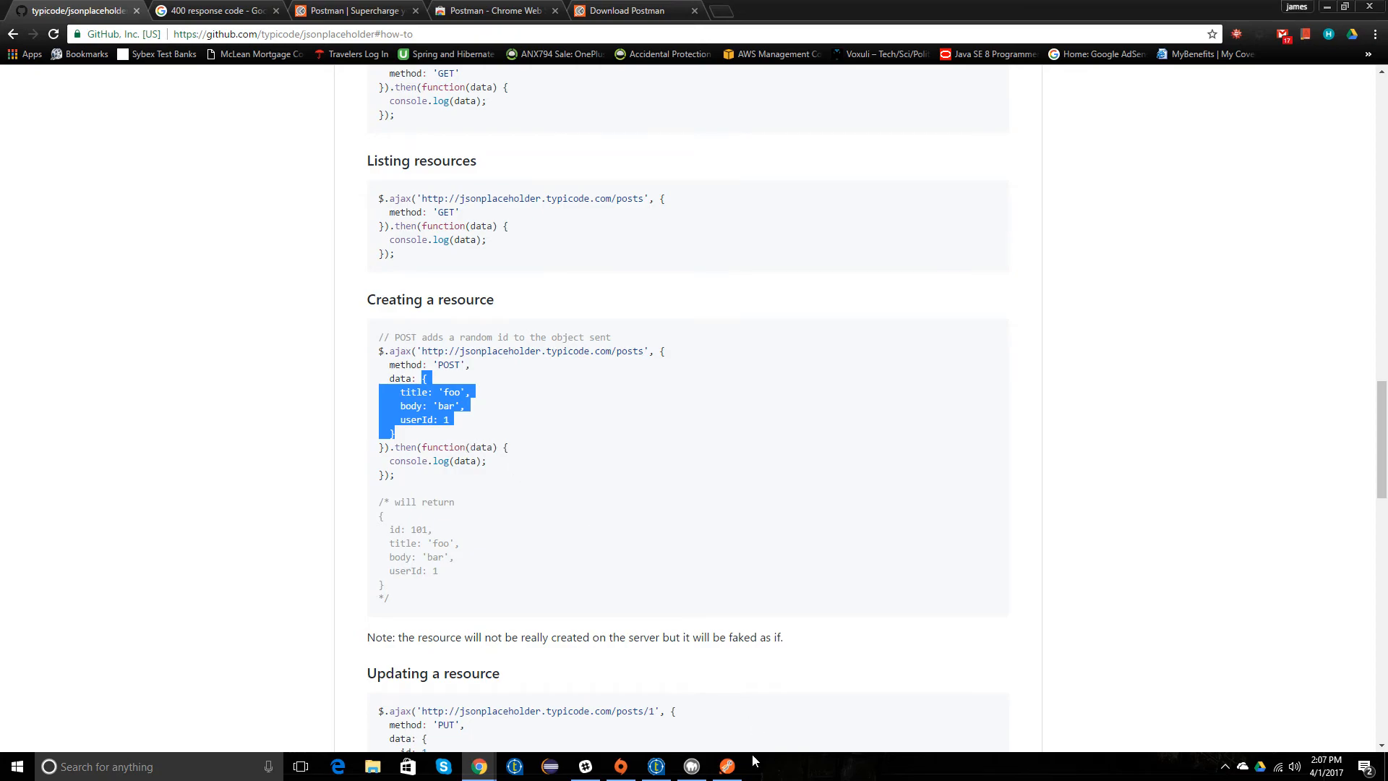
click(728, 766)
key(ctrl+v)
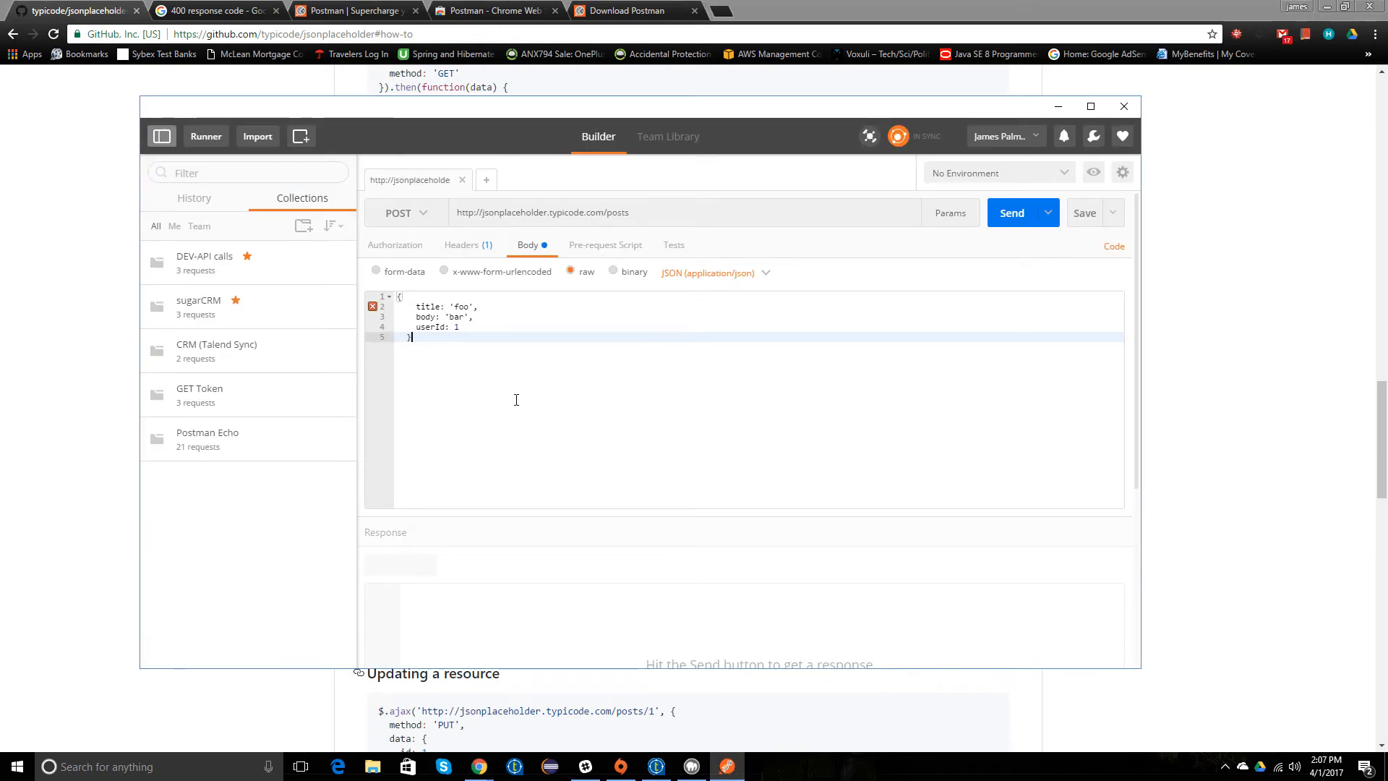
key(Left)
key(BackSpace)
key(Up)
key(Up)
key(Up)
click(424, 342)
Step: Replace the single quotes around foo and bar in the request body with double quotes and send the request
mouse_move(373, 309)
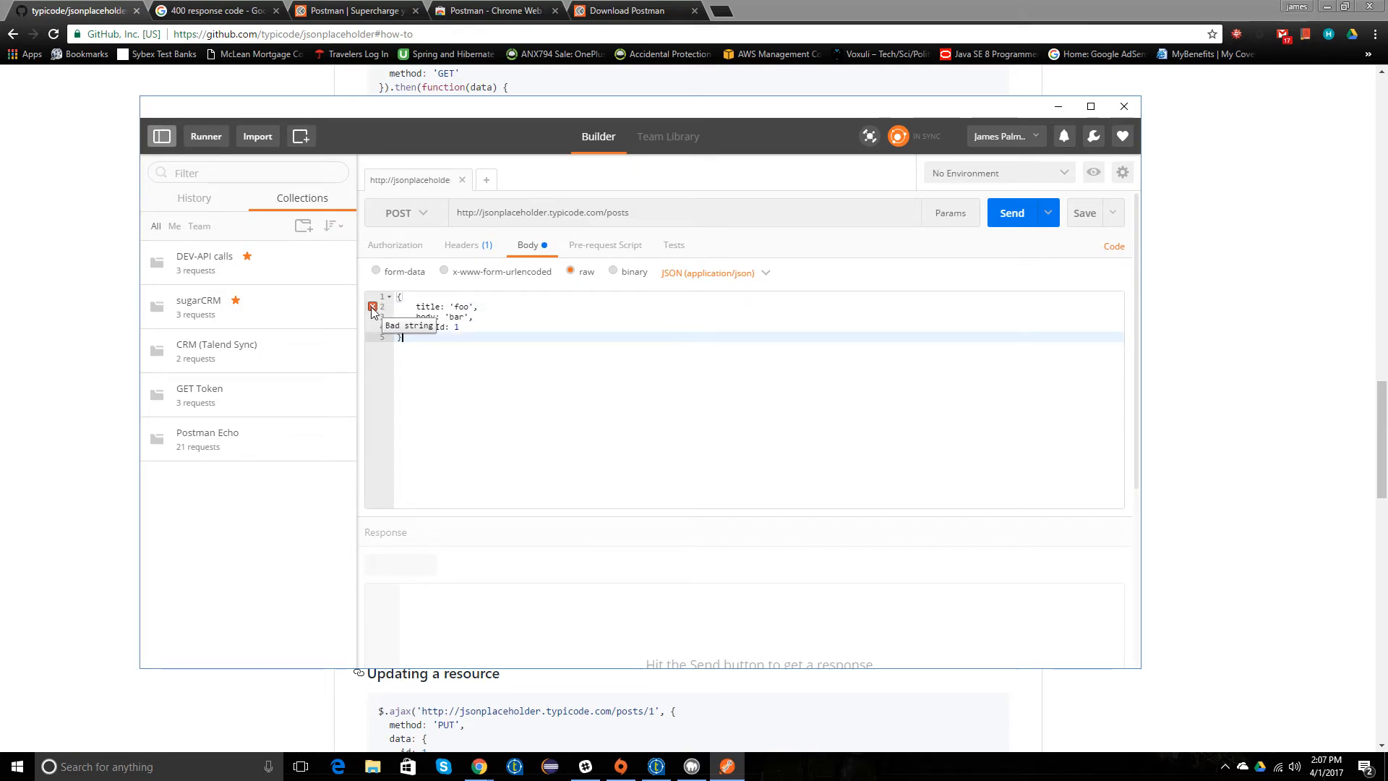
click(456, 308)
key(BackSpace)
text(")
key(Right)
key(Right)
key(Right)
key(Delete)
text(")
key(Down)
key(BackSpace)
text(")
key(BackSpace)
key(Down)
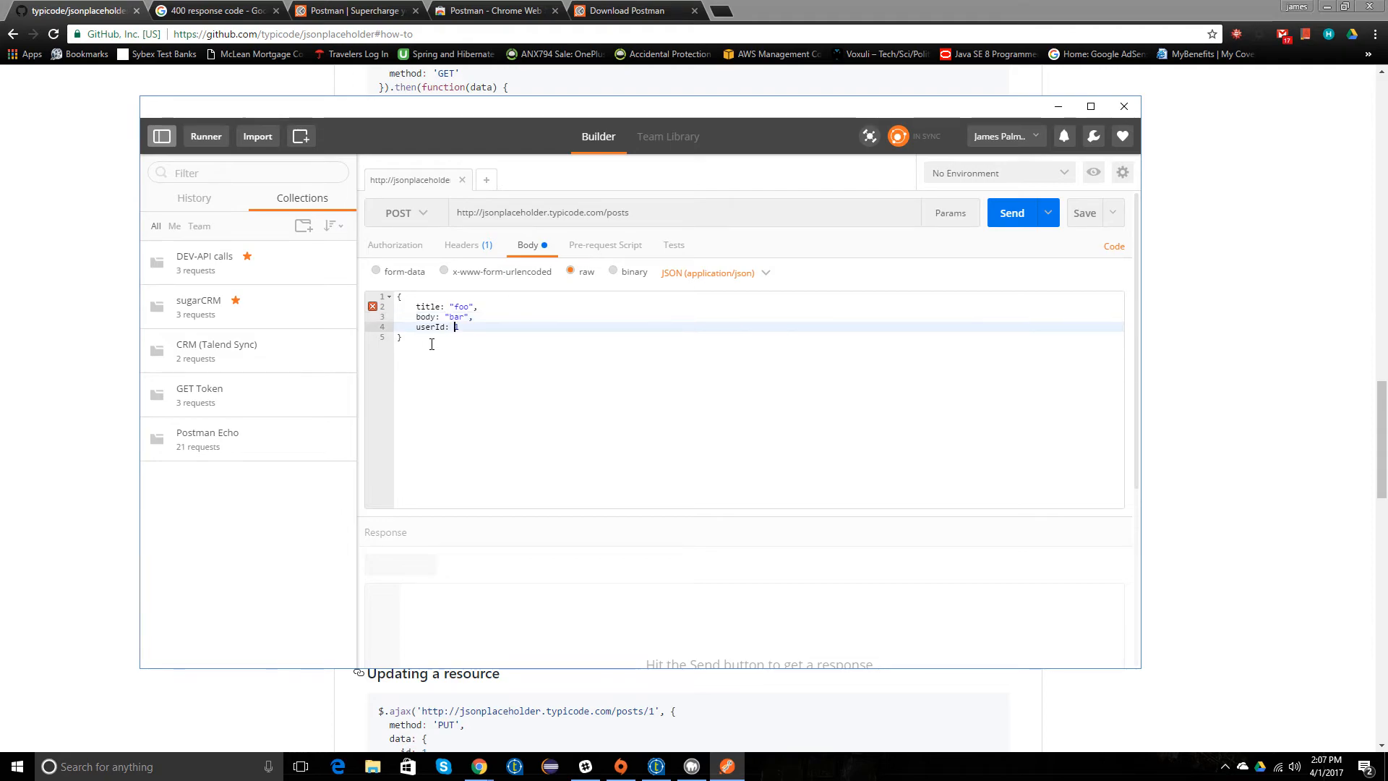
key(Up)
key(Up)
key(Up)
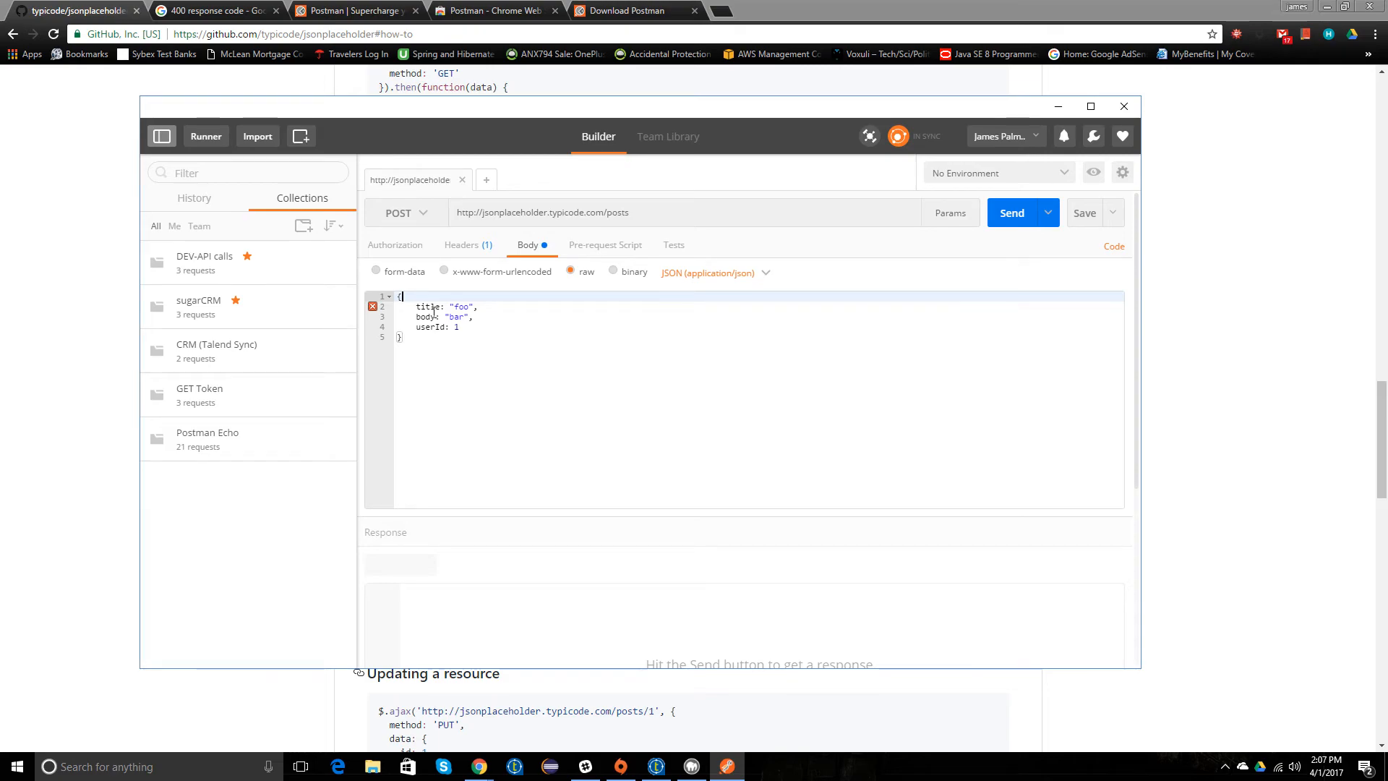
click(1016, 218)
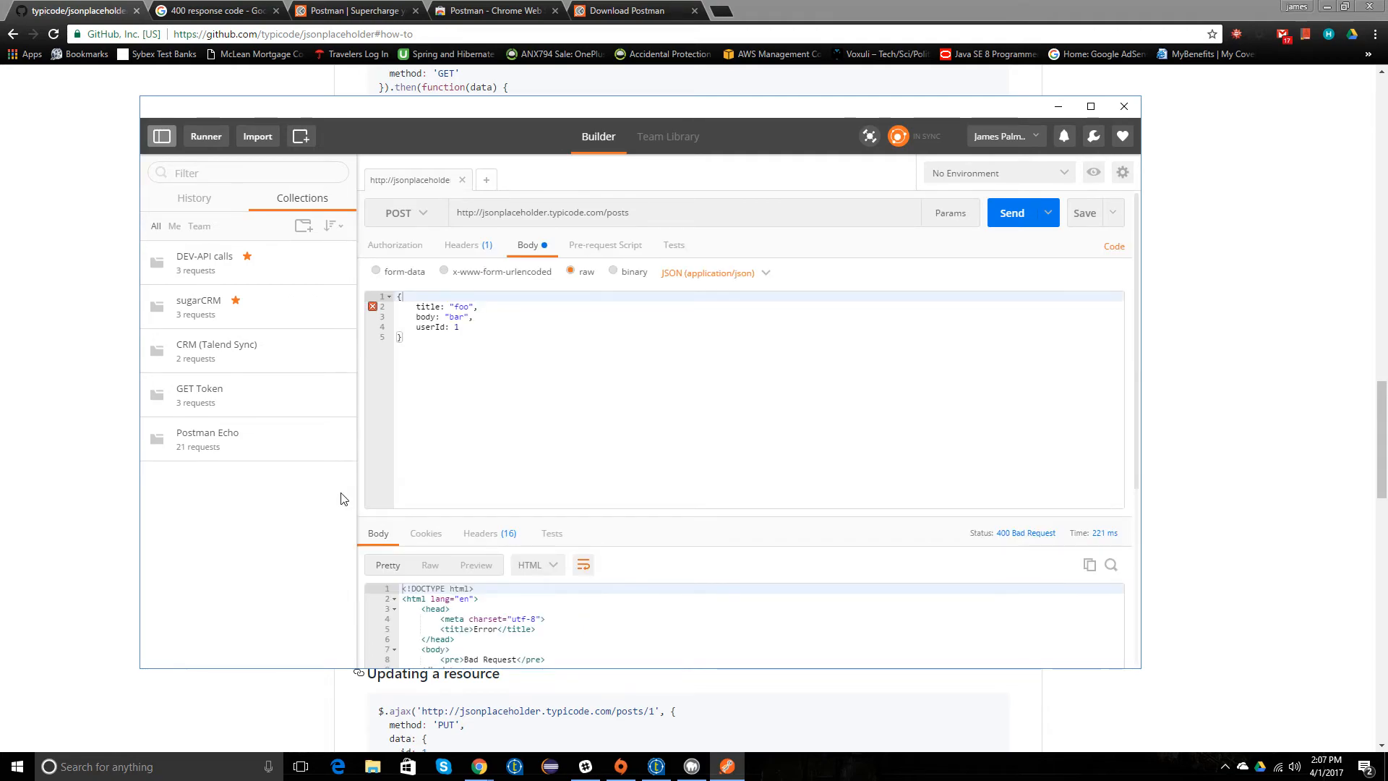
Step: Enclose the title, body and userId keys of the request body in double quotes
click(375, 308)
click(441, 307)
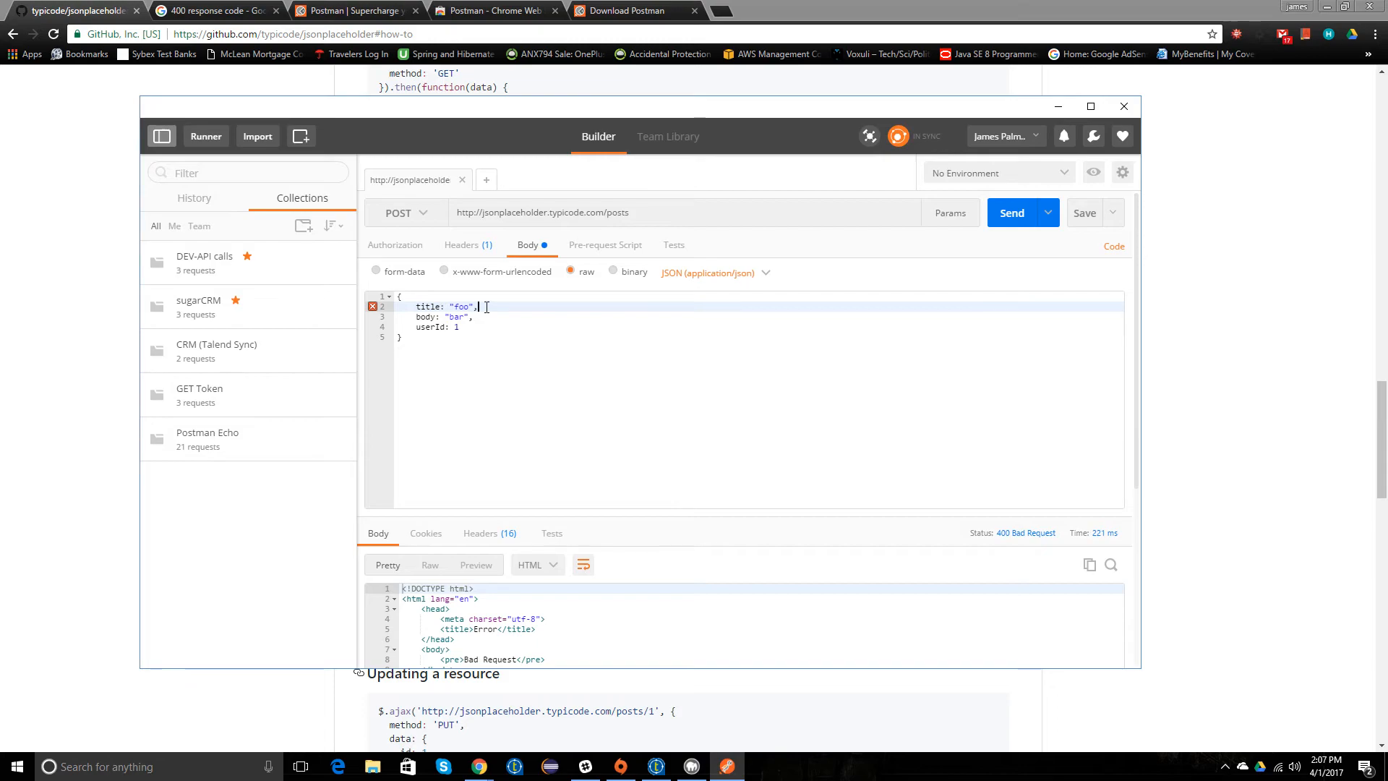
key(Home)
text(": )
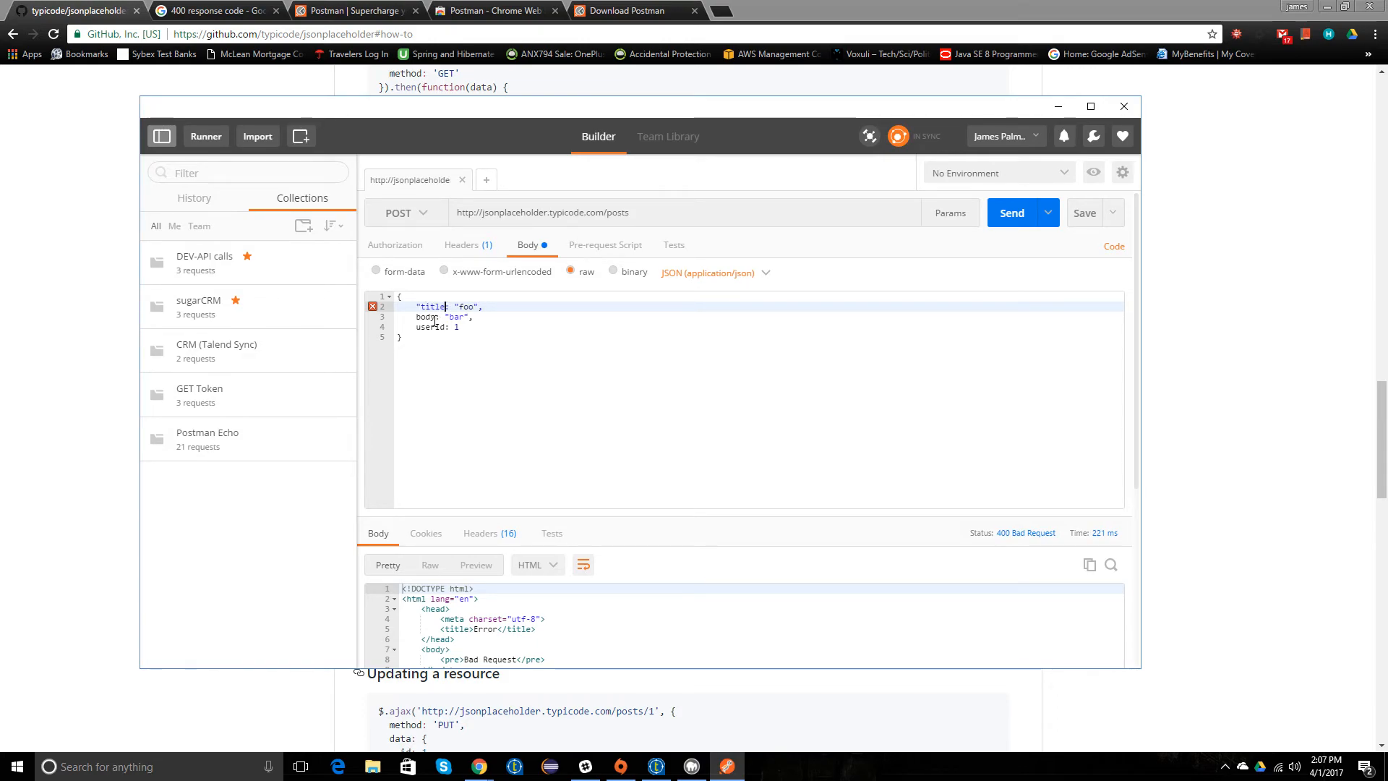
text(")
click(434, 319)
text(")
key(Right)
key(Right)
key(Right)
key(Right)
text(")
click(427, 327)
text(")
key(Right)
key(Right)
key(Right)
key(Right)
key(Right)
key(Right)
text(")
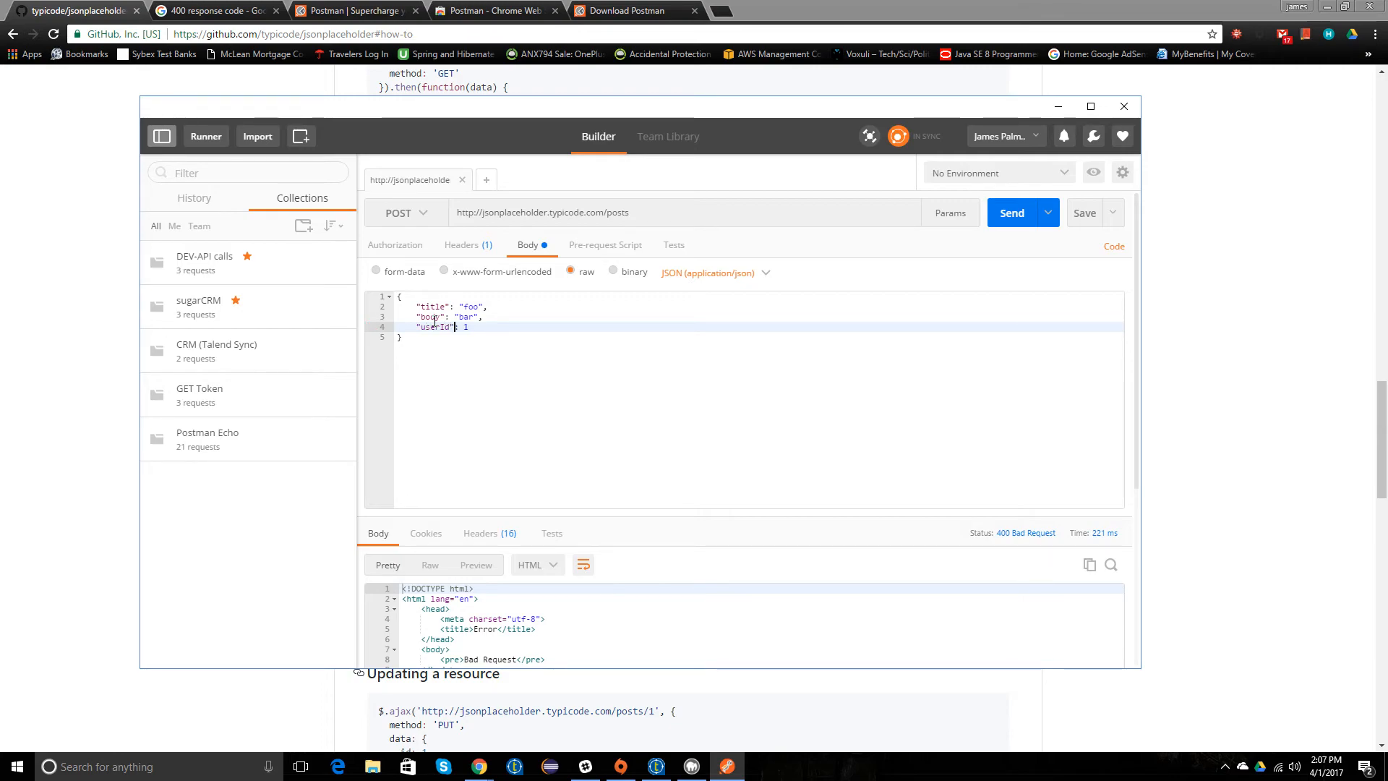
Step: Send the corrected POST request and compare the returned JSON with the request body
click(1012, 213)
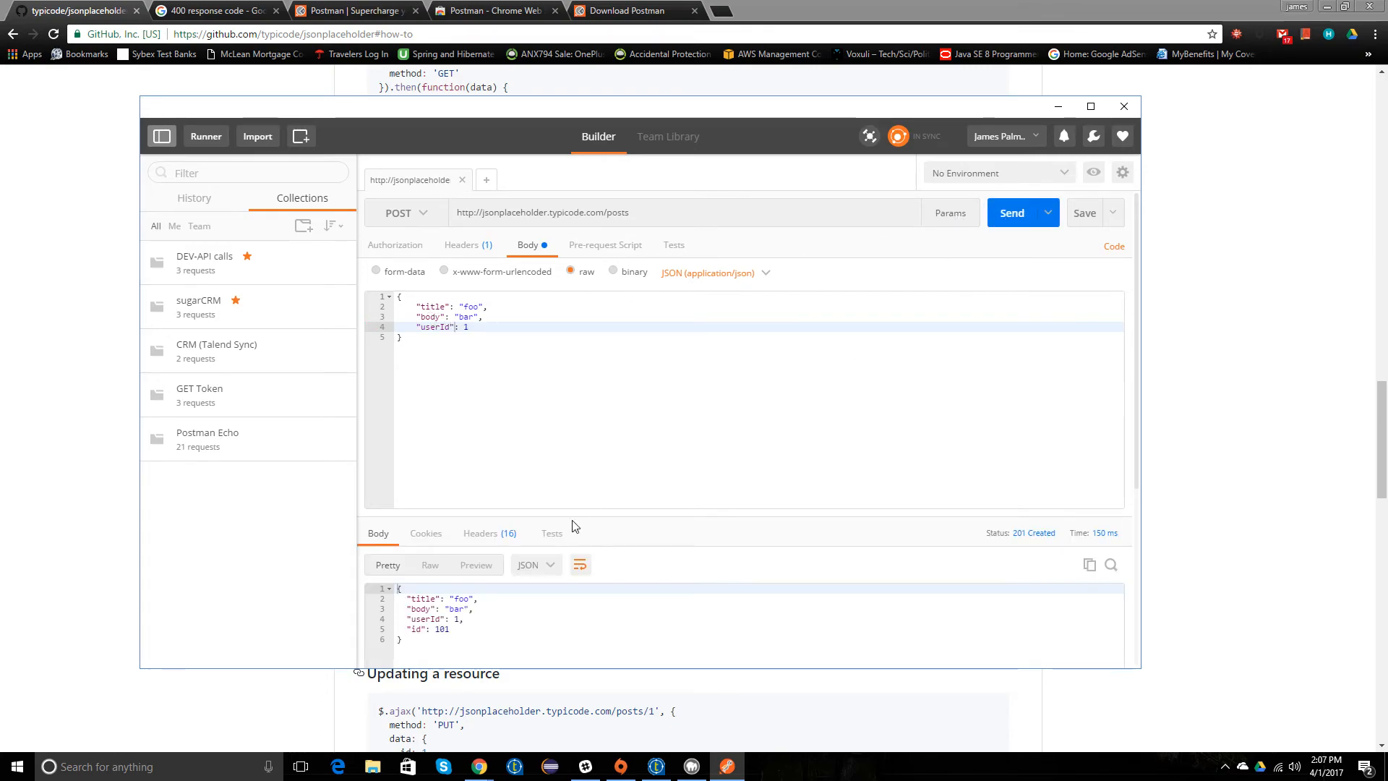
drag(434, 640, 394, 588)
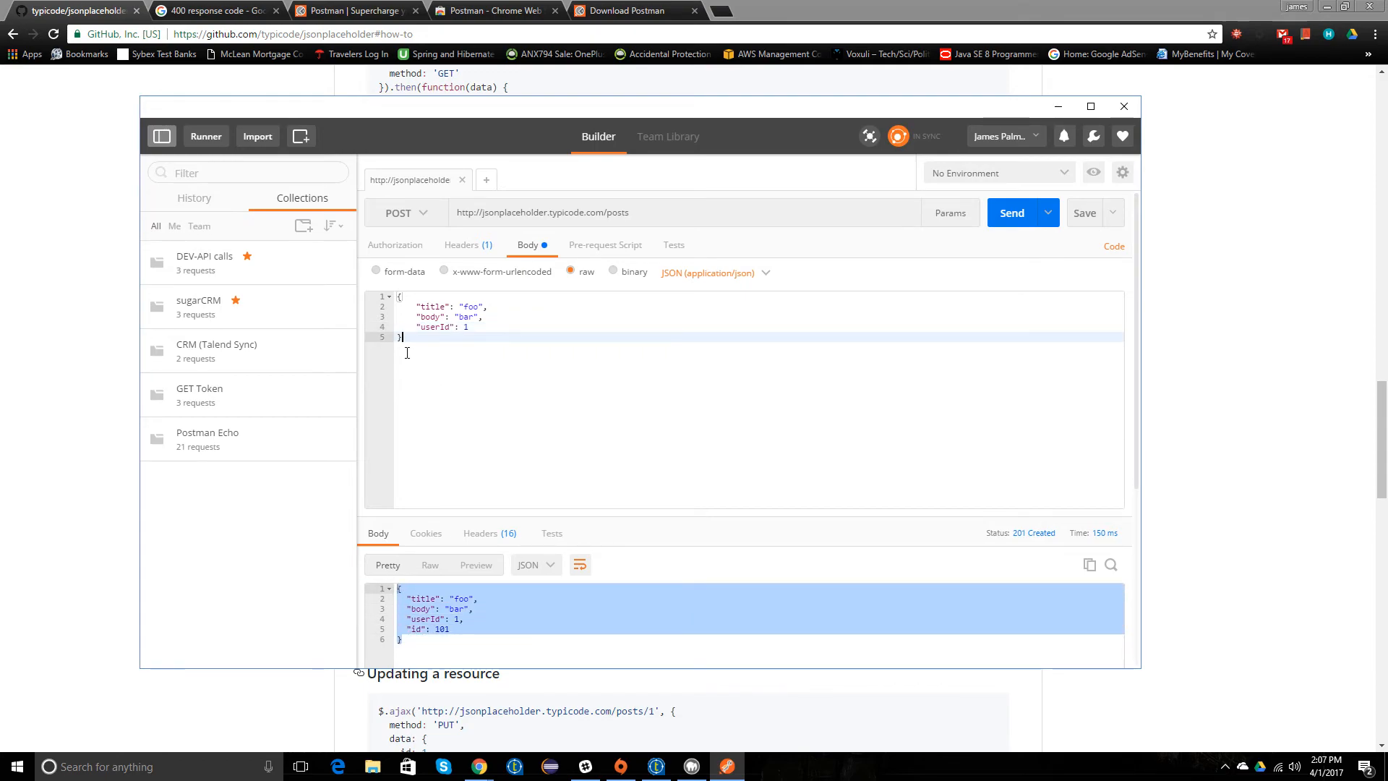
drag(415, 306, 477, 327)
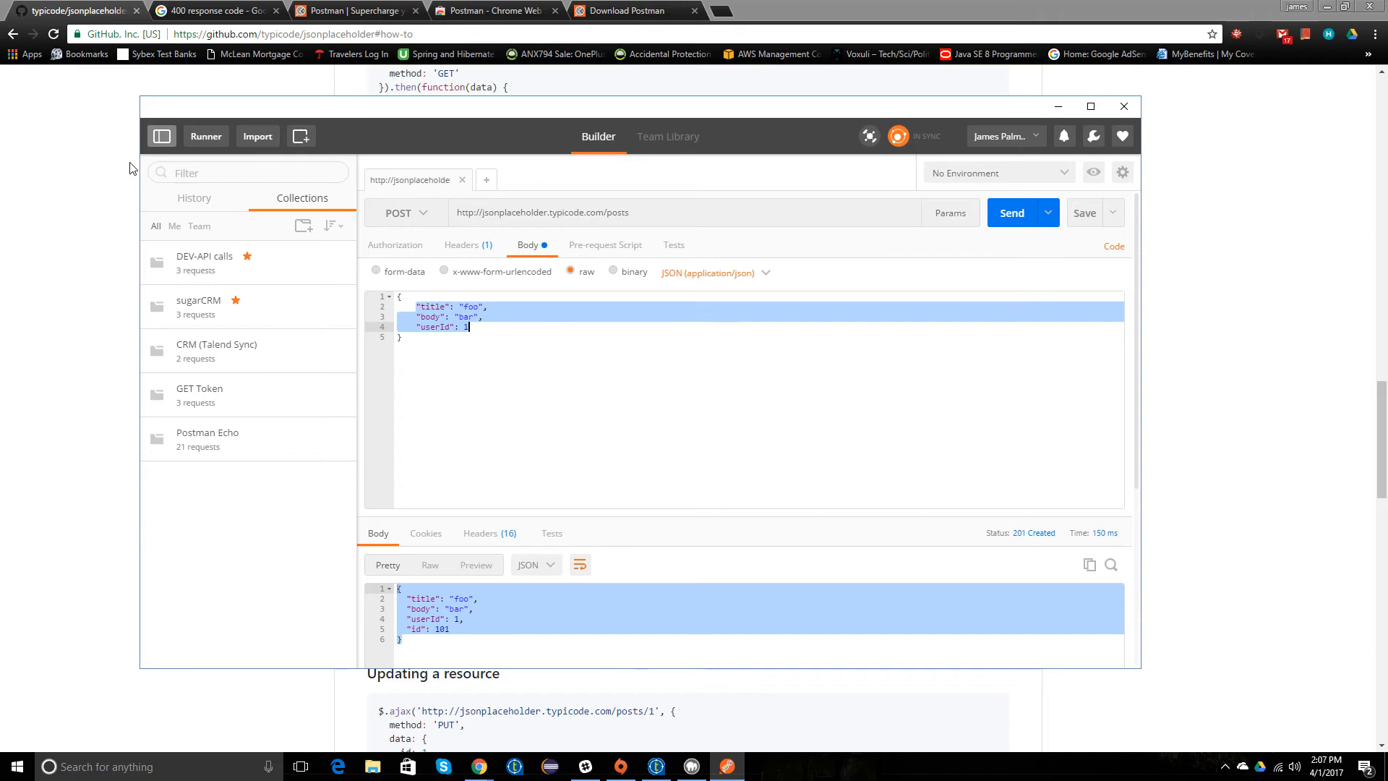
Step: Switch to Talend Open Studio and add escaped double quotes around the title, body and userId keys in tMap_2's apiArgs variable expression
click(656, 766)
double_click(573, 200)
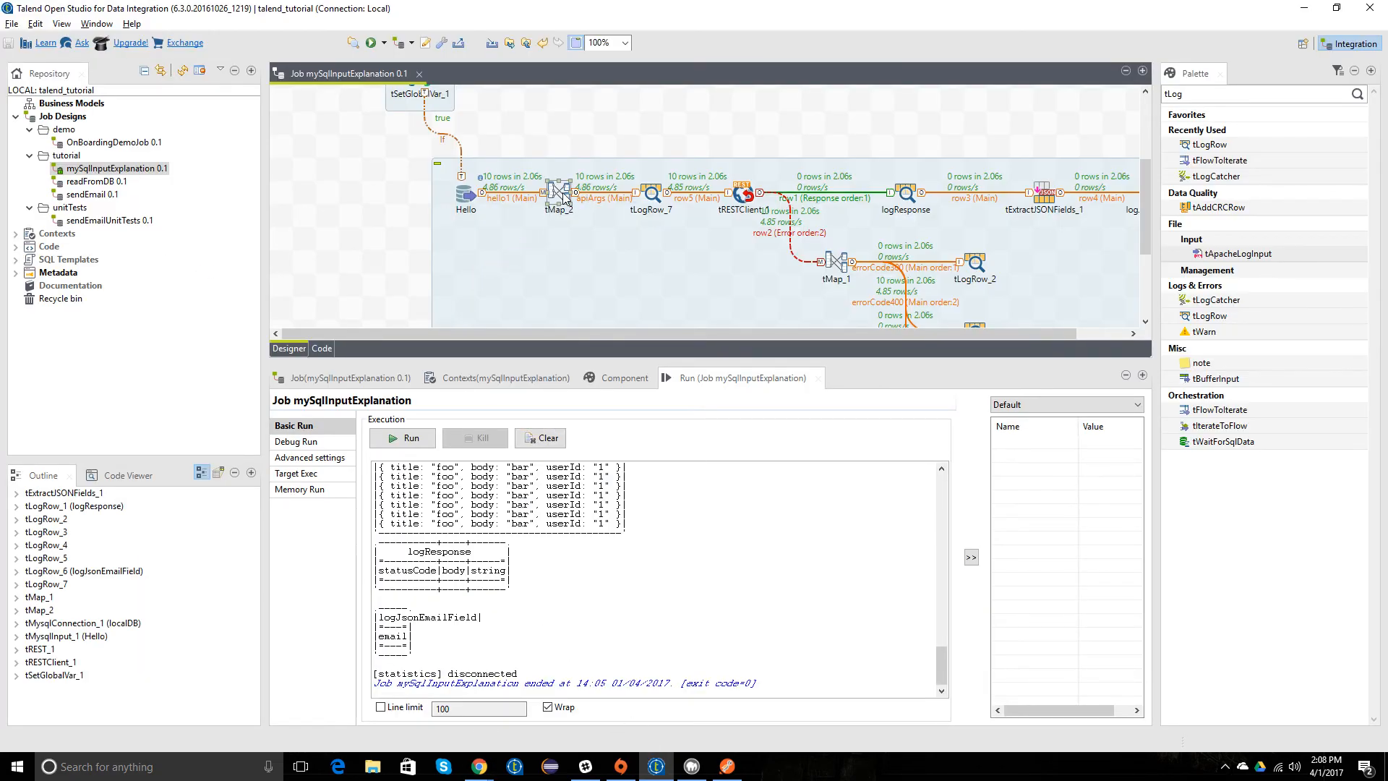
click(552, 97)
click(665, 96)
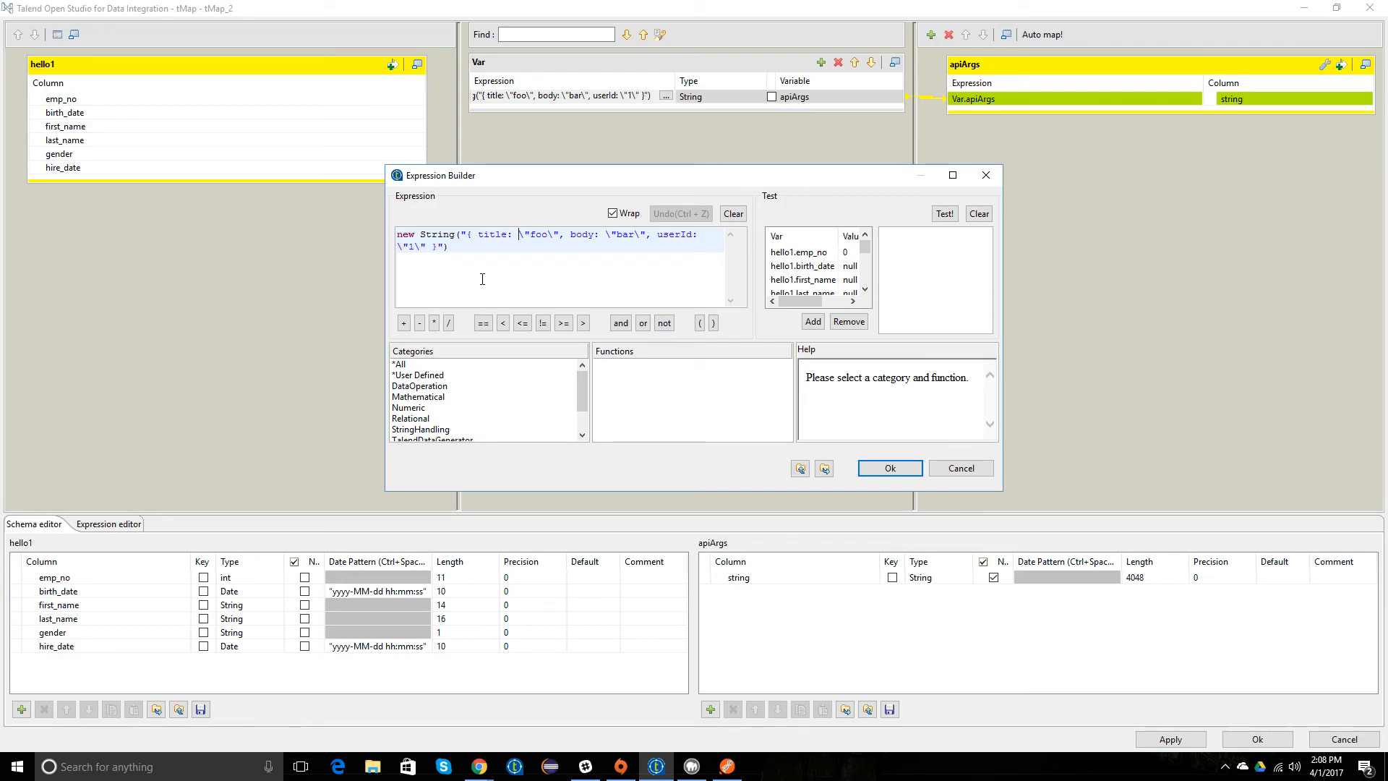
text(\"1)
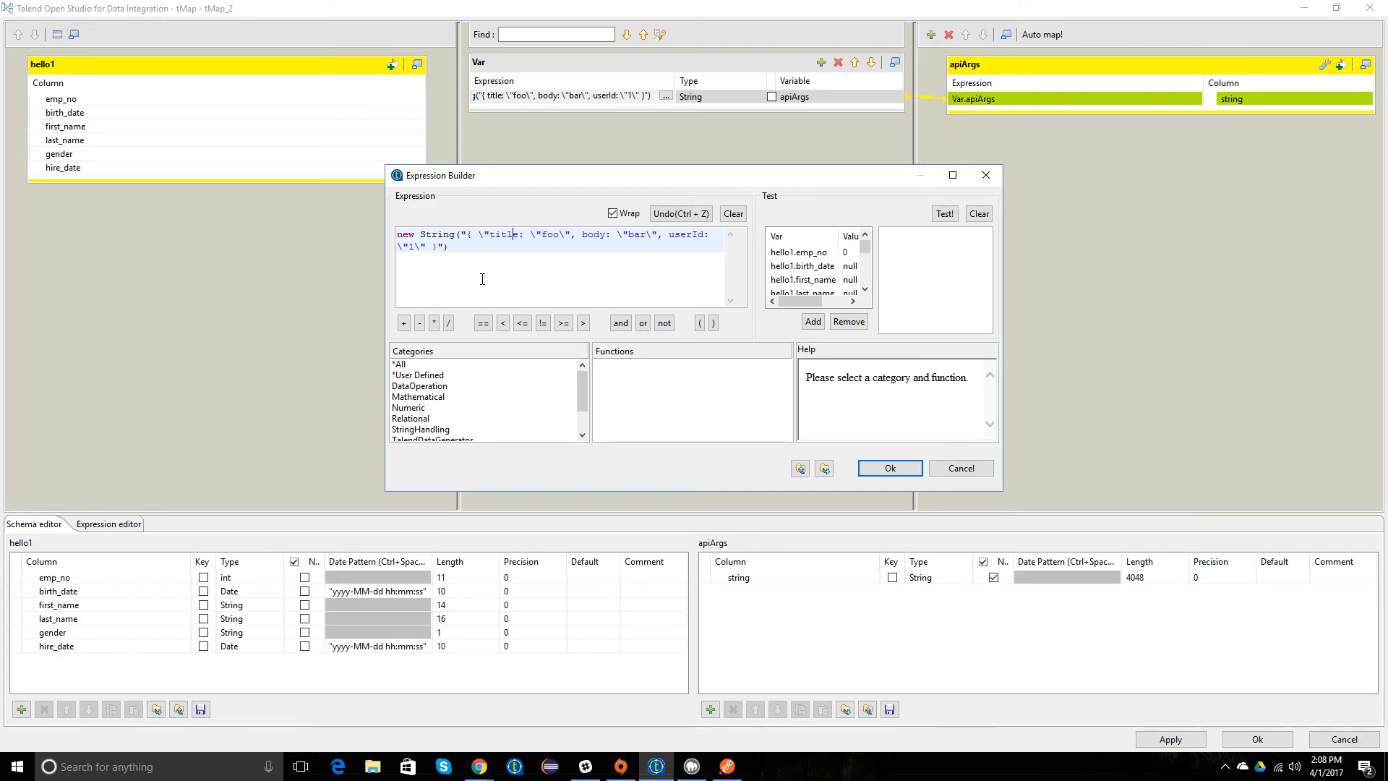
text(\")
key(Right)
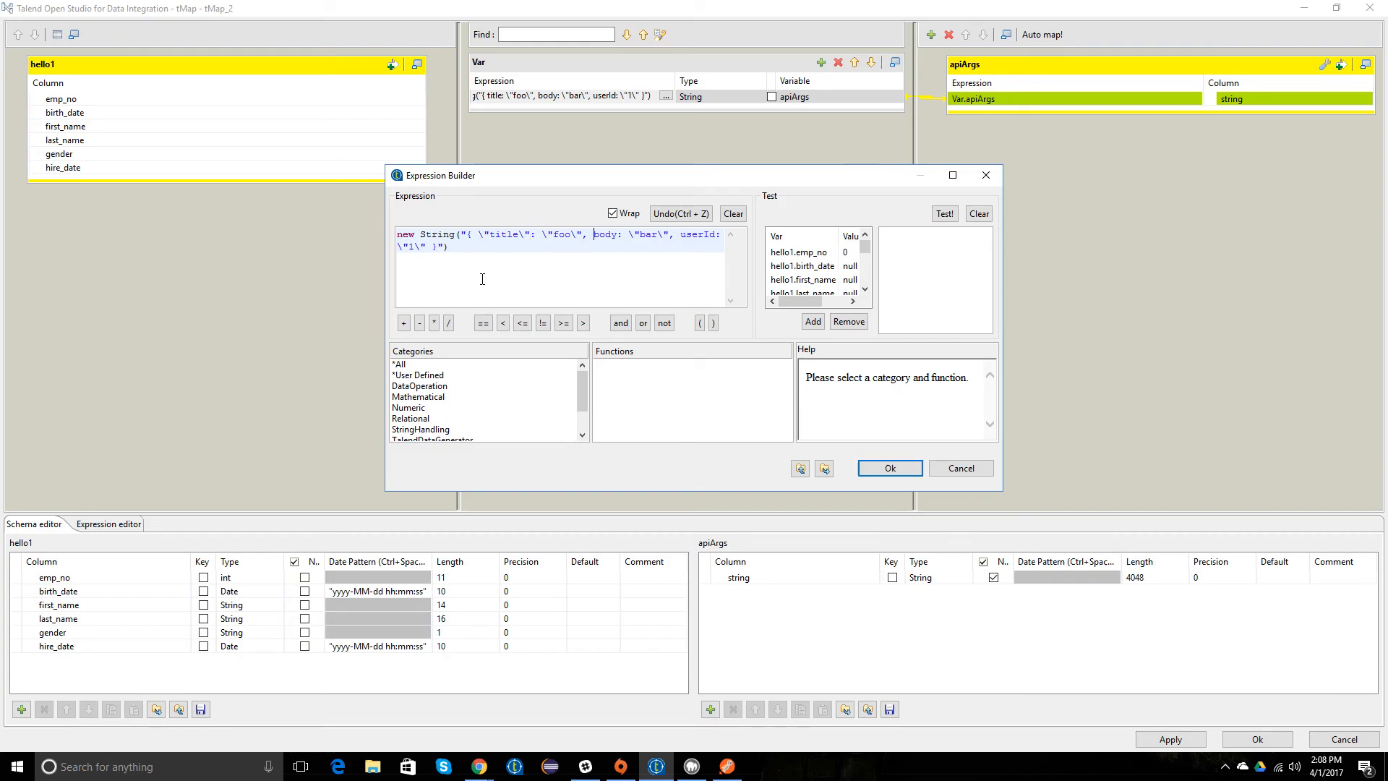
key(Left)
text(\": \"foo)
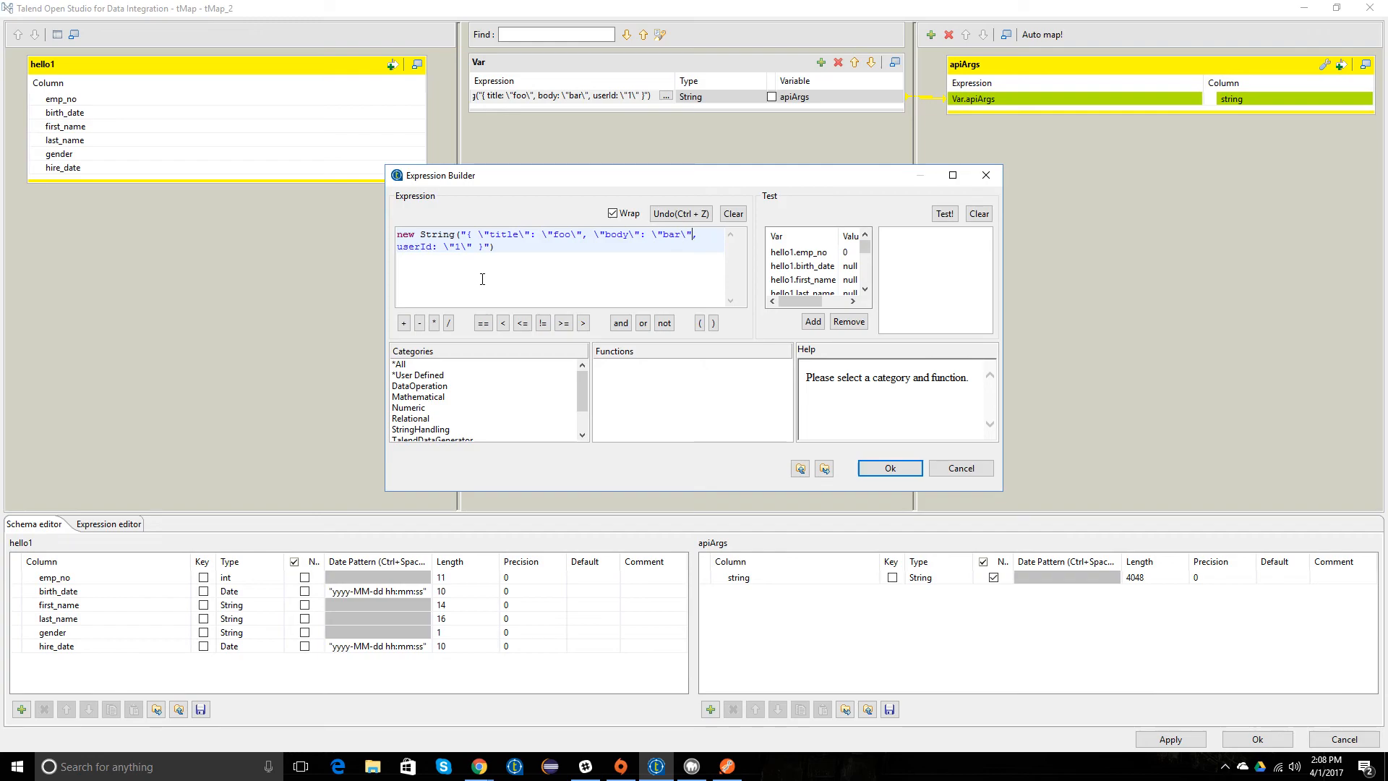
text(\")
key(Right)
key(Right)
key(Right)
text(\")
click(876, 473)
click(1170, 739)
click(1258, 739)
Step: Save the mySqlInputExplanation job and run it
click(649, 136)
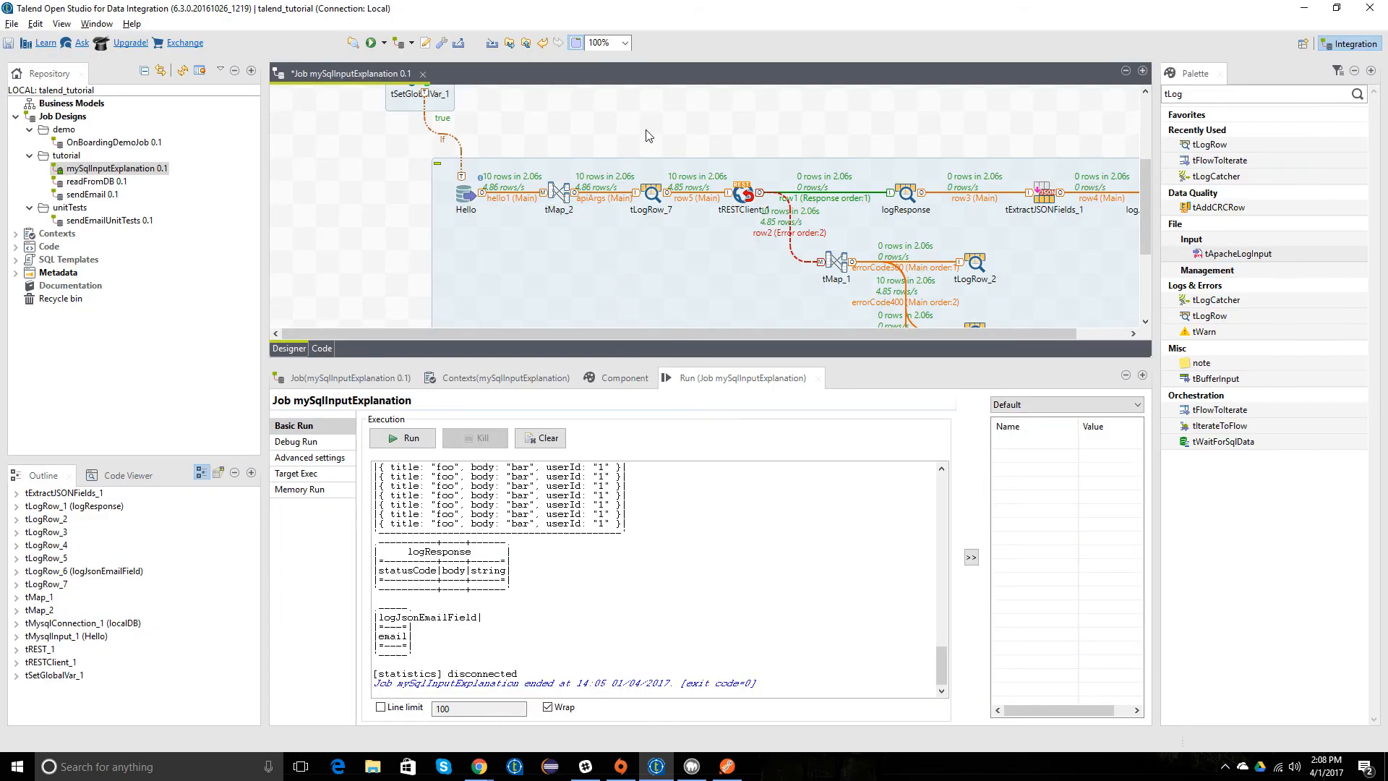
key(ctrl+s)
right_click(117, 168)
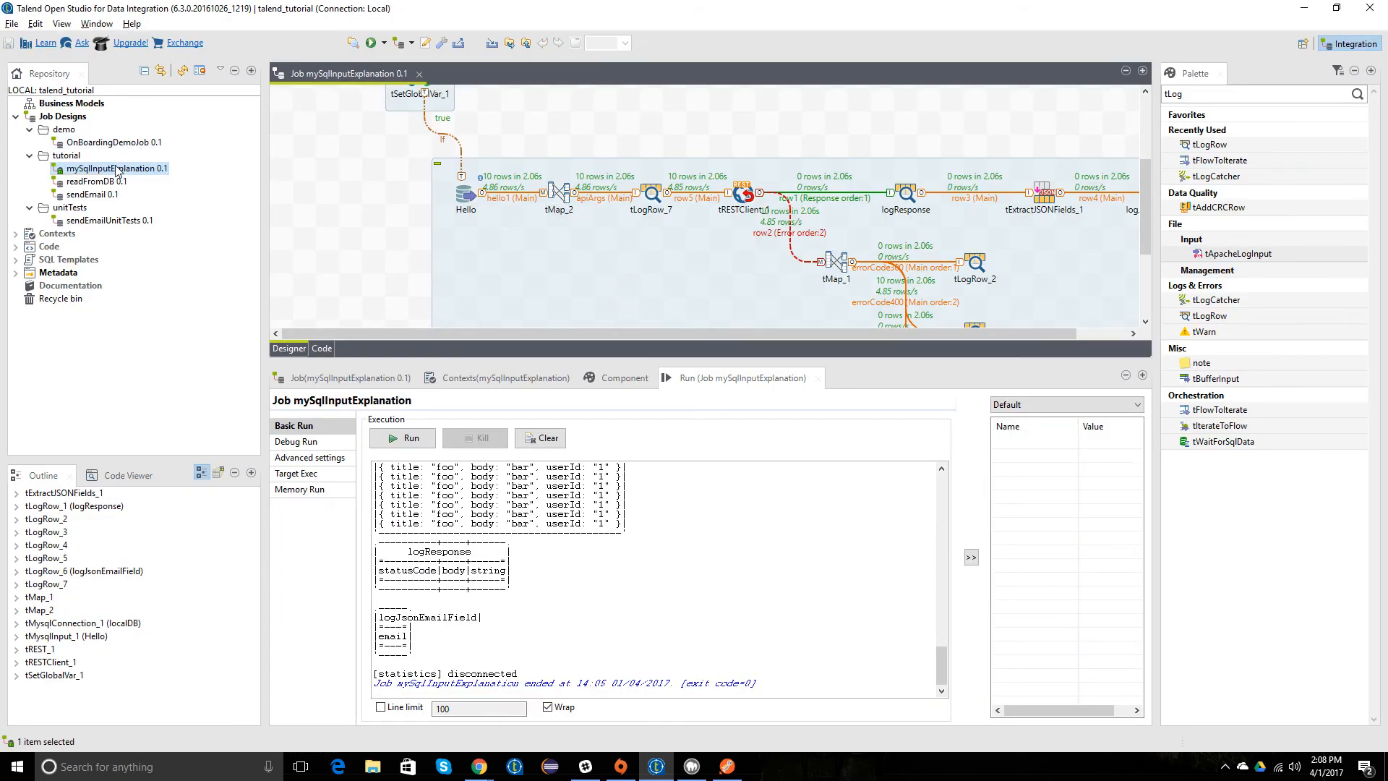
click(183, 286)
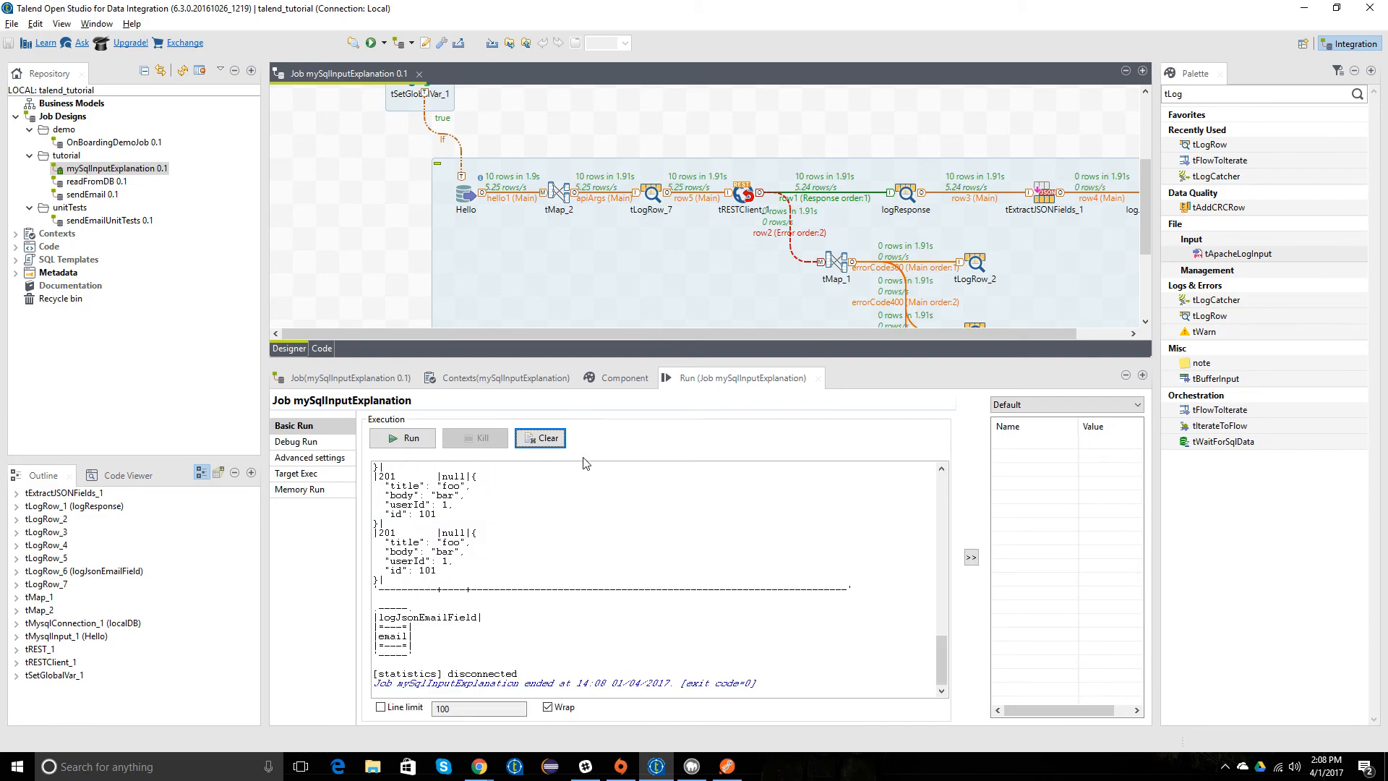
Step: Set the Loop Jsonpath query of tExtractJSONFields_1 to "$"
drag(713, 335, 770, 334)
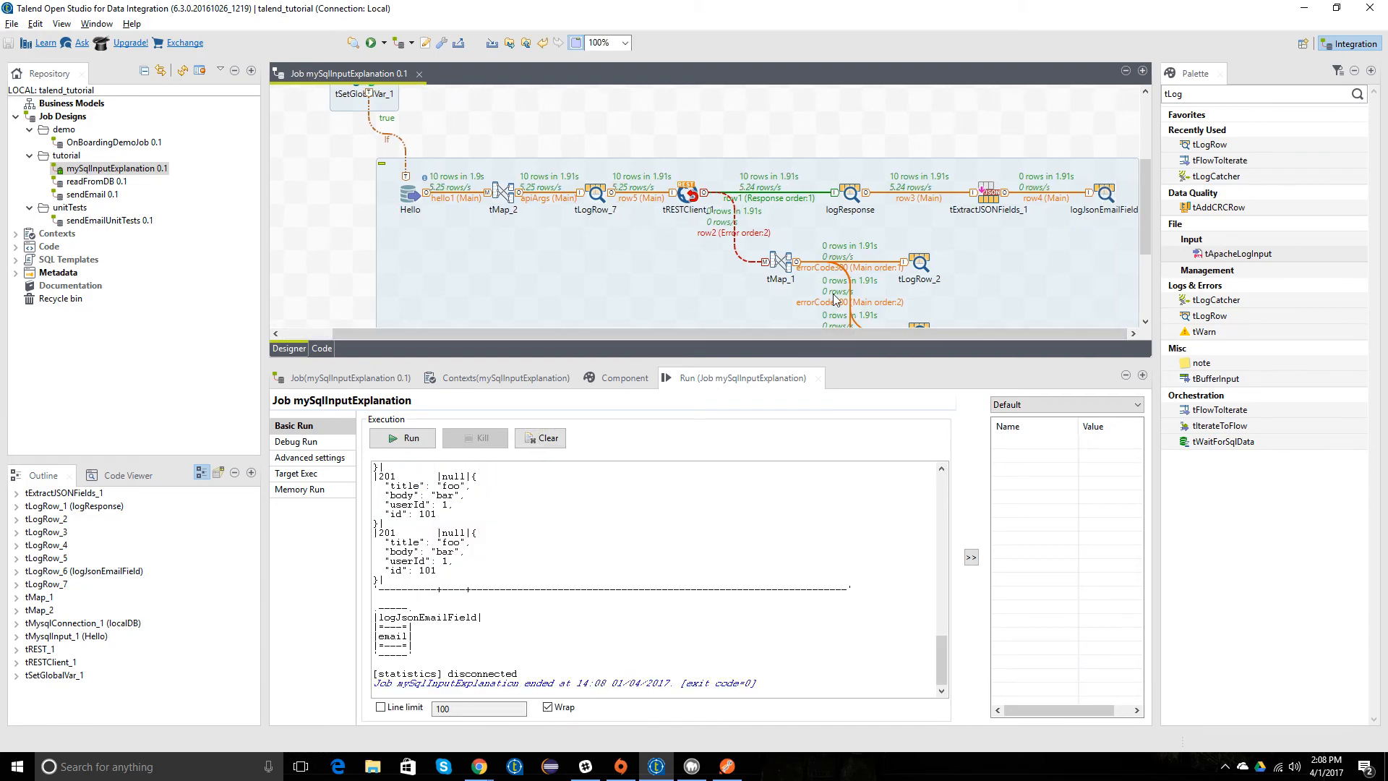
double_click(992, 194)
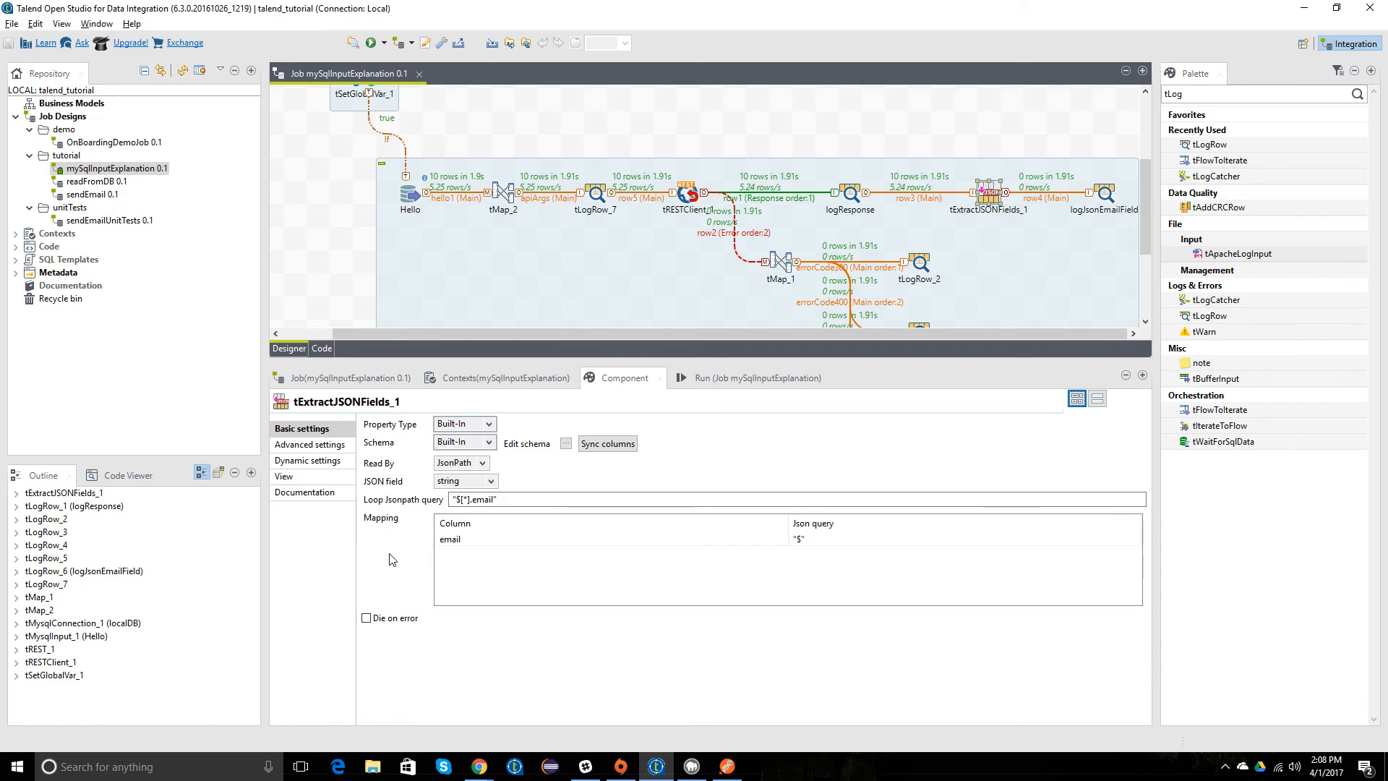
click(468, 542)
click(493, 500)
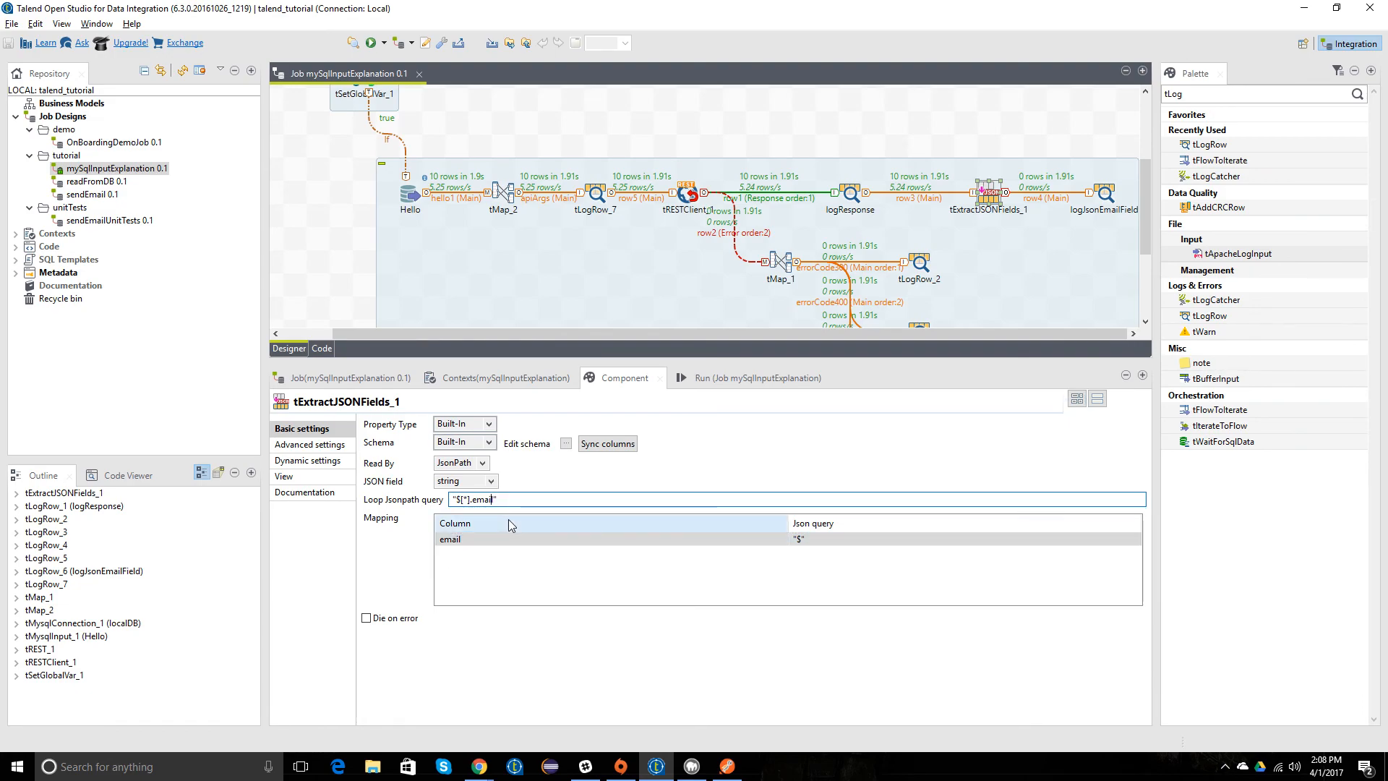
key(BackSpace)
key(BackSpace)
key(BackSpace)
key(BackSpace)
key(BackSpace)
key(BackSpace)
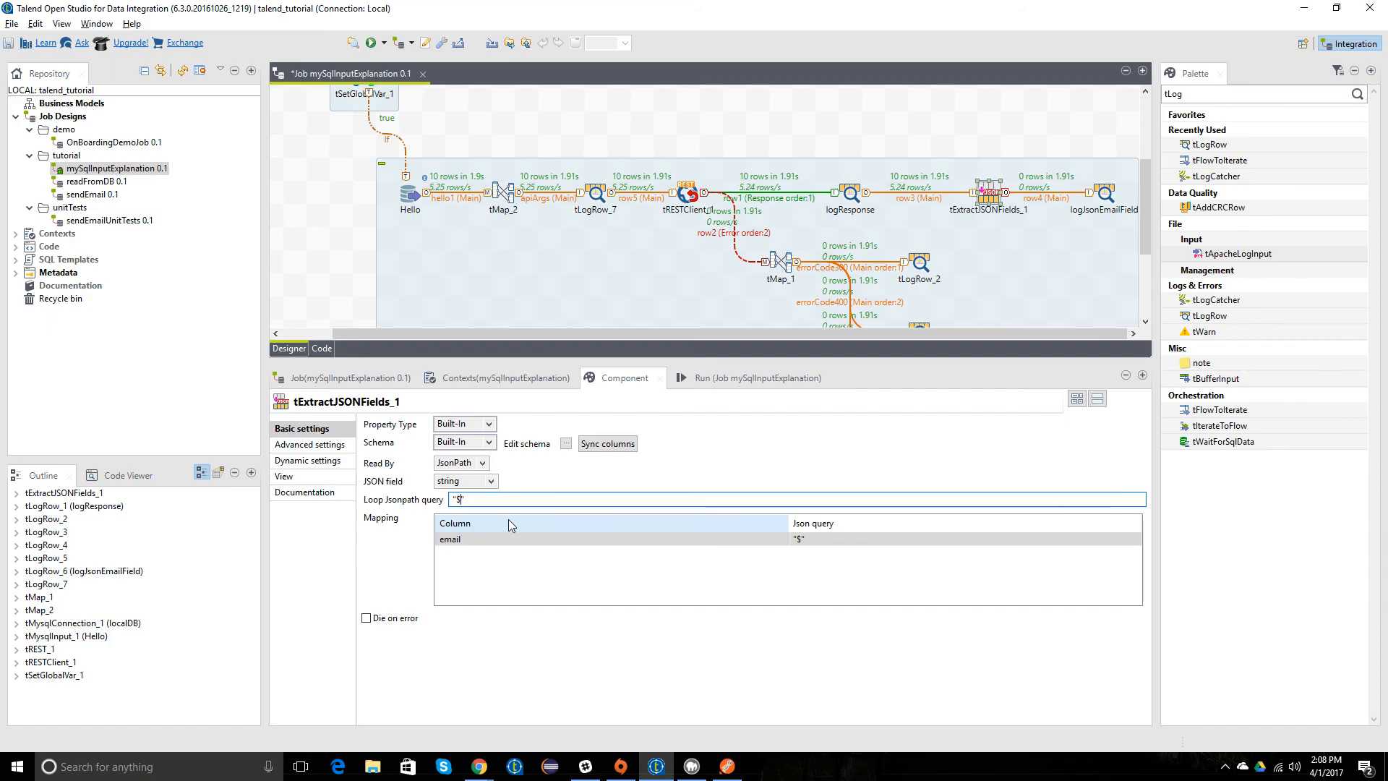
click(475, 540)
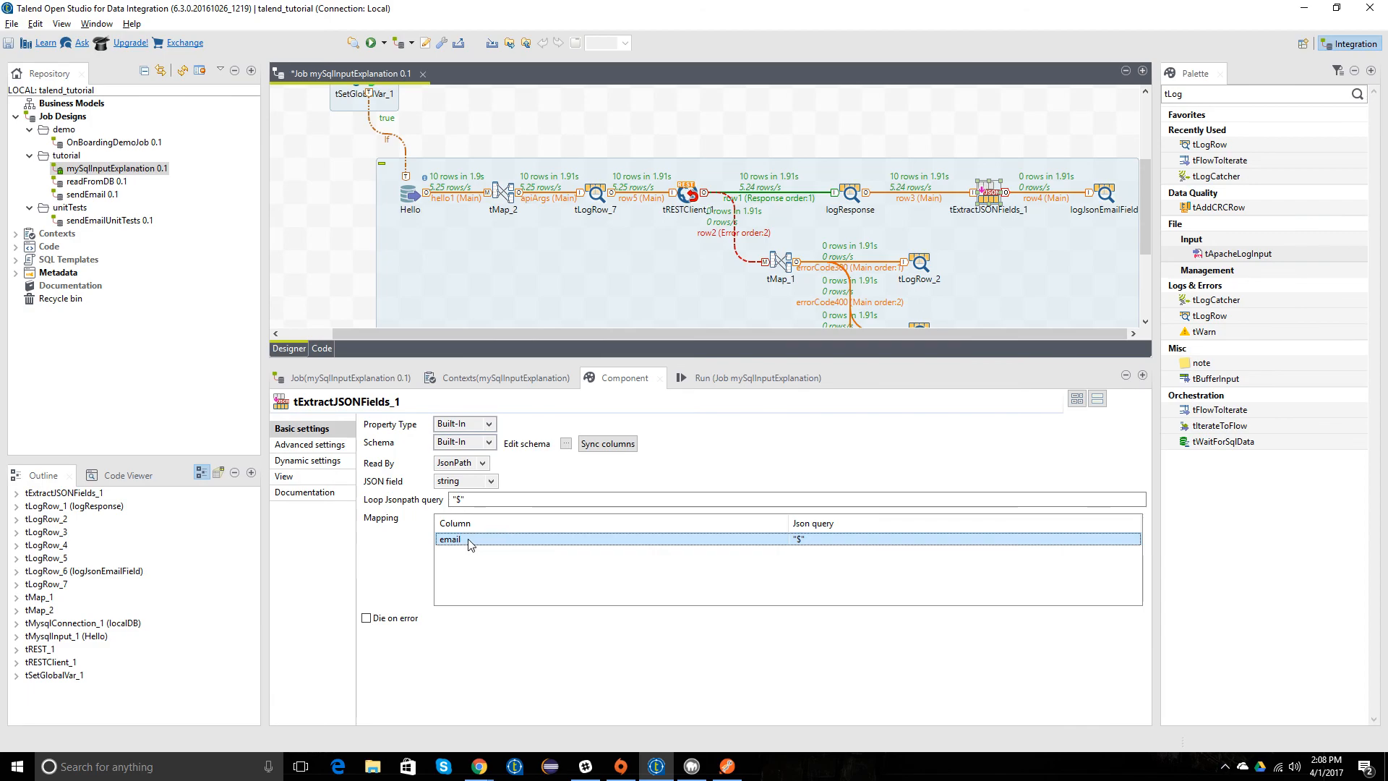
click(474, 566)
click(486, 539)
click(488, 500)
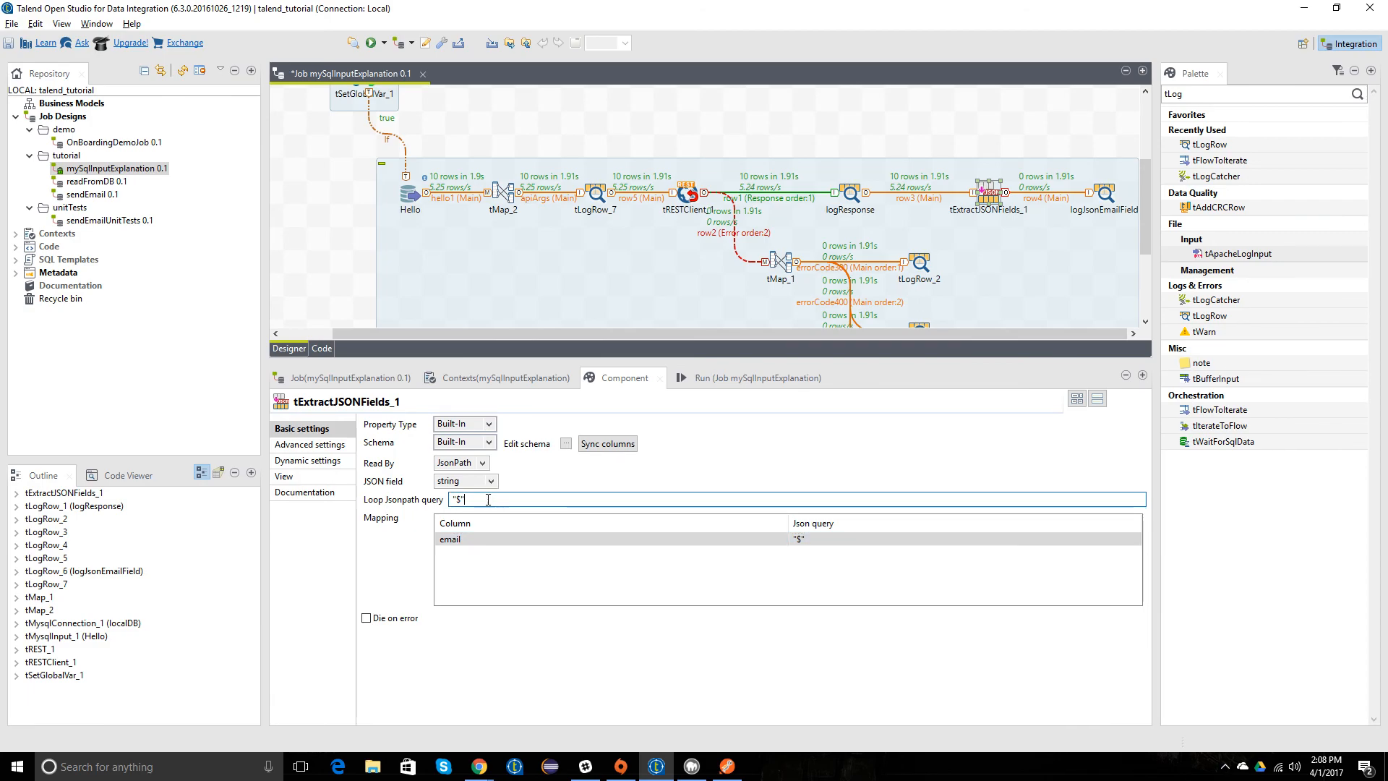
Step: Rename the email output column to title in the schema of tExtractJSONFields_1 and propagate the change
click(553, 539)
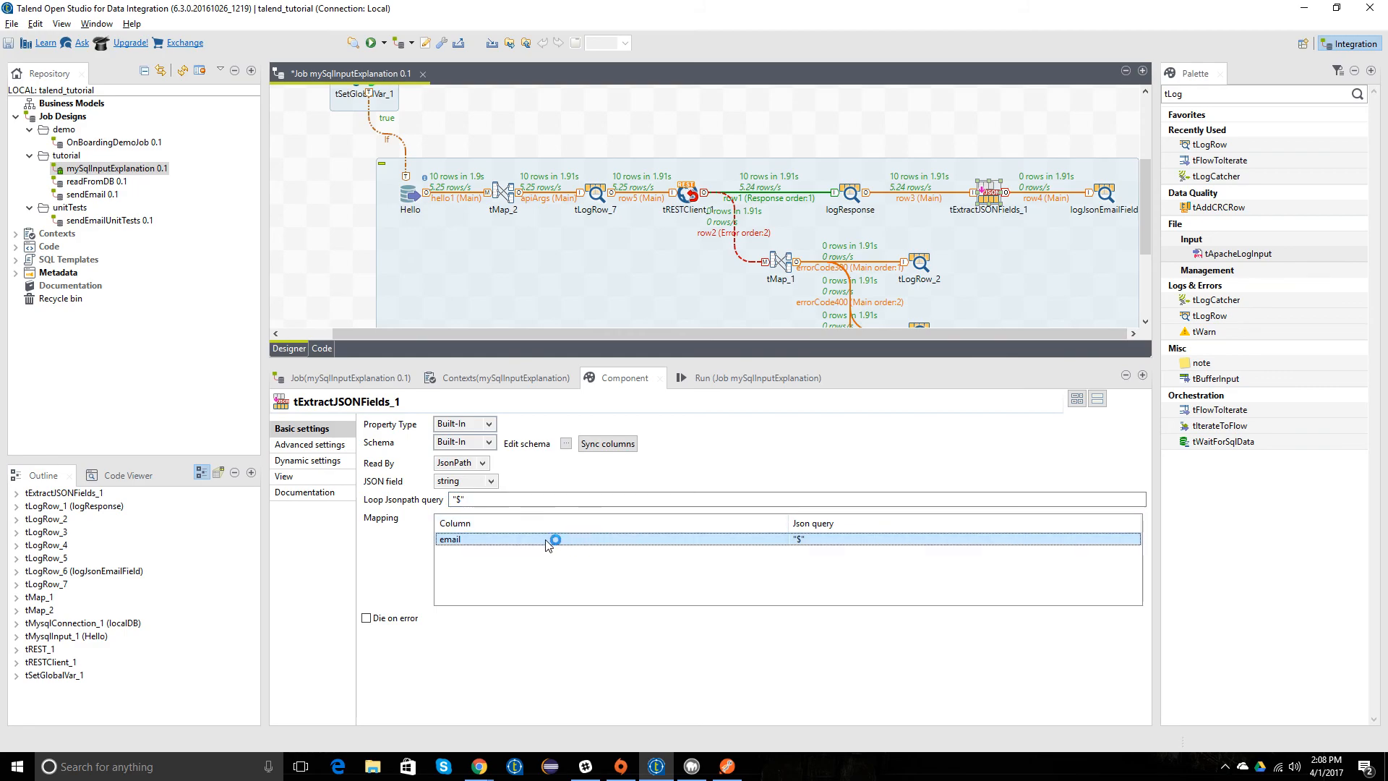
click(825, 541)
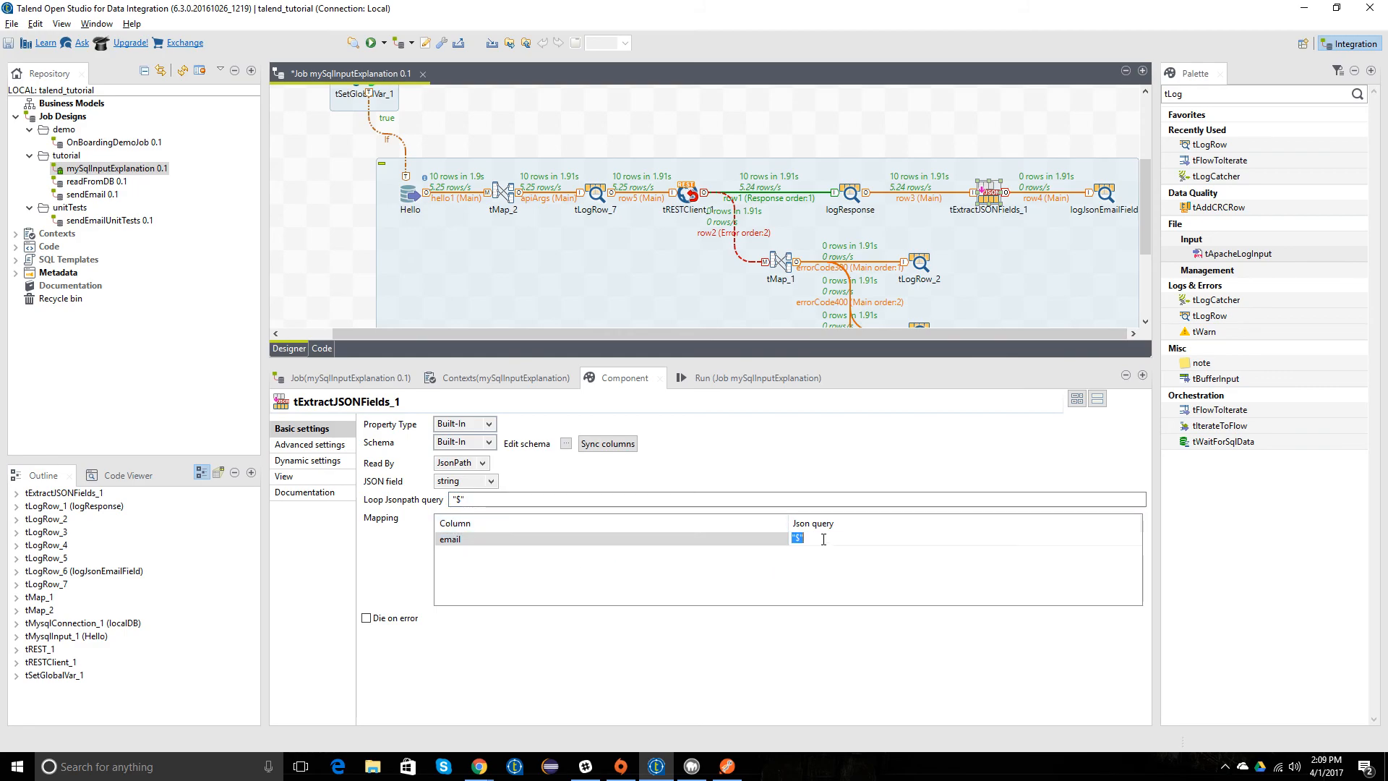
click(566, 444)
click(589, 232)
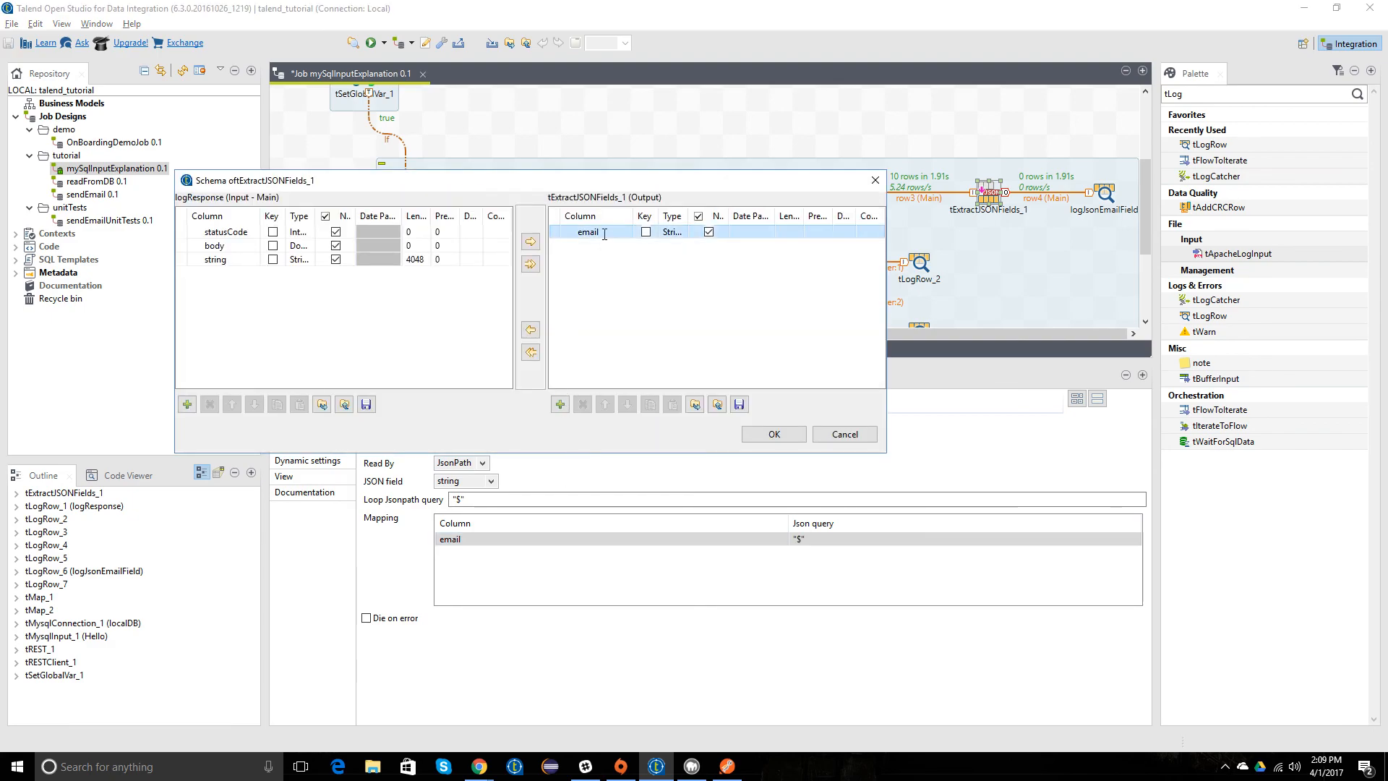
text(title)
click(760, 434)
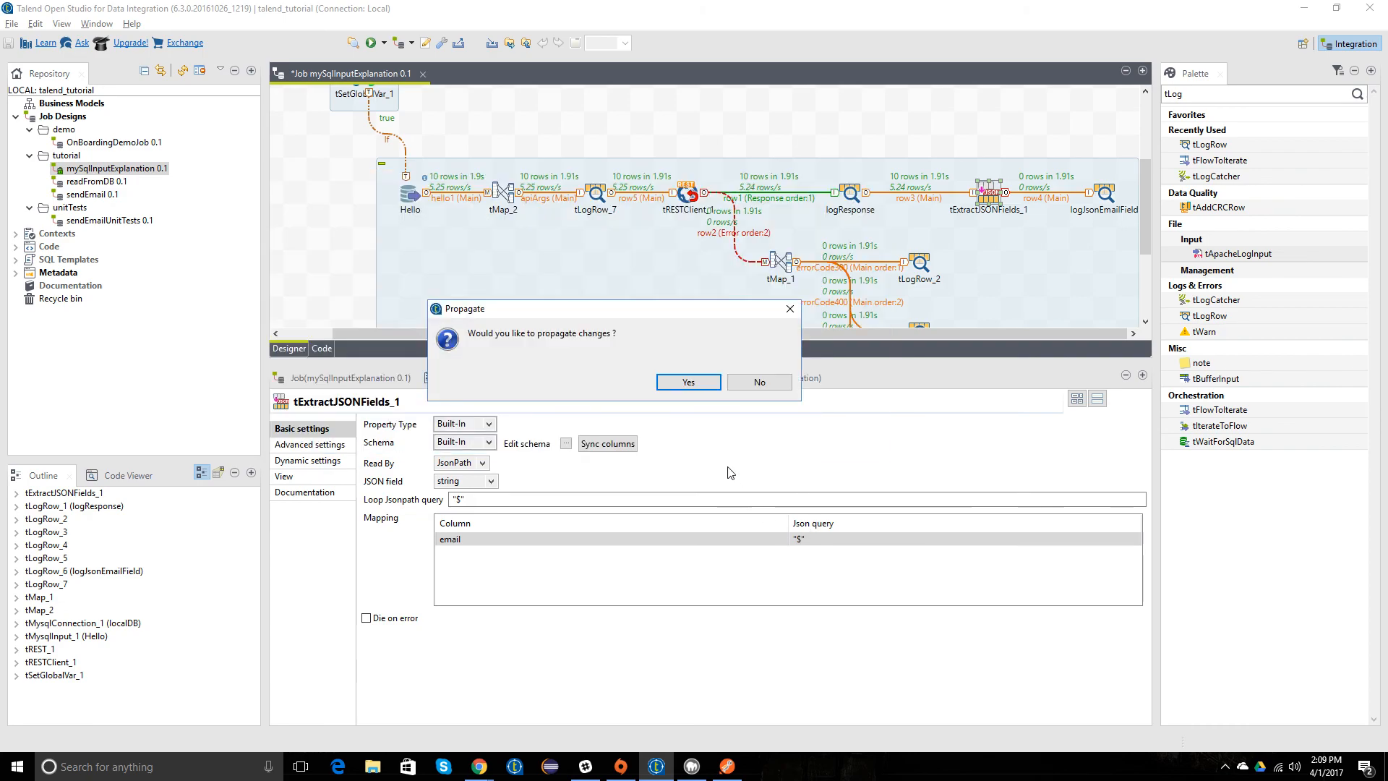
click(690, 383)
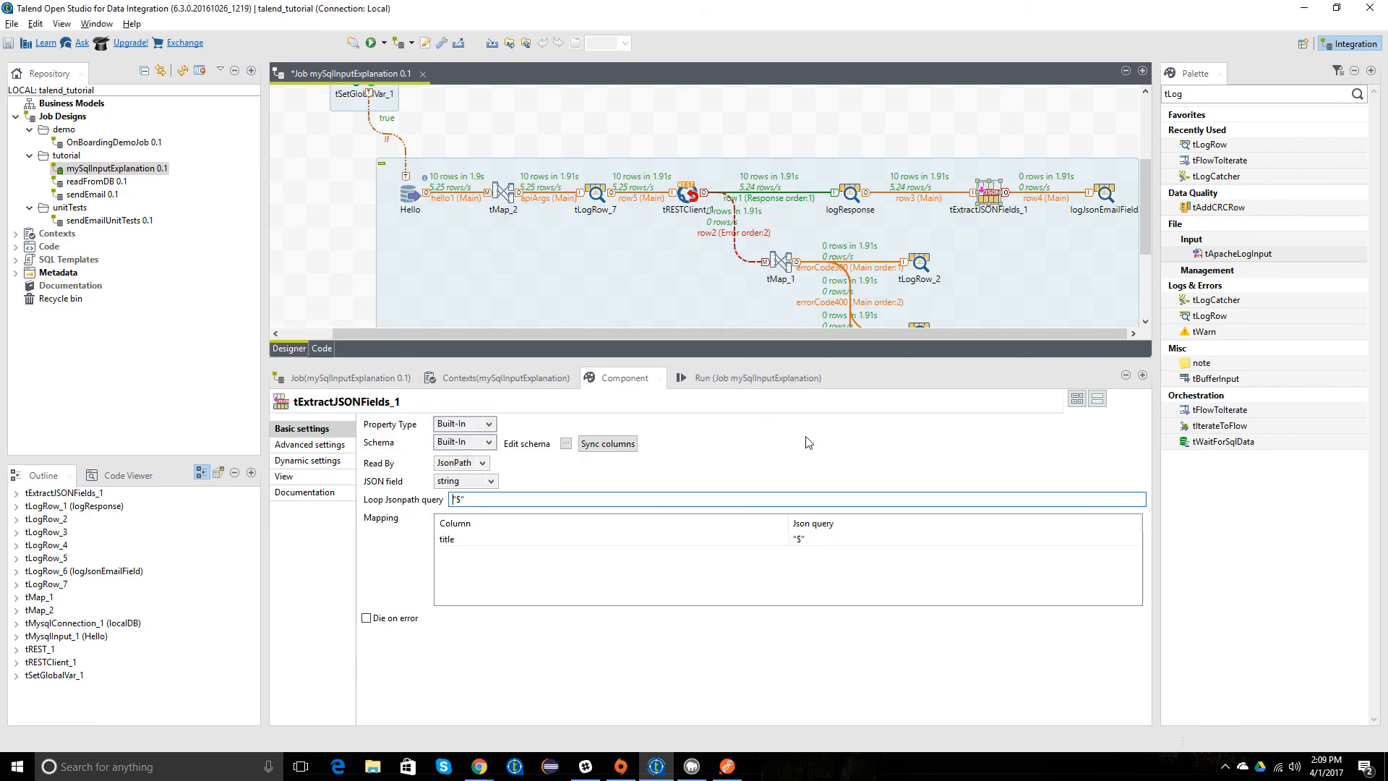
Step: Set the Json query of the title column in the tExtractJSONFields_1 mapping to "title"
click(824, 538)
key(BackSpace)
text(title)
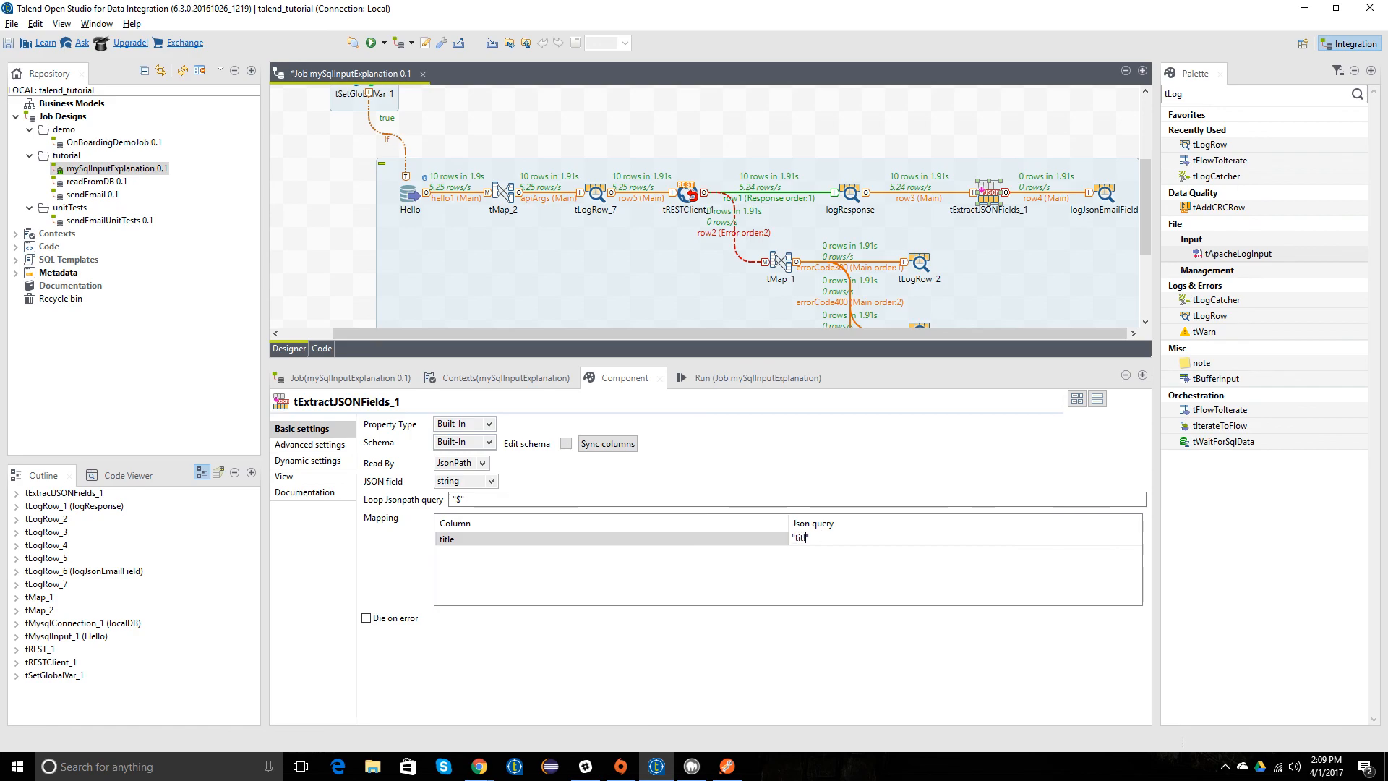
key(Return)
click(413, 292)
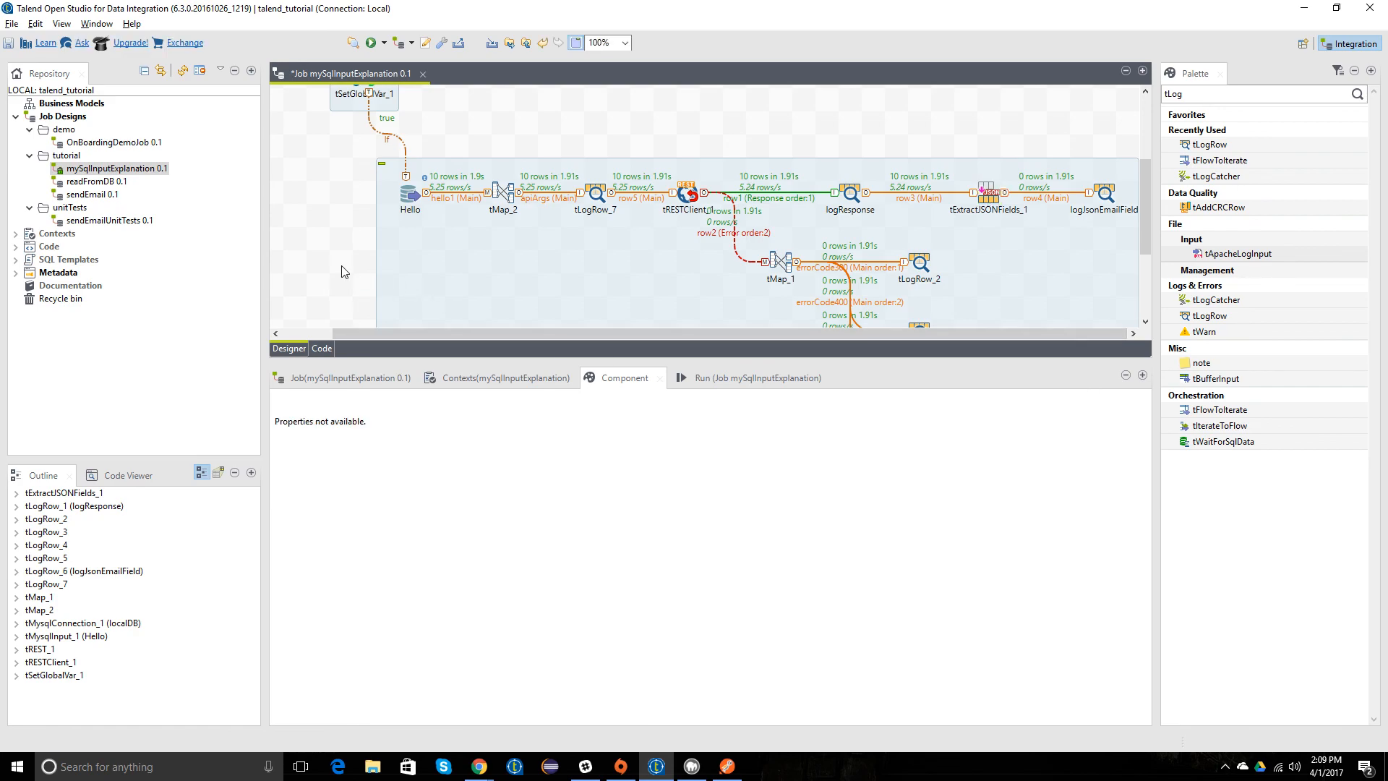
Step: Save and run the mySqlInputExplanation job, and highlight the extracted title rows in the logJsonEmailField output
key(ctrl+s)
scroll(369, 224, down, 1)
right_click(123, 168)
click(205, 296)
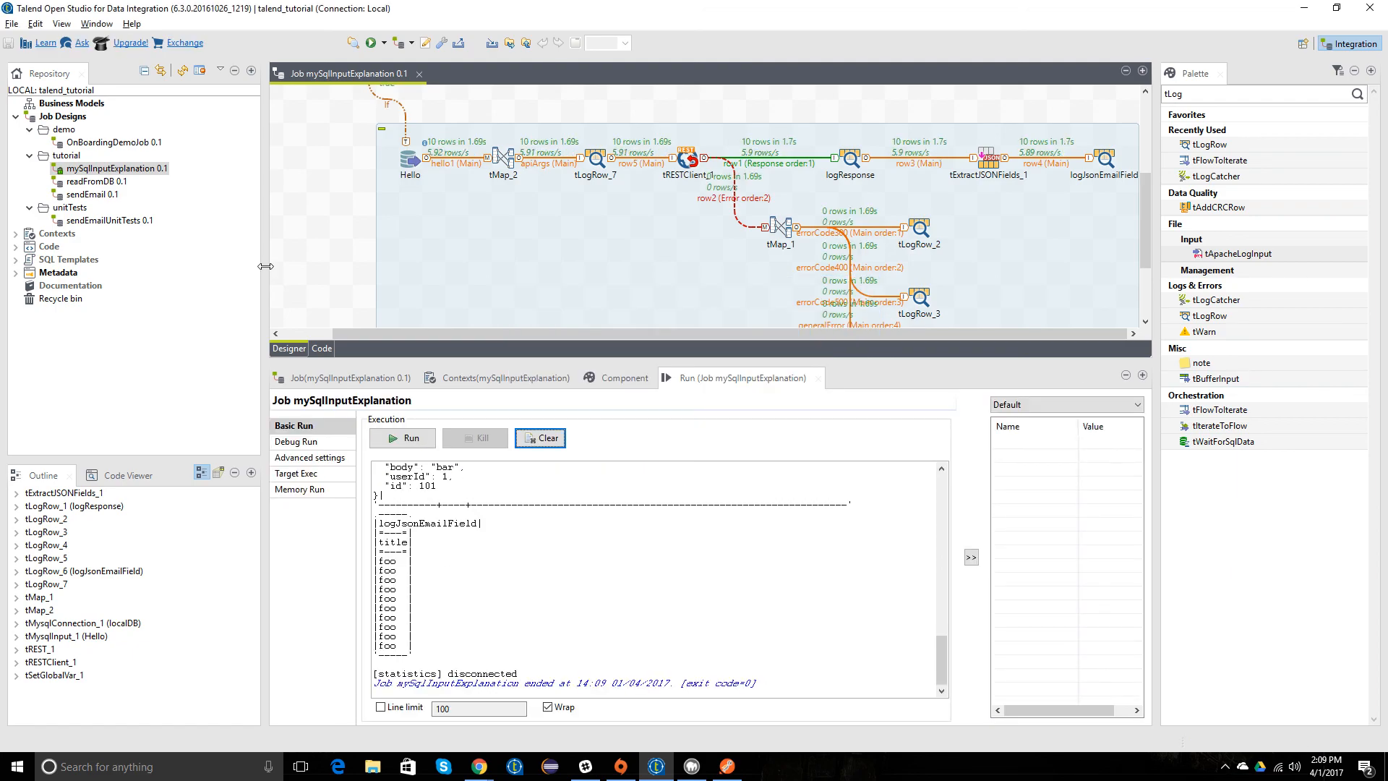
drag(375, 646, 464, 559)
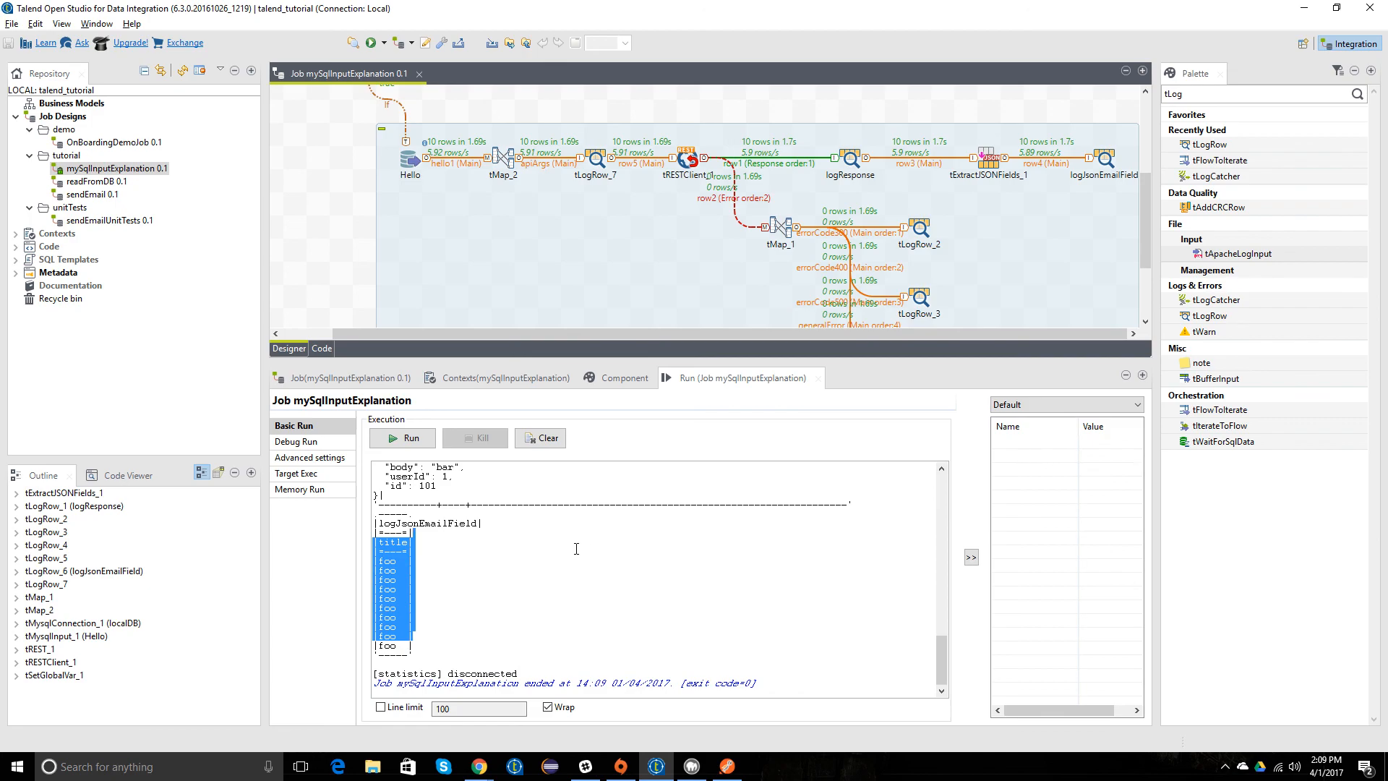
key(alt+z)
click(696, 280)
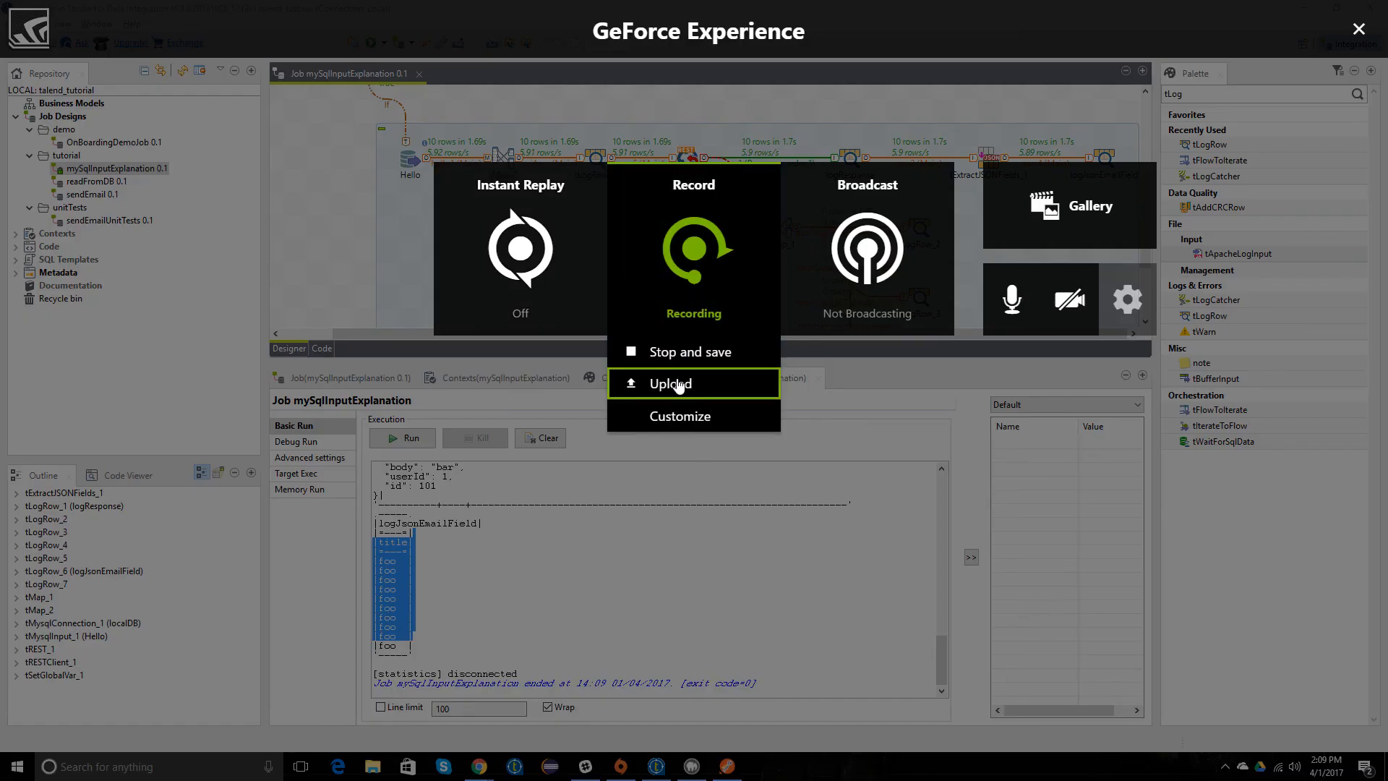